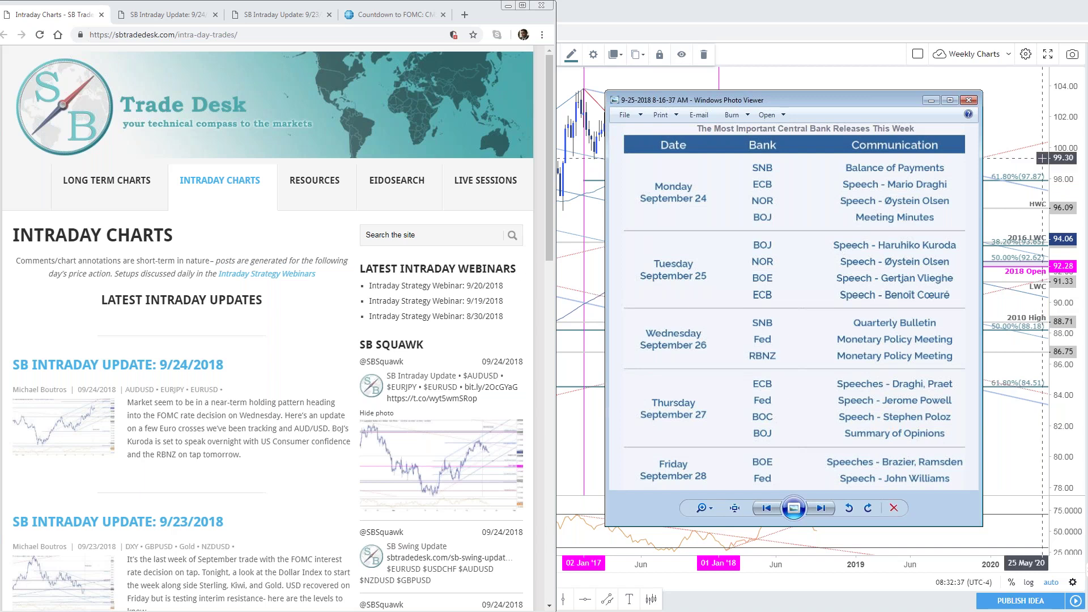
Show the Countdown to FOMC page beside the calendar image and view the 26 Sep 2018 and 19 Dec 2018 target rate probabilities
drag(886, 101, 851, 78)
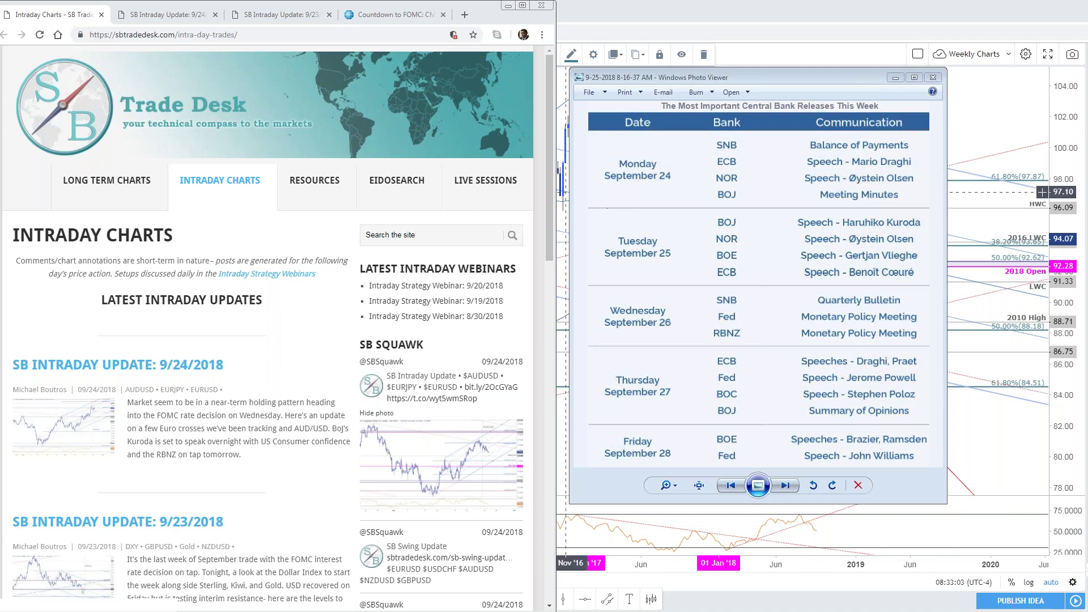
click(397, 15)
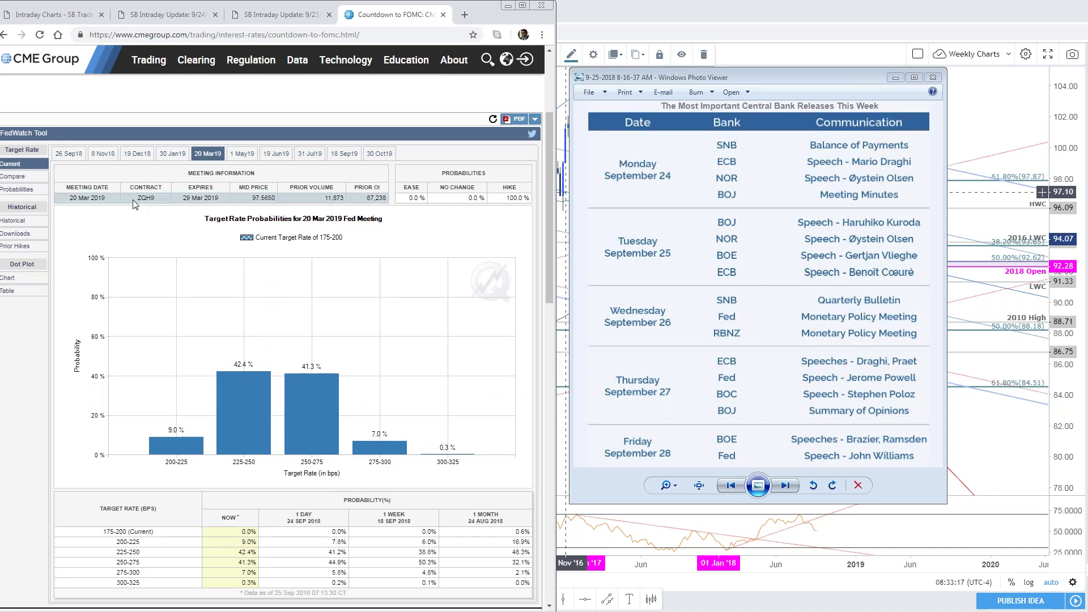
click(74, 158)
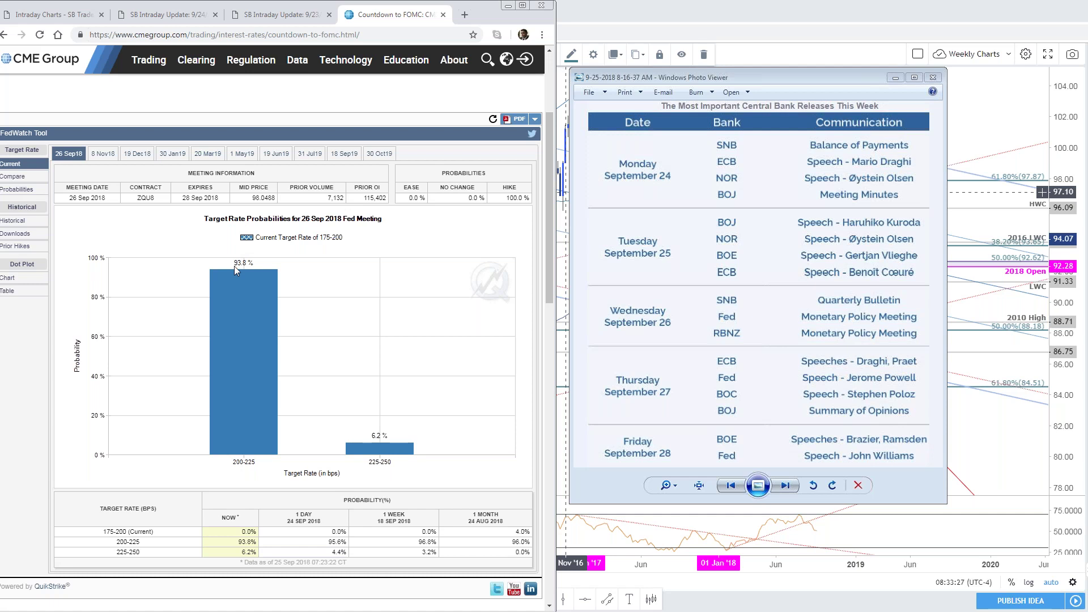
click(147, 156)
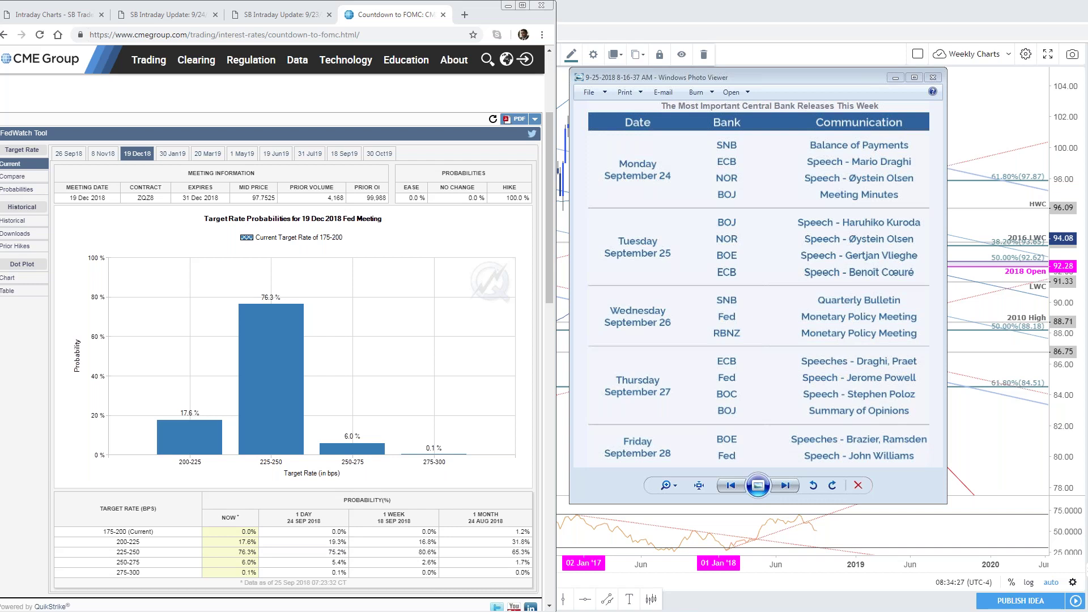
Bring up the June 2018 FOMC projections PDF full screen and view the projections table and the page 3 dot plot
drag(1087, 340, 595, 51)
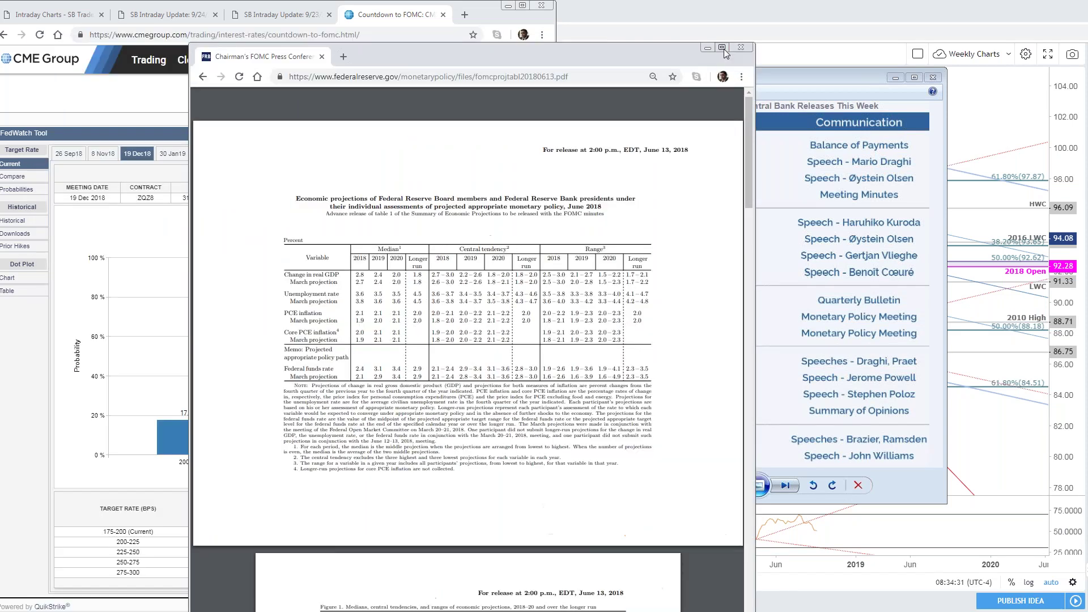
click(723, 48)
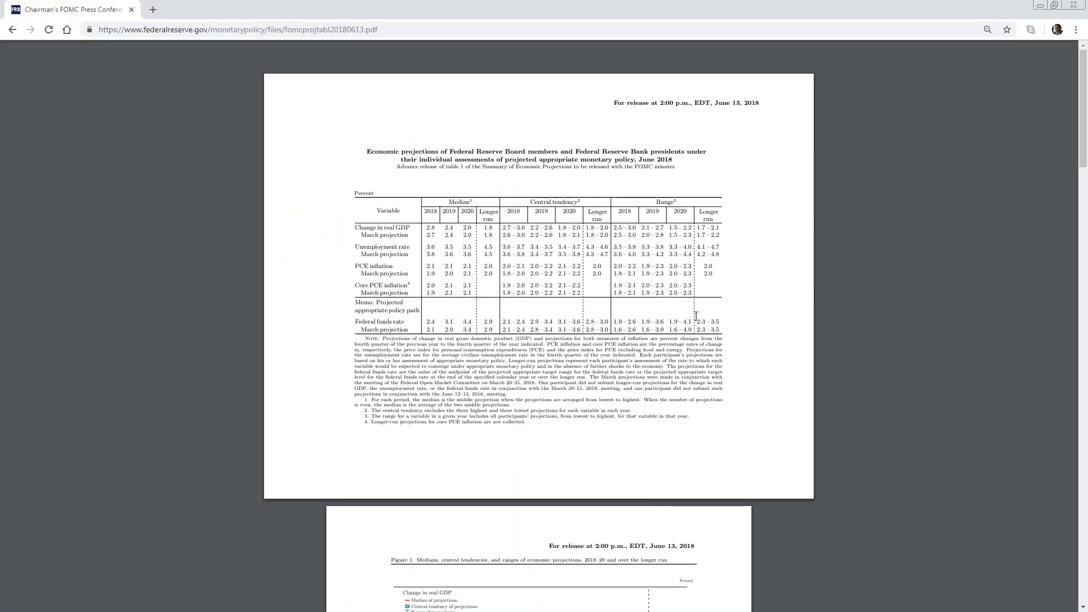
scroll(697, 316, up, 5)
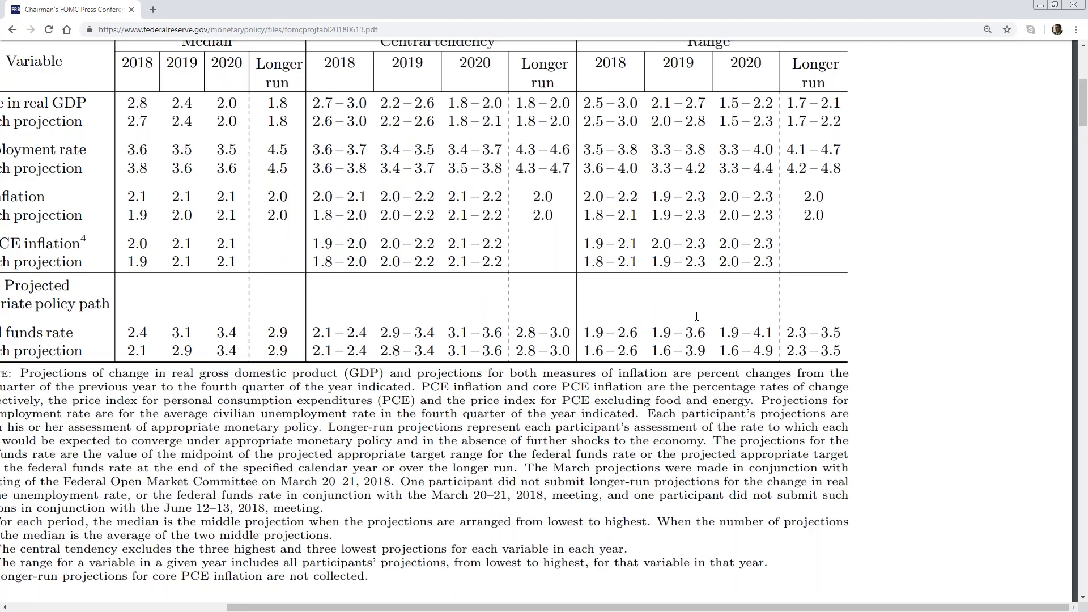
scroll(697, 316, down, 5)
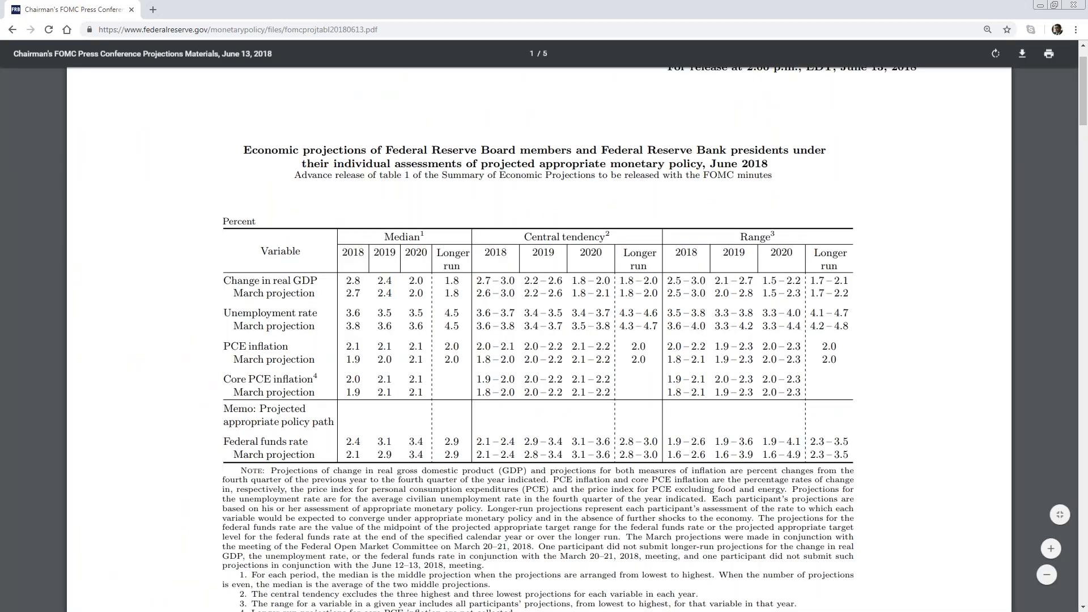
scroll(656, 328, down, 1)
scroll(655, 328, down, 20)
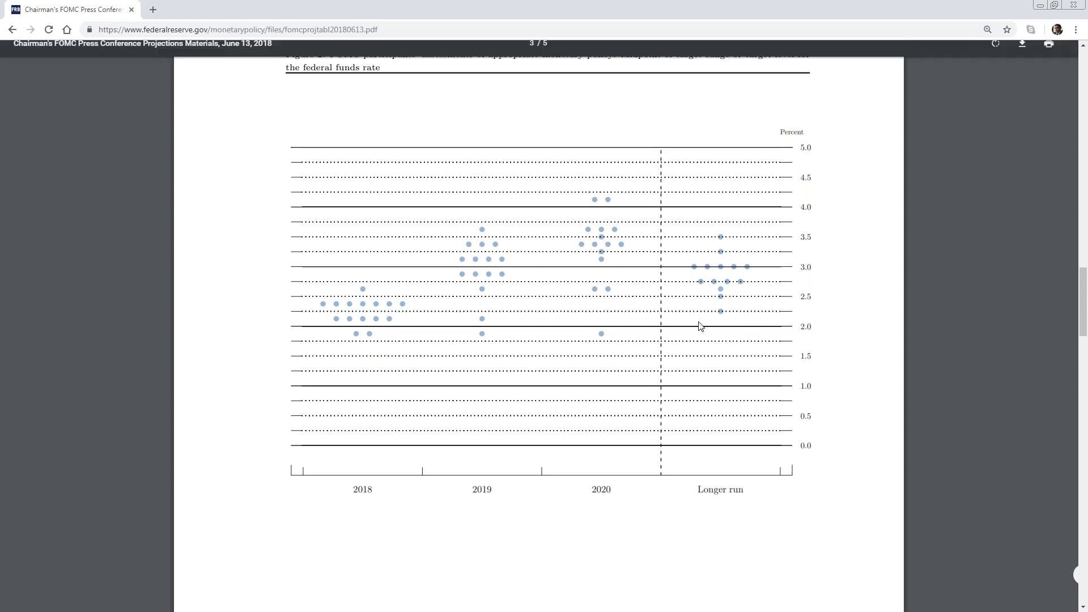
Return to the economic projections table on page 1 and highlight the Core PCE inflation row label
scroll(851, 382, up, 15)
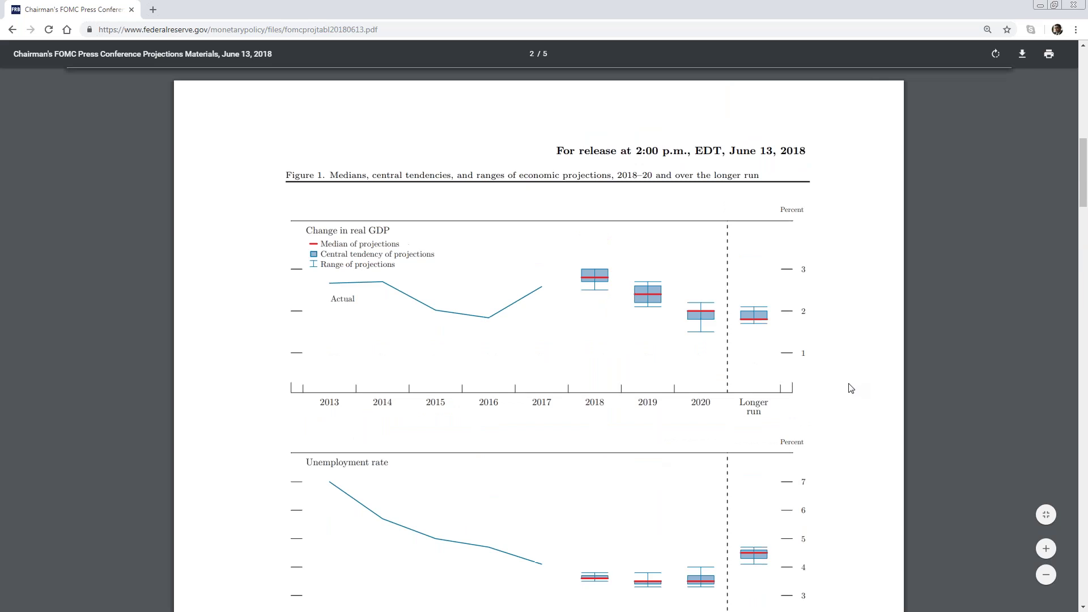
scroll(850, 388, up, 5)
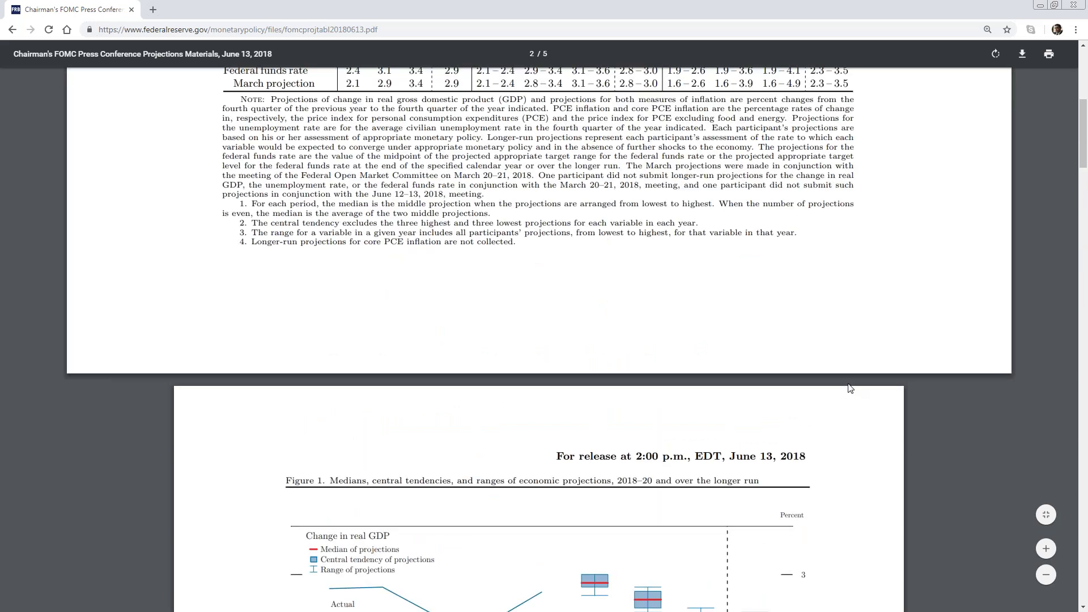
scroll(850, 388, up, 6)
drag(221, 383, 329, 399)
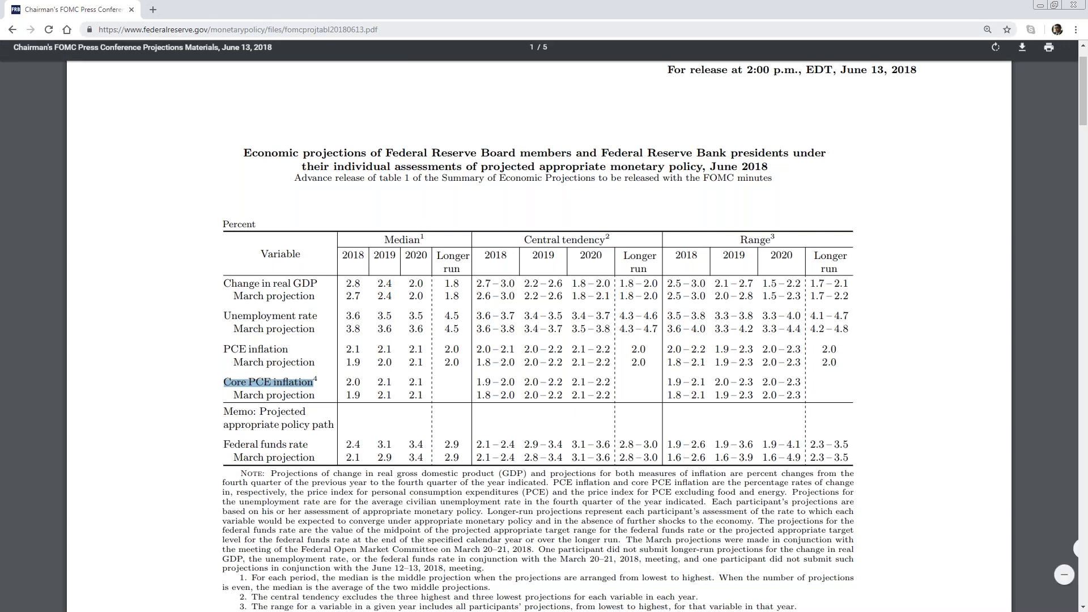
key(ctrl+minus)
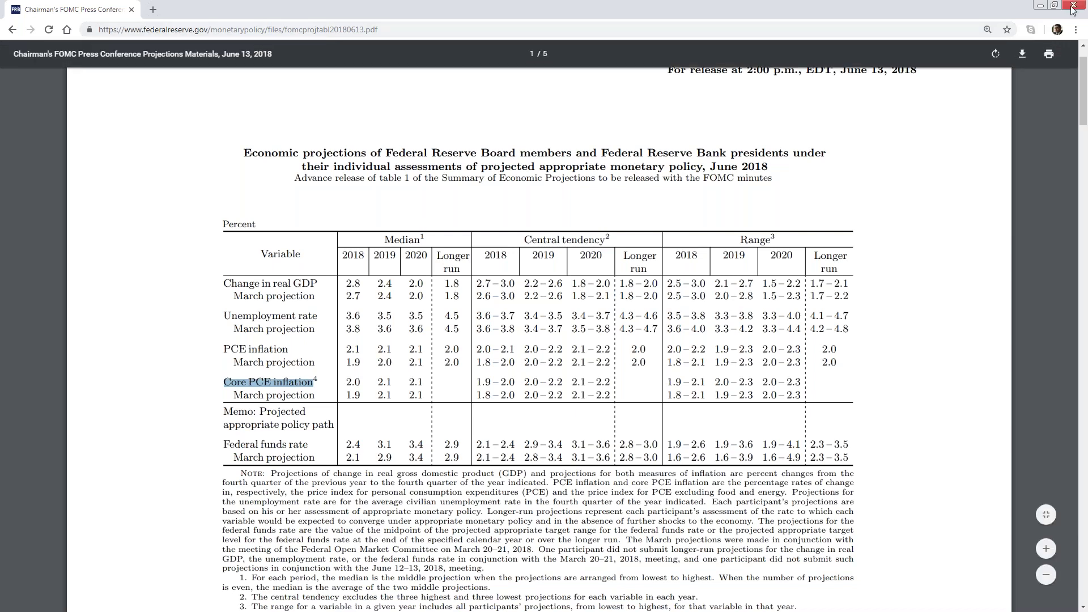
Review the Figure 2 federal funds rate dot plot on page 3 and close the projections PDF
scroll(961, 257, down, 15)
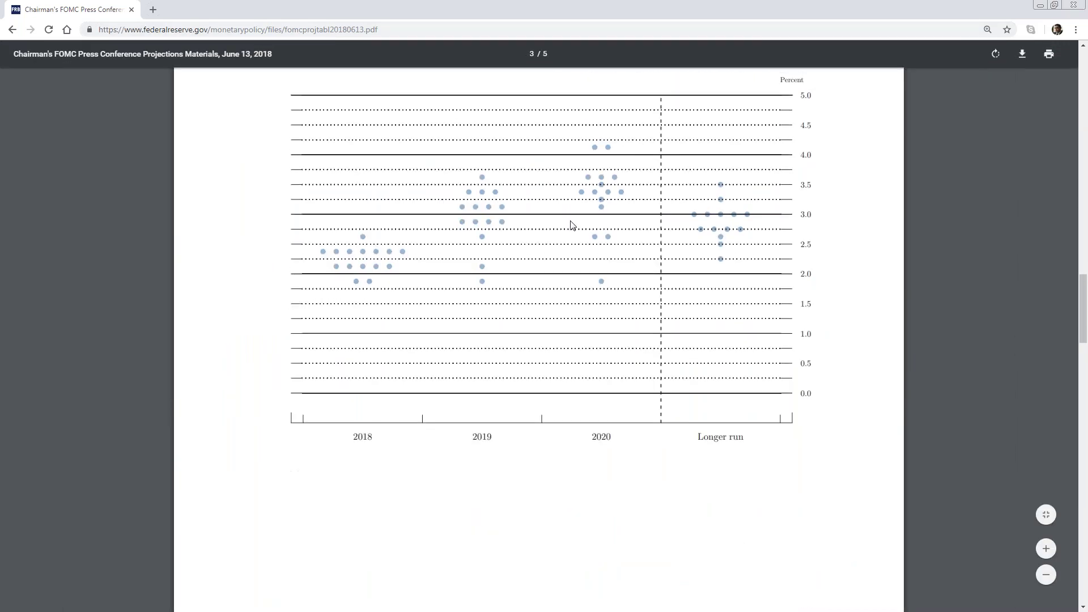
scroll(571, 226, up, 2)
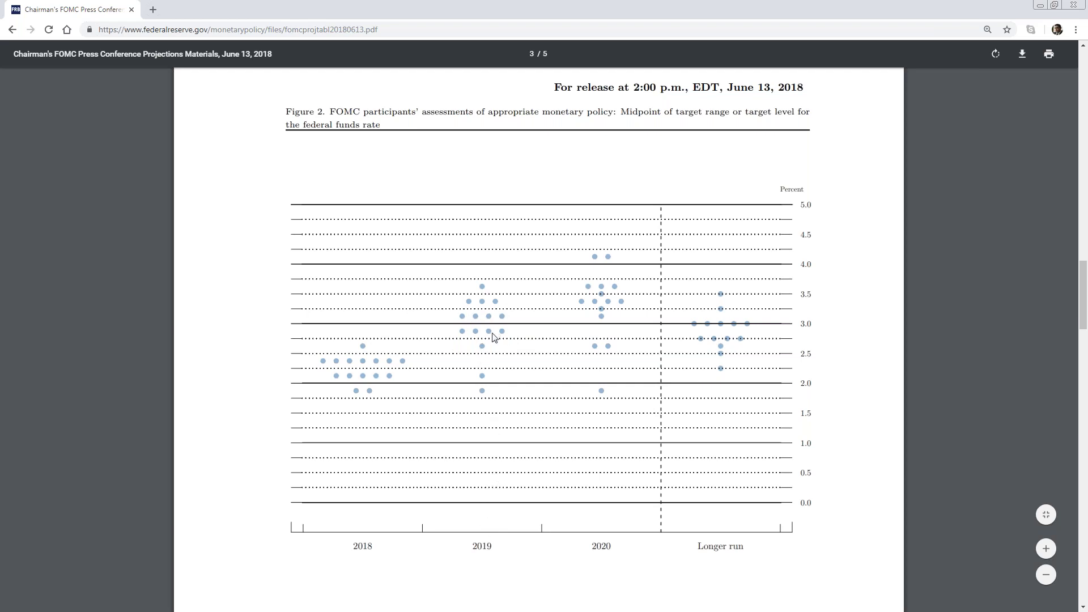
click(1071, 5)
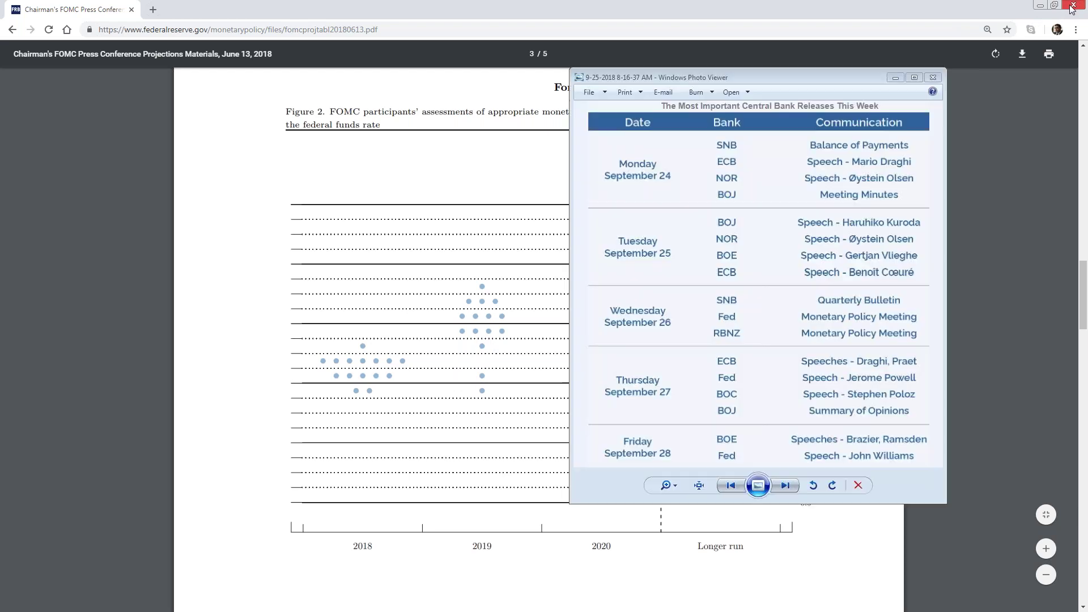
click(1073, 7)
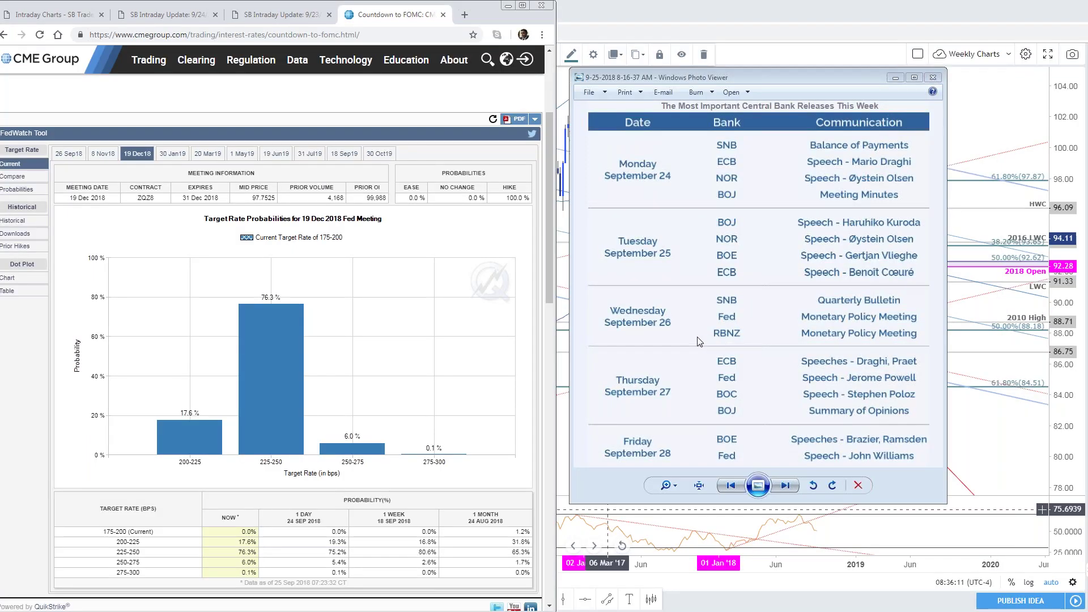
Close the central bank releases image and bring the weekly US Dollar Index chart into full view in TradingView
click(937, 79)
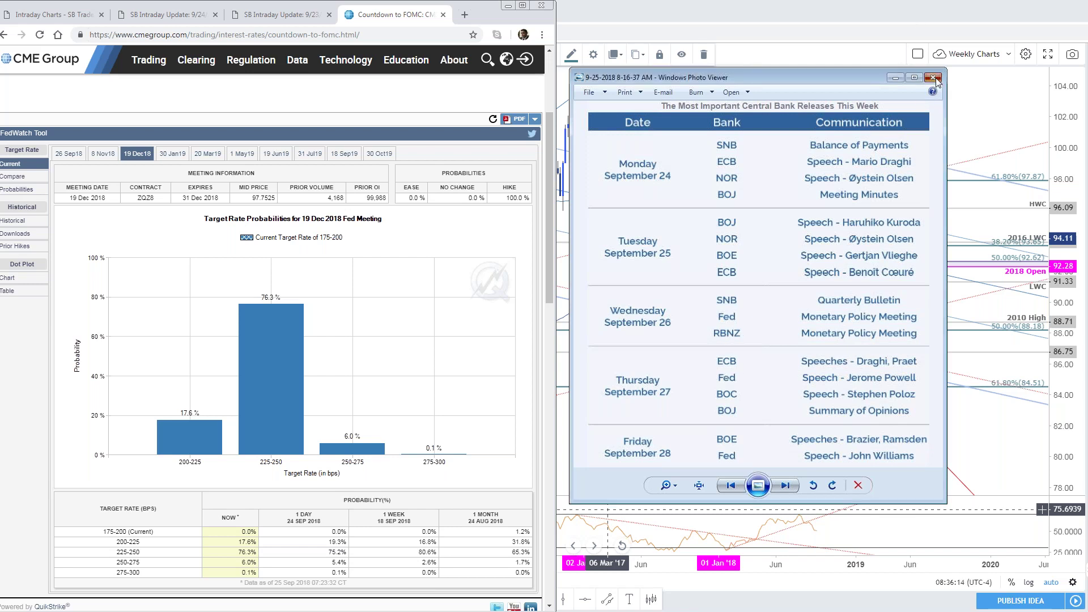
click(937, 78)
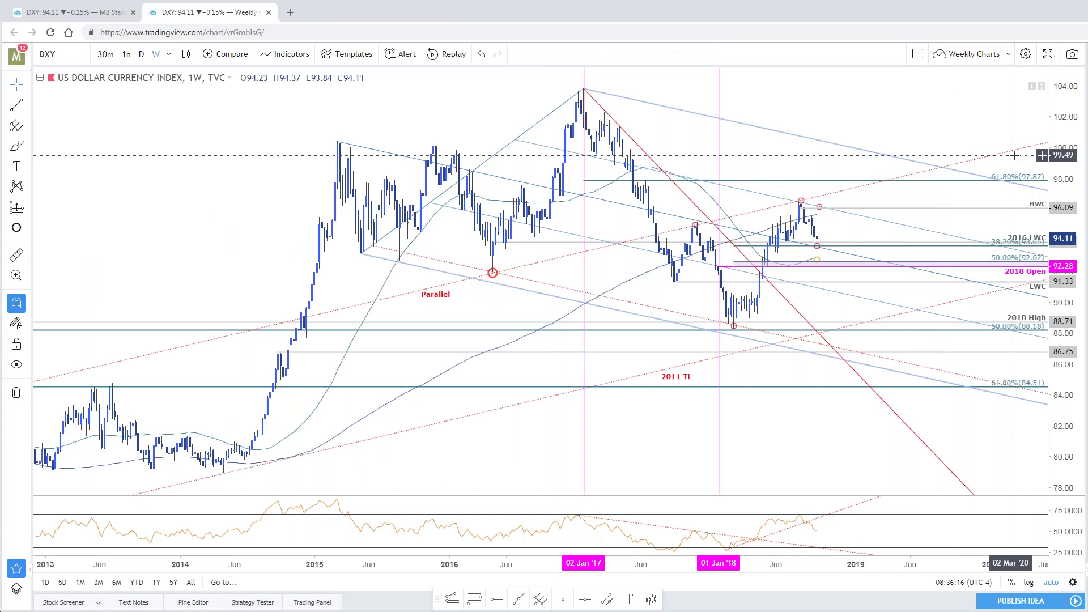
drag(1062, 156, 1061, 133)
drag(925, 116, 938, 102)
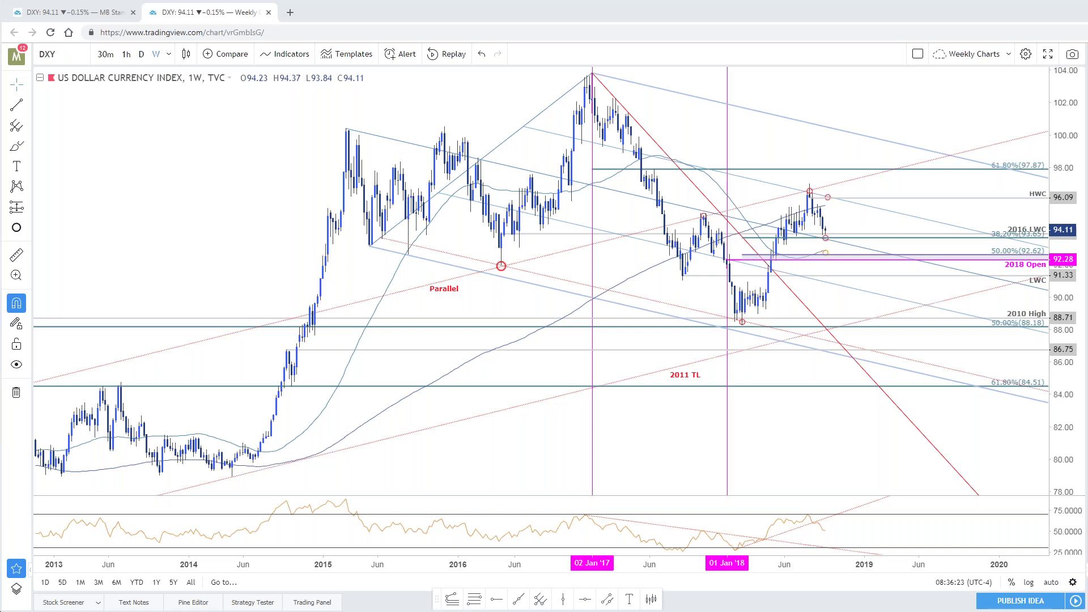
Switch to the SB Trade Desk browser window and read the DXY 240min notes in the 9/23/2018 intraday update
key(alt+Tab)
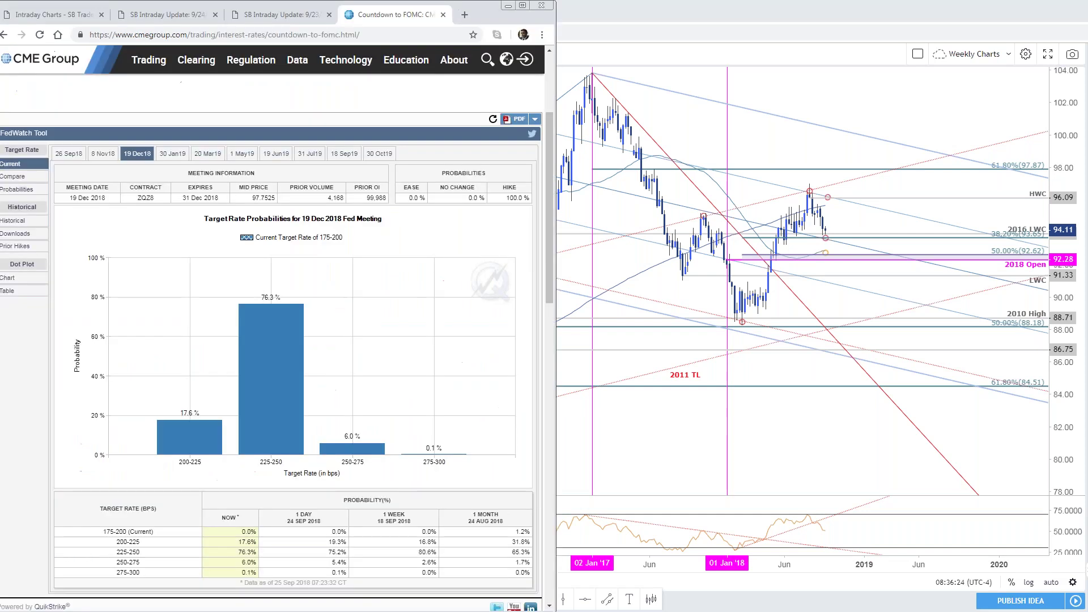
click(40, 16)
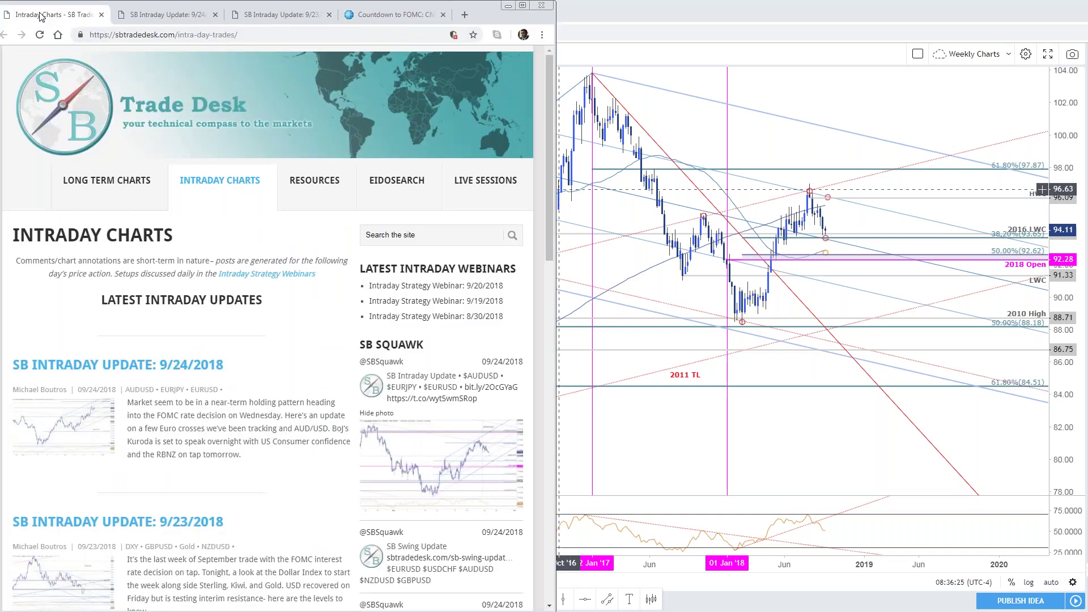
click(162, 15)
key(ctrl+Tab)
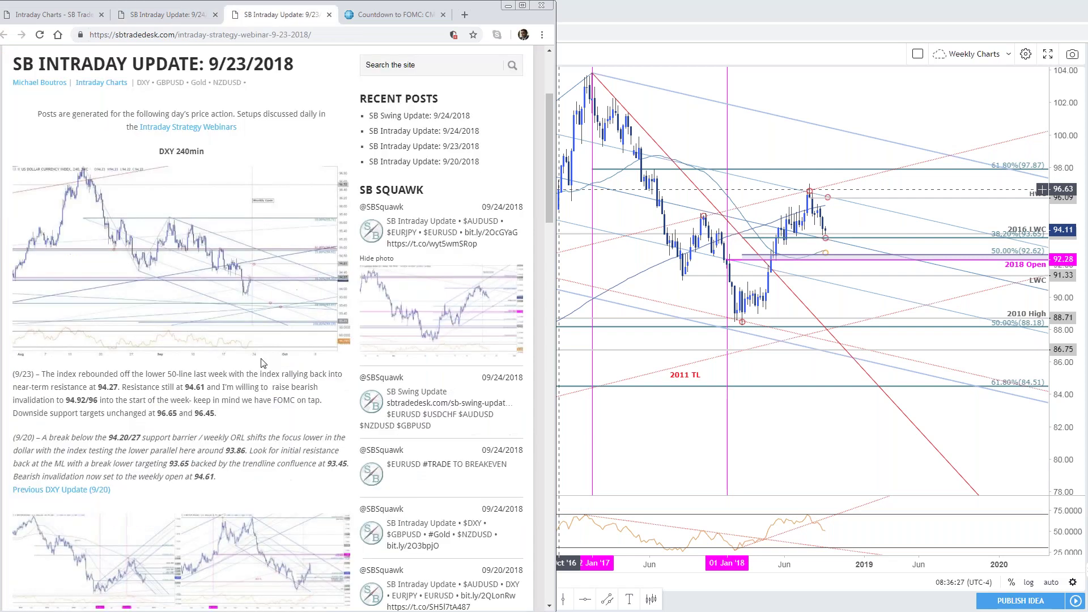
scroll(262, 364, down, 1)
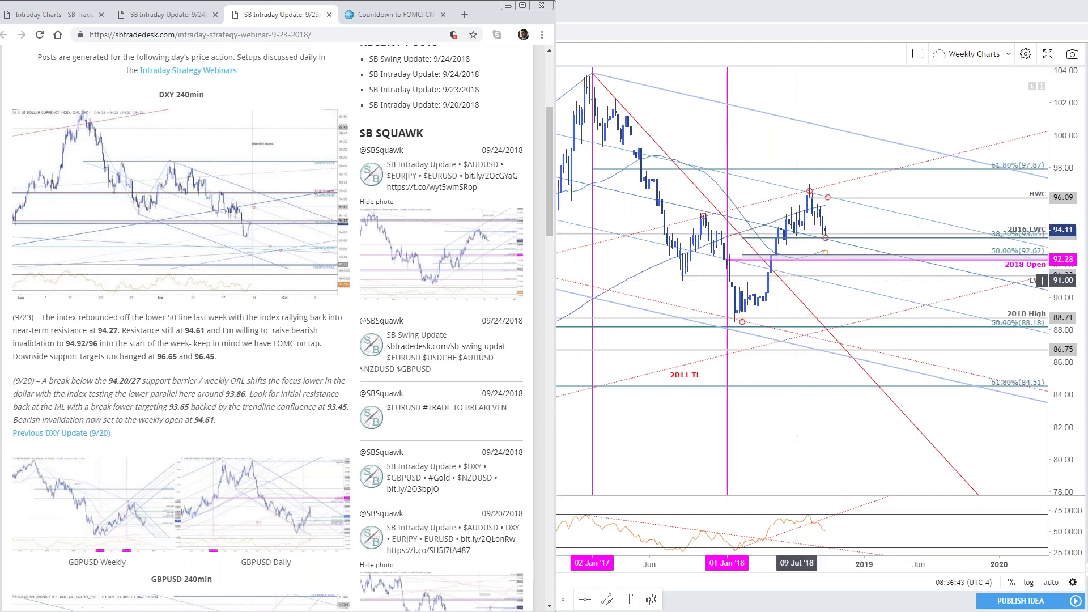
Examine the weekly US Dollar Index chart in TradingView, selecting the retracement drawn between the February and August 2018 extremes
scroll(691, 263, down, 2)
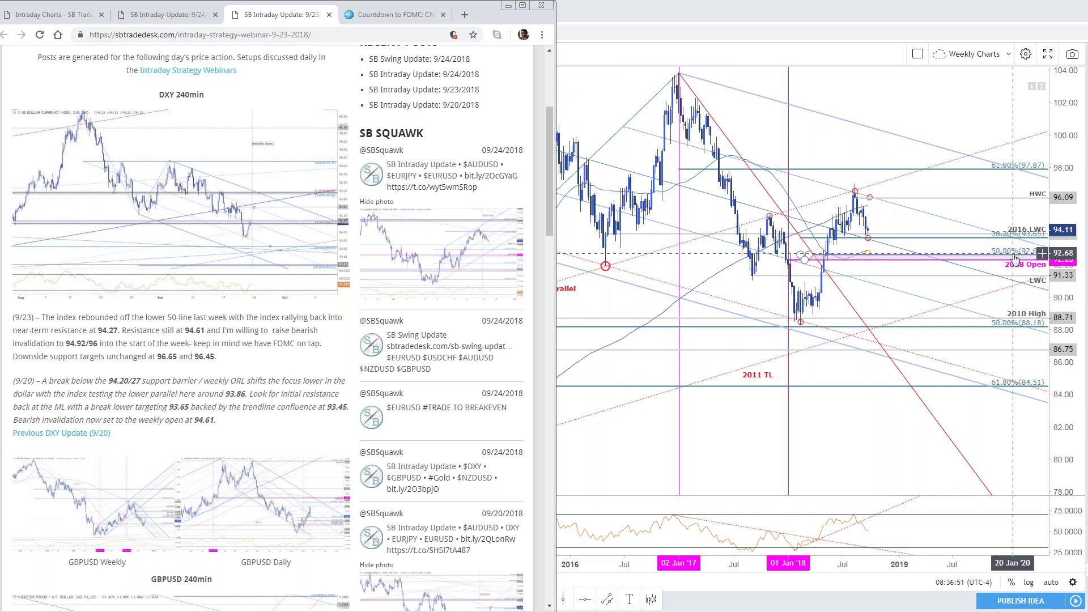
scroll(1000, 243, up, 2)
click(997, 239)
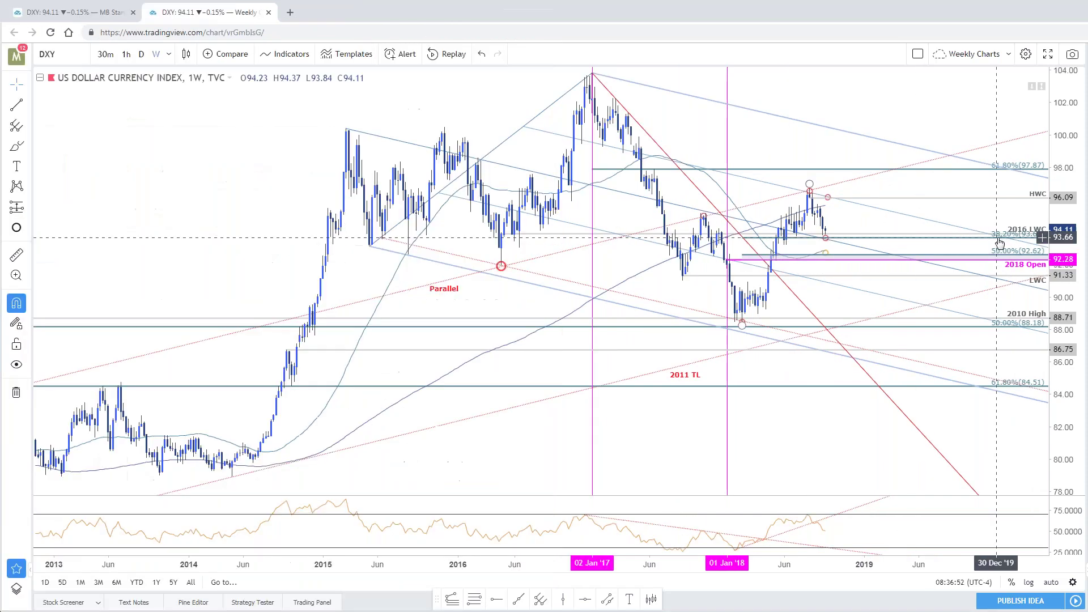
click(758, 324)
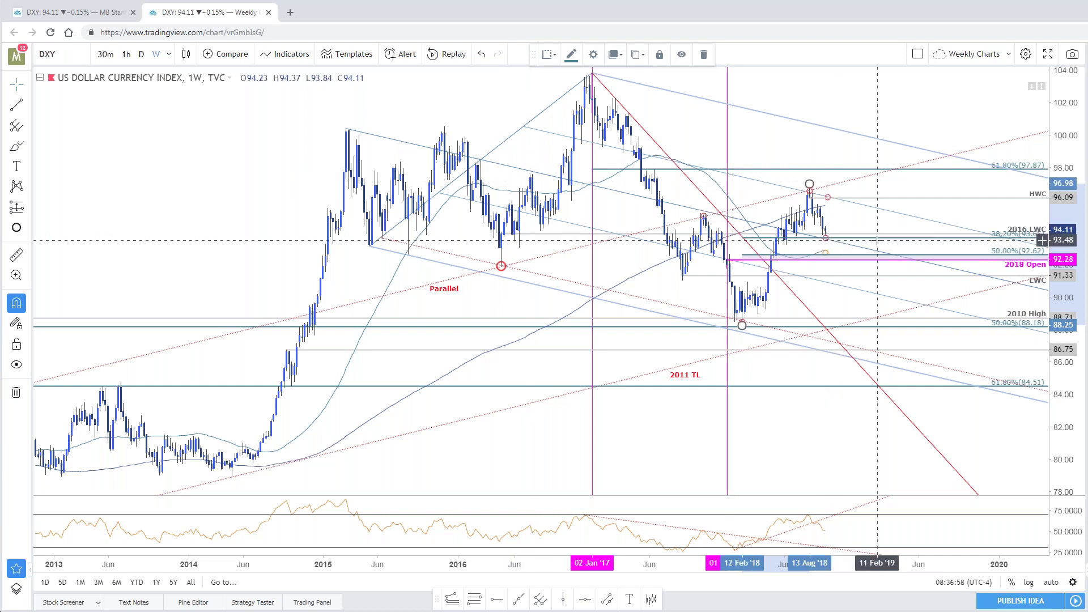
click(853, 241)
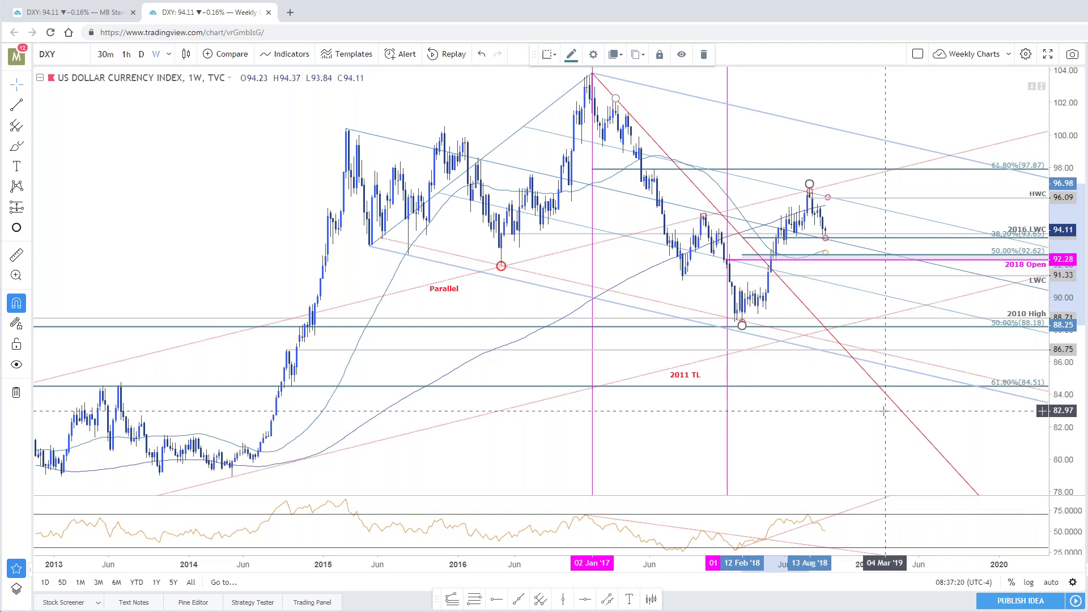
click(813, 435)
drag(813, 436, 811, 439)
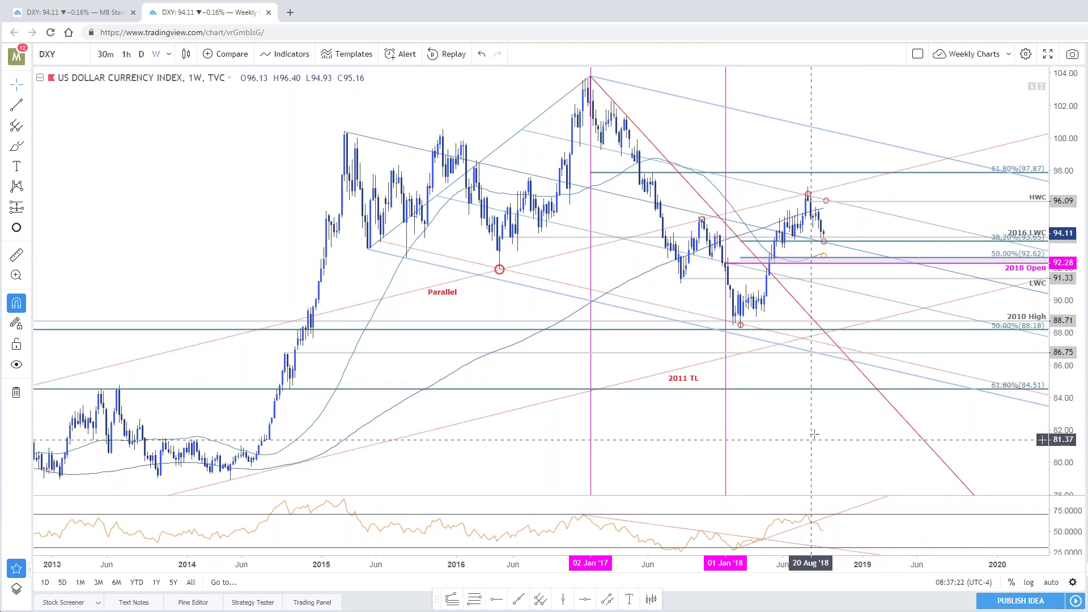
drag(1071, 386, 1071, 394)
Open the MB Standard DXY layout and set its 4-hour chart to a 2-hour interval, framing the recent price action
click(90, 14)
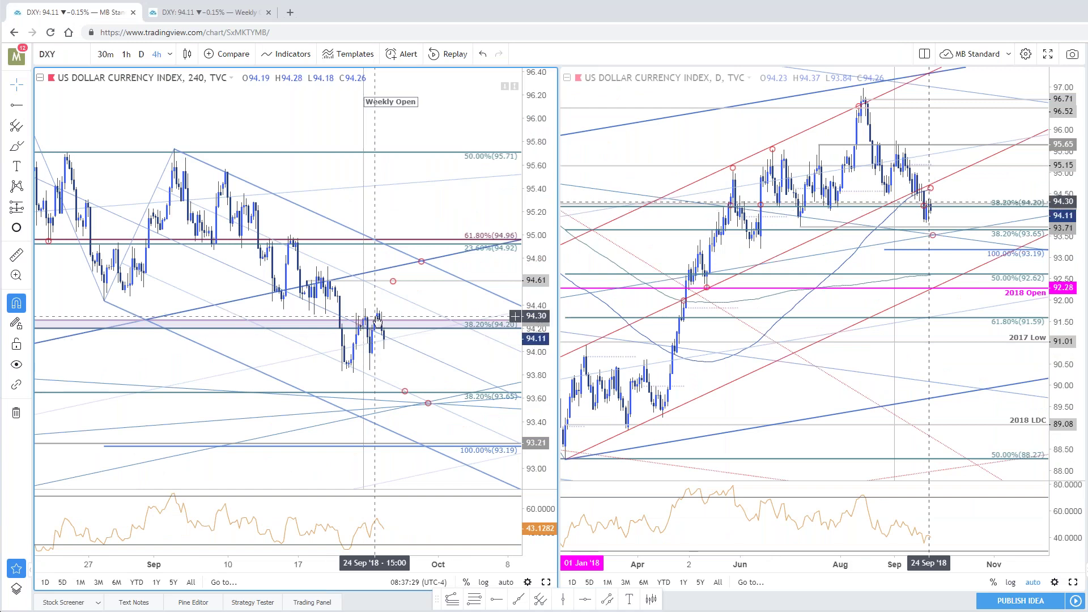
text(2h)
key(Return)
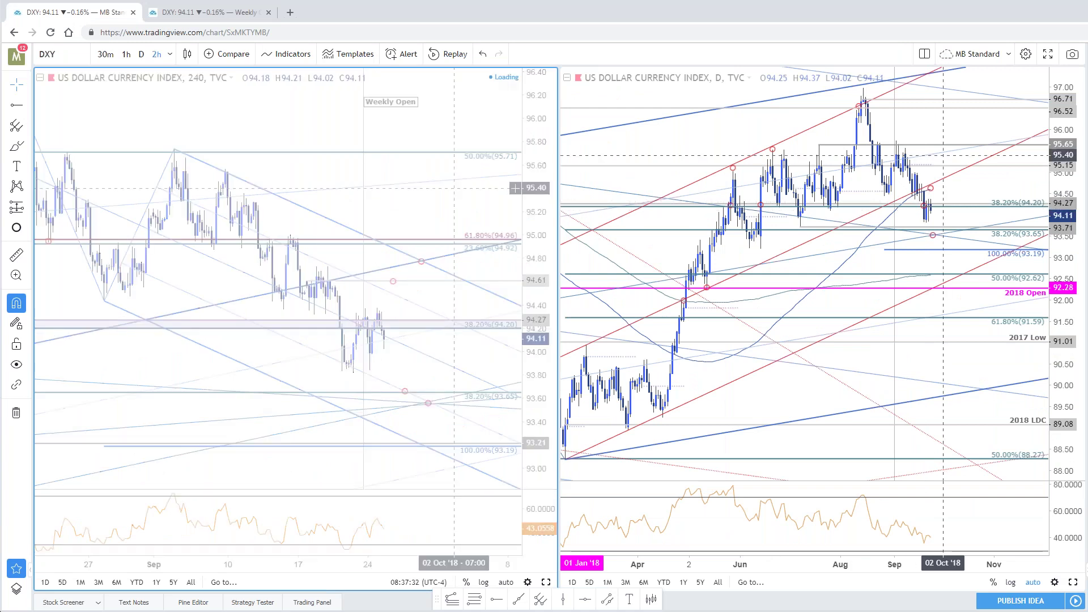
scroll(390, 309, down, 1)
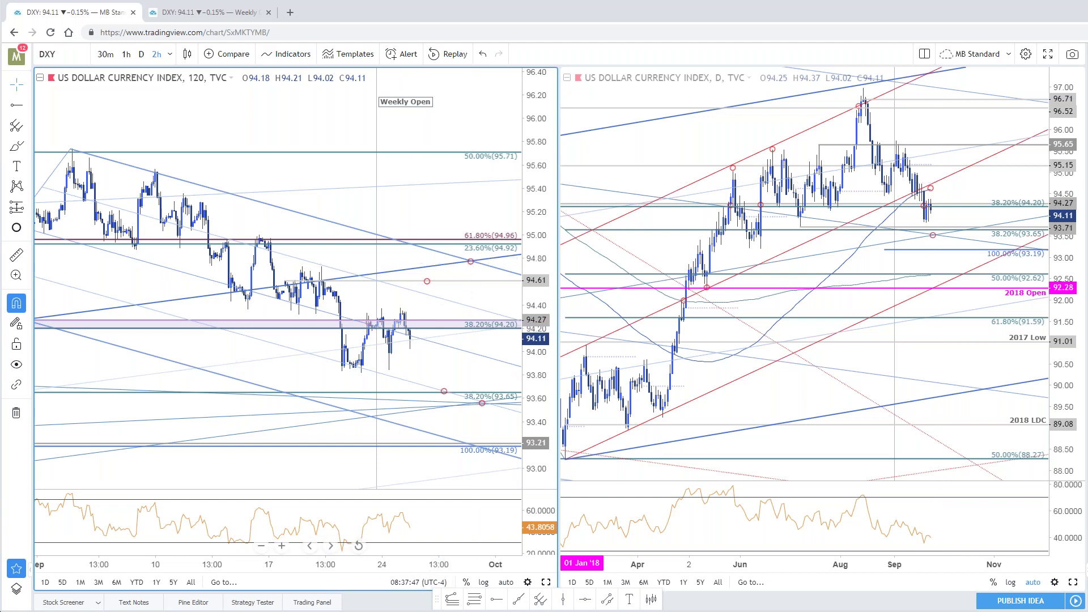
drag(462, 358, 440, 343)
scroll(454, 357, up, 1)
drag(549, 352, 544, 300)
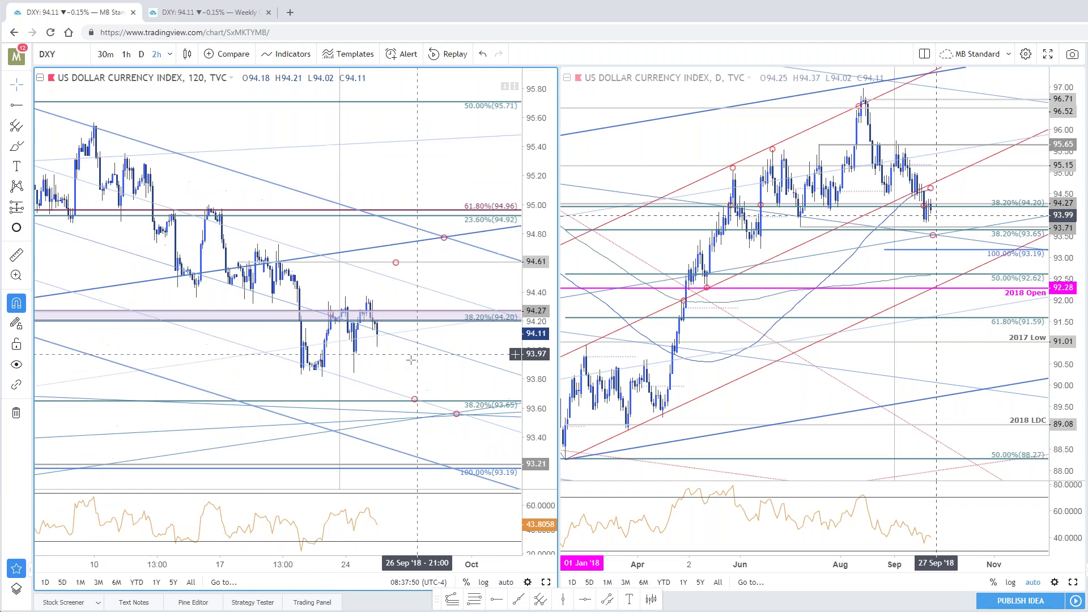
drag(411, 359, 439, 368)
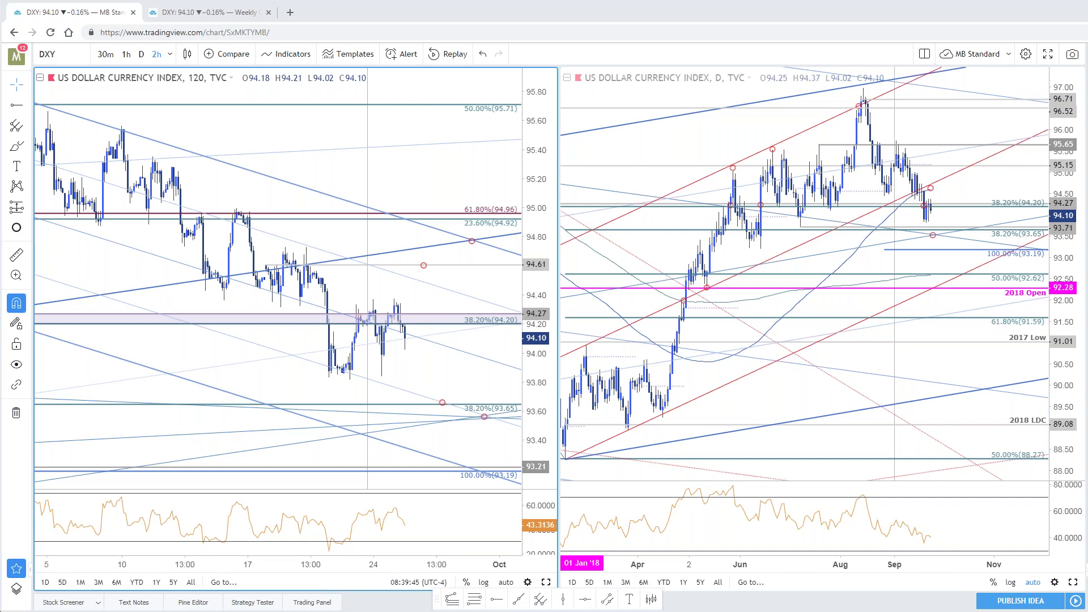
Switch back to the CME FedWatch page showing the 19 Dec 2018 target rate probabilities
key(alt+Tab)
key(ctrl+Tab)
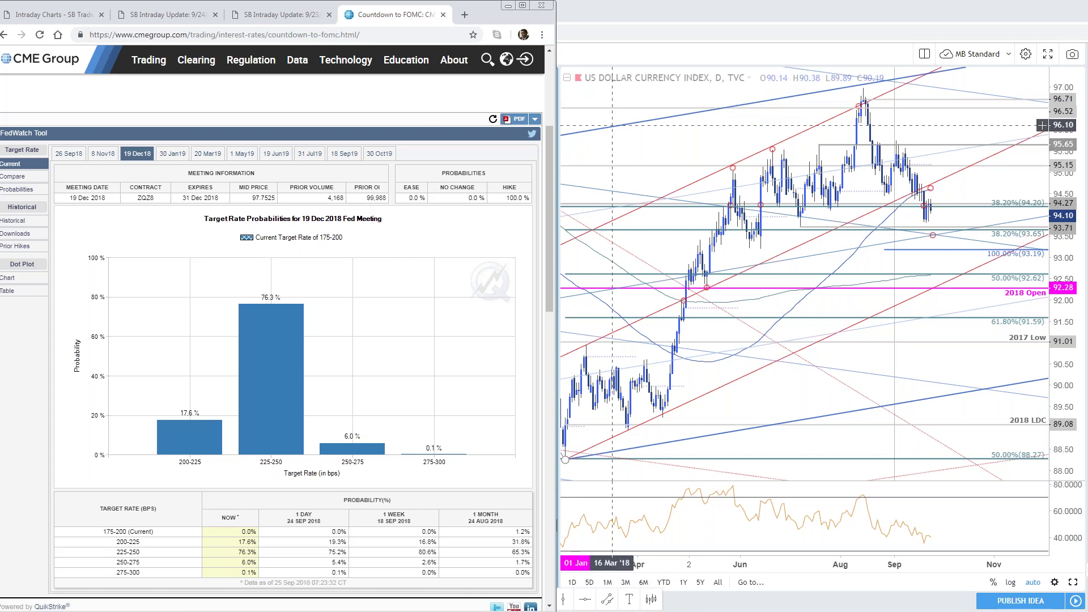
Switch to TradingView and examine the 2-hour US Dollar Index chart between the 93.65 support and the 94.96 retracement level
click(612, 124)
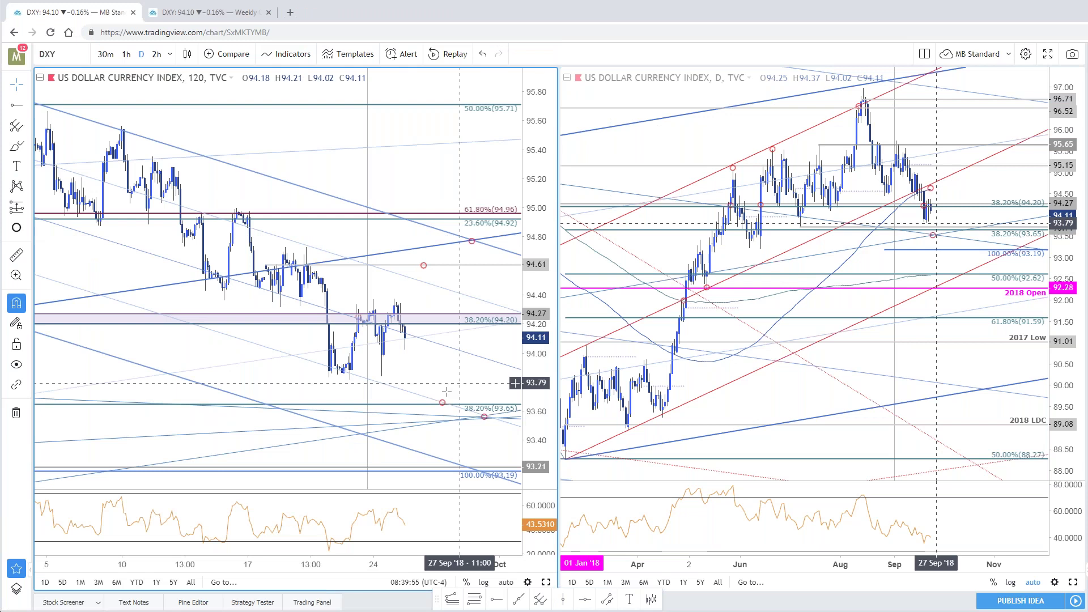
drag(453, 387, 476, 397)
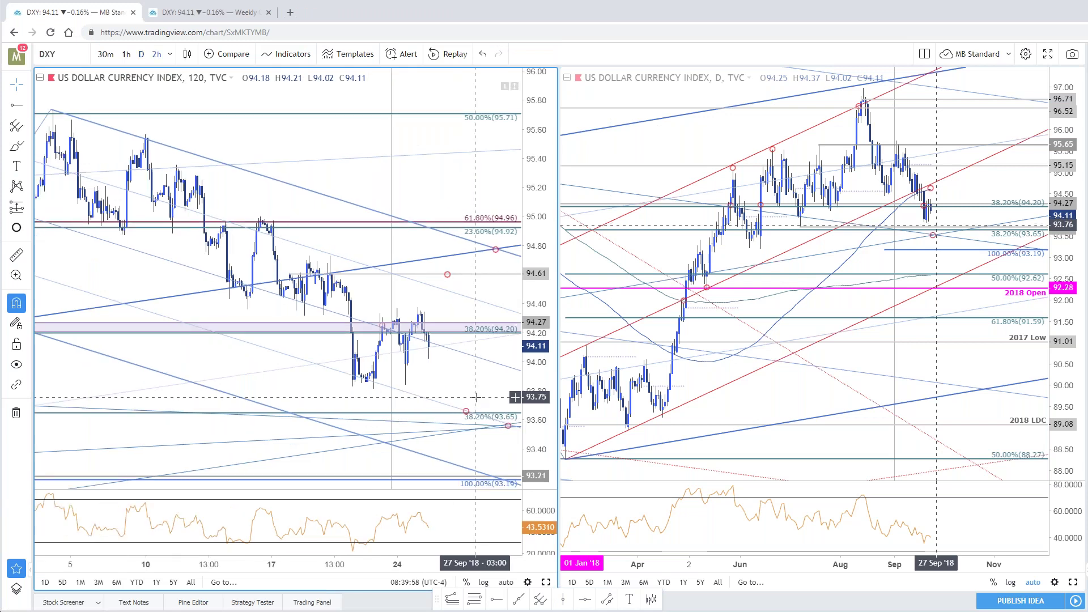
scroll(475, 399, up, 1)
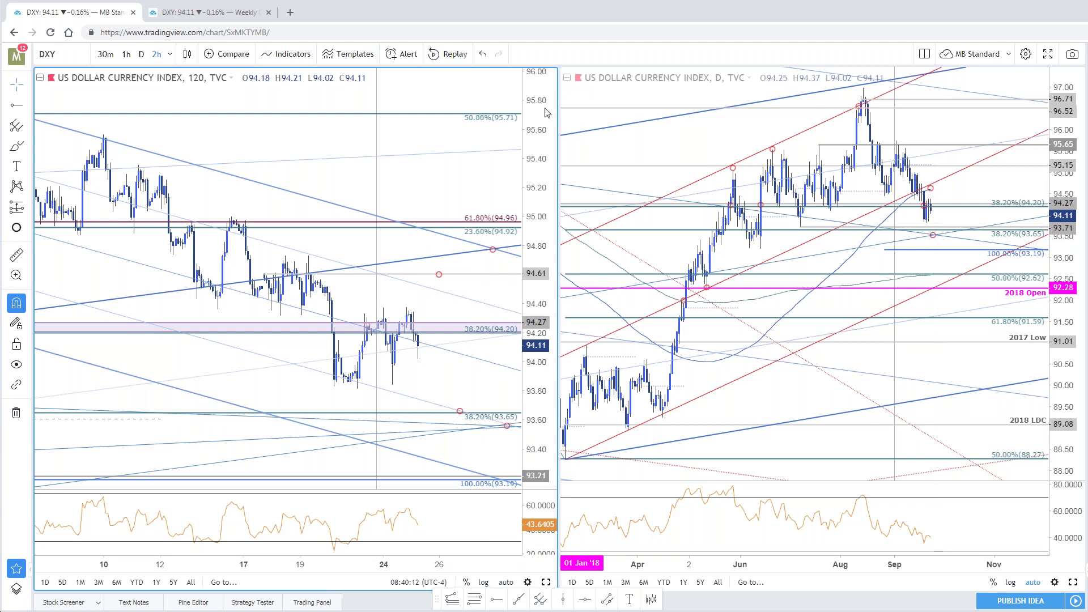
drag(478, 289, 432, 298)
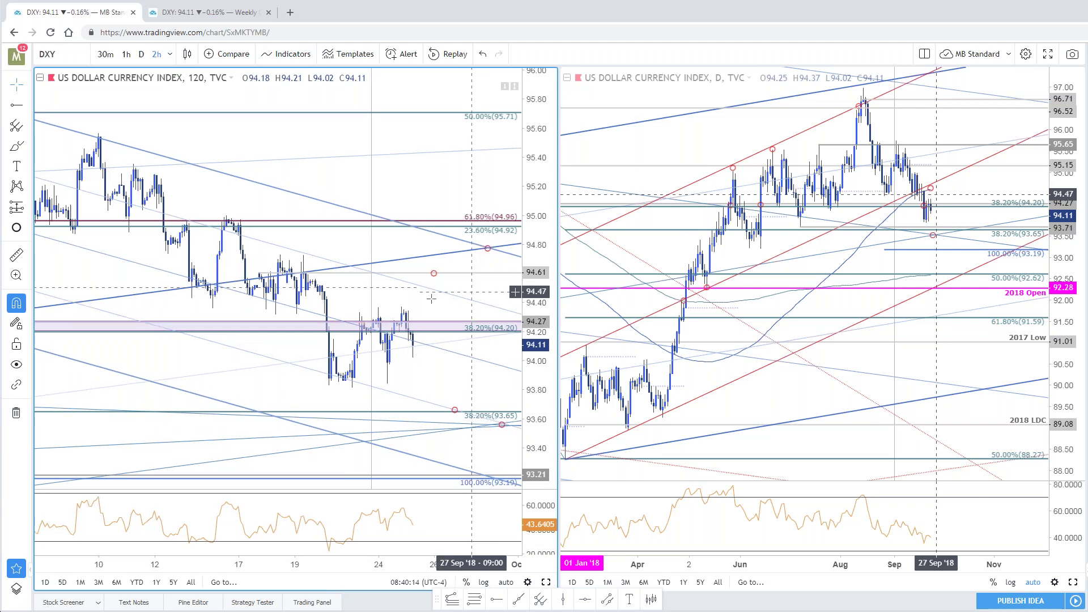
scroll(444, 300, right, 1)
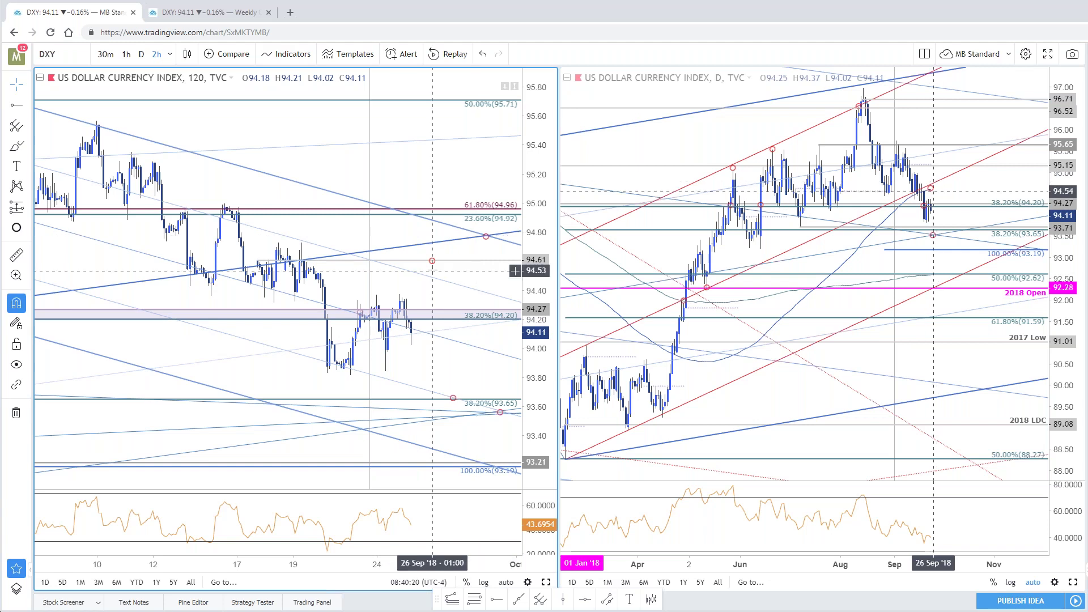
scroll(433, 271, down, 2)
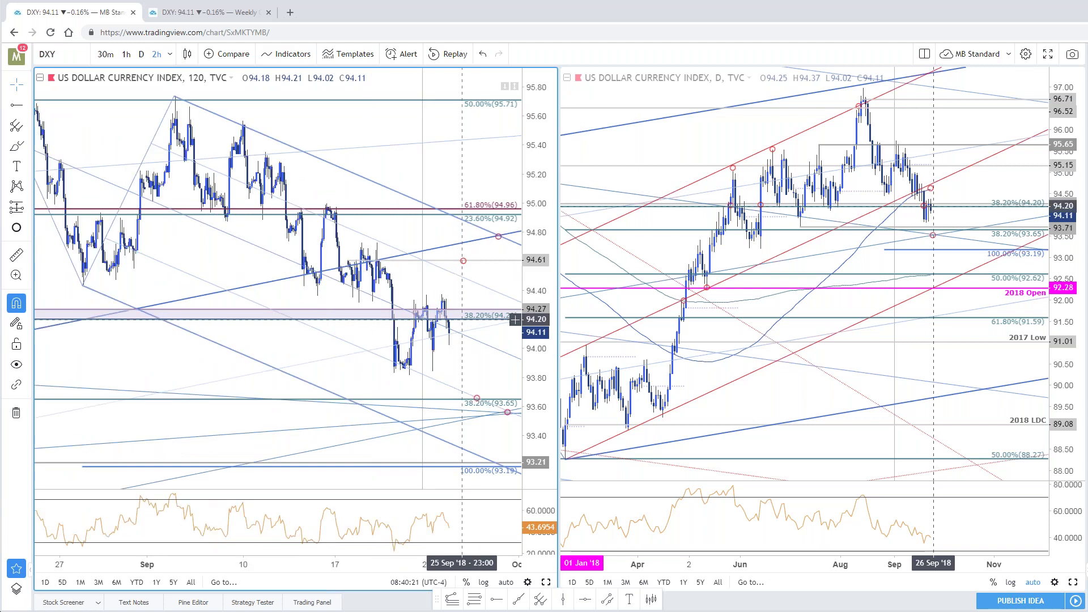
scroll(458, 305, up, 2)
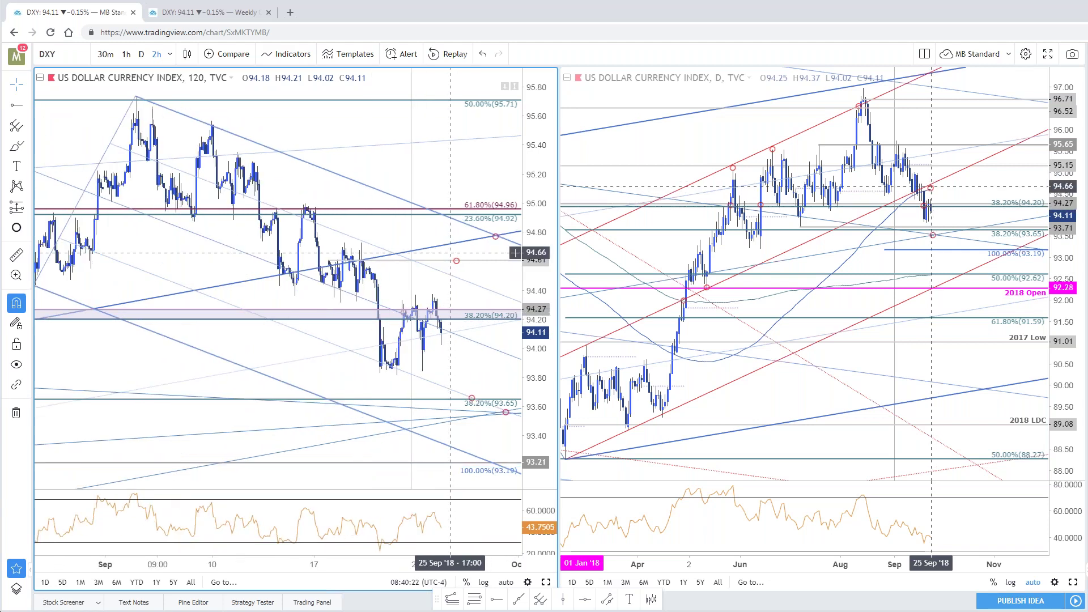
scroll(450, 292, up, 2)
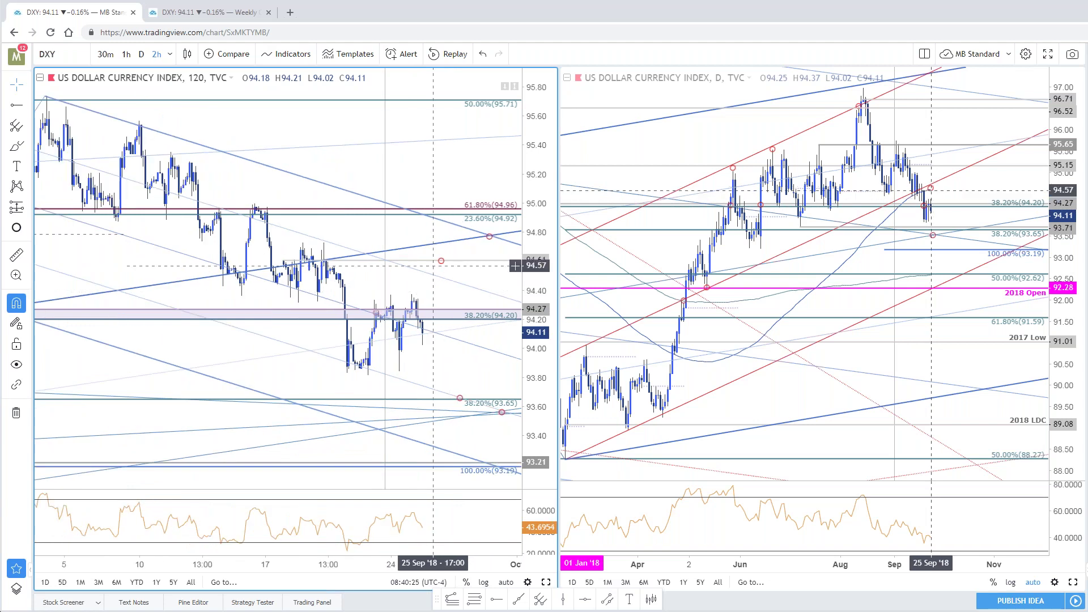
scroll(439, 268, up, 1)
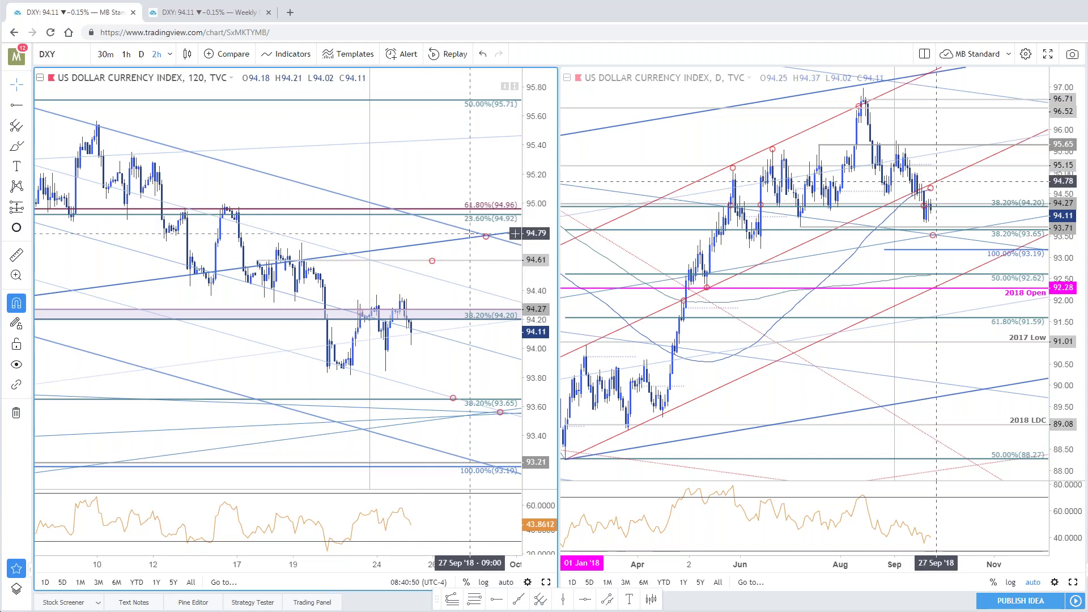
drag(456, 342, 412, 322)
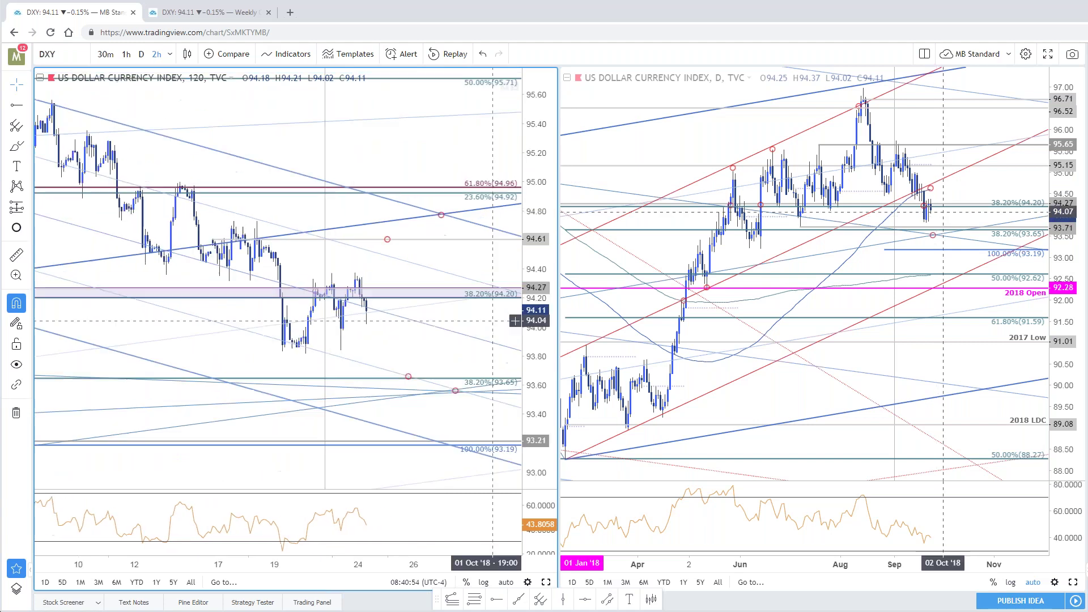
drag(493, 321, 482, 266)
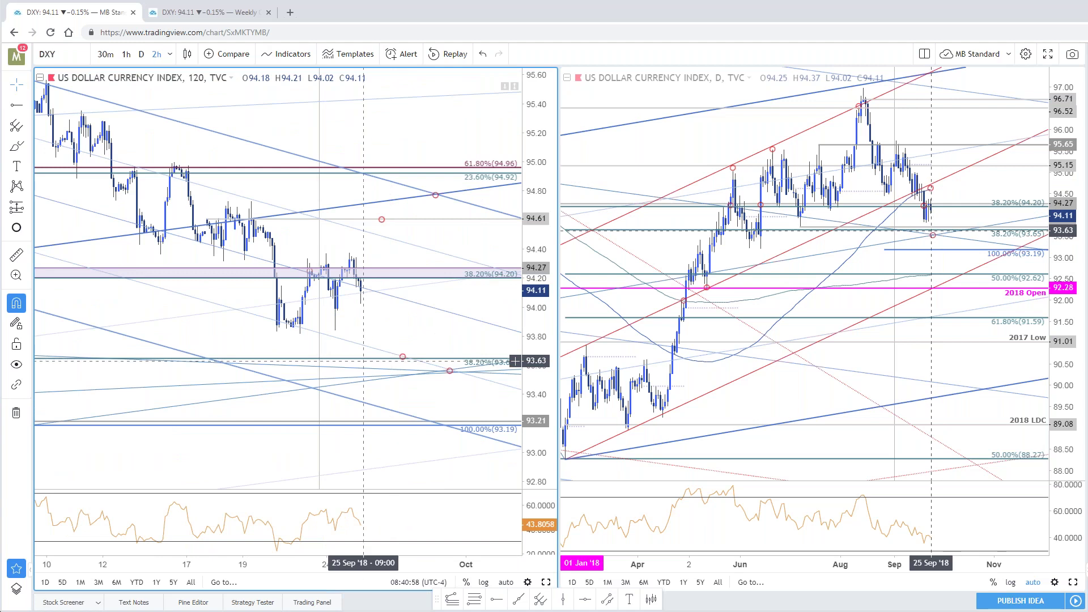
Check the weekly US Dollar Index chart, return to the MB Standard layout and maximize its 2-hour chart
key(ctrl+Tab)
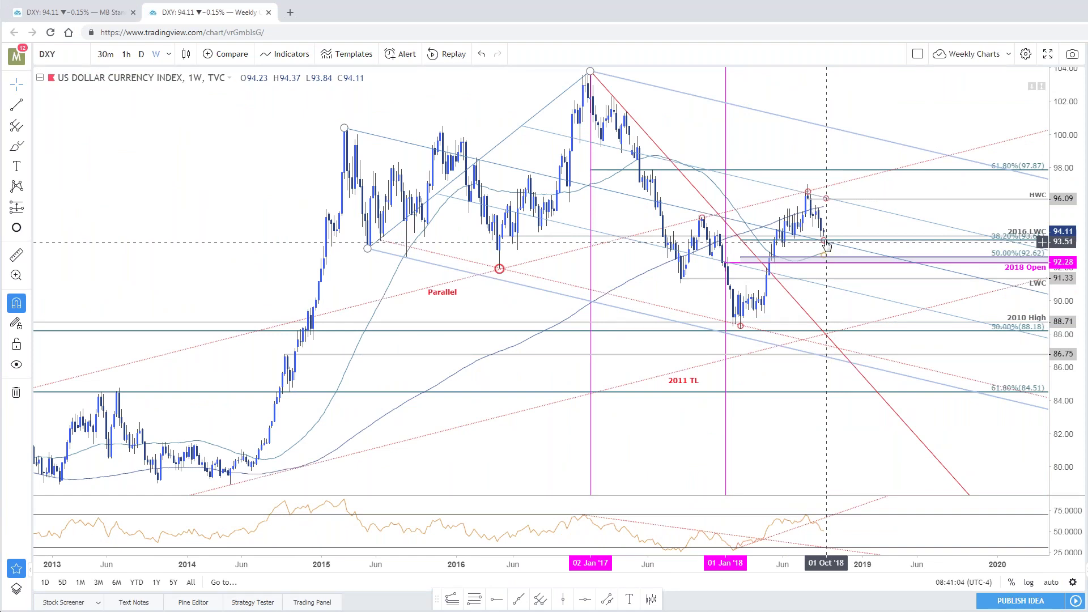
click(77, 12)
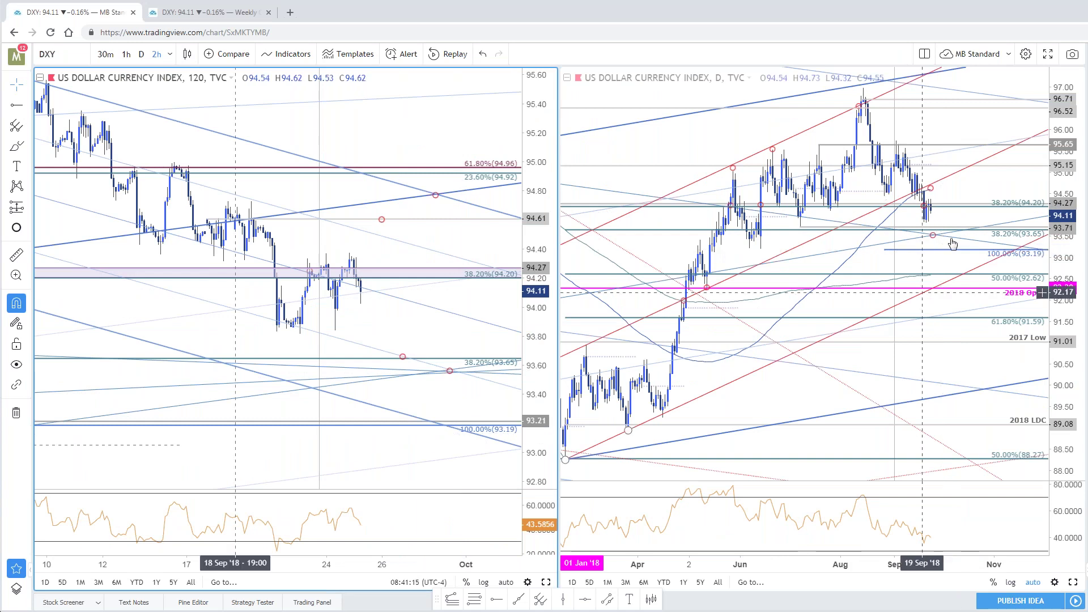
drag(978, 207, 995, 183)
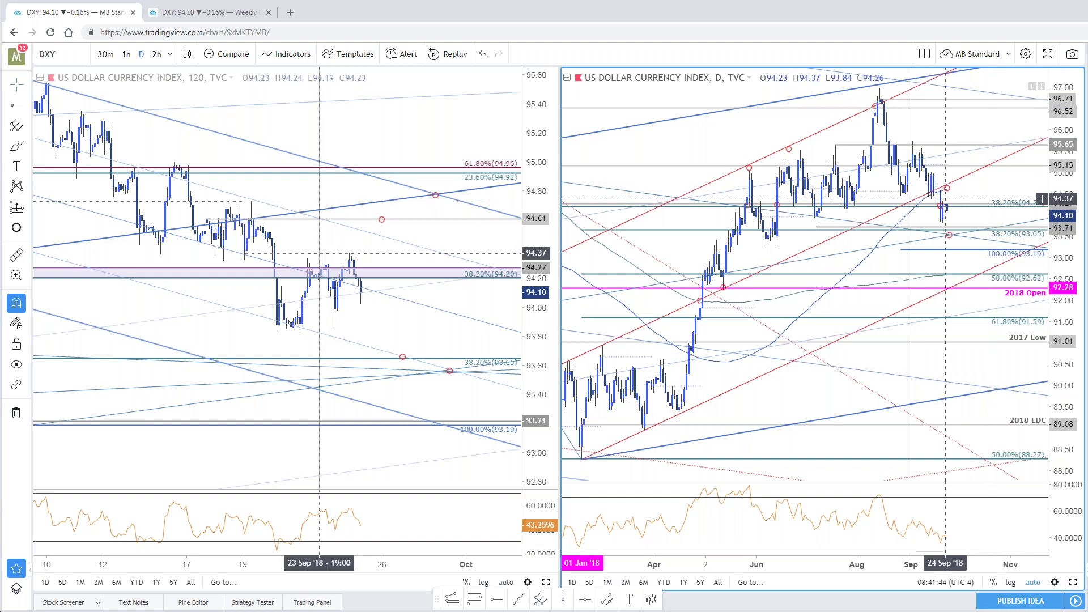
drag(490, 267, 531, 304)
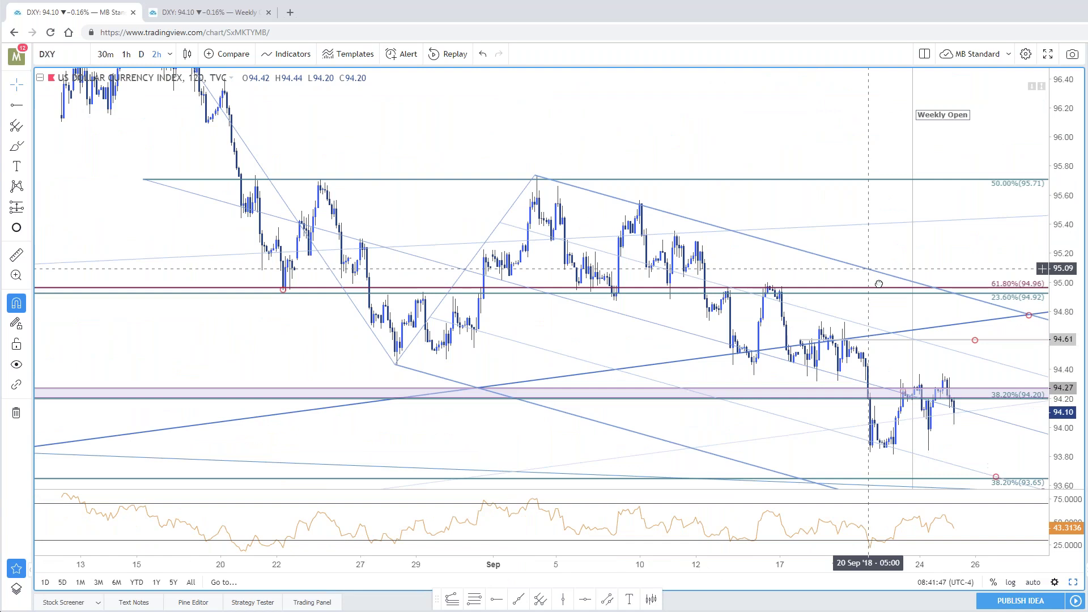
drag(880, 284, 657, 197)
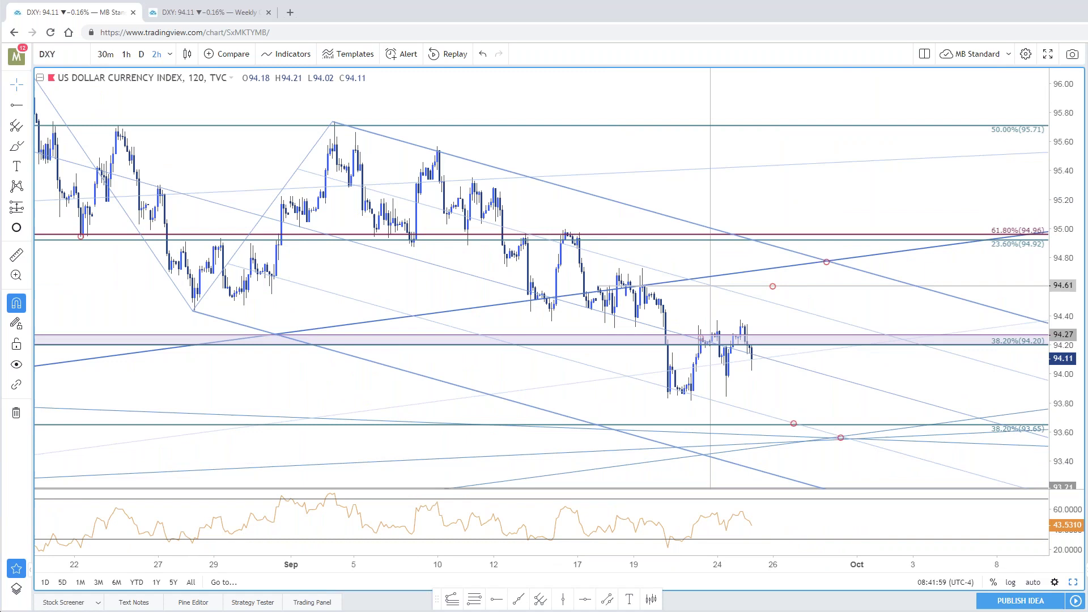
In the SB Trade Desk browser window, close the CME FedWatch page and enlarge the EURUSD 120min chart in the 9/24/2018 intraday update
key(alt+Tab)
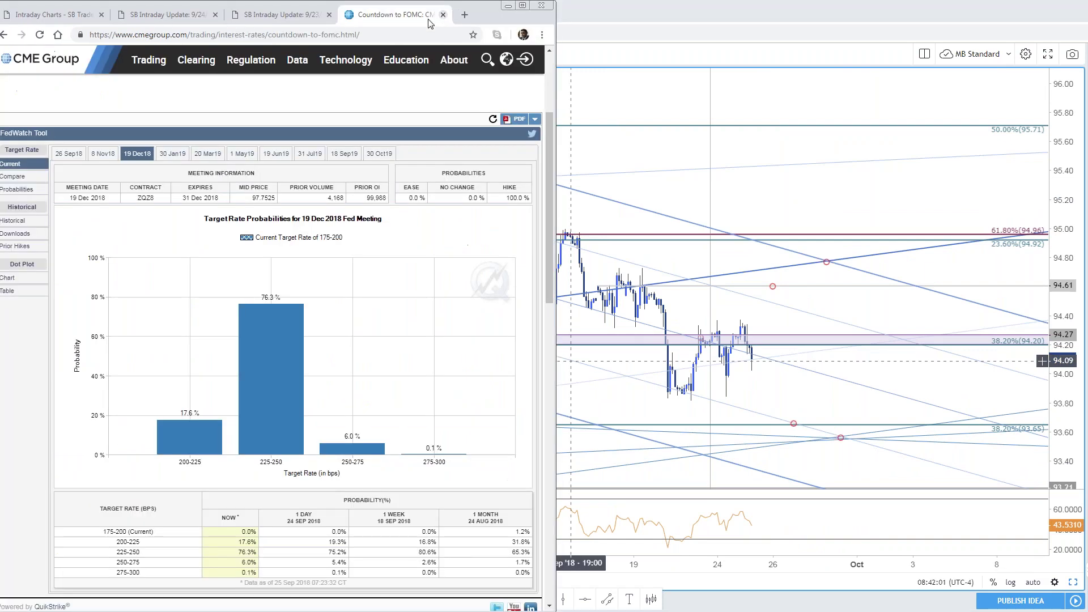
click(443, 15)
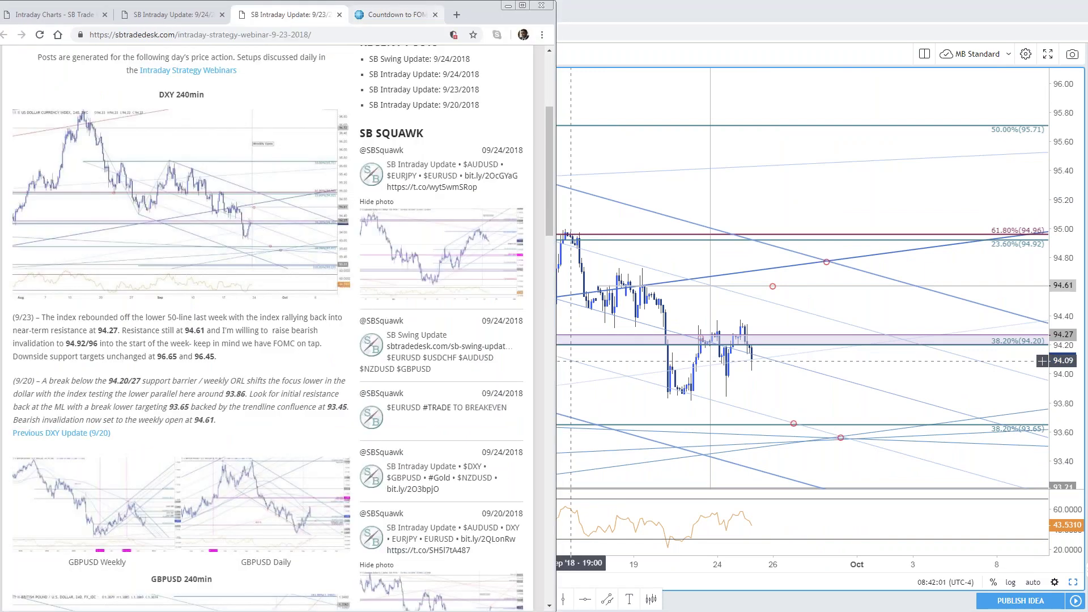
click(76, 17)
key(ctrl+Tab)
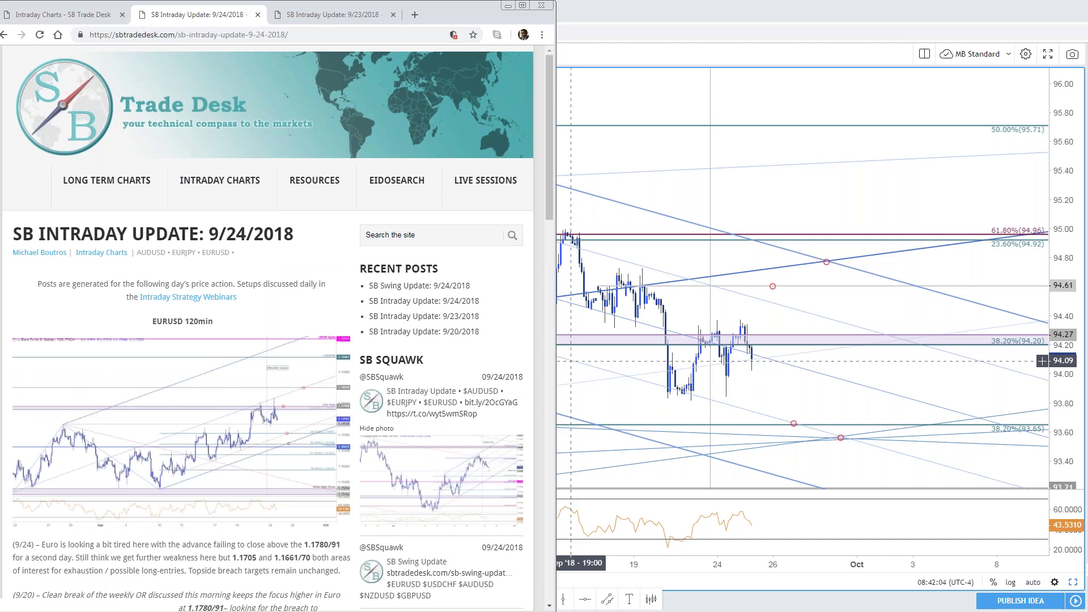
scroll(263, 340, down, 2)
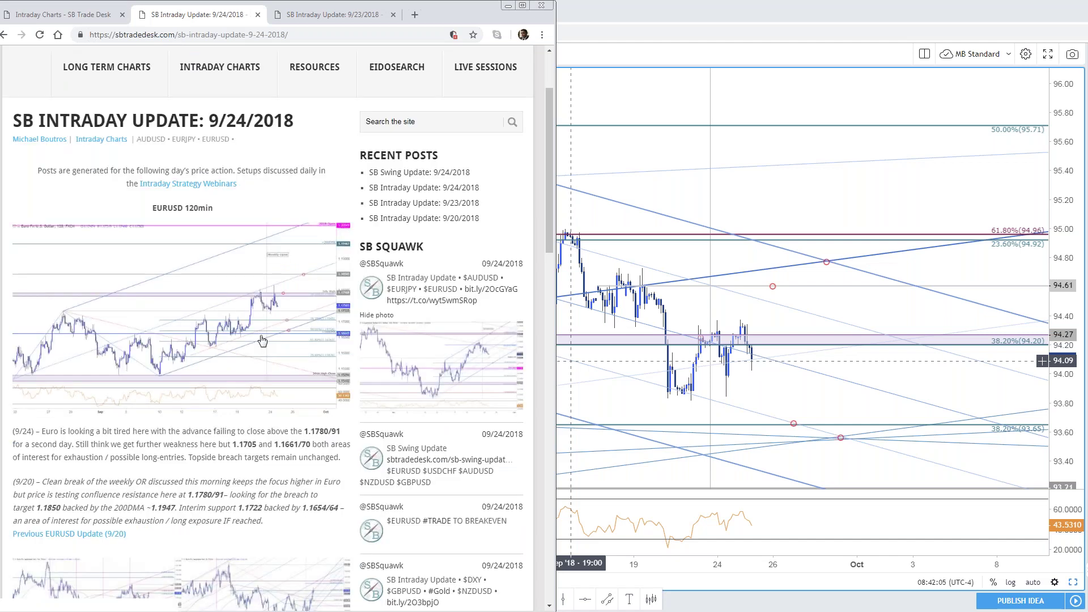
click(262, 340)
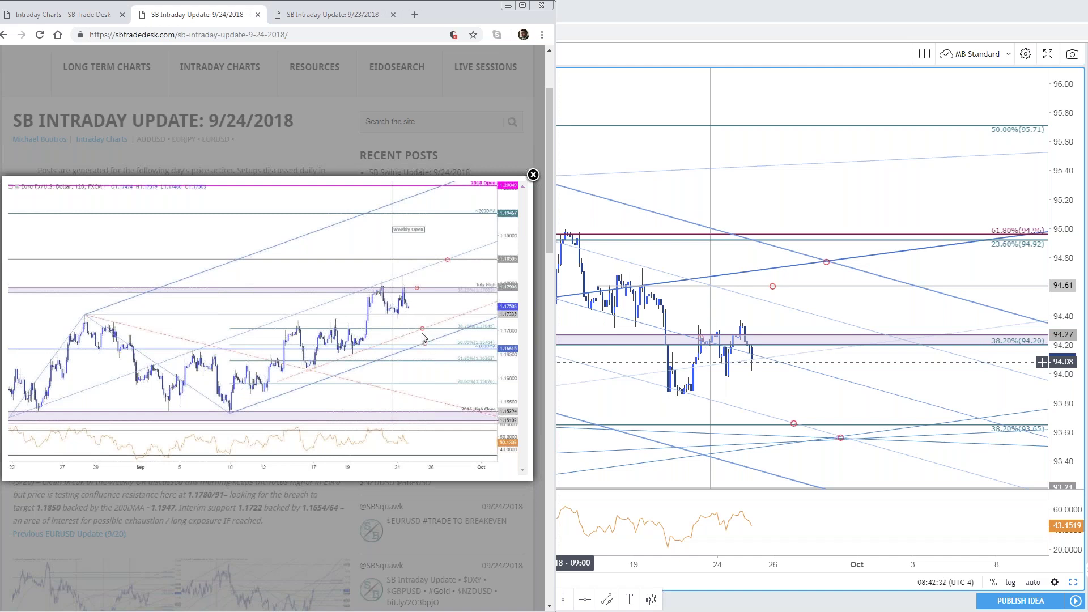
Load EURUSD in TradingView's maximized 2-hour chart and compare it with the enlarged chart from the 9/24/2018 update
click(781, 209)
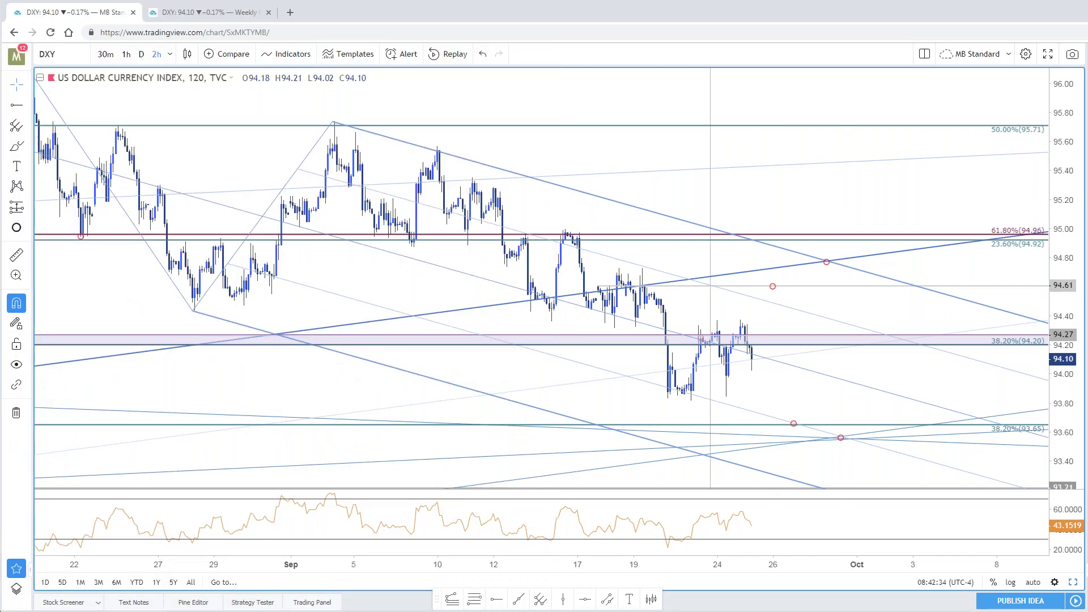
click(1085, 147)
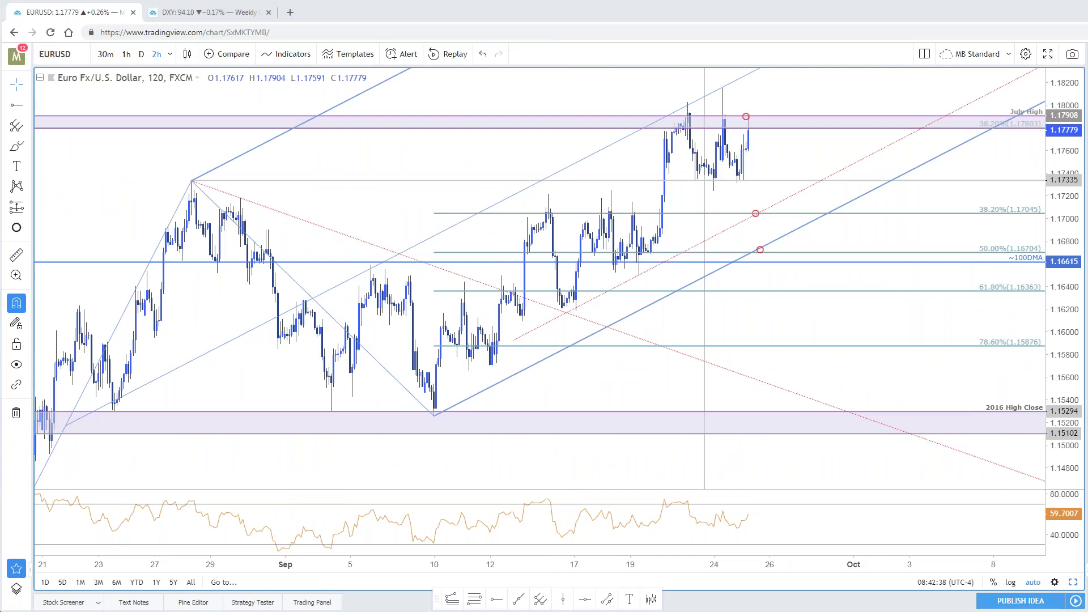
key(alt+Tab)
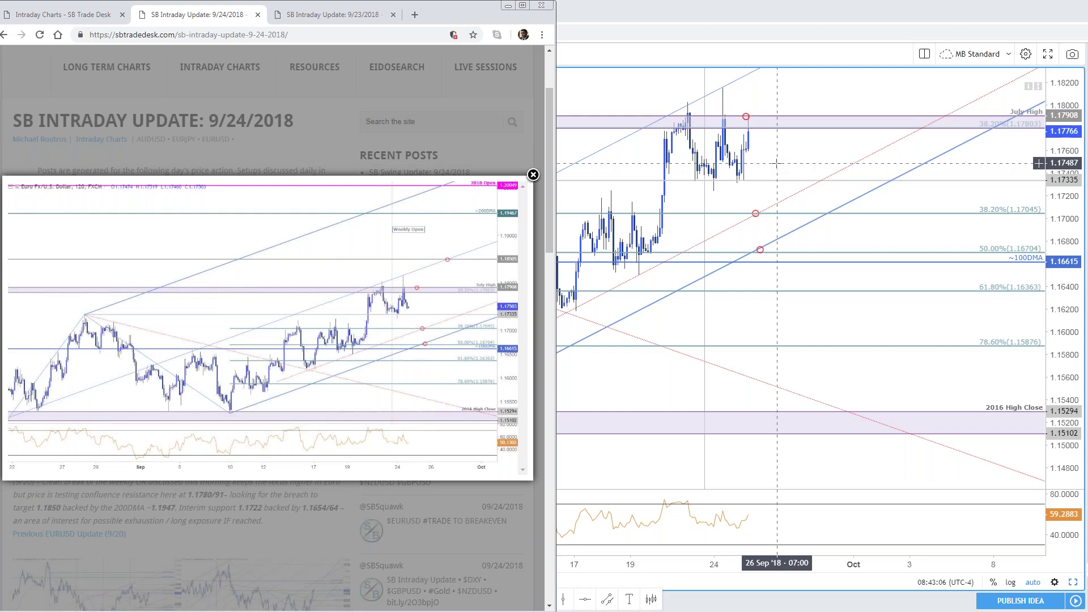
click(756, 124)
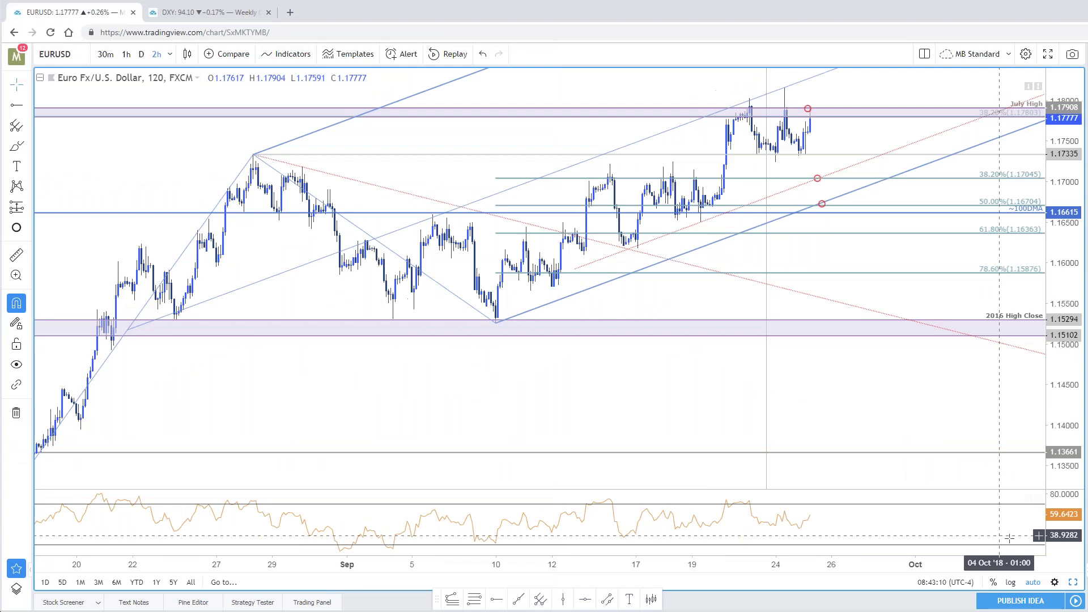
Maximize the EURUSD daily chart in place of the 2-hour one, framing the price action from October 2017 onwards
click(1070, 582)
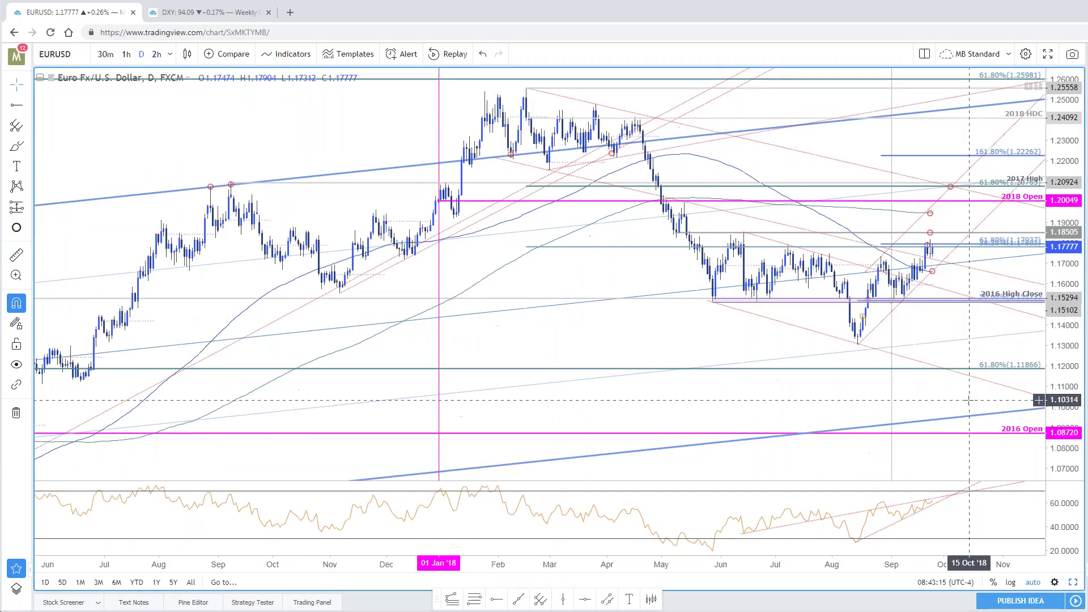
scroll(1036, 303, up, 2)
drag(1036, 304, 935, 342)
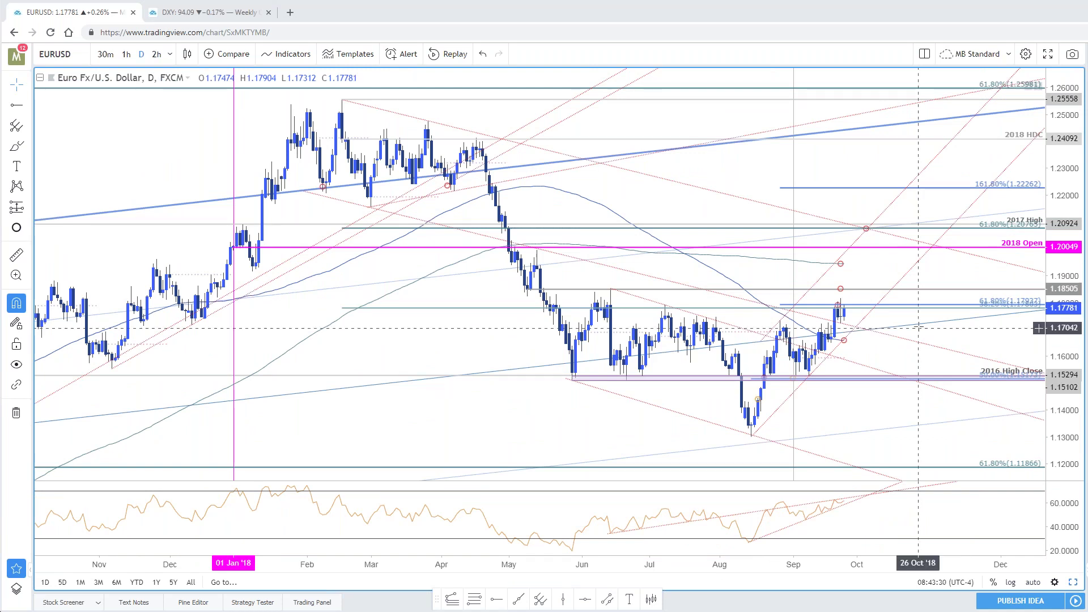
drag(1065, 300, 1067, 275)
drag(988, 336, 912, 328)
scroll(912, 329, down, 1)
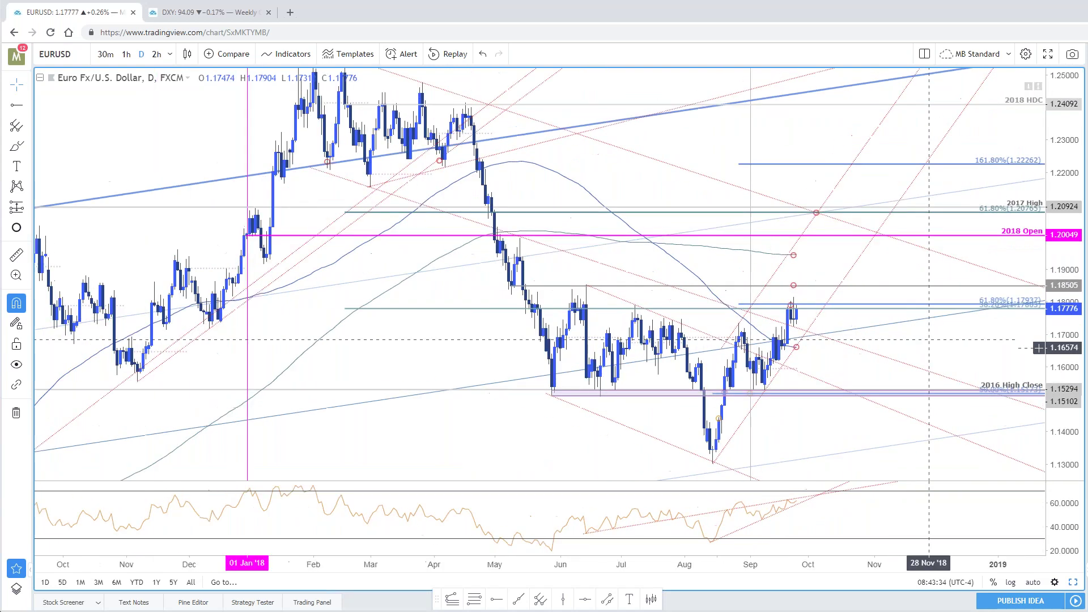
drag(801, 309, 799, 310)
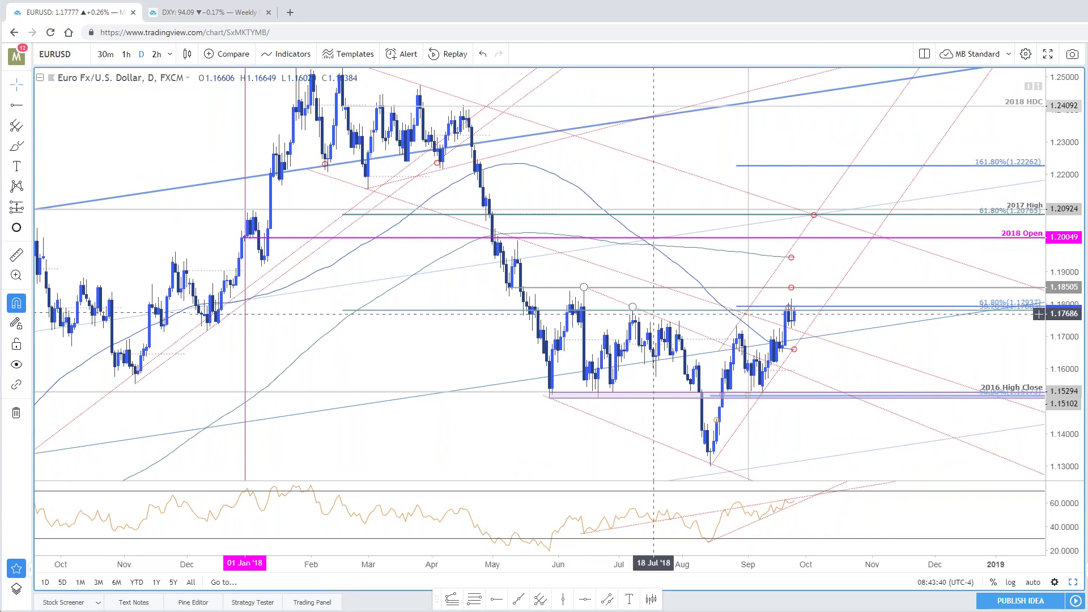
View the EURUSD daily closes as a line chart, and restore the candles
click(187, 54)
click(215, 175)
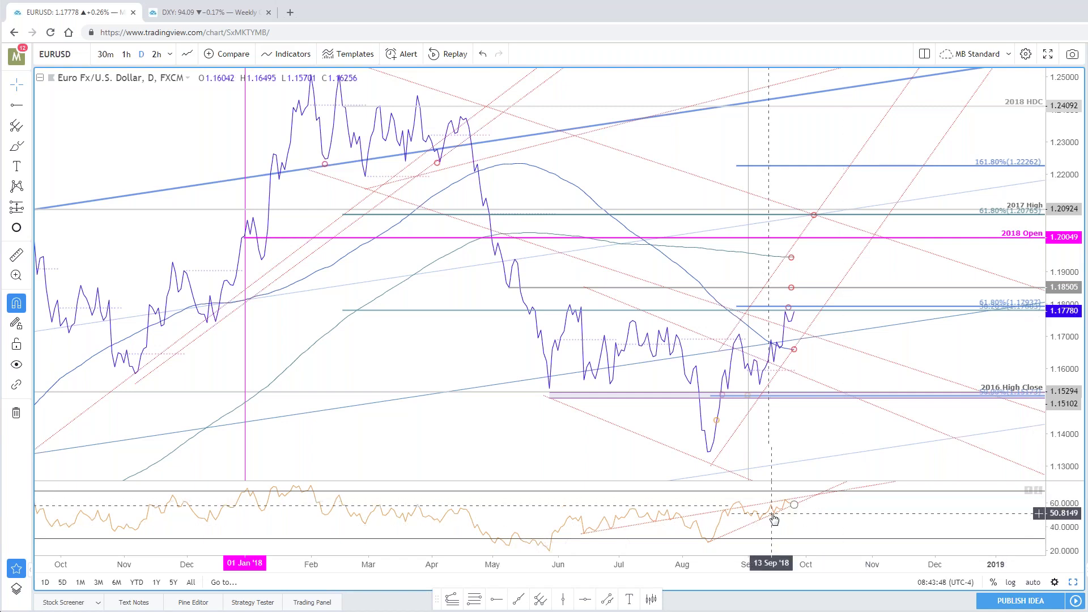
click(187, 54)
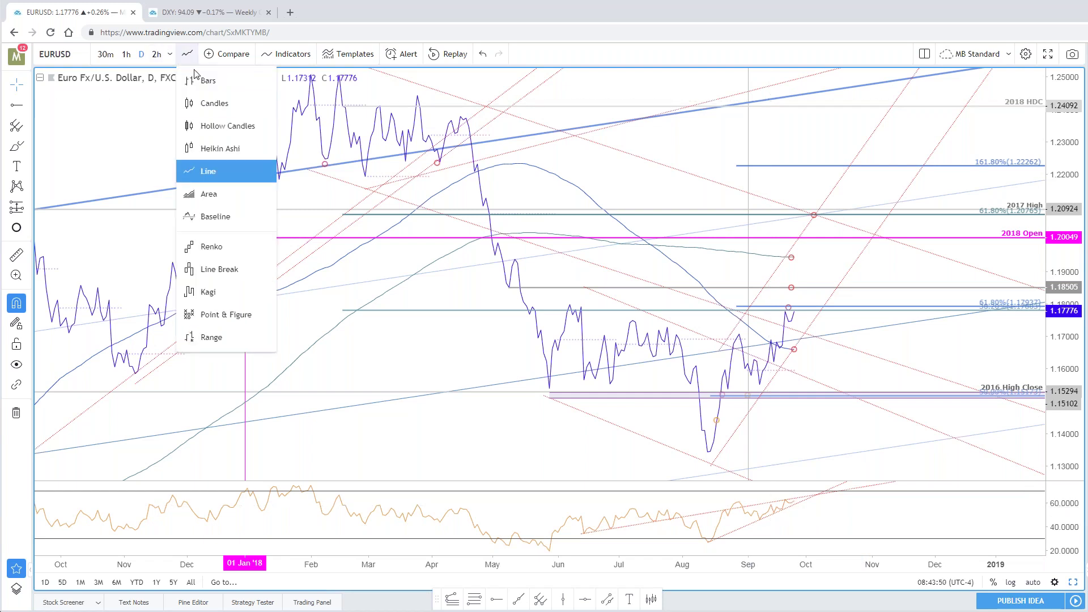
click(221, 107)
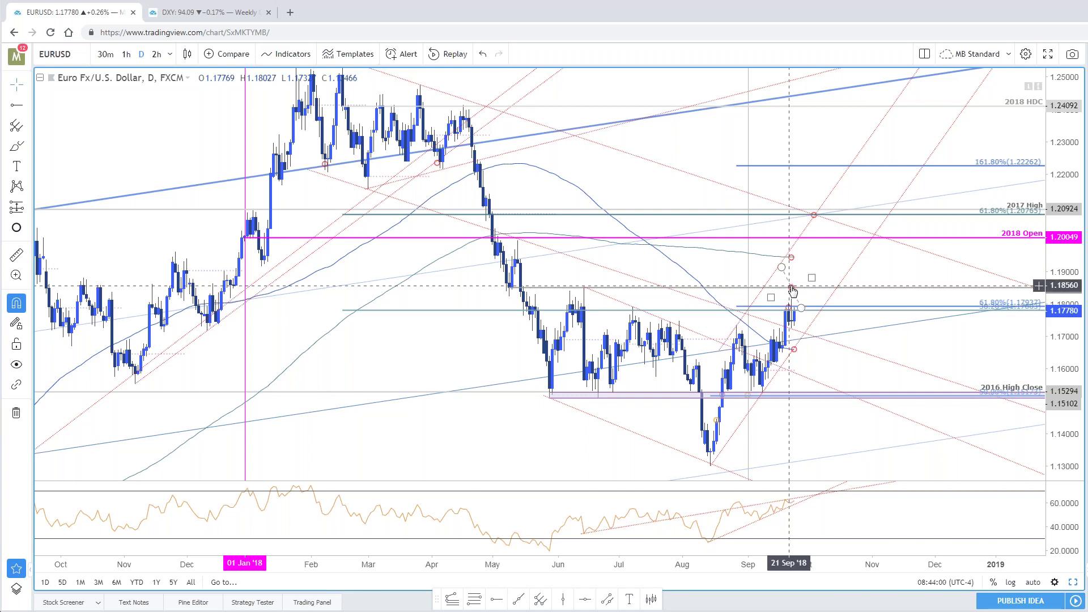
Shift the circle marker on the 1.18505 level to 25 Sep 2018 and deselect it
click(811, 287)
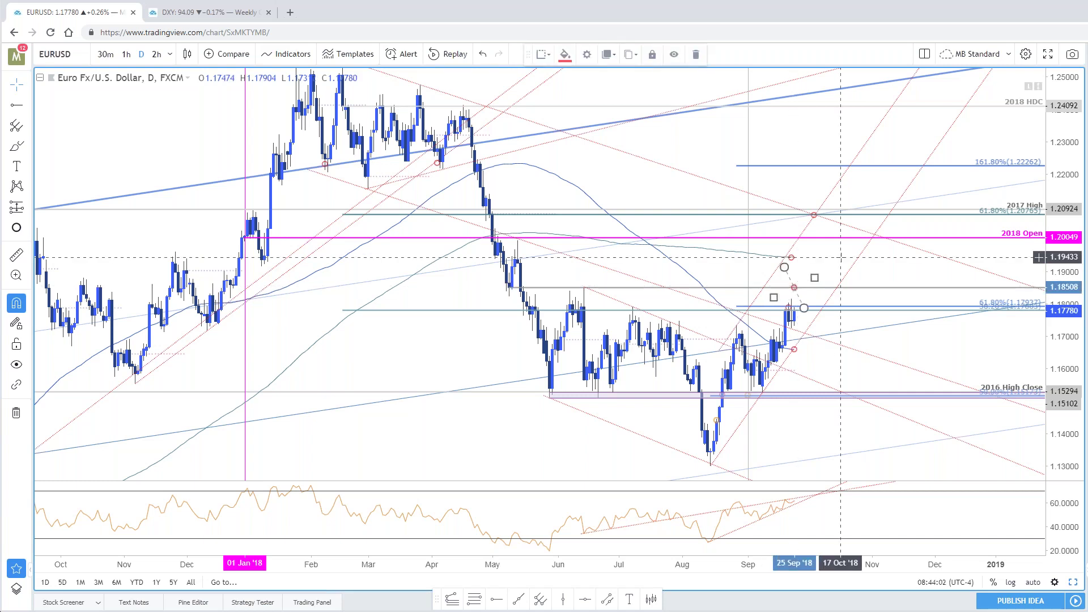
click(873, 369)
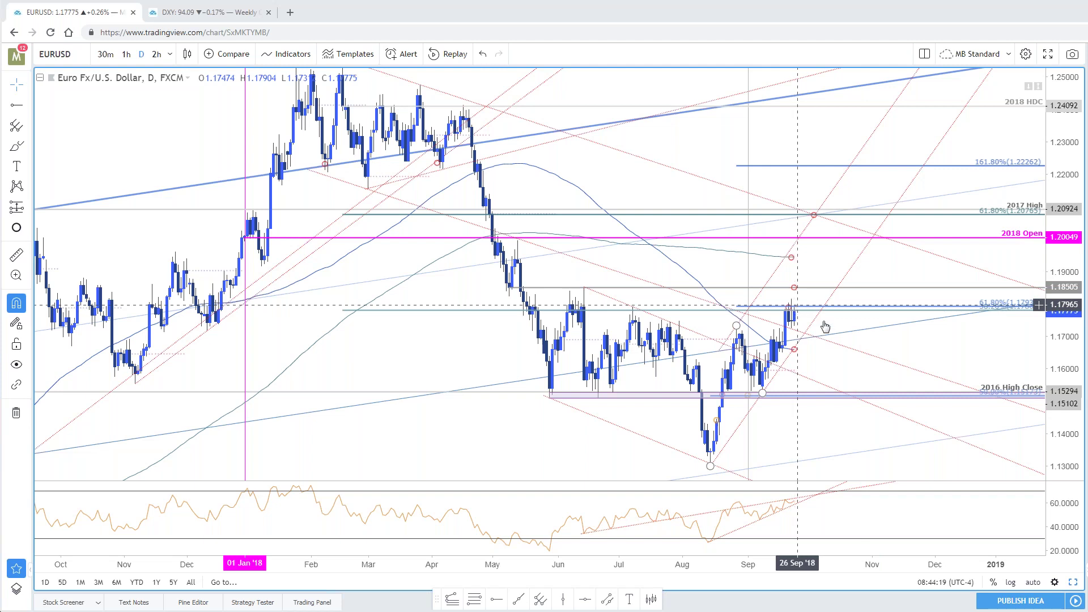
drag(823, 321, 795, 318)
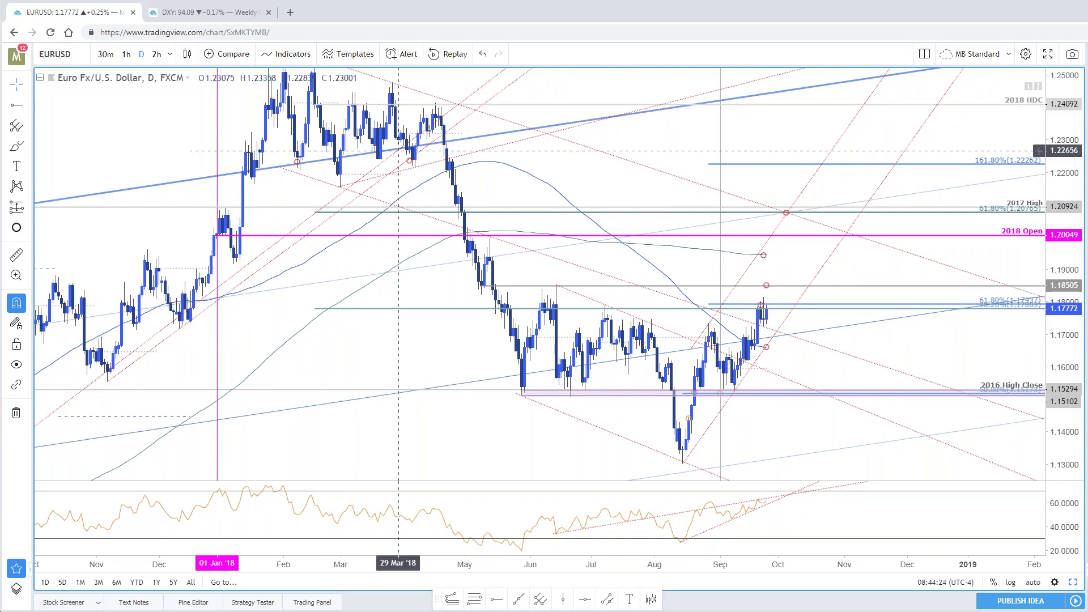
Restore the two-chart layout and switch the 2-hour EURUSD chart to the 60-minute interval, framing the latest price action
click(1073, 582)
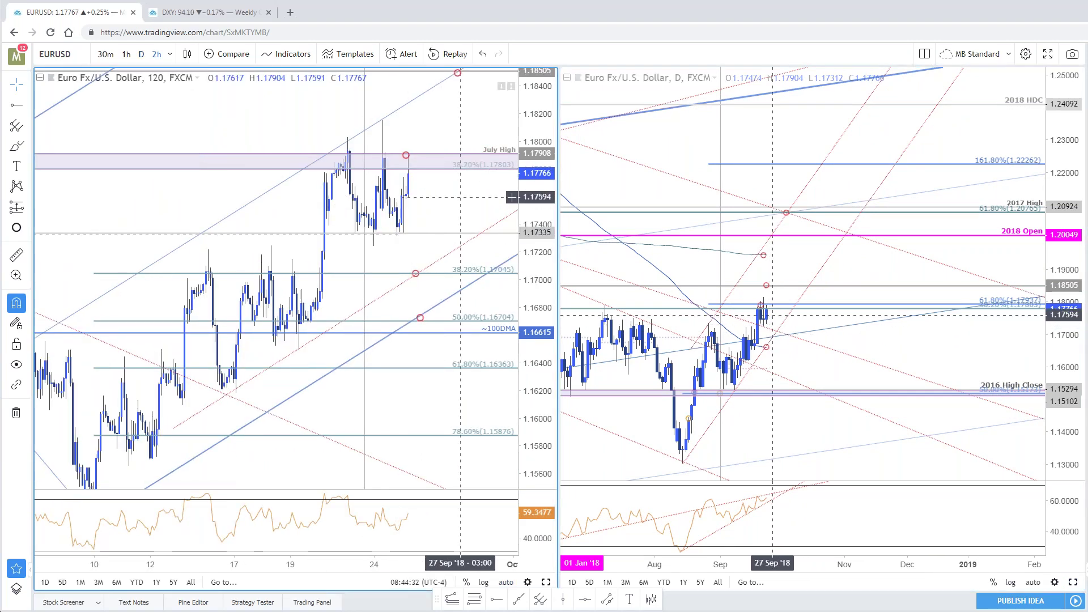
drag(419, 194, 443, 192)
drag(541, 190, 548, 292)
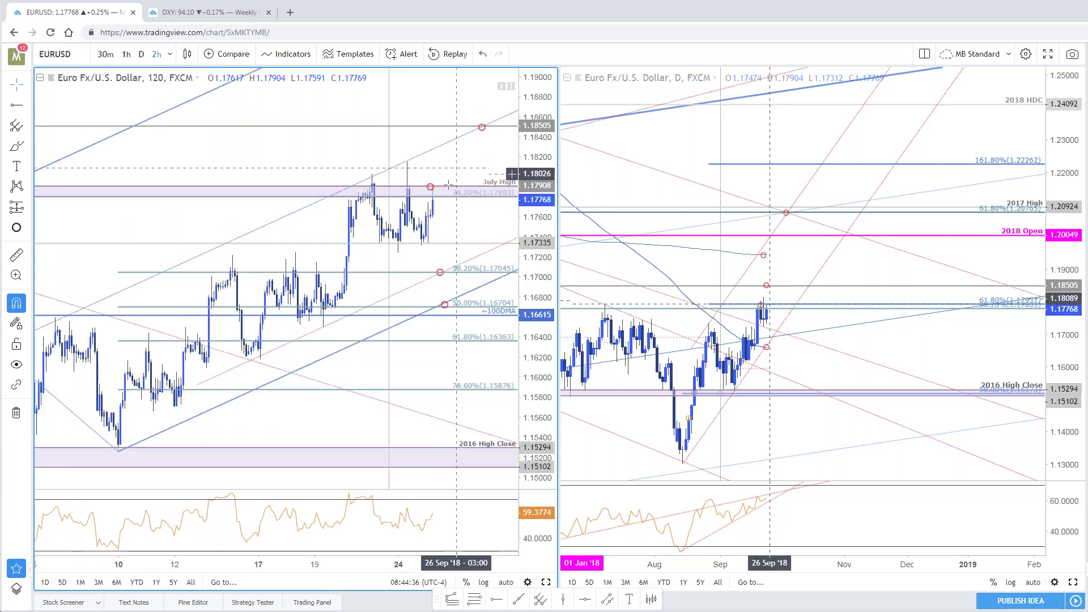
text(60)
key(Return)
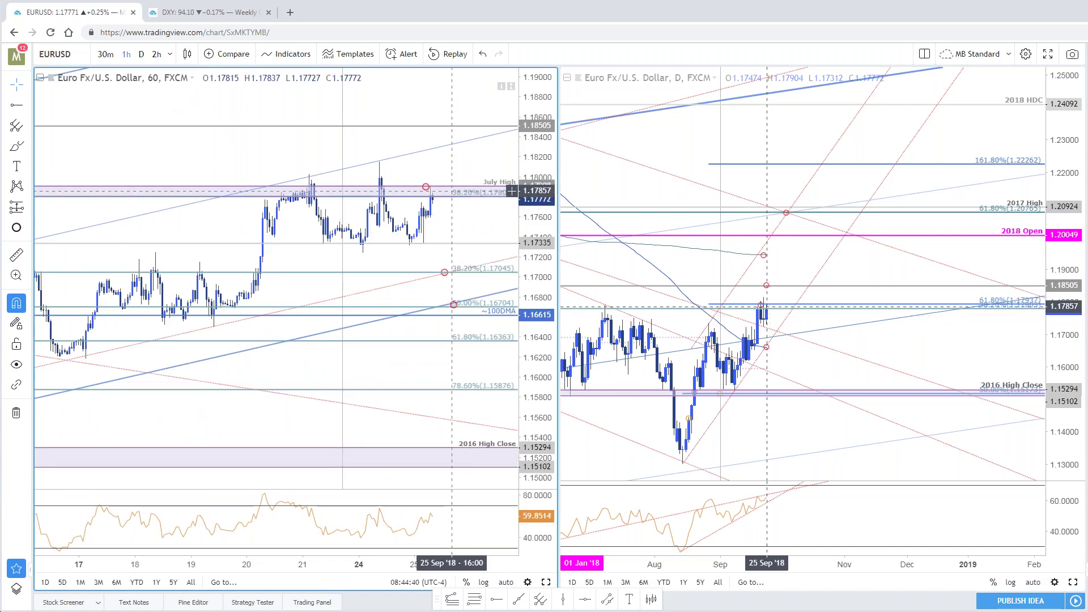
drag(452, 191, 429, 195)
drag(536, 255, 536, 279)
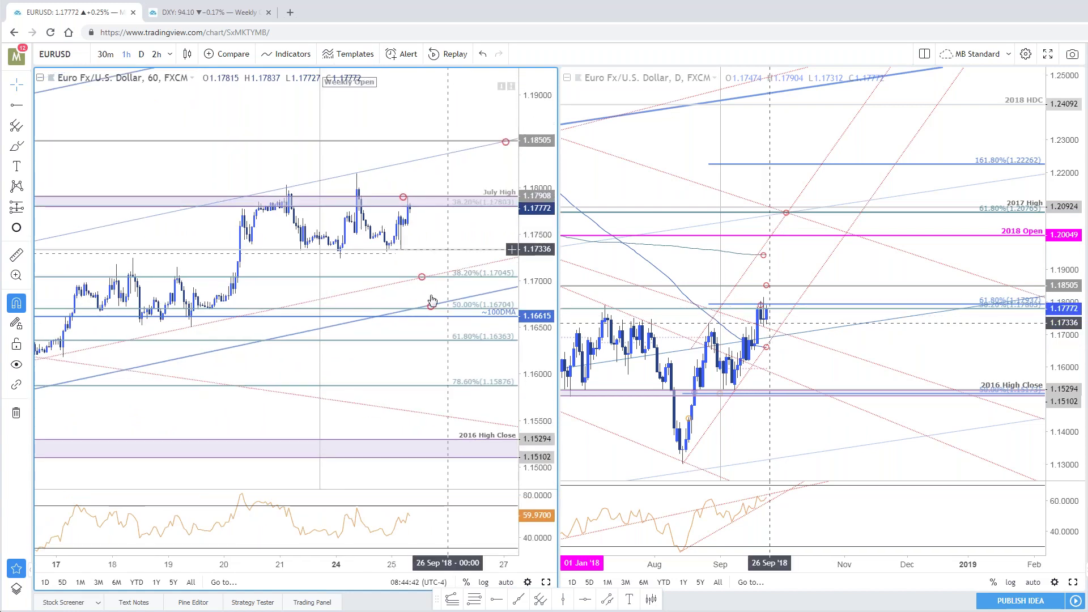
drag(362, 303, 373, 371)
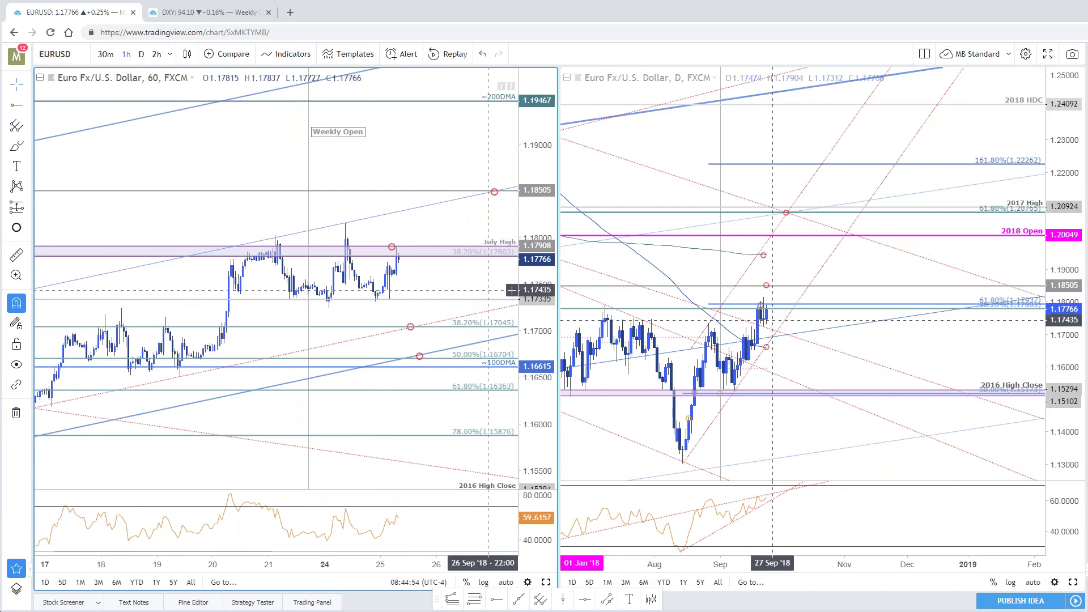
Examine the hourly EURUSD price action since 17 Sep between the July High zone and the rising support lines
drag(486, 280, 478, 278)
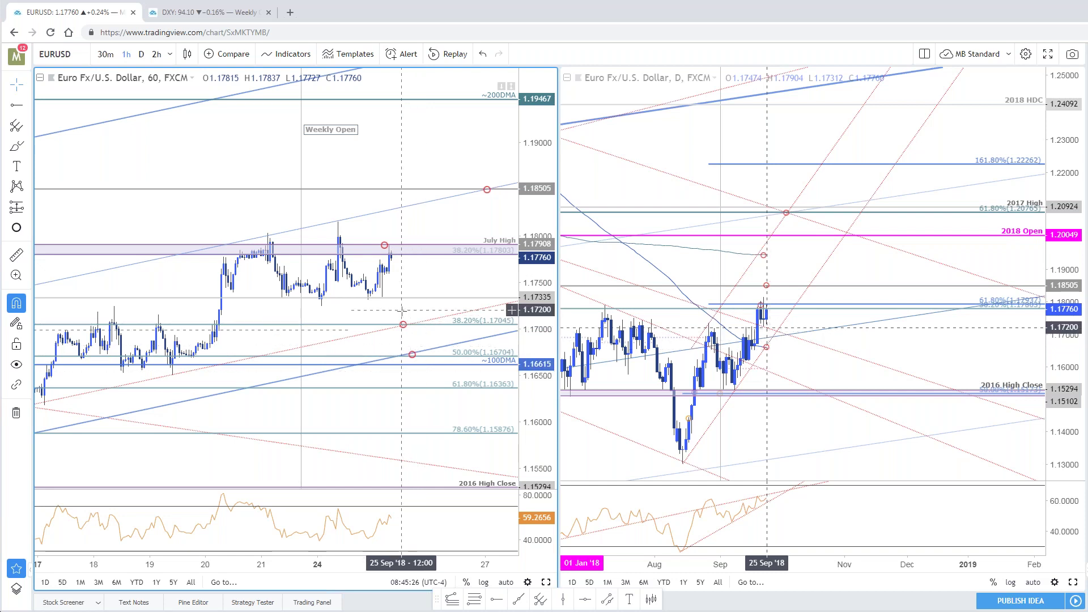
drag(451, 291, 447, 277)
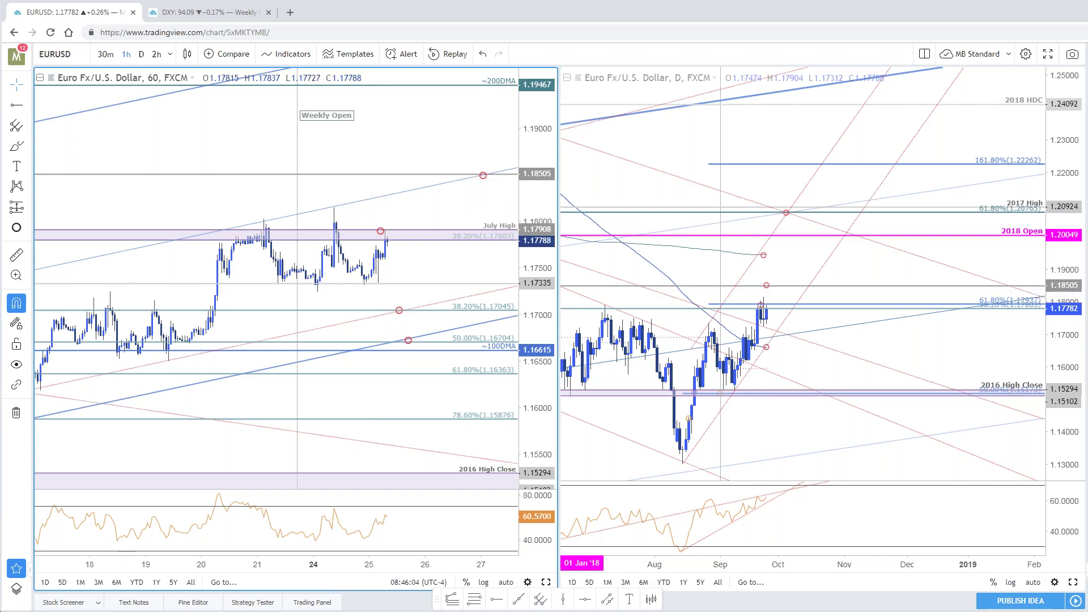
scroll(326, 248, down, 1)
drag(445, 268, 472, 280)
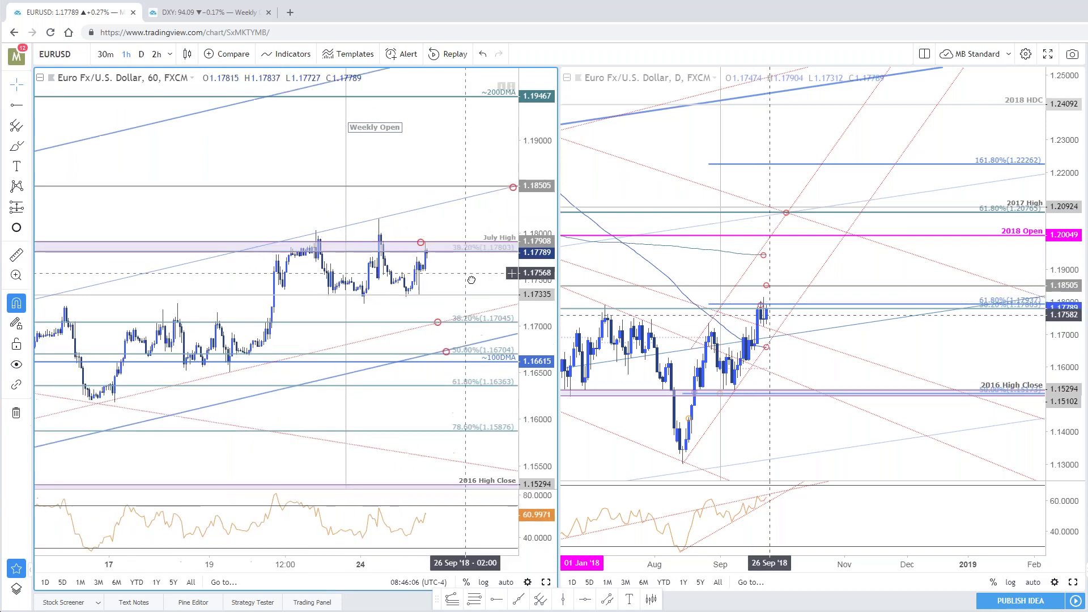
scroll(472, 280, down, 2)
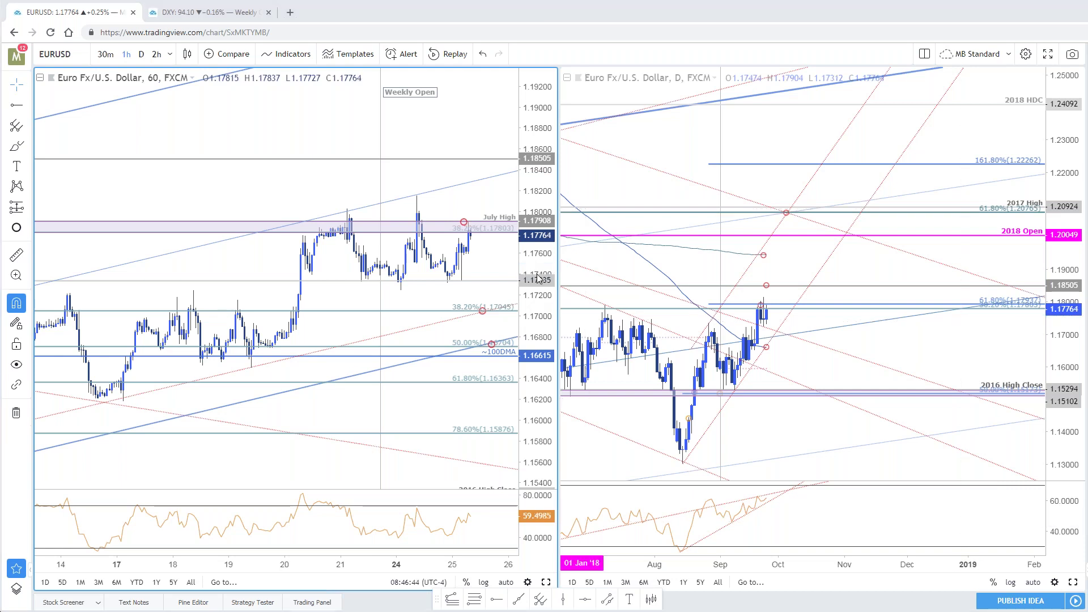
drag(490, 261, 435, 267)
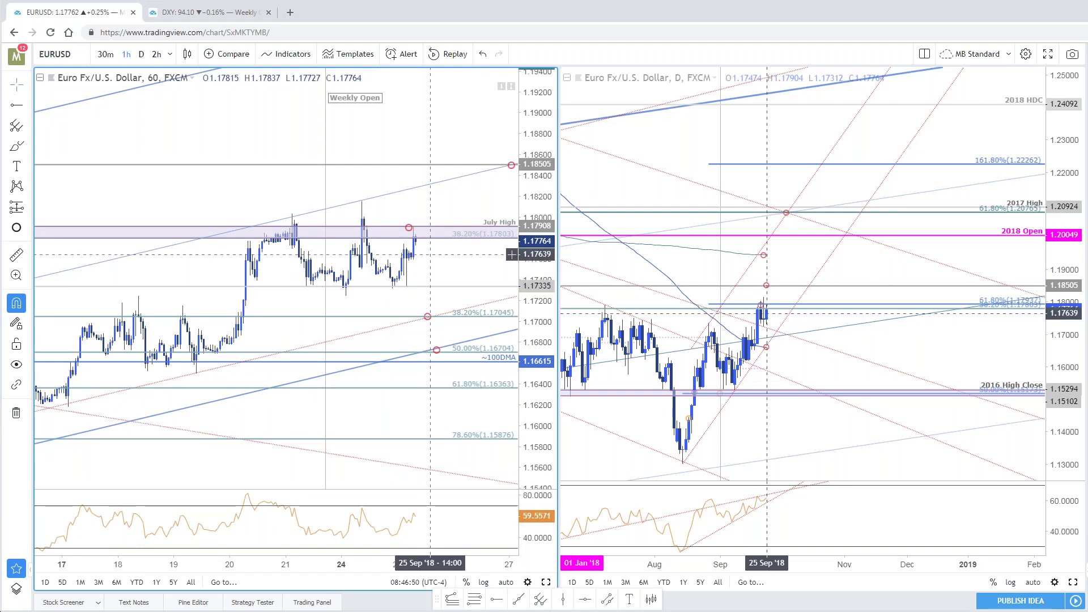
drag(431, 255, 392, 255)
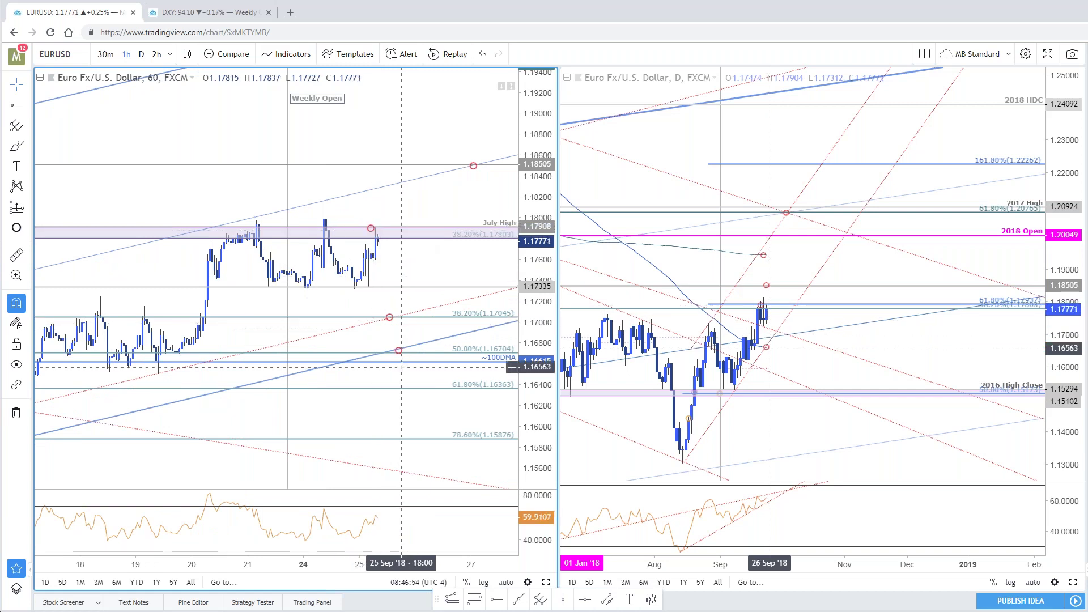
drag(410, 272, 429, 276)
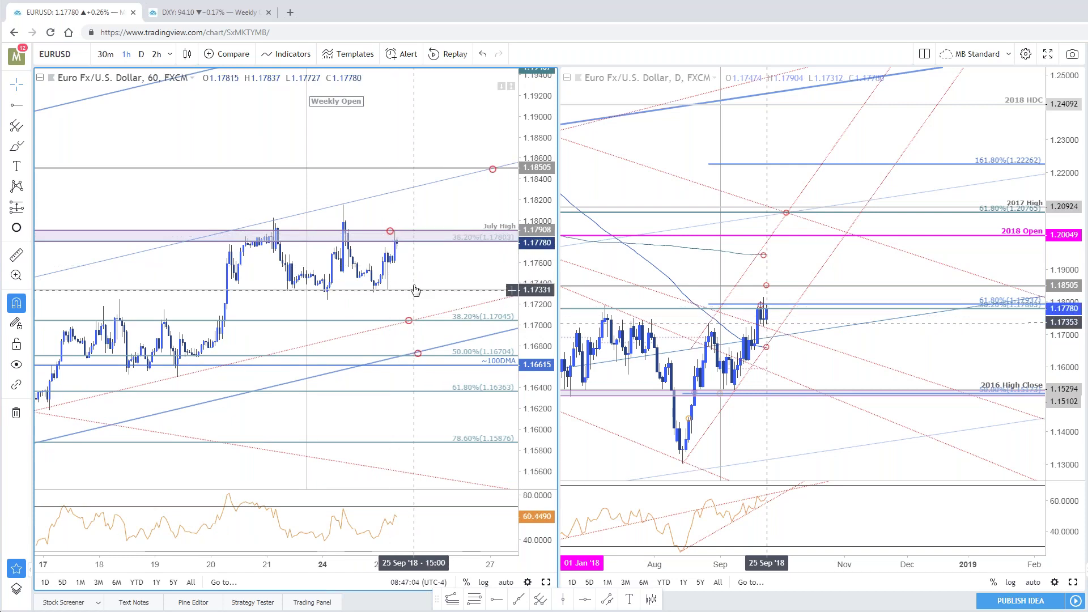
Draw a trend line on the hourly EURUSD chart from the 24 Sep low through the 25 Sep low
click(518, 602)
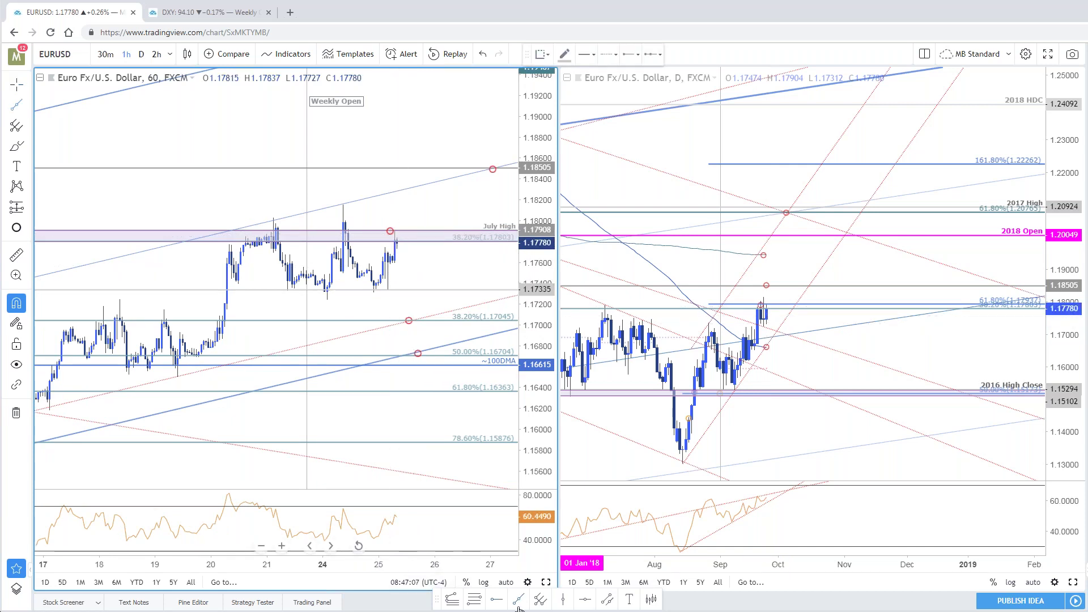
click(325, 291)
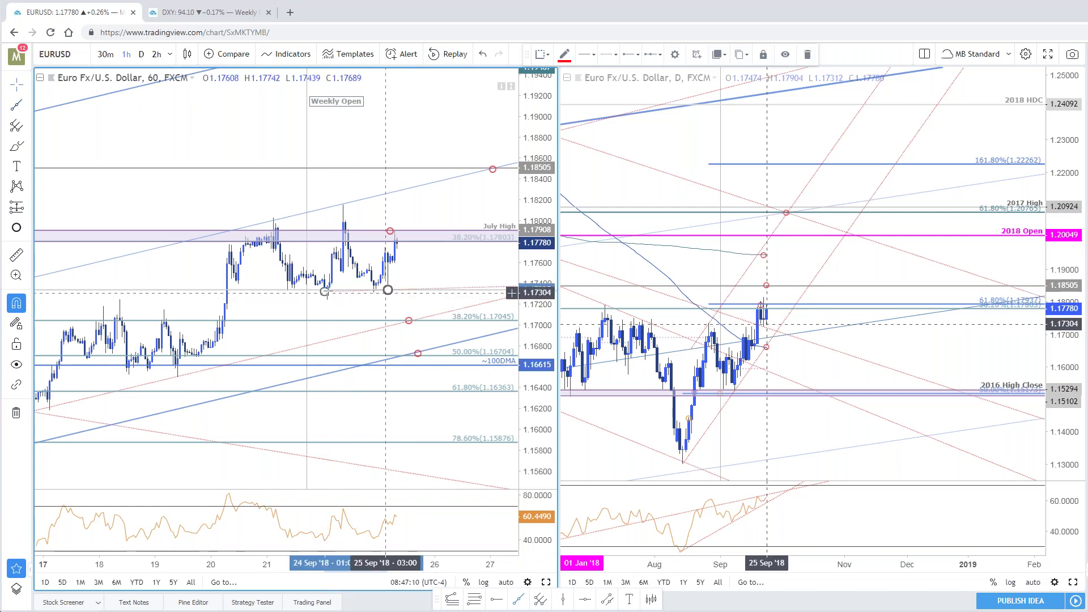
click(388, 290)
click(409, 266)
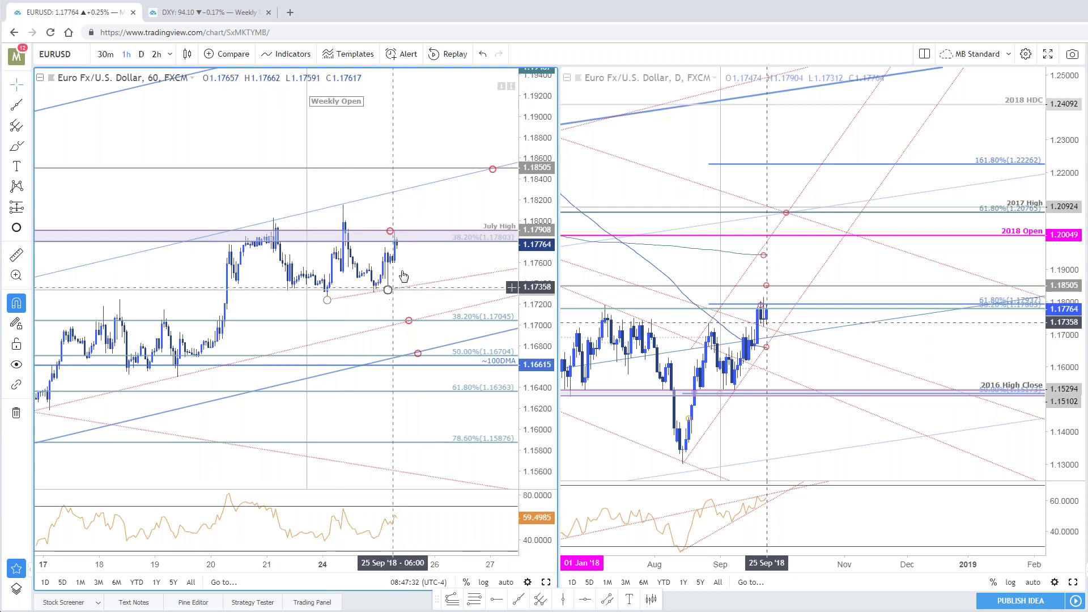
Examine the hourly chart's new support line against the July High zone, the 1.18505 level and the 200DMA
drag(427, 227, 415, 224)
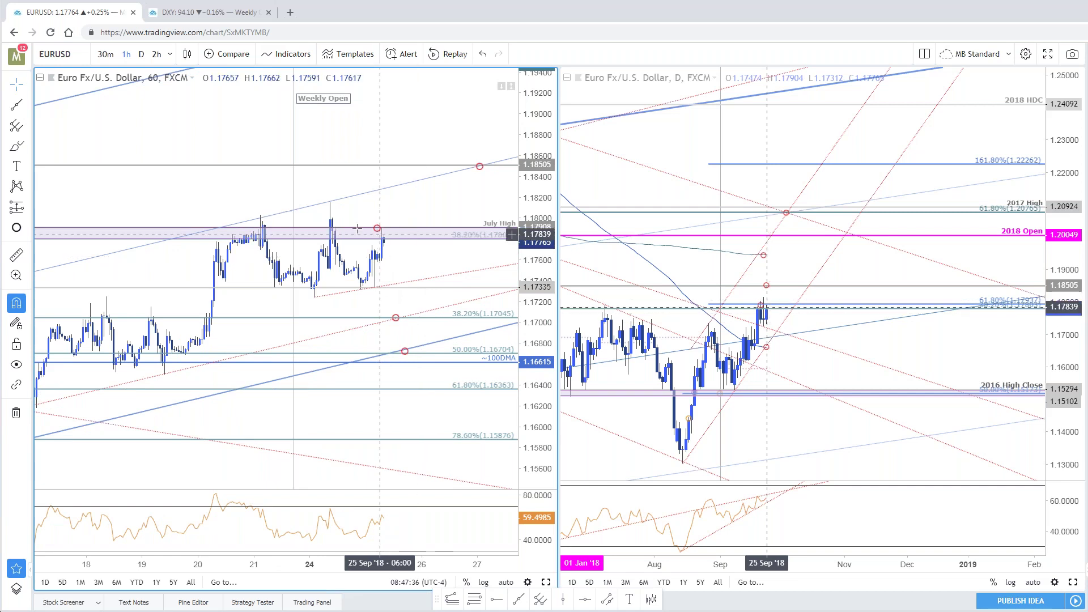
drag(446, 258, 420, 257)
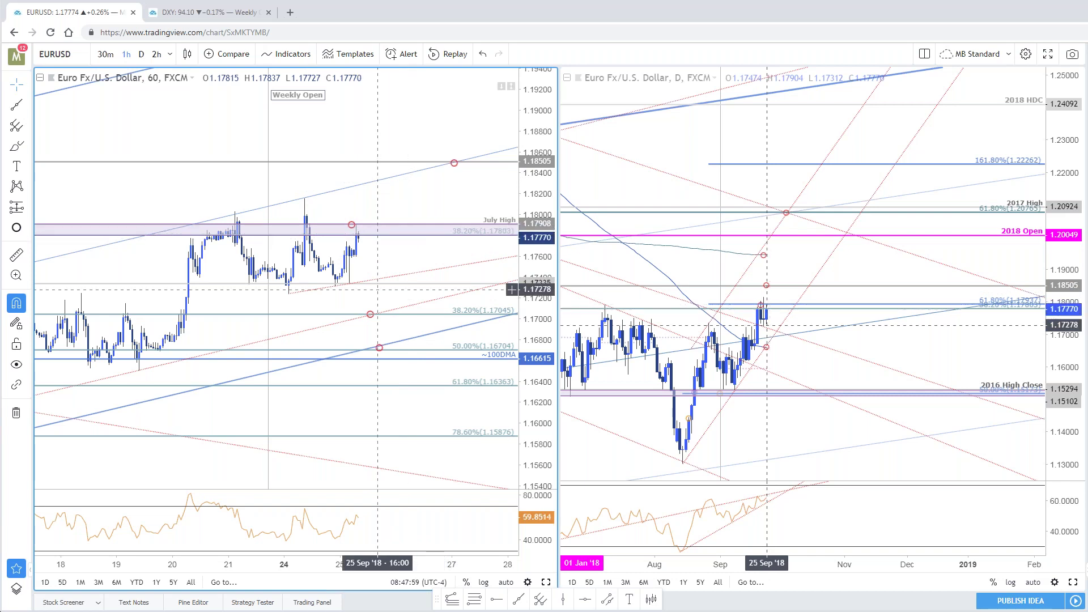
drag(490, 210, 479, 249)
drag(544, 158, 455, 231)
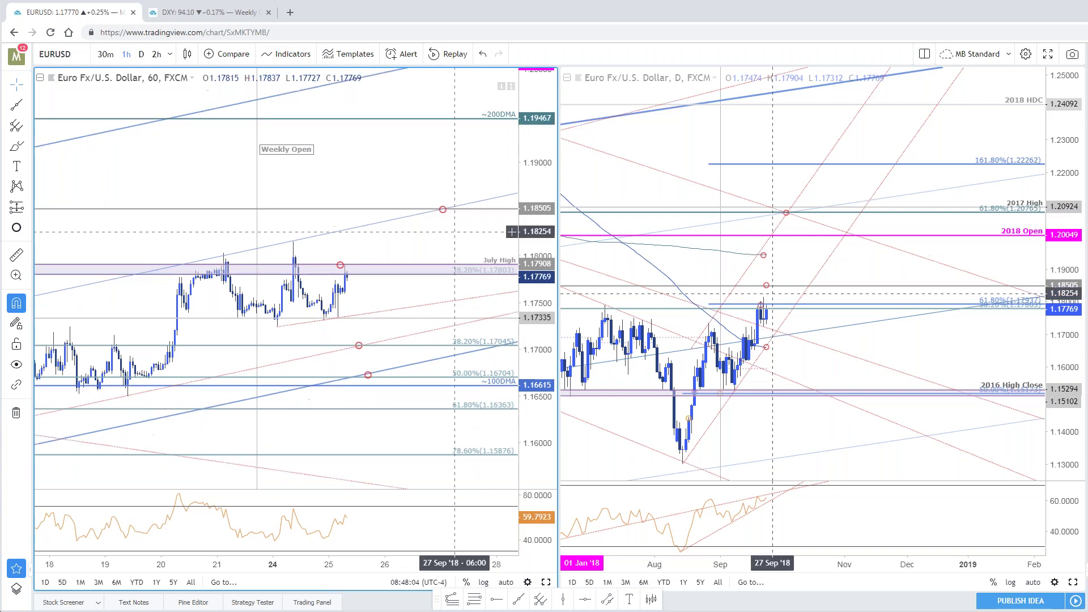
drag(464, 371, 463, 328)
scroll(463, 329, down, 3)
scroll(464, 329, up, 2)
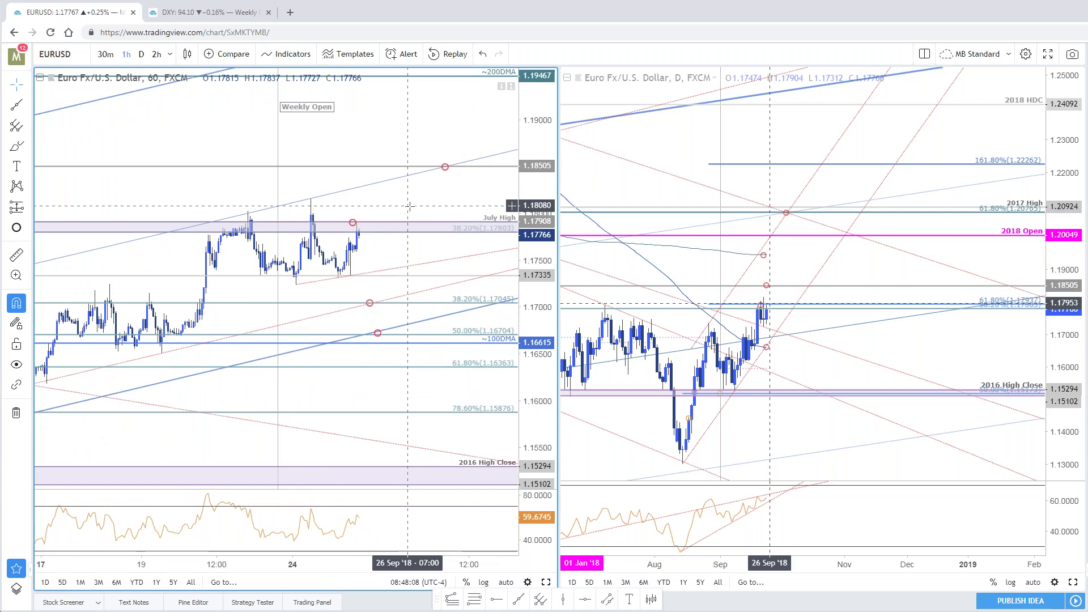
drag(435, 327, 466, 319)
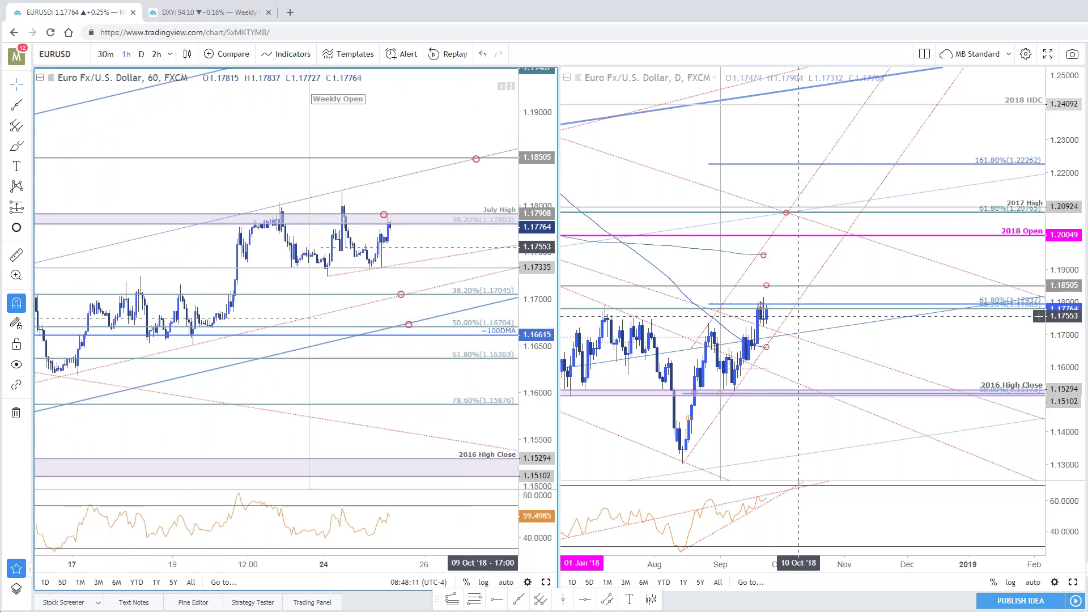
Compare the September price action on the daily EURUSD chart with the weekly opening range on the hourly chart
scroll(795, 452, left, 5)
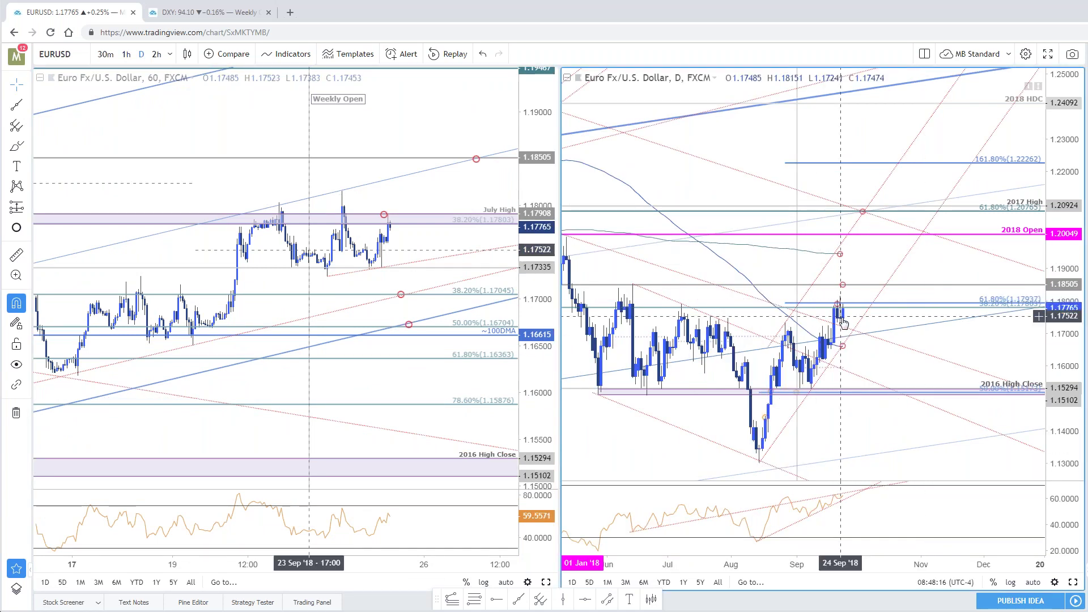
drag(419, 240, 445, 243)
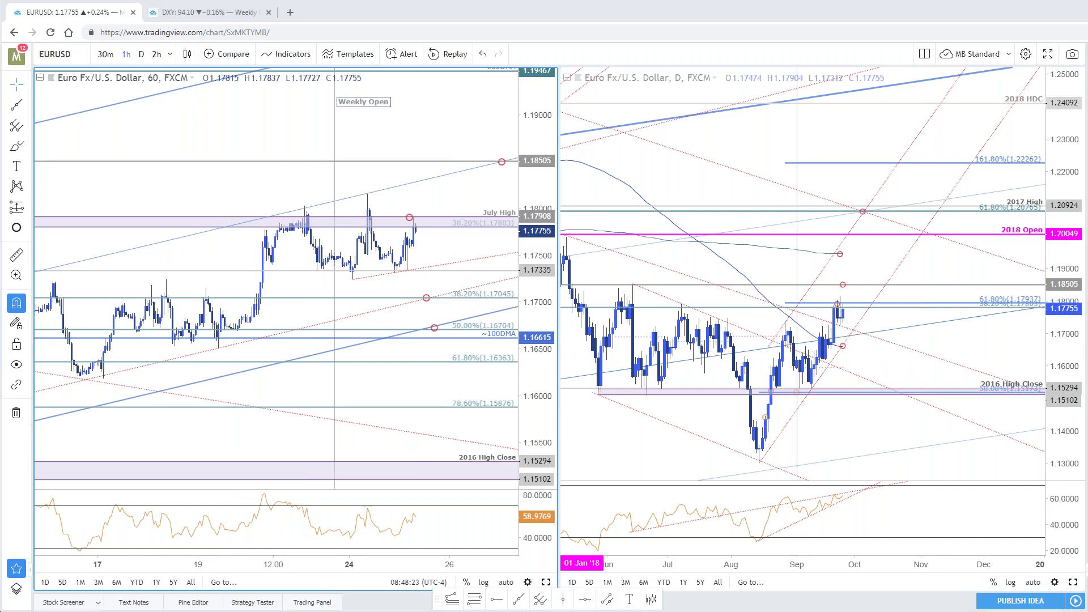
click(990, 371)
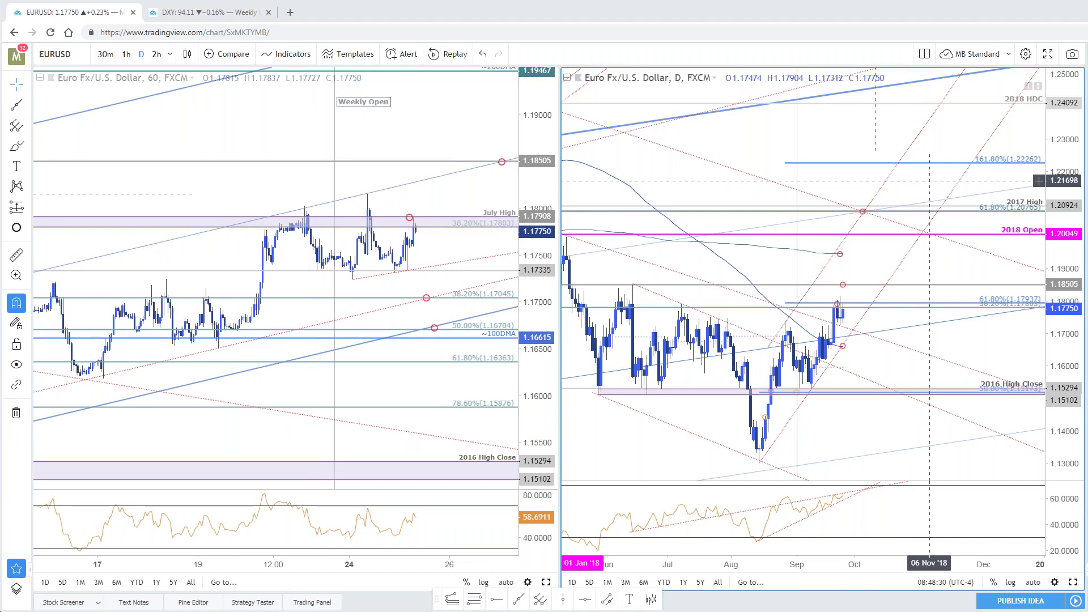
drag(938, 254, 942, 268)
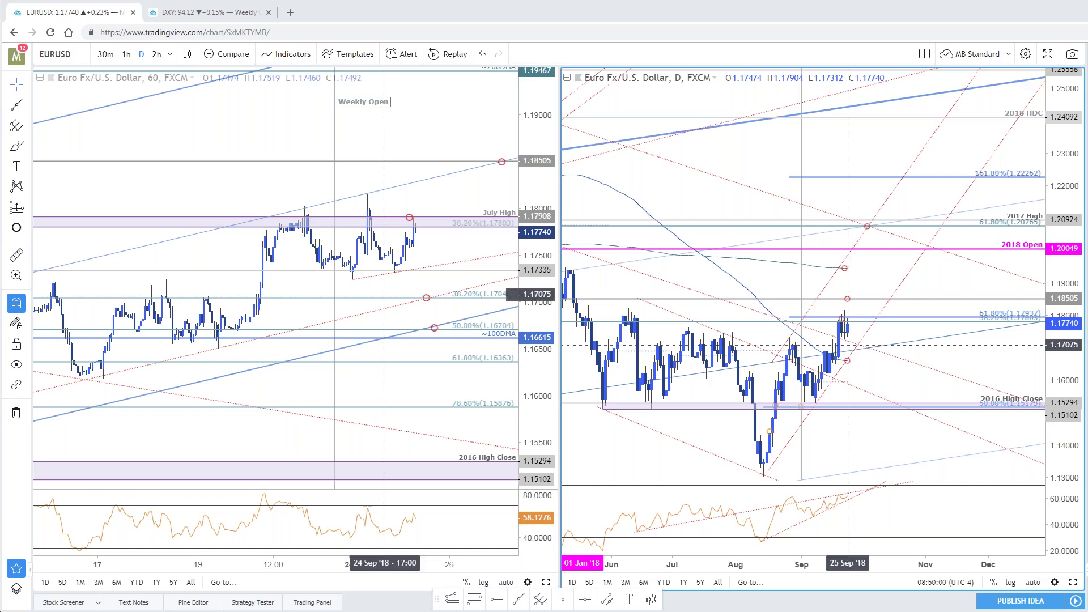
click(418, 236)
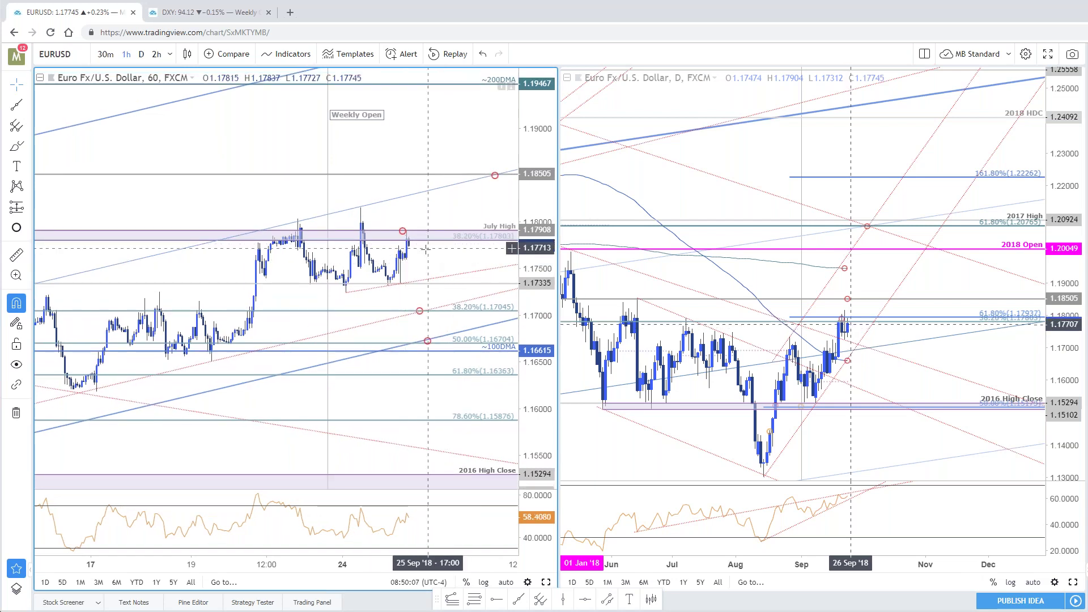
drag(426, 248, 436, 228)
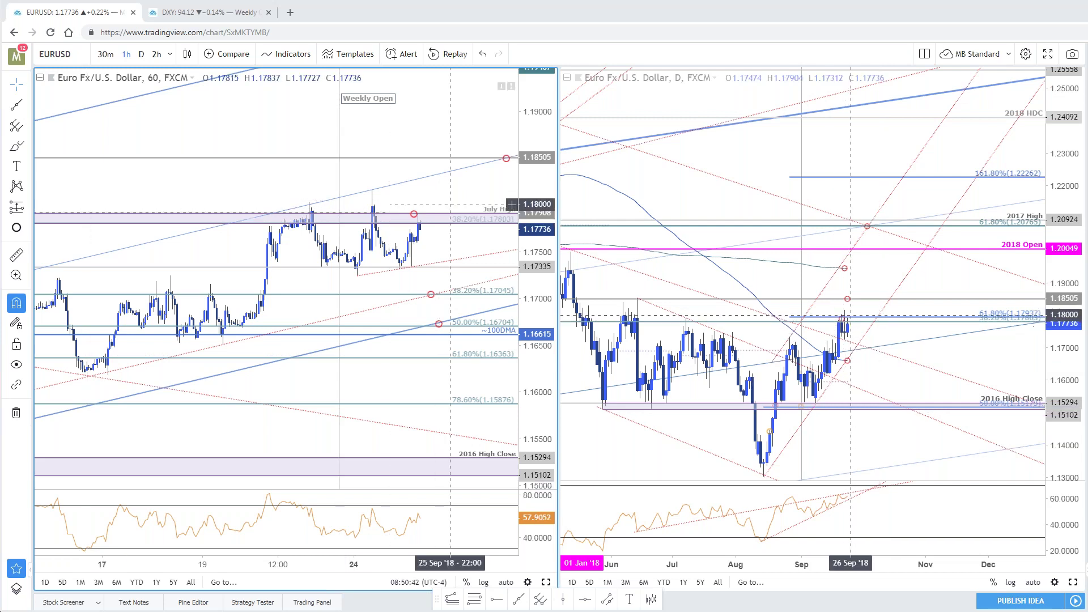
Maximize the hourly EURUSD chart and frame the September advance together with the momentum indicator
drag(450, 204, 375, 259)
click(546, 582)
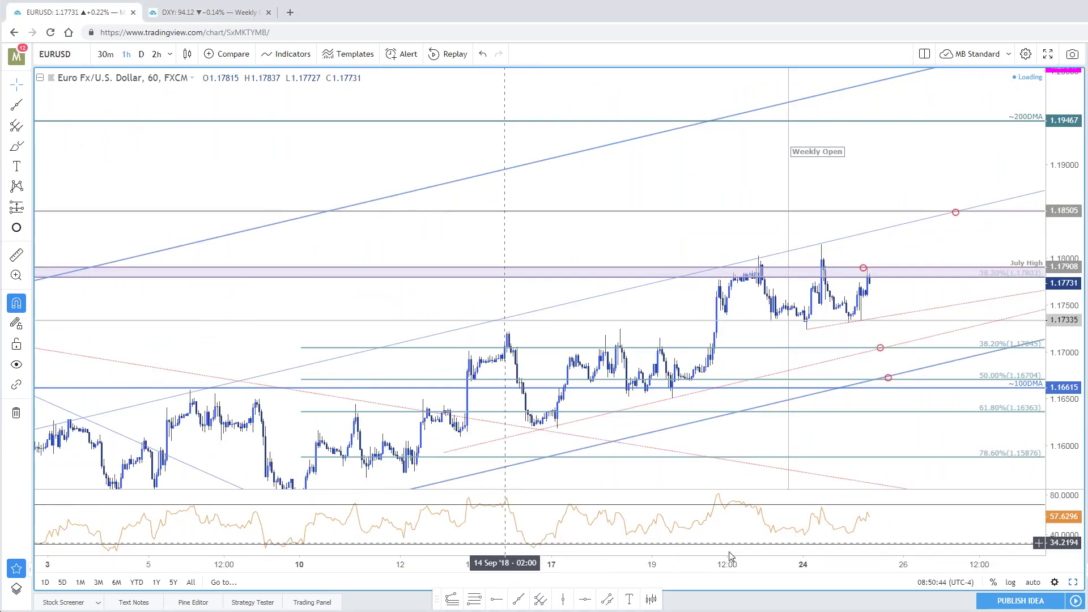
drag(513, 270, 543, 193)
drag(1064, 302, 1063, 274)
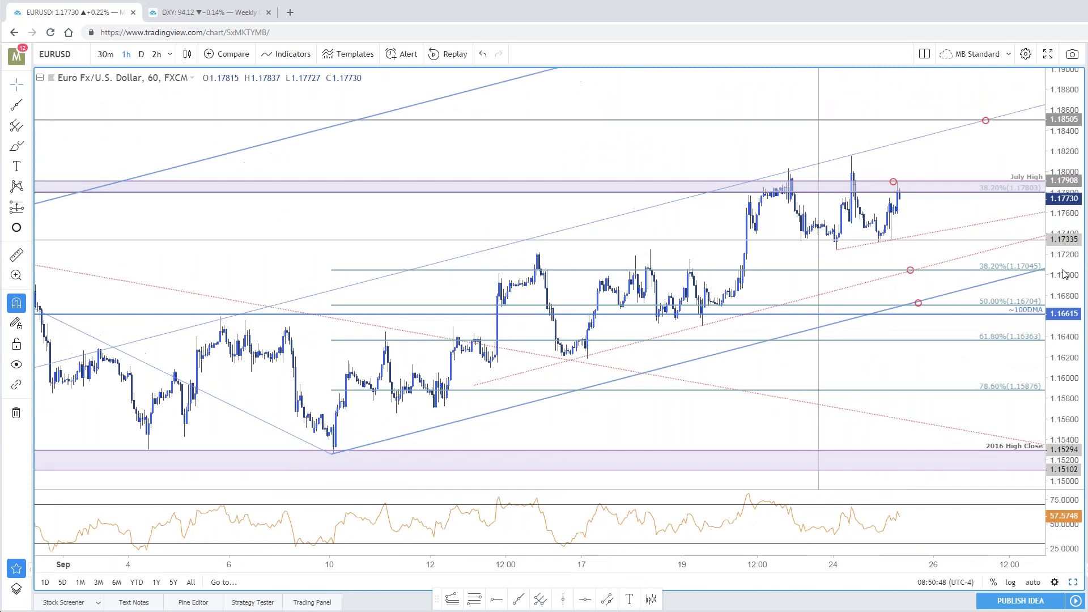
scroll(967, 363, up, 1)
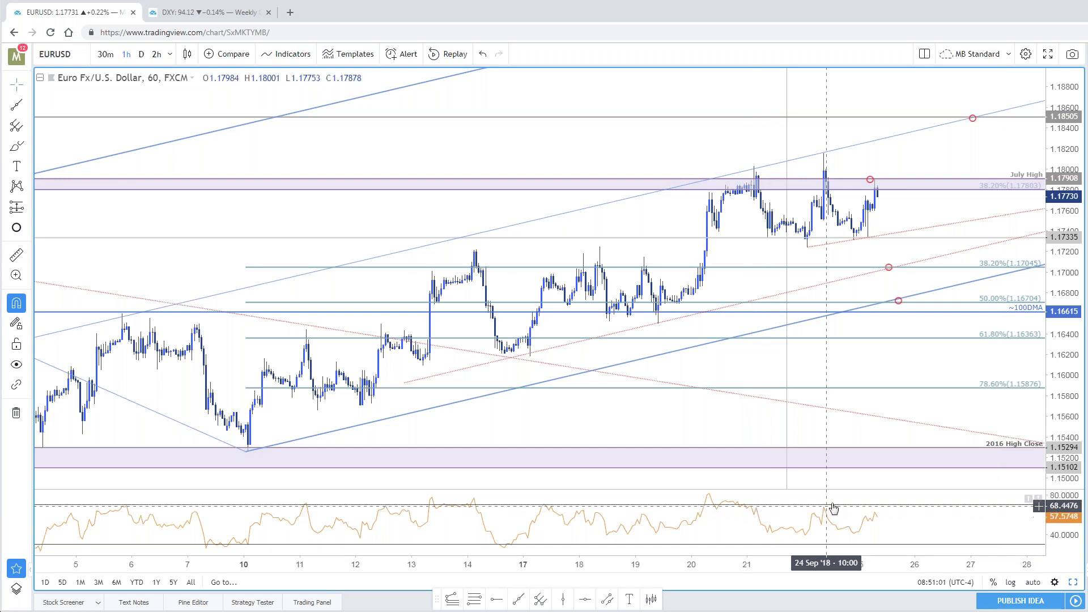
Change the maximized EURUSD chart to the 120-minute and on to the 240-minute interval, framing the latest swing
text(120)
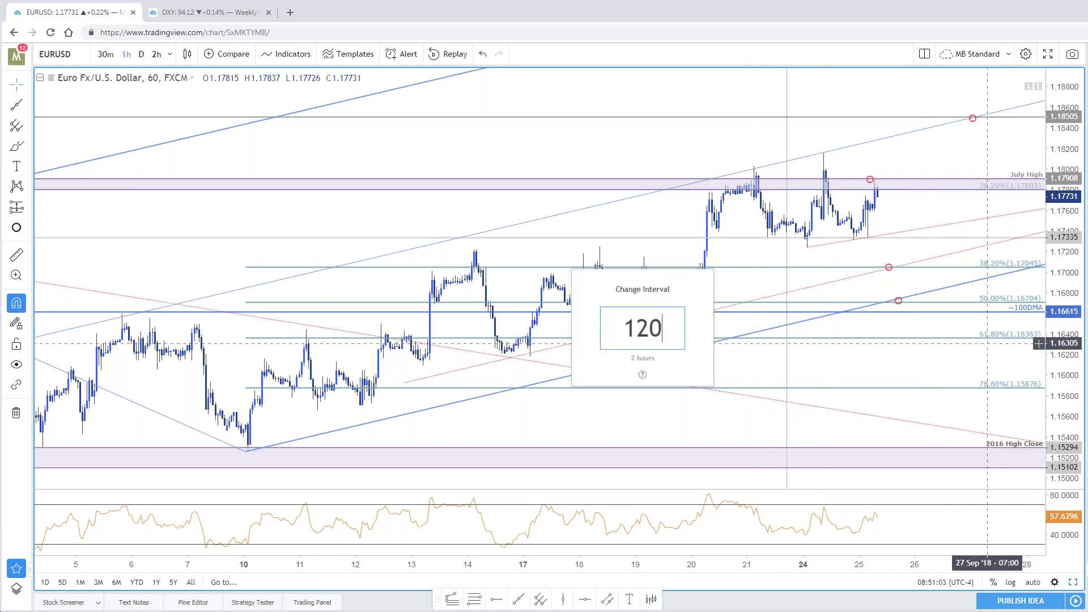
key(Return)
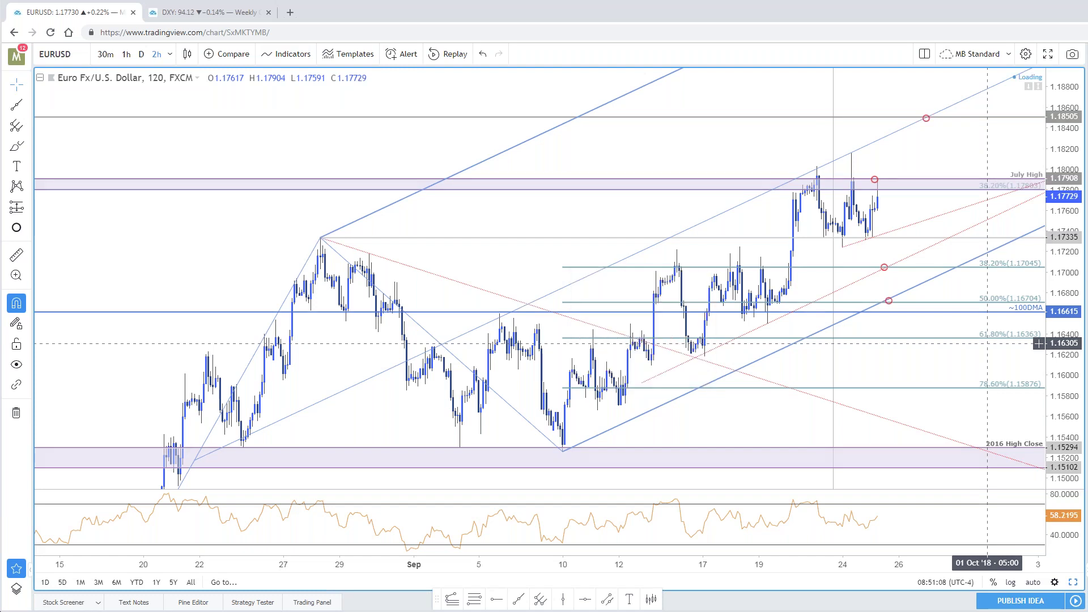
text(240)
key(Return)
drag(1065, 223, 1081, 321)
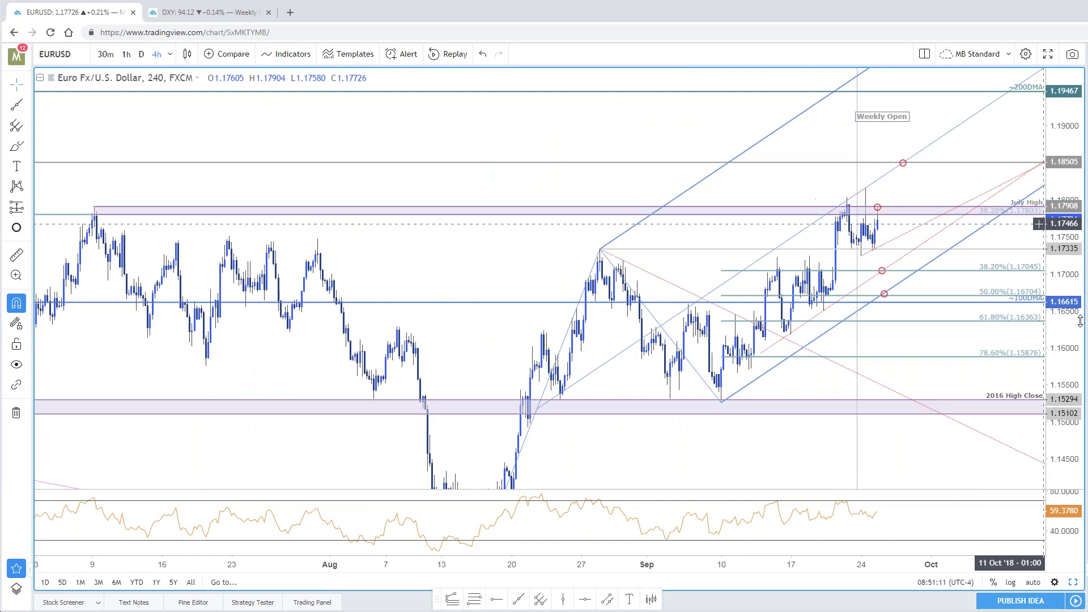
drag(953, 180, 858, 131)
drag(1068, 178, 1076, 231)
Switch to the browser window with the 9/24/2018 intraday update, close the enlarged EURUSD chart and go to the EURJPY section
key(alt+Tab)
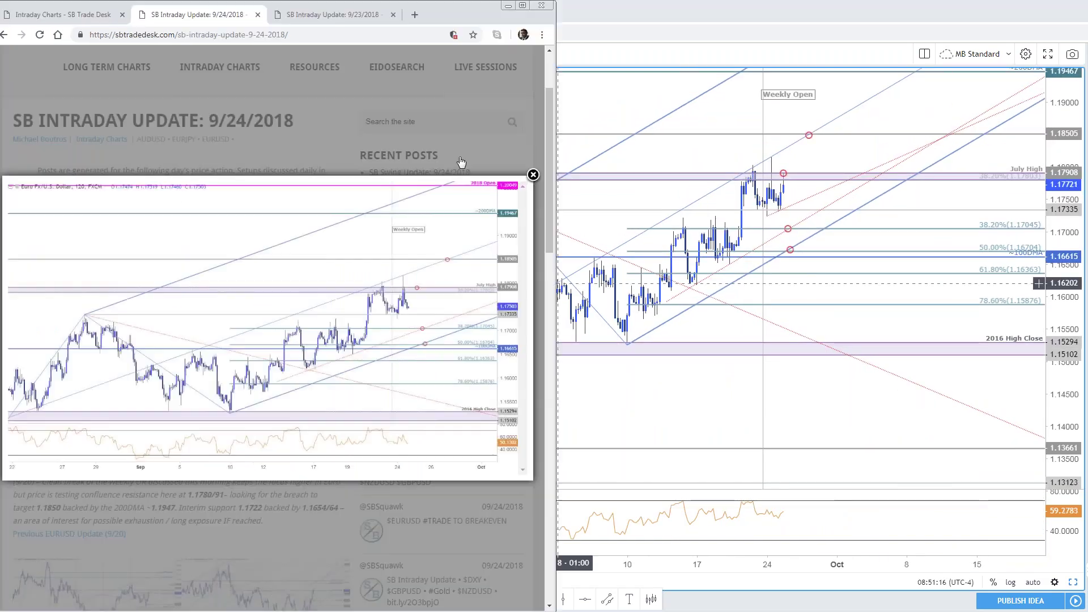
click(533, 178)
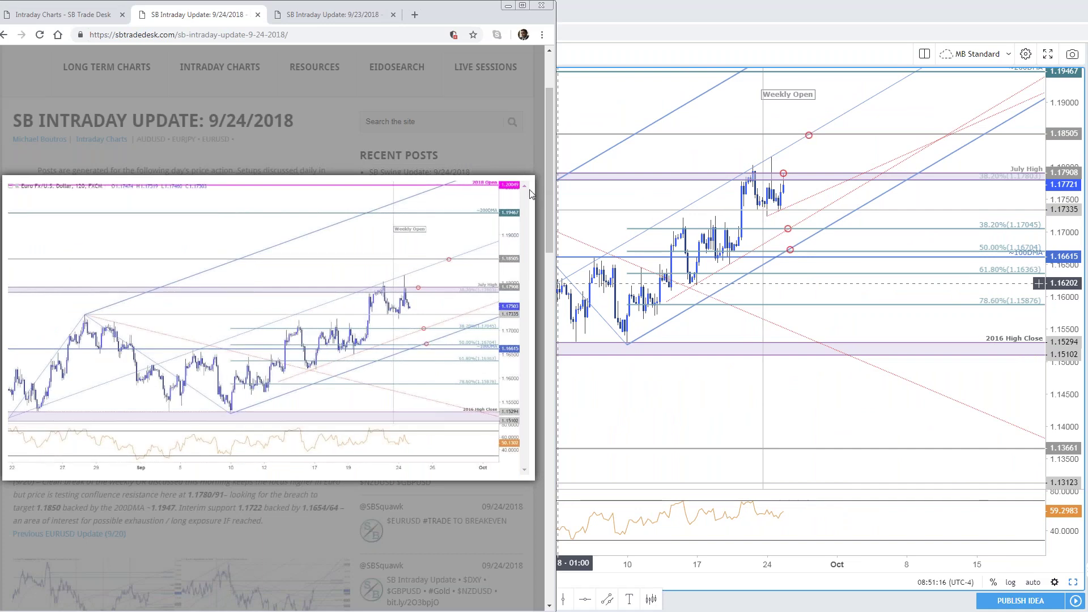
click(447, 464)
scroll(447, 462, down, 6)
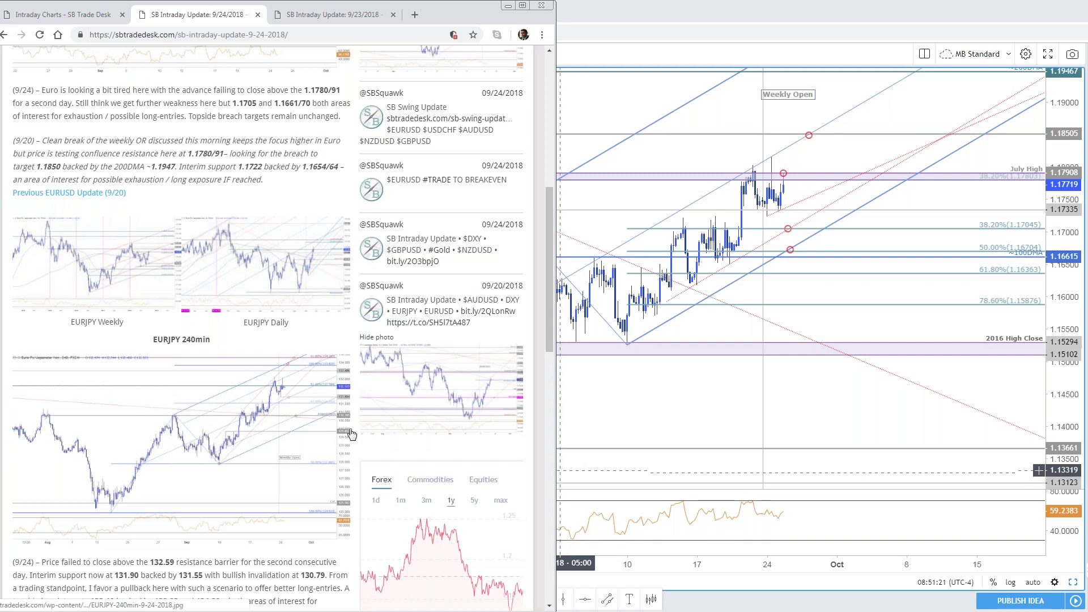
Enlarge the published EURJPY 240min chart, then switch to the TradingView window, load EURJPY and frame the September advance with the overhead target levels
scroll(351, 434, down, 2)
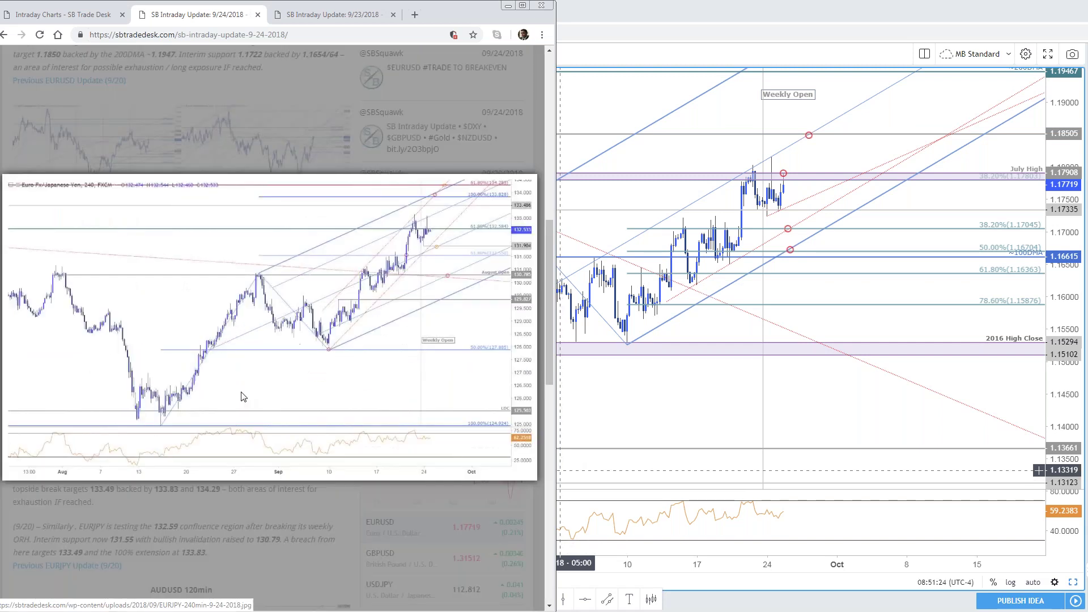
key(alt+Tab)
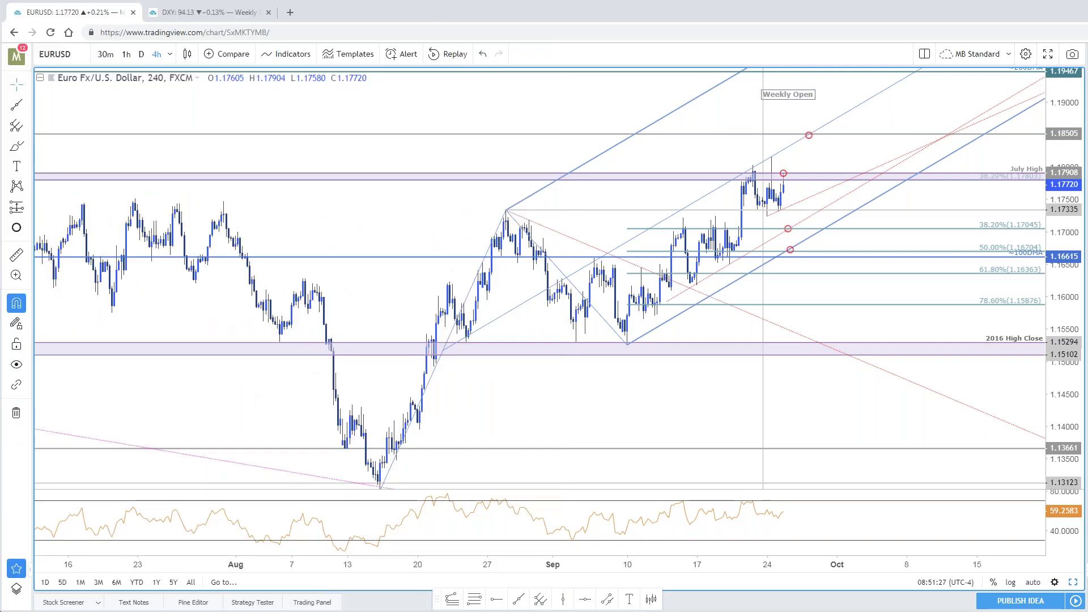
key(space)
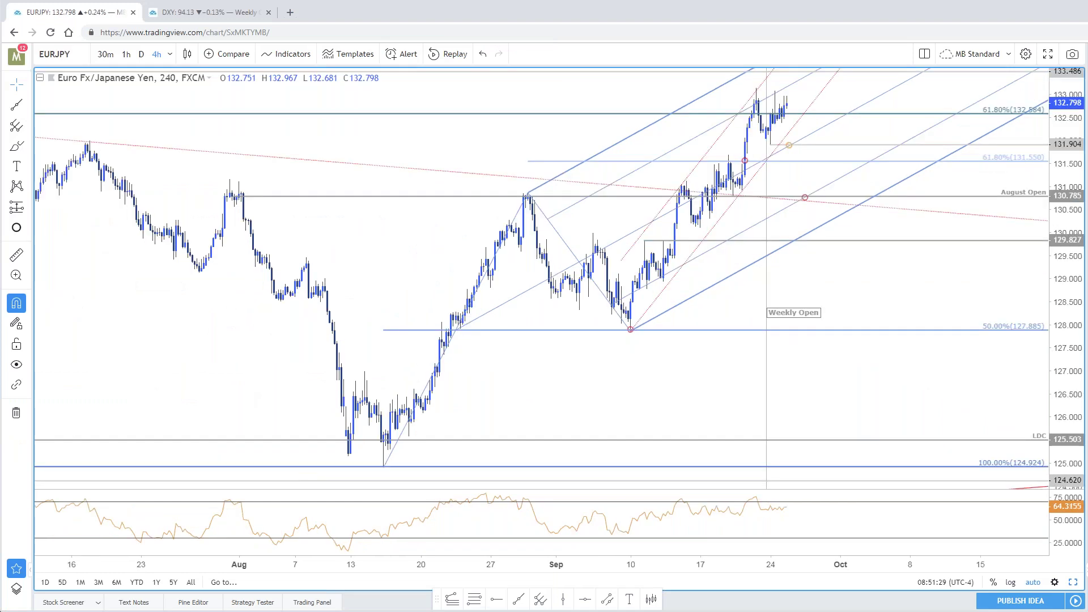
drag(1067, 272, 1067, 288)
drag(883, 327, 846, 356)
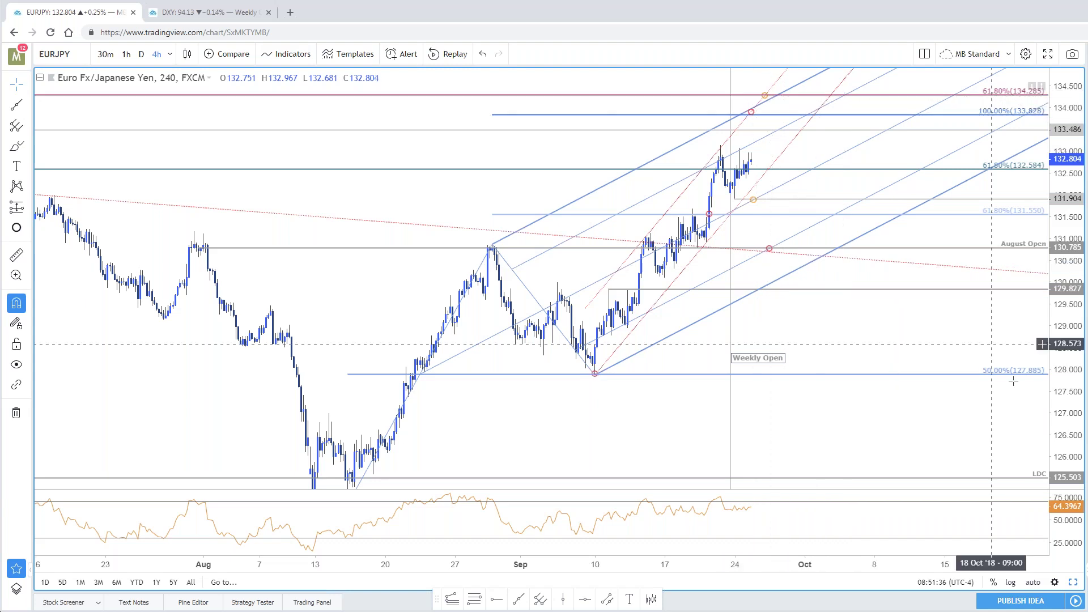
Restore the two-chart layout, maximize the daily EURJPY chart and widen it to cover the price history back to mid-2016
click(1073, 584)
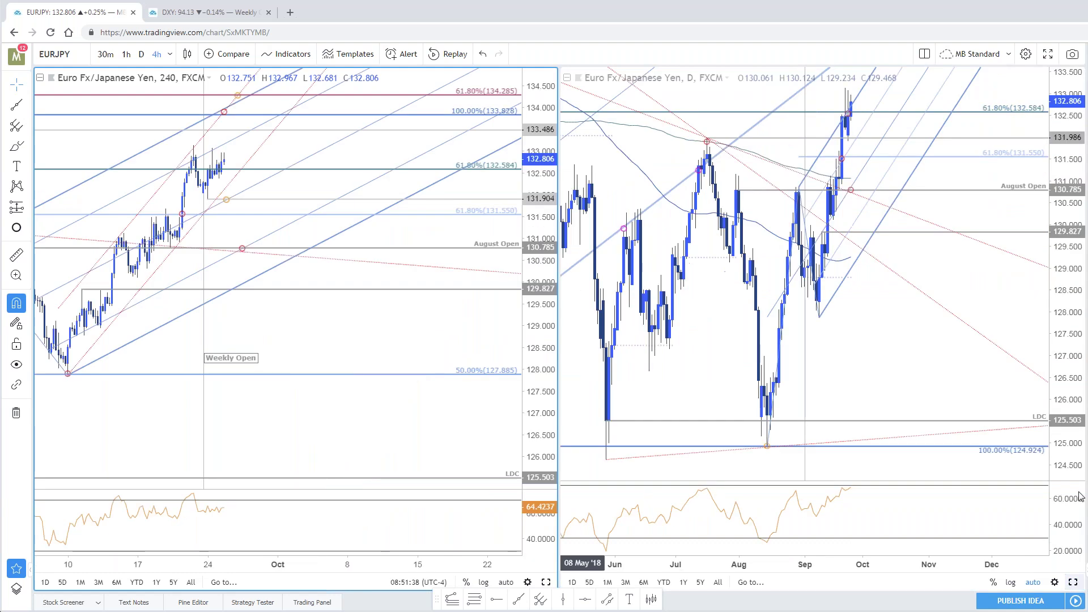
alt+click(854, 180)
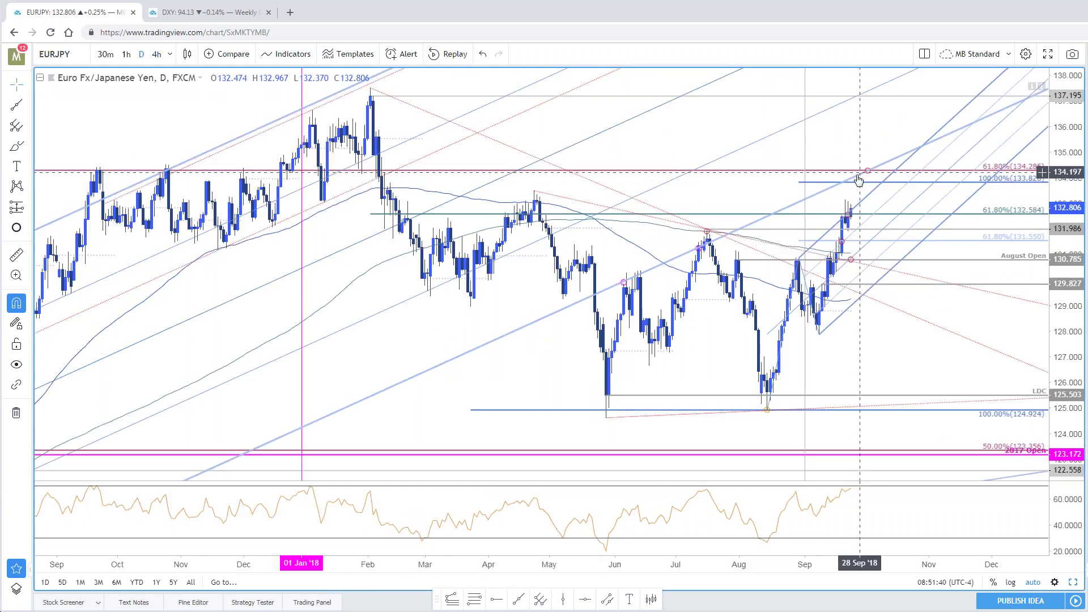
scroll(512, 384, down, 2)
scroll(128, 468, down, 1)
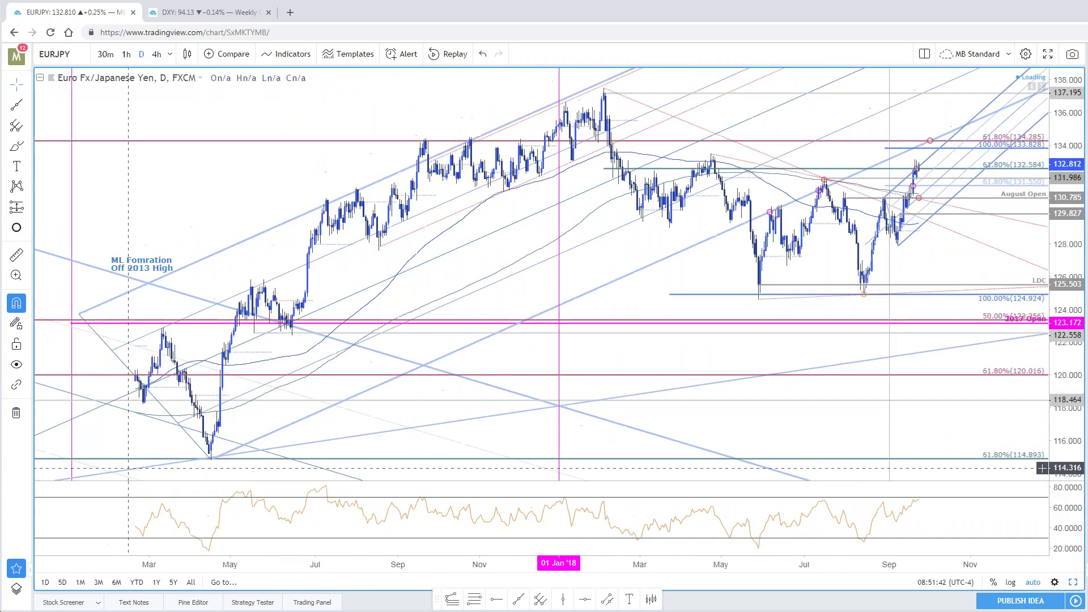
scroll(128, 469, down, 1)
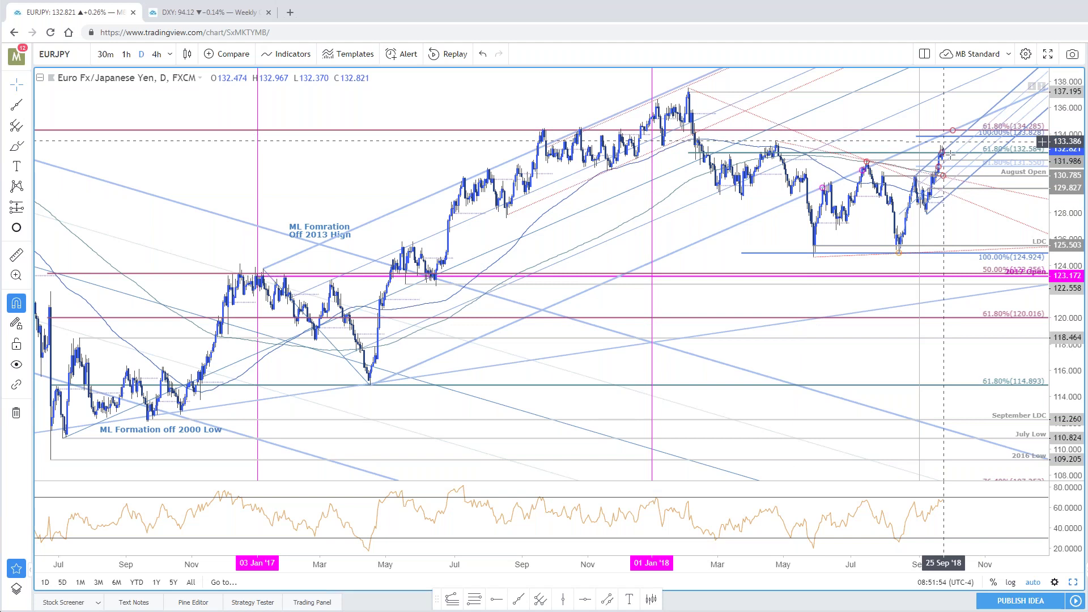
Select the Fibonacci retracement behind the 134.285 level on the daily EURJPY chart and trace its anchors at the 2014 high and 2016 low
scroll(944, 141, up, 5)
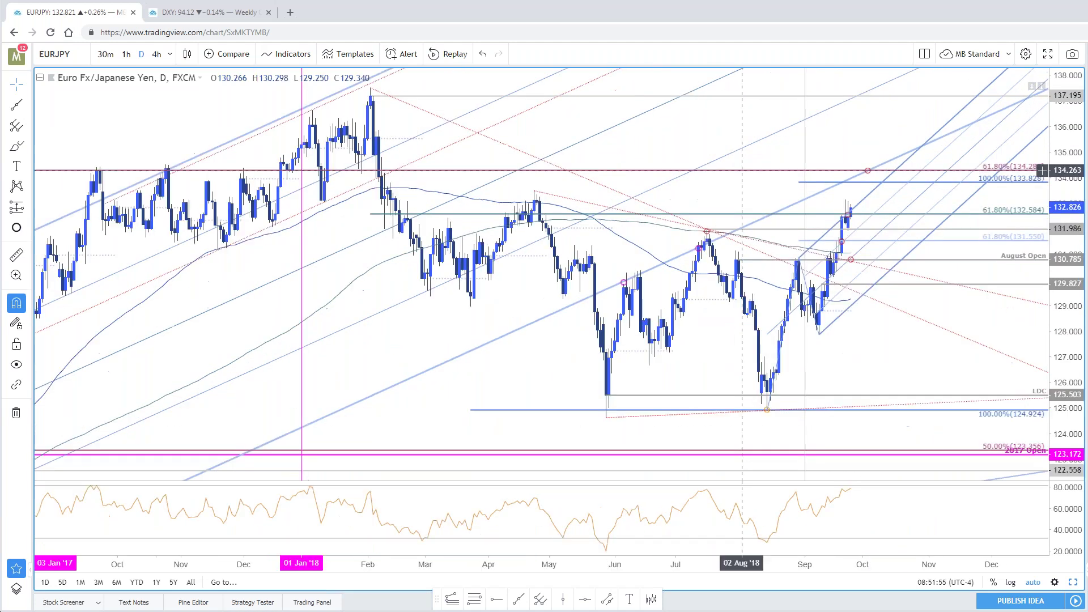
click(742, 170)
scroll(740, 189, down, 6)
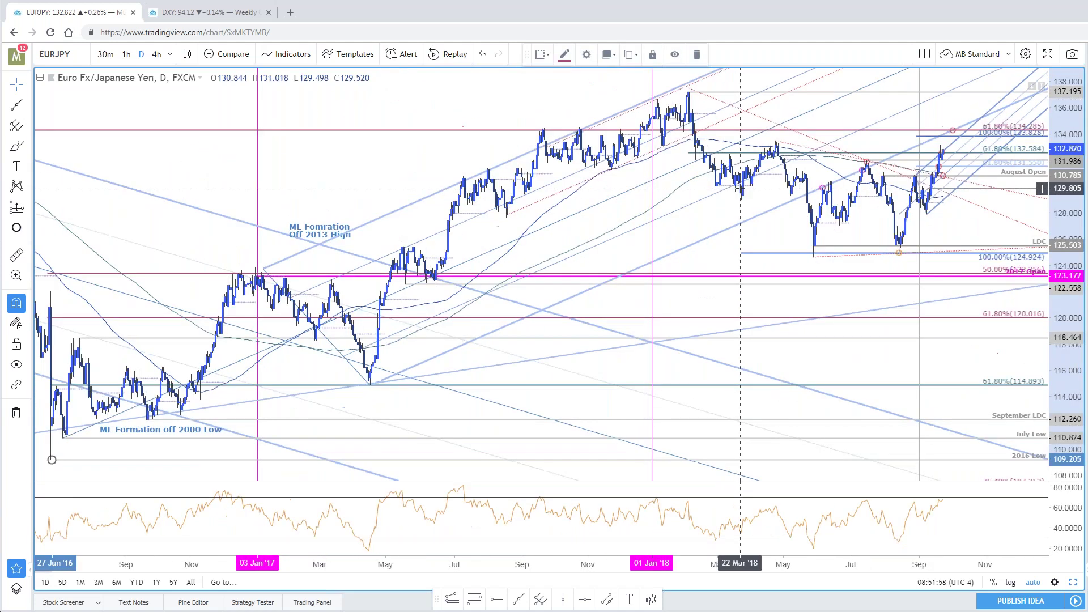
scroll(740, 188, down, 8)
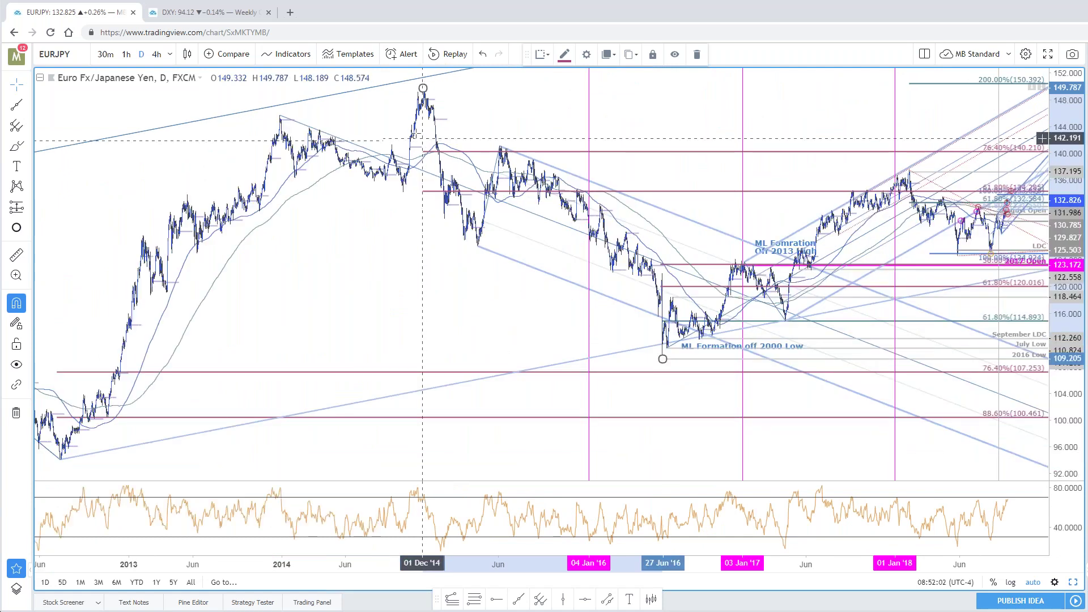
Return to the maximized 240-minute EURJPY chart and examine price against the weekly open and the 132.584 retracement
scroll(963, 324, up, 5)
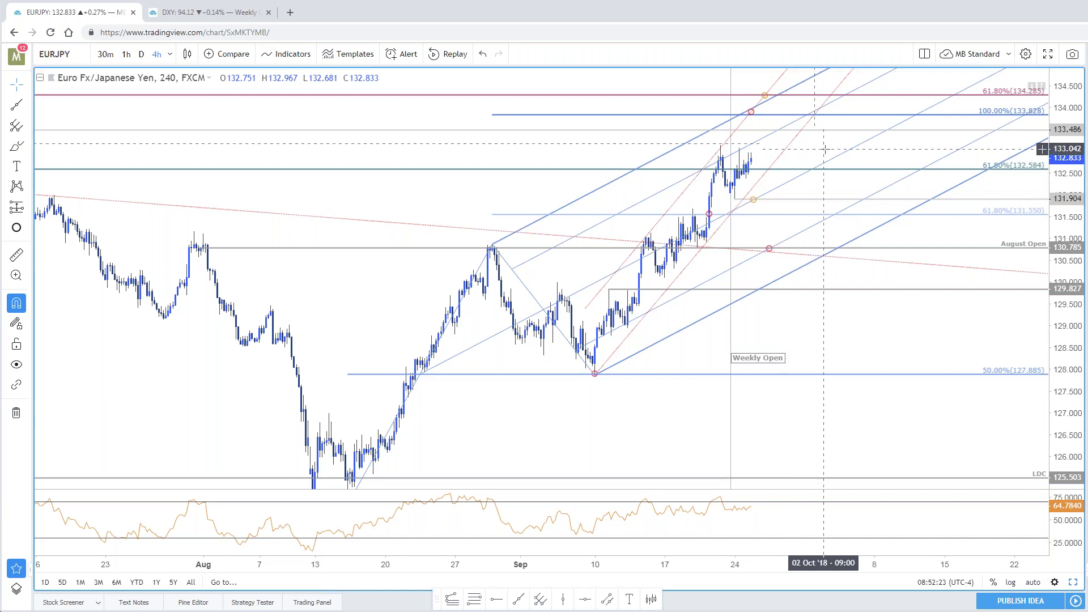
drag(742, 169, 713, 179)
scroll(713, 179, up, 3)
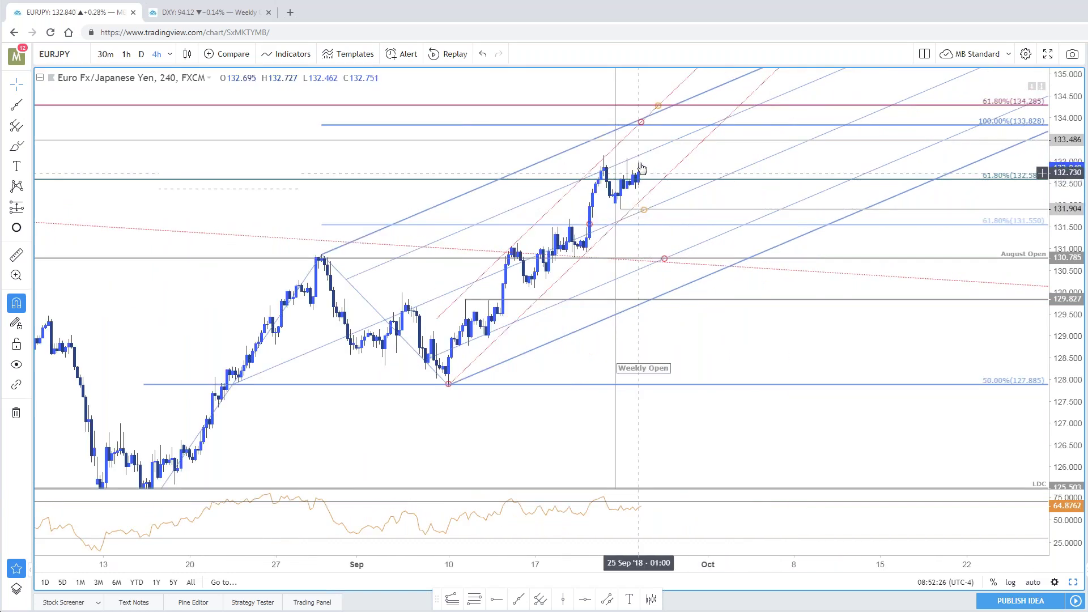
scroll(642, 168, down, 2)
drag(720, 160, 724, 158)
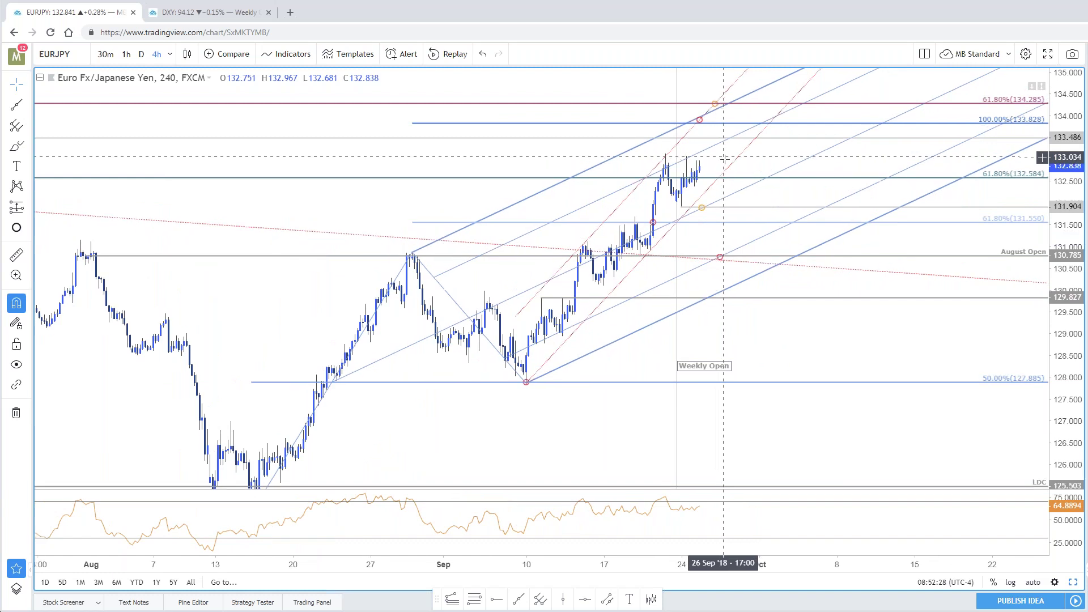
drag(488, 165, 627, 159)
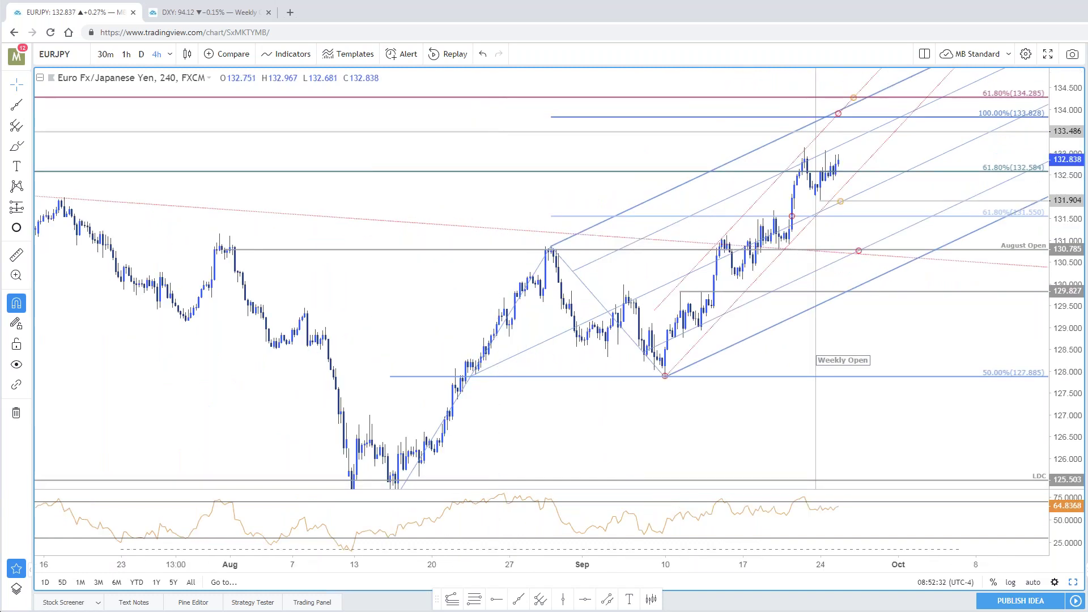
Check the published EURJPY 240min chart in the browser window against the live chart, then return to TradingView
key(alt+Tab)
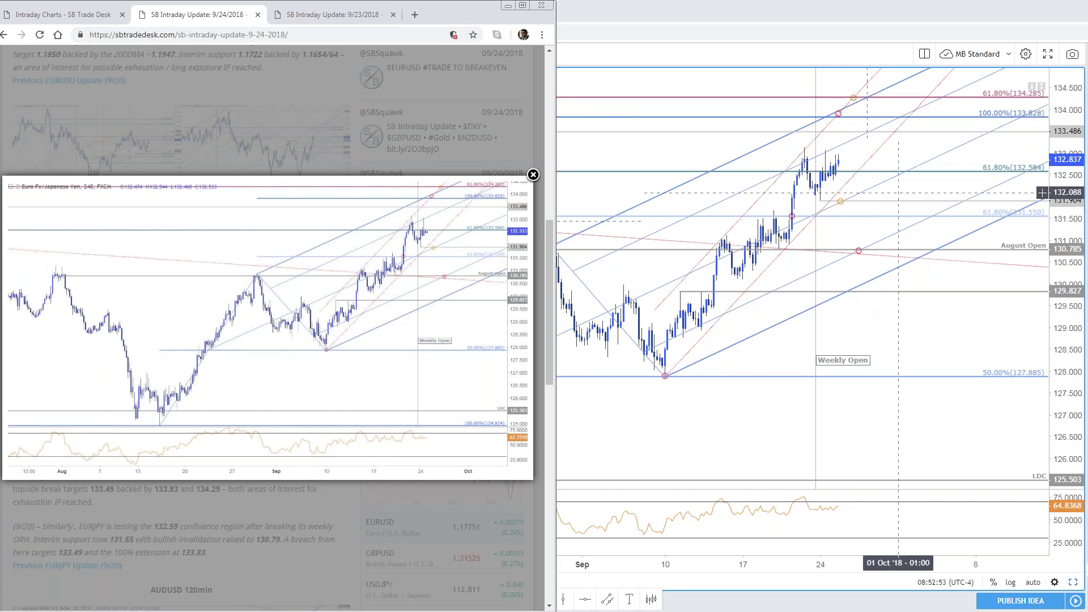
click(907, 154)
drag(907, 153, 878, 133)
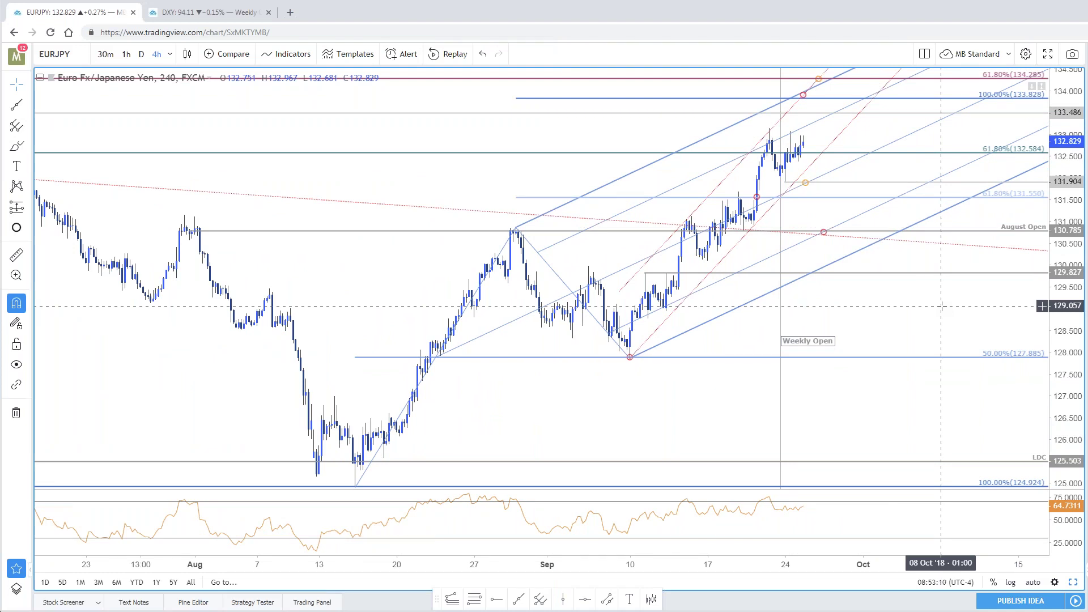
Examine the 240-minute EURJPY chart back to early 2018 and the current ascending channel with its support and resistance levels
scroll(953, 319, down, 8)
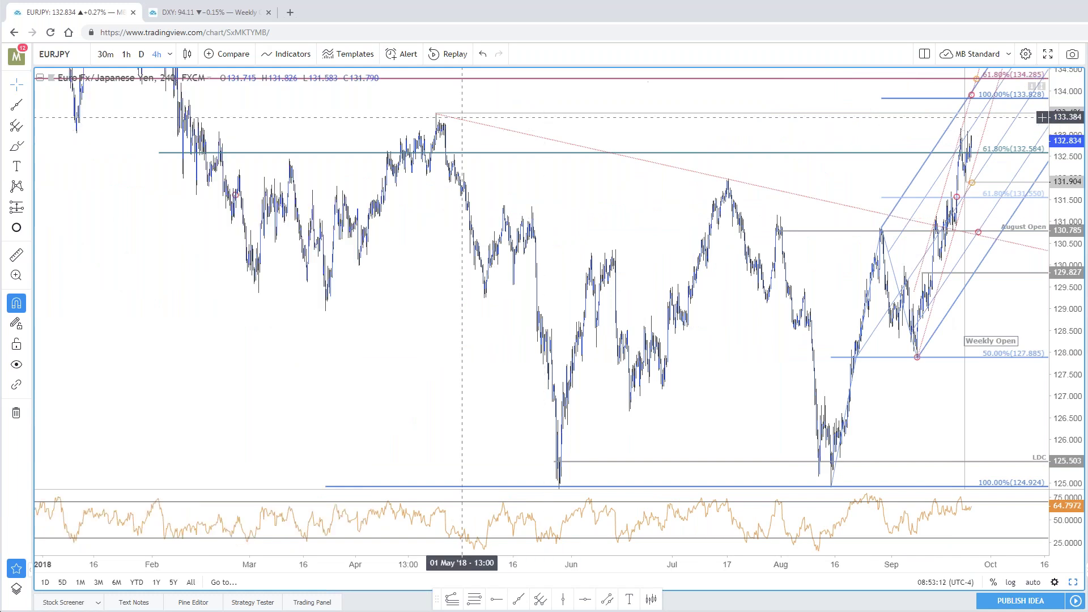
scroll(737, 153, up, 6)
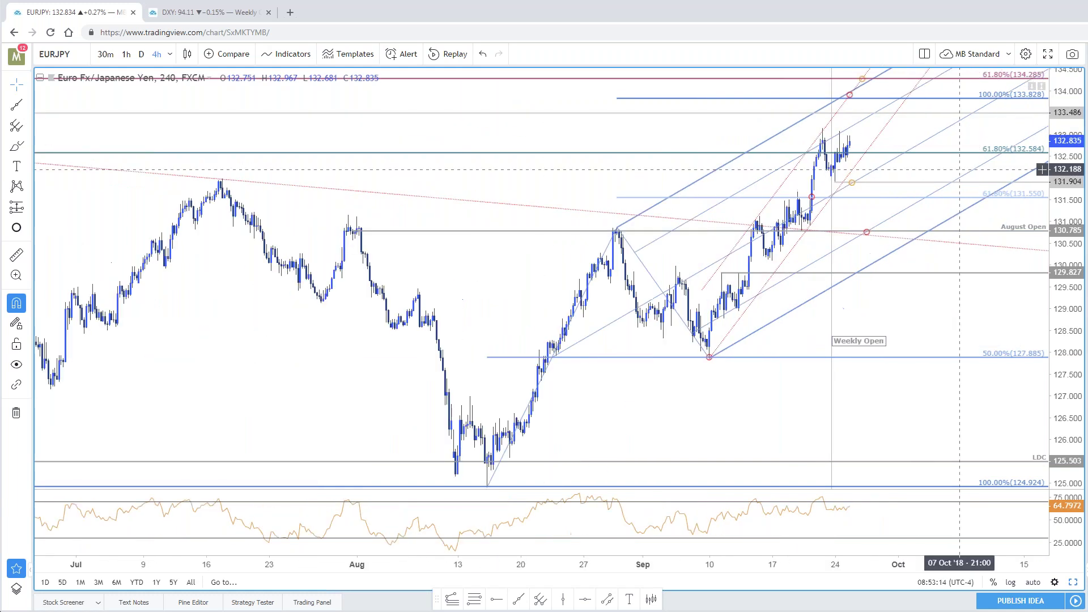
scroll(907, 142, up, 2)
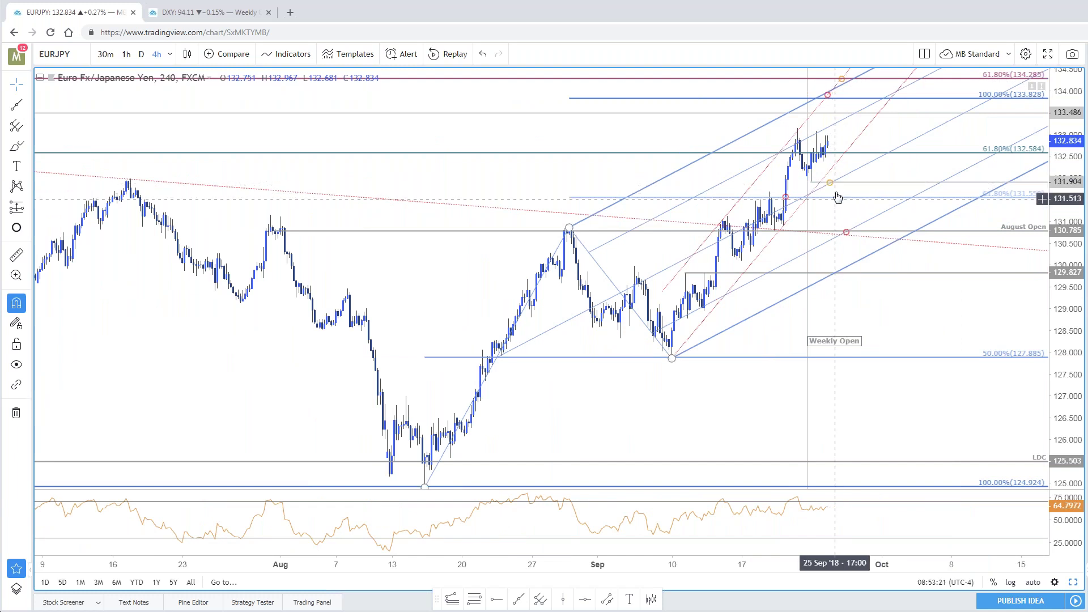
scroll(1026, 310, up, 2)
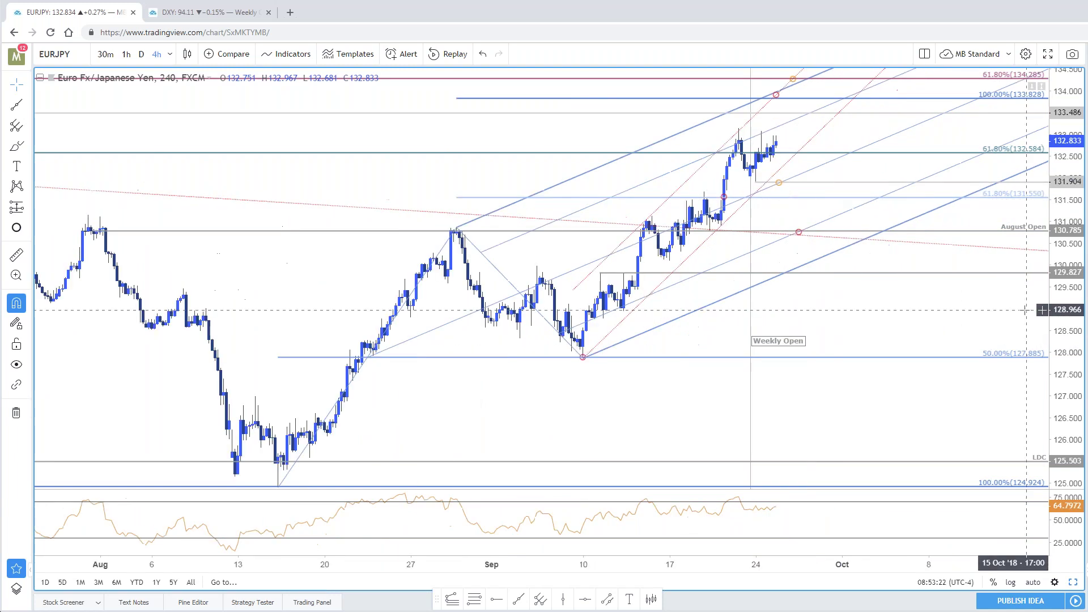
drag(1026, 310, 992, 314)
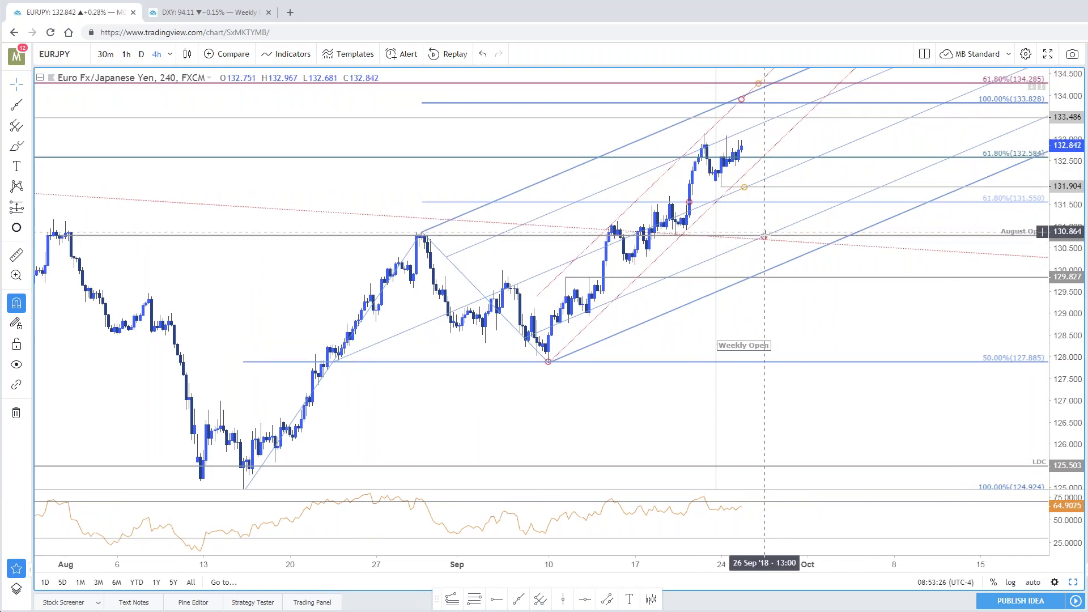
drag(759, 145, 752, 145)
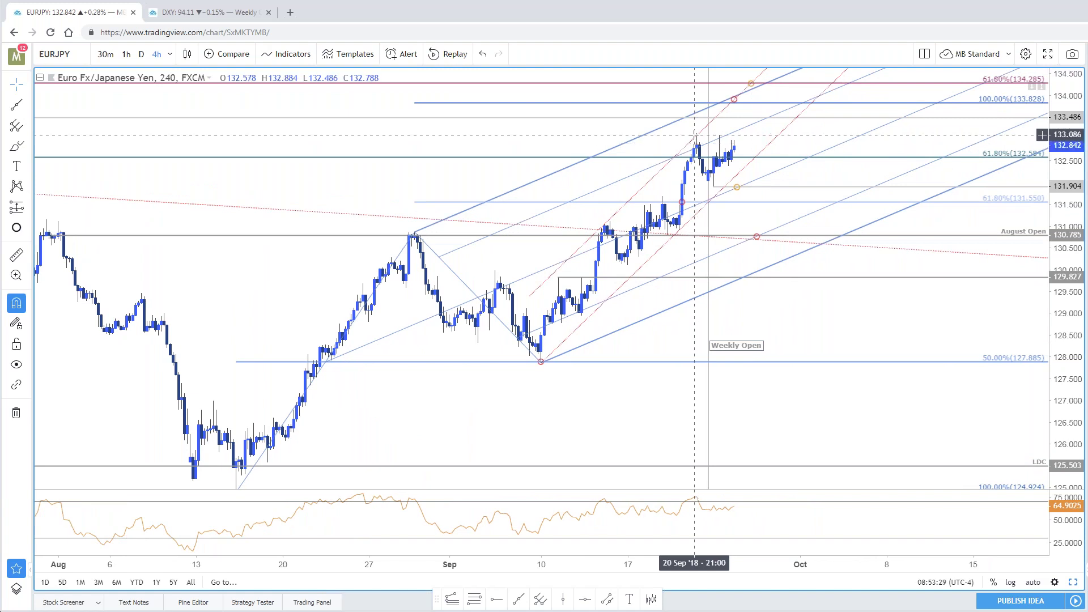
scroll(856, 239, down, 2)
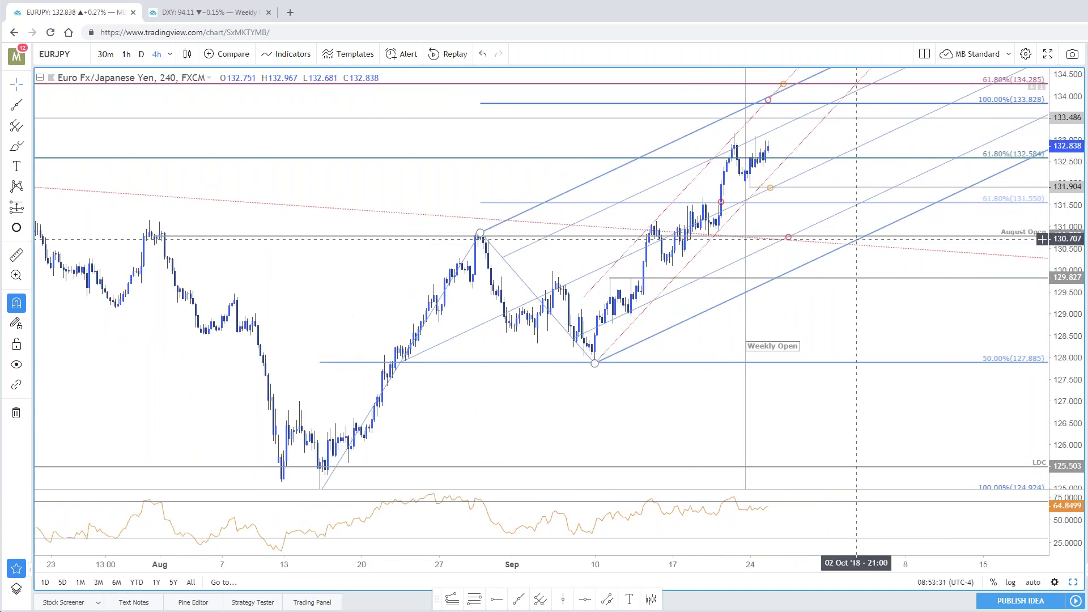
Change the EURJPY chart to the 120-minute and on to the 60-minute interval
text(120)
key(Return)
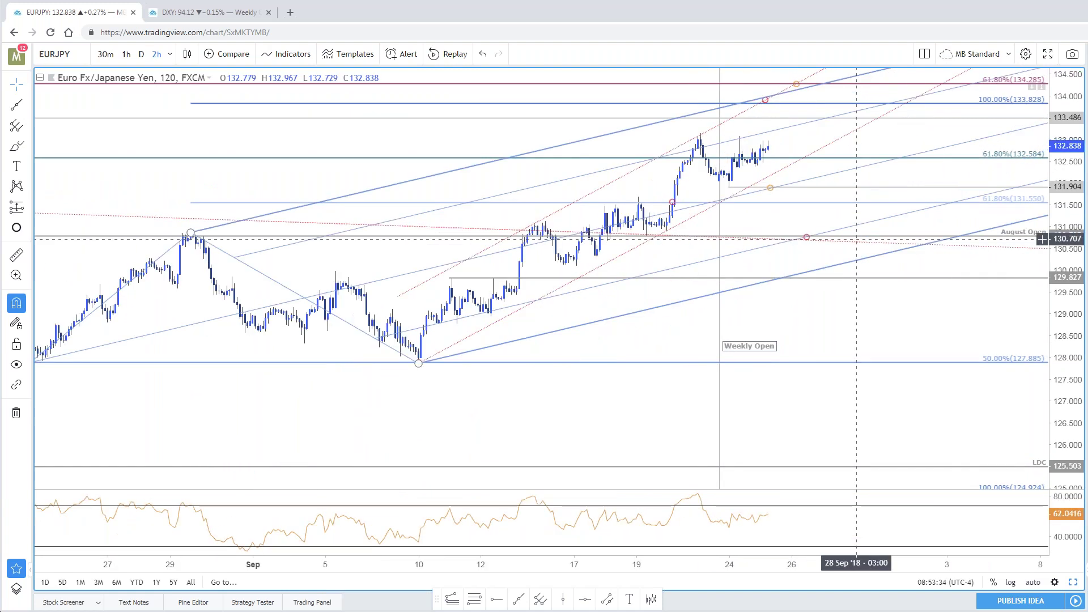
text(6)
key(Escape)
text(60)
key(Return)
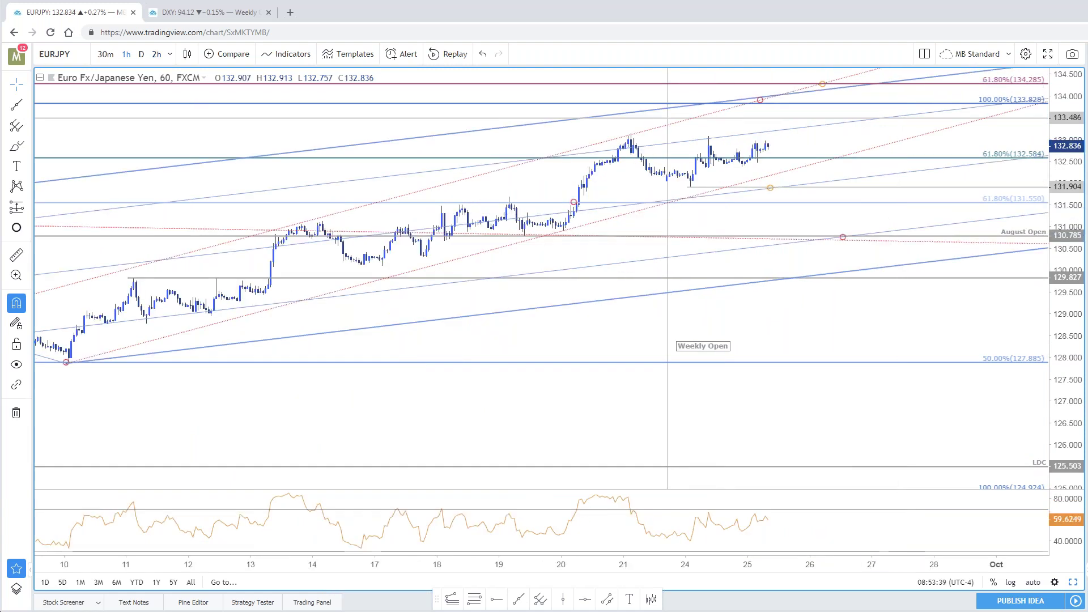
Draw a trend line on the hourly EURJPY chart from the 21 September high at 133.131 through the 24 September high at 133.069
scroll(897, 168, down, 2)
drag(906, 179, 822, 287)
scroll(899, 187, down, 2)
scroll(729, 340, up, 2)
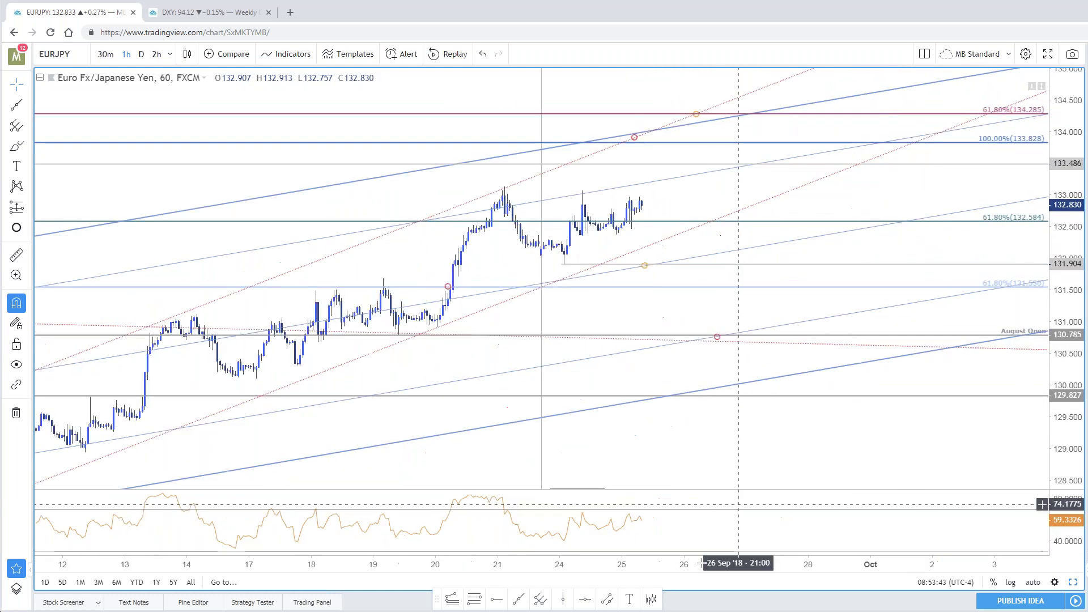
click(518, 599)
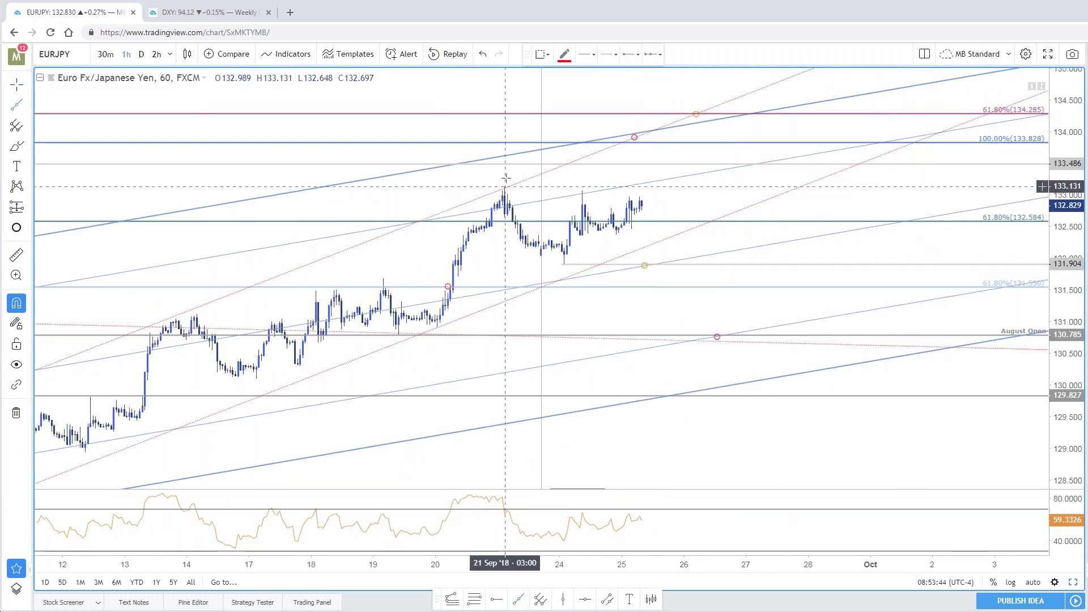
click(505, 182)
click(582, 190)
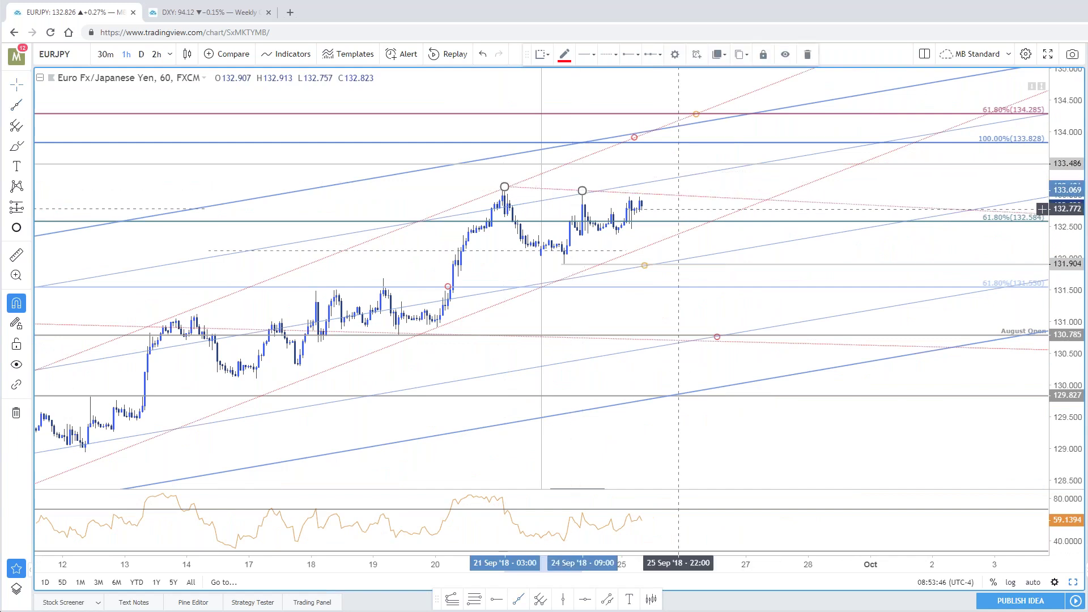
Examine the hourly EURJPY consolidation between the new descending trend line and the ascending channel support near 131.904
scroll(731, 329, down, 2)
scroll(732, 331, up, 1)
drag(716, 203, 782, 171)
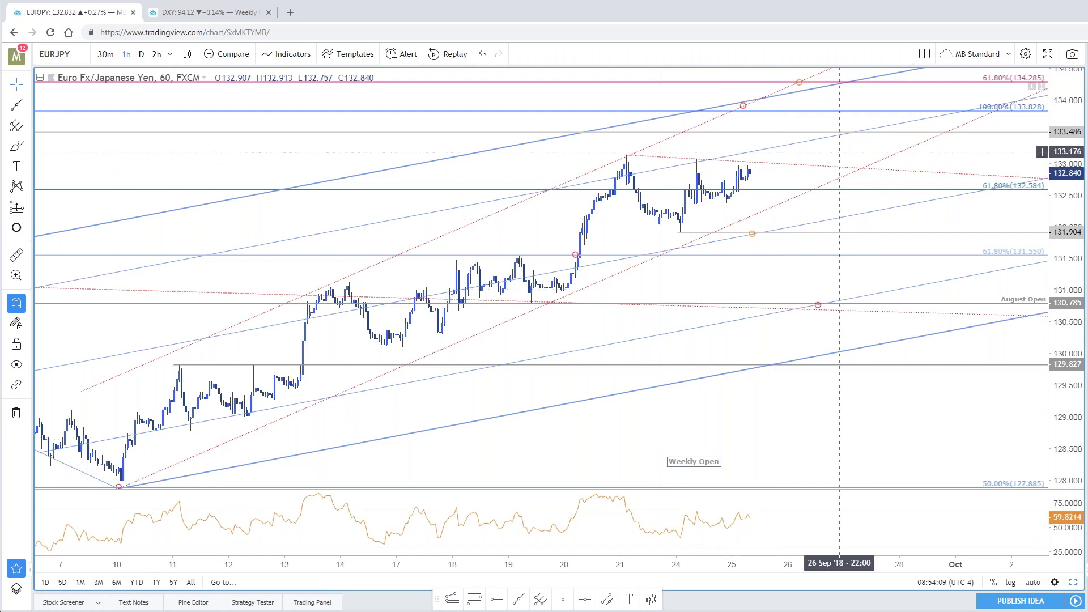
drag(832, 153, 880, 147)
scroll(865, 202, down, 2)
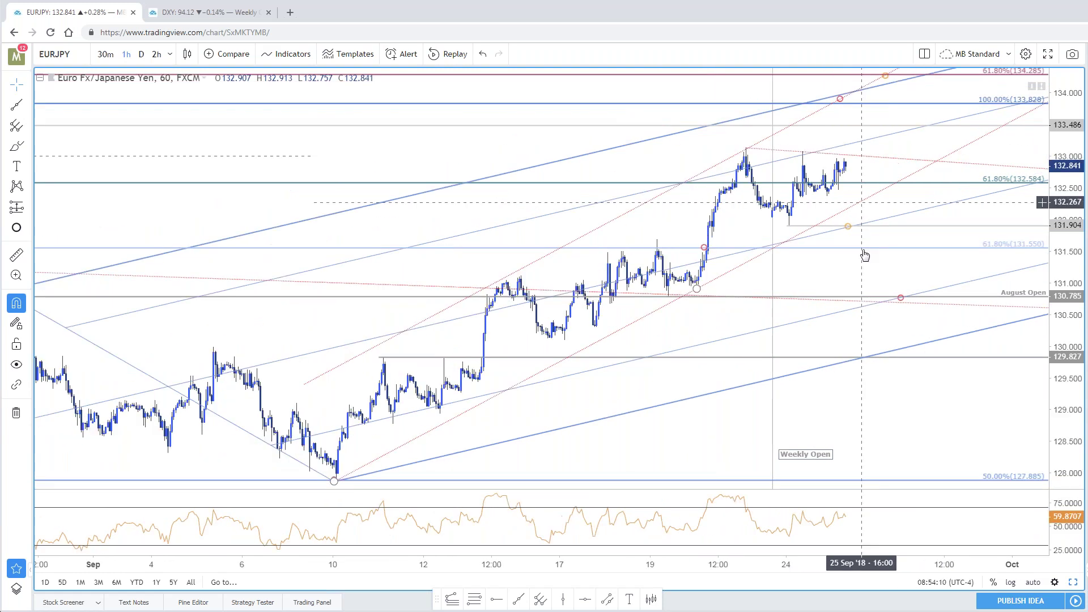
drag(873, 271, 871, 274)
scroll(872, 274, up, 2)
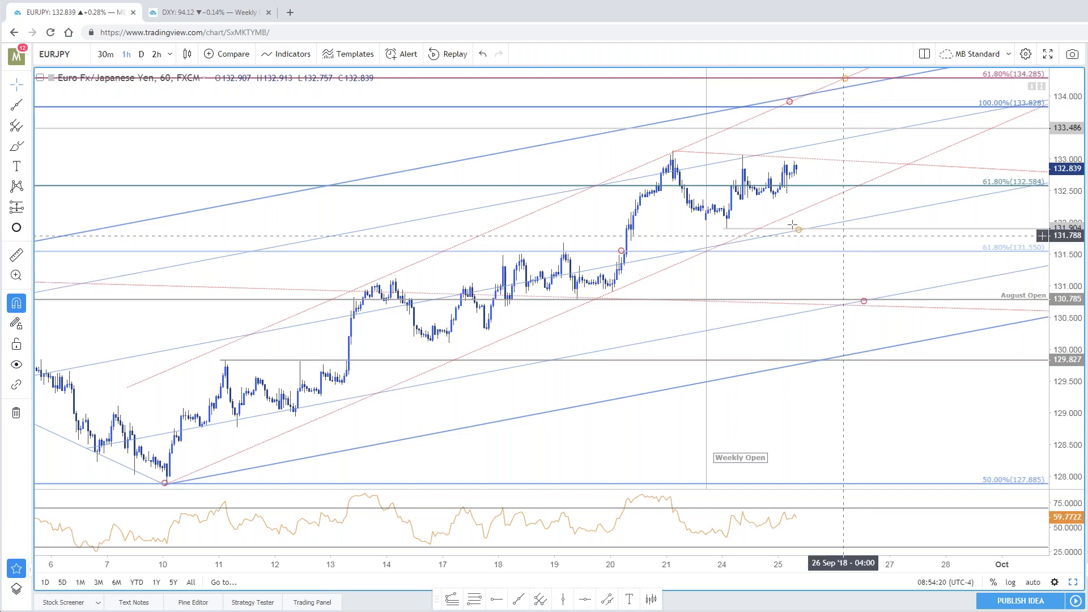
drag(877, 146, 873, 148)
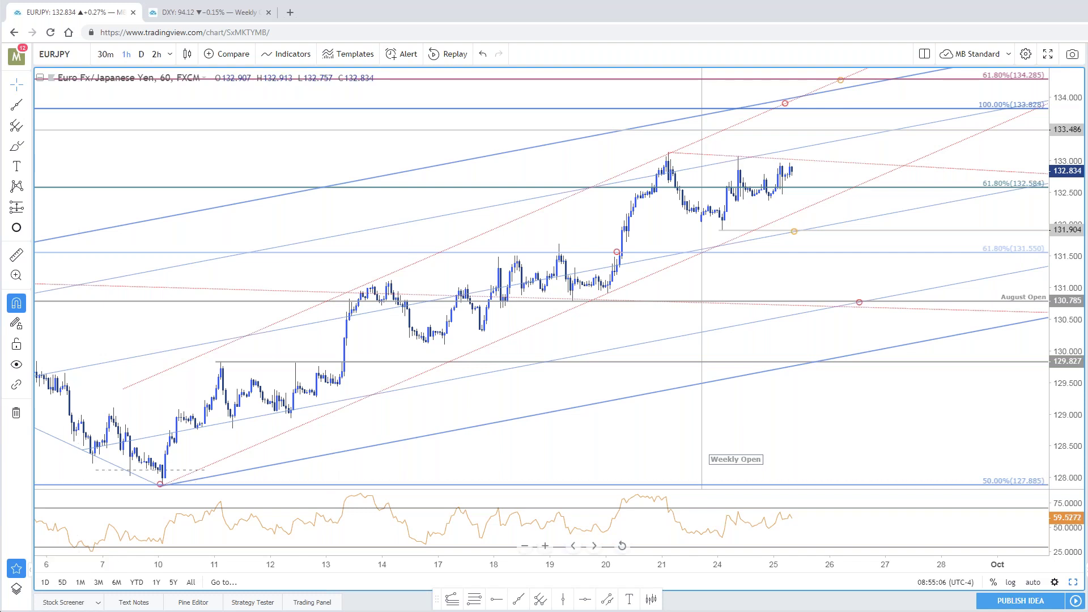
Switch to the browser window with the 9/24/2018 update, close the enlarged EURJPY chart and enlarge the AUDUSD 120min chart
key(alt+Tab)
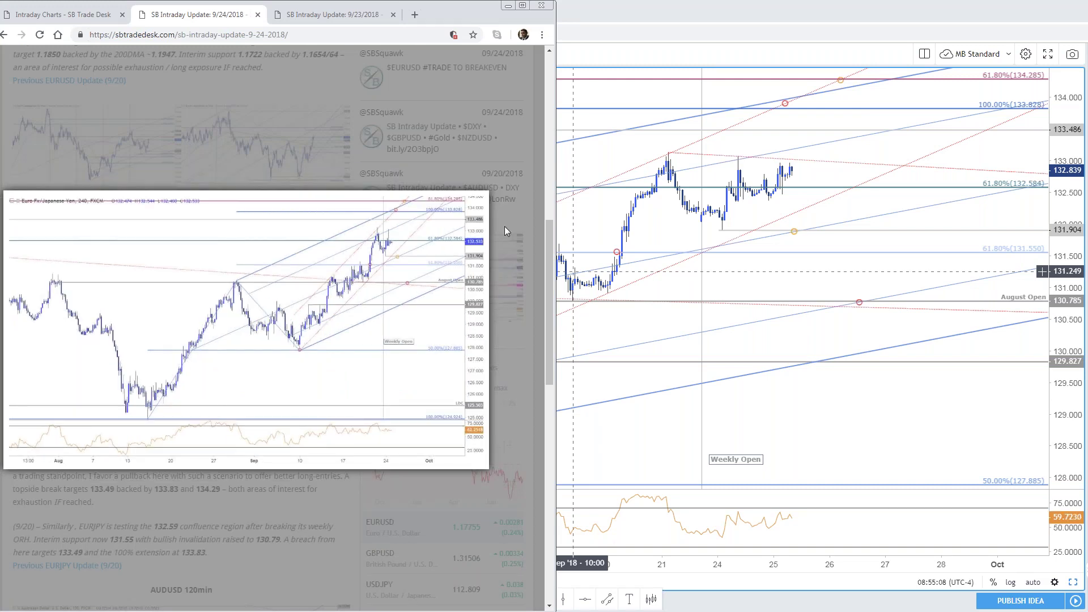
click(506, 230)
scroll(447, 264, down, 6)
click(284, 351)
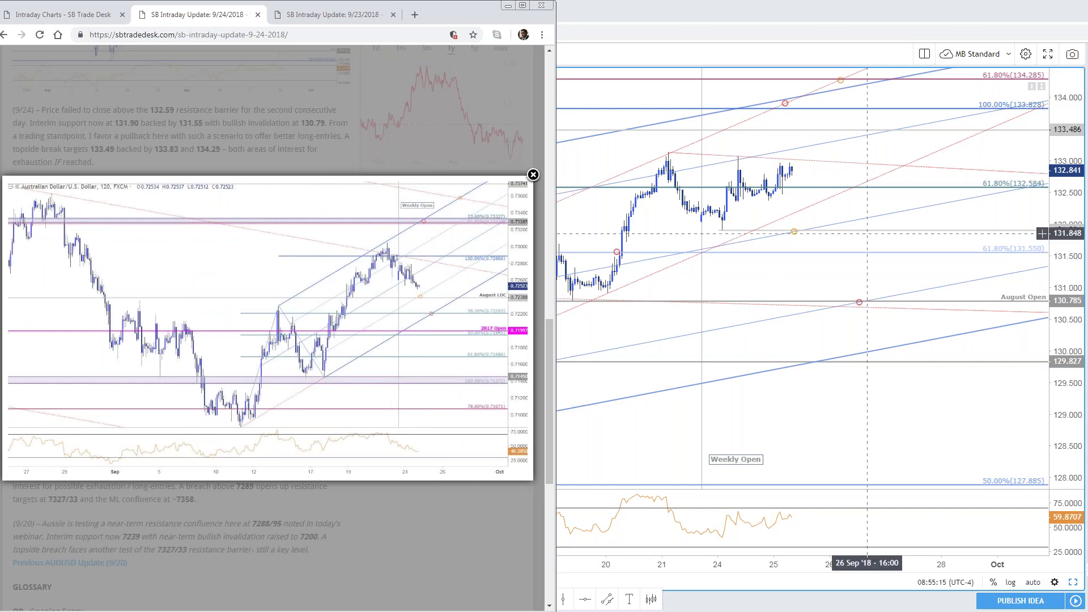
Return to the charting window and change the hourly chart's symbol to AUDUSD
click(867, 233)
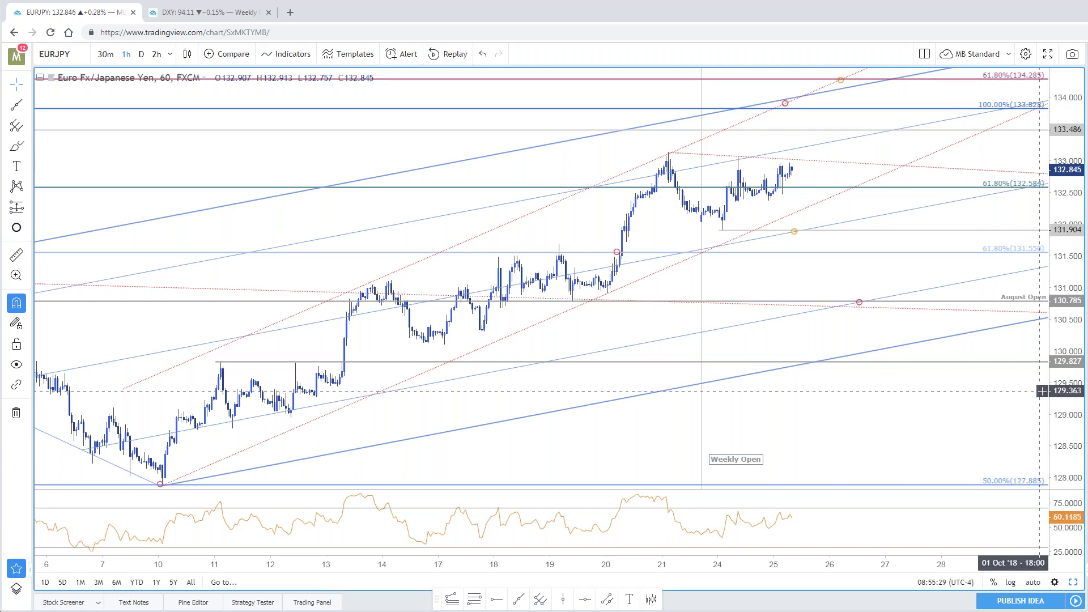
click(81, 53)
text(AUDUSD)
key(Return)
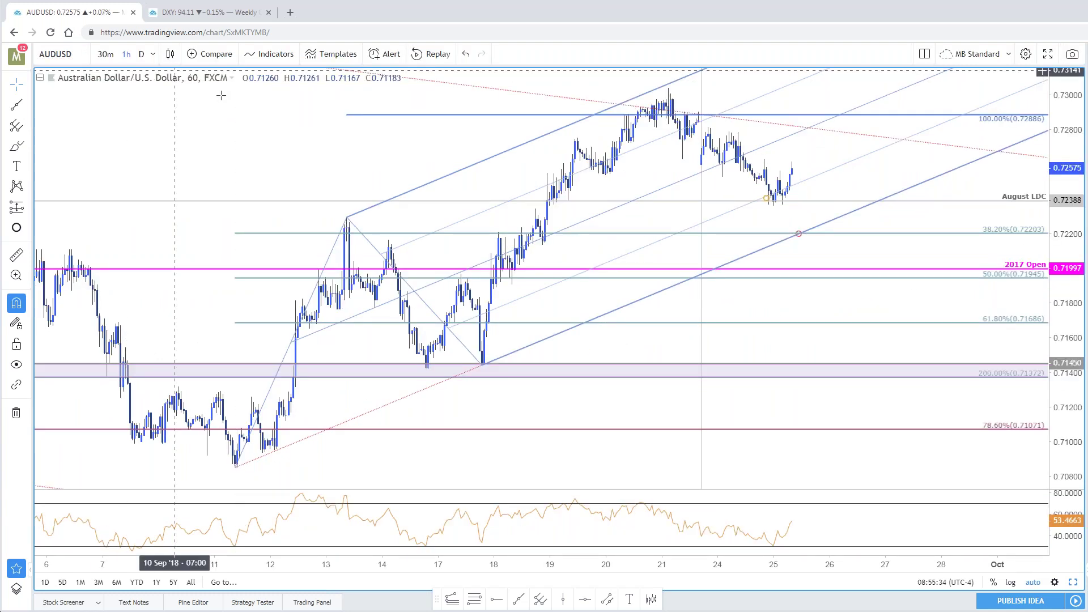
right_click(389, 144)
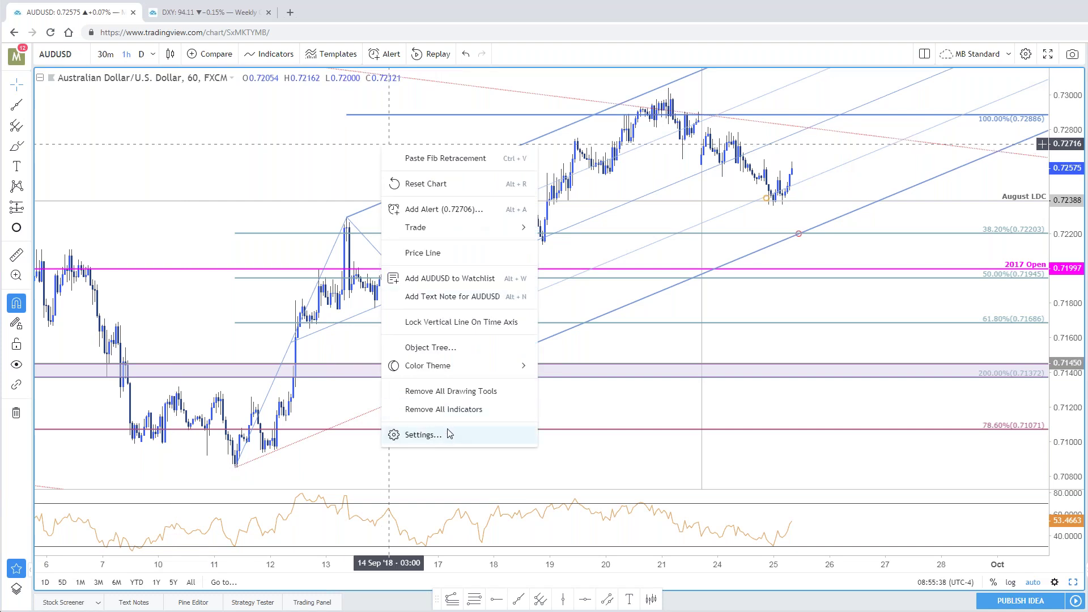
click(471, 322)
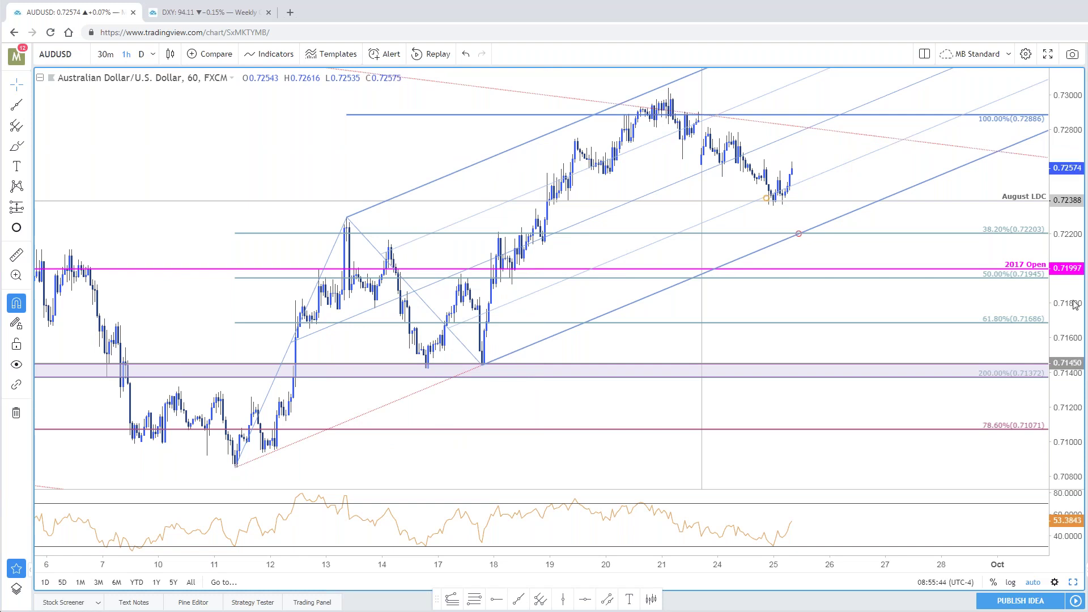
Examine the hourly AUDUSD pullback toward the August low-day close at 0.72388 and the ascending channel support below it
mouse_move(381, 255)
mouse_down()
mouse_move(780, 202)
mouse_move(400, 253)
mouse_up()
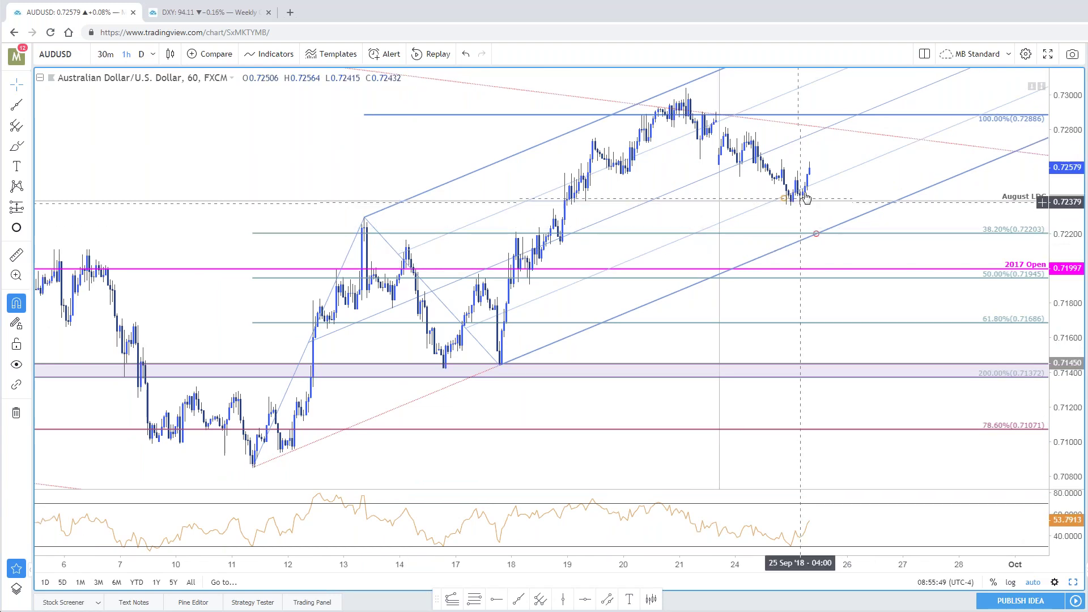
drag(817, 191, 794, 226)
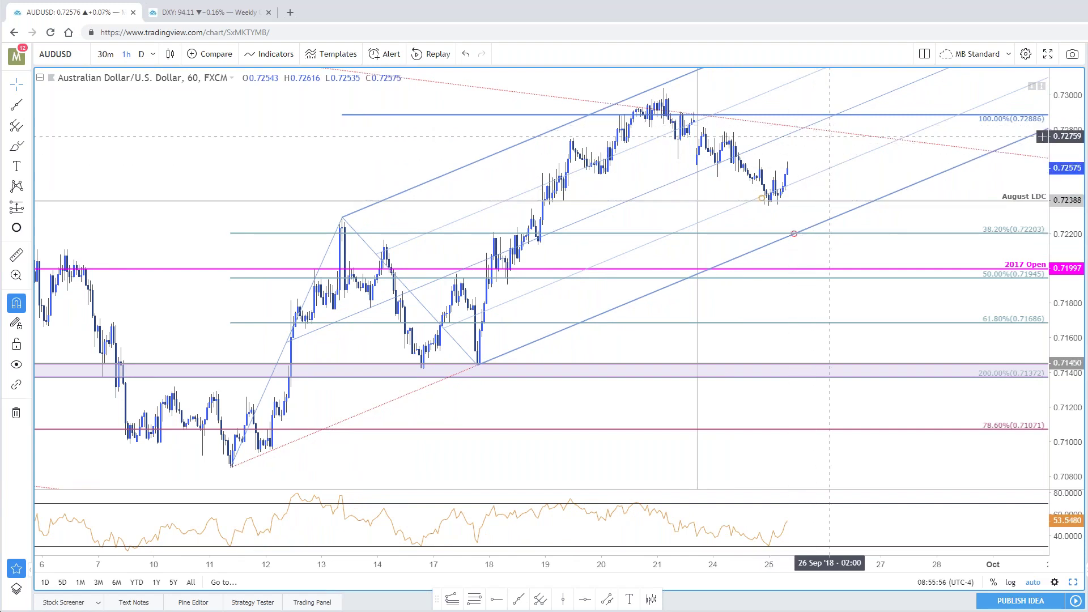
drag(876, 184, 878, 184)
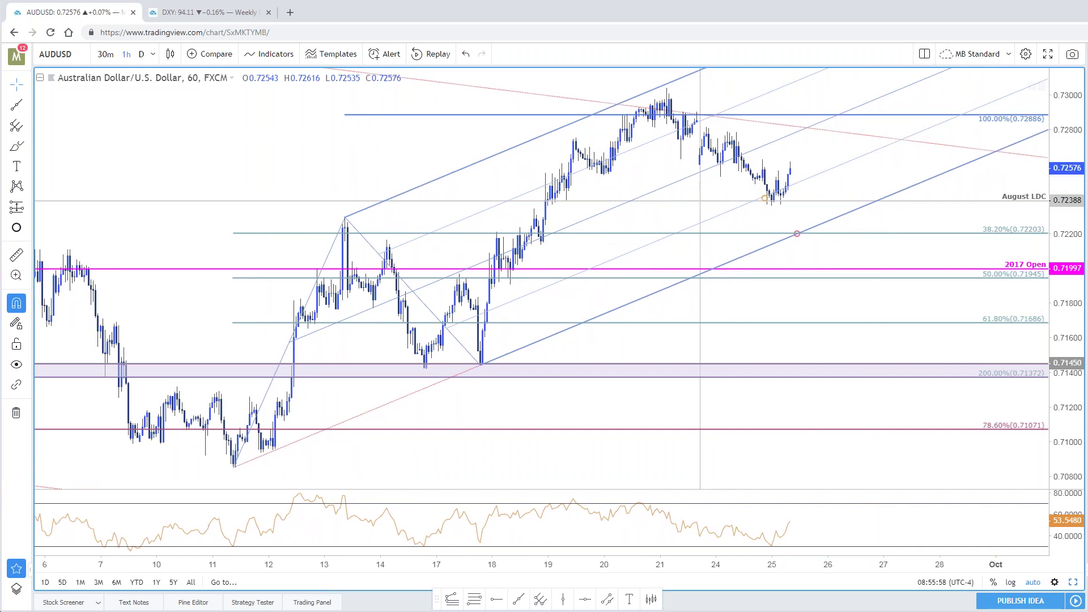
drag(1067, 187, 1066, 209)
drag(894, 220, 863, 255)
scroll(799, 239, down, 1)
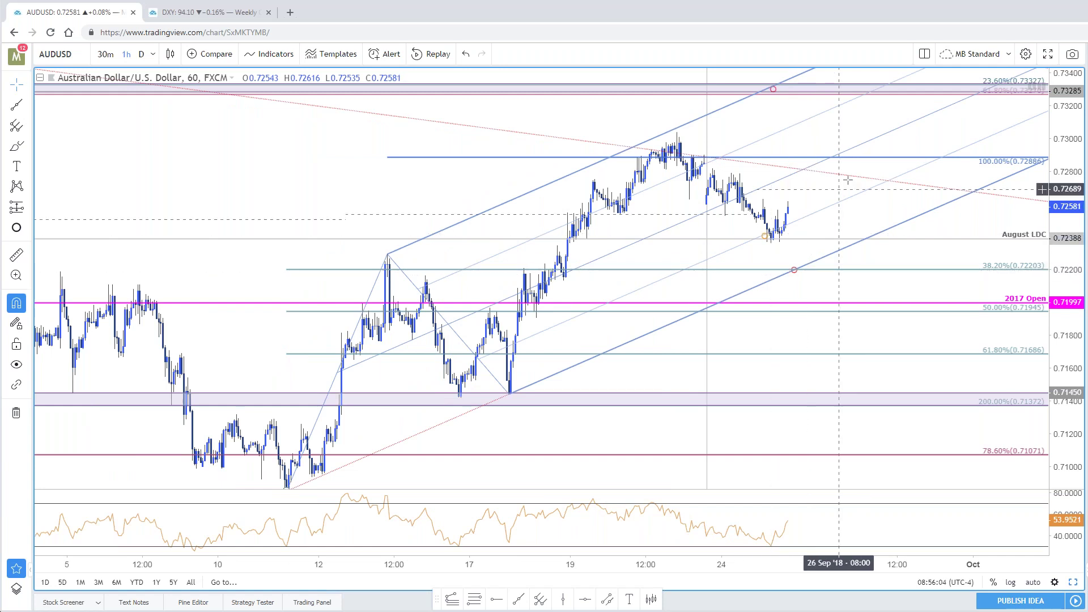
scroll(848, 180, down, 2)
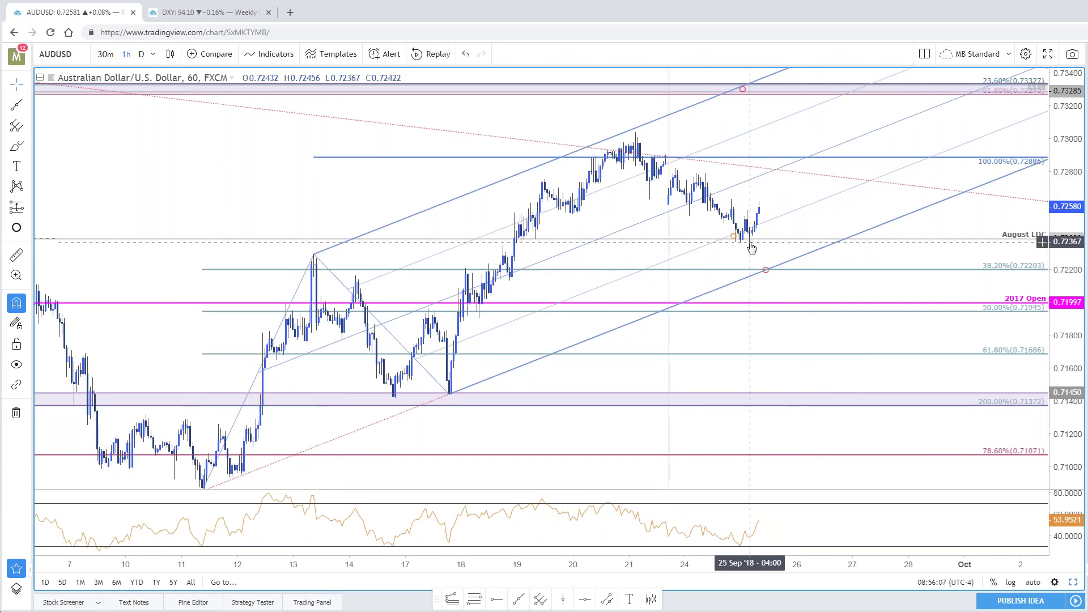
scroll(794, 170, down, 2)
scroll(298, 261, down, 2)
scroll(290, 261, up, 1)
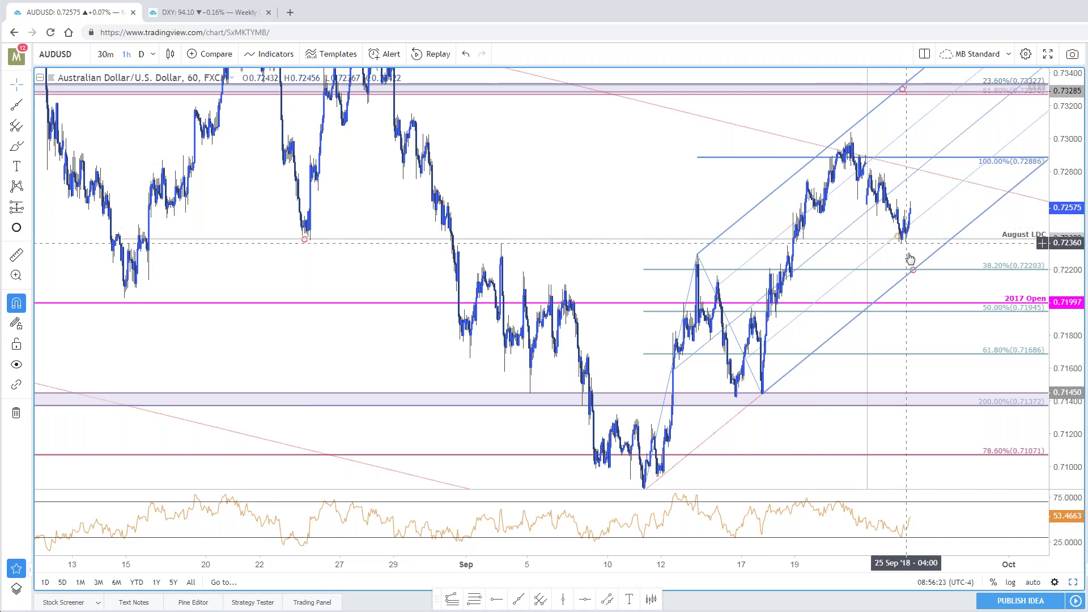
Move the red circle marker from the upper channel line to the crossing of the descending trend line and the channel midline
click(920, 272)
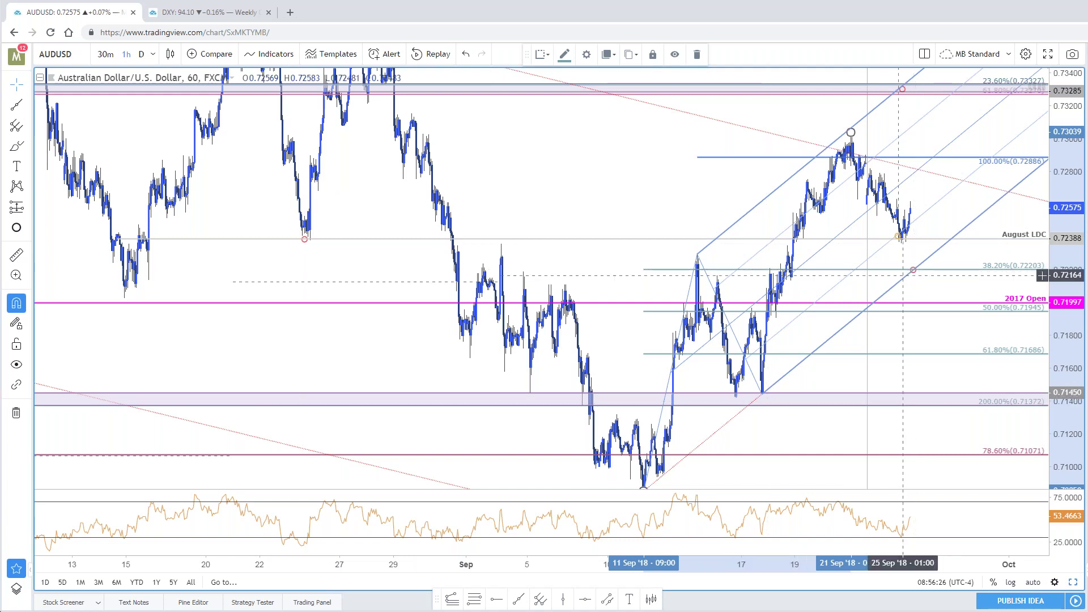
click(917, 272)
scroll(922, 278, up, 1)
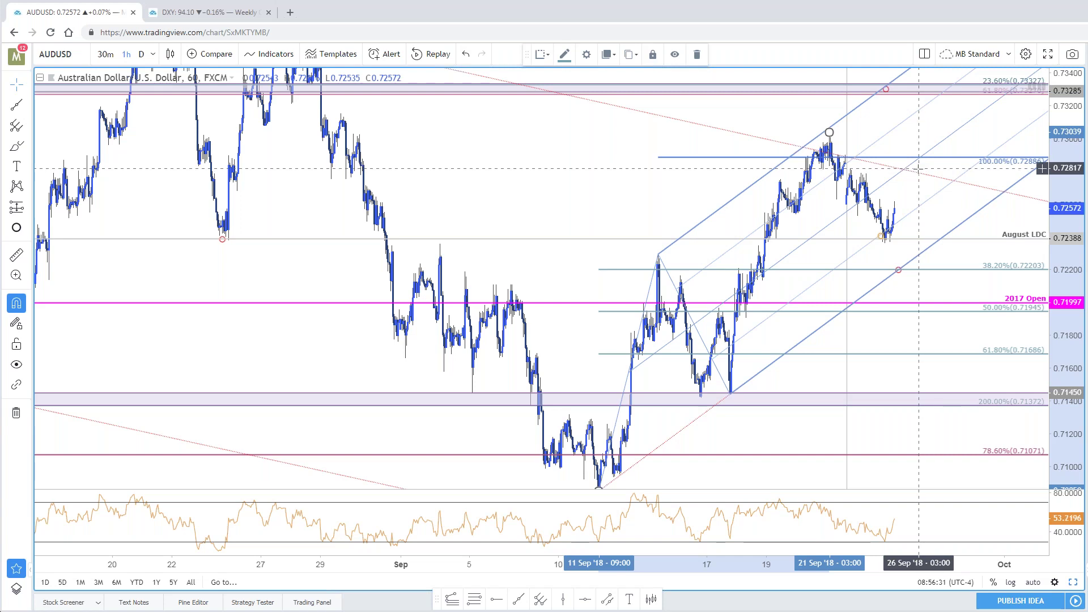
click(886, 89)
mouse_move(889, 99)
mouse_down()
mouse_move(904, 179)
mouse_move(904, 169)
mouse_up()
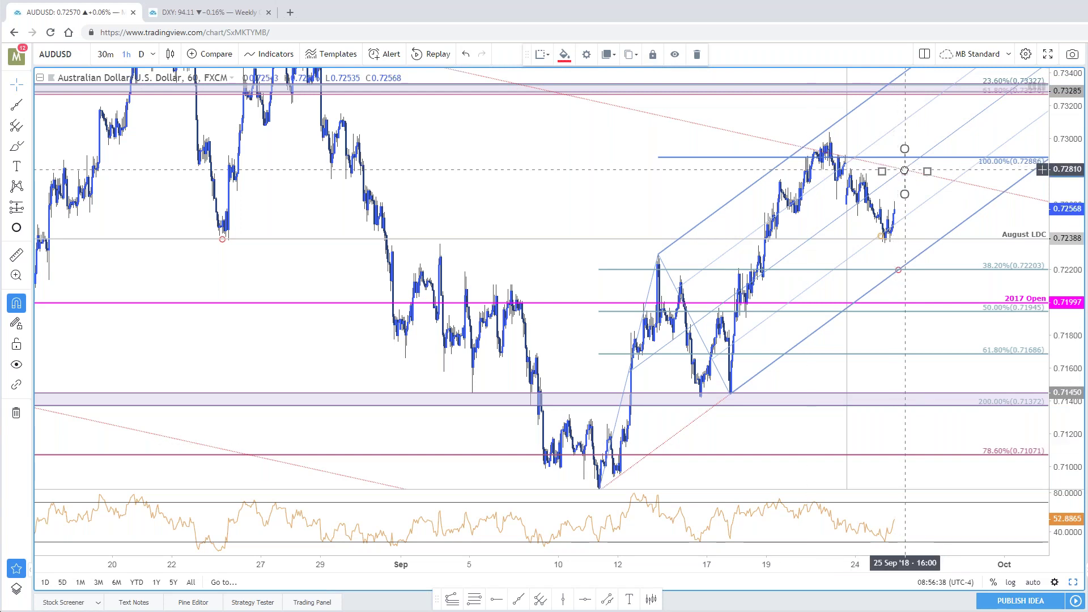
click(922, 144)
Place a horizontal ray at the 23 September 20:00 high of 0.72815
scroll(937, 209, up, 3)
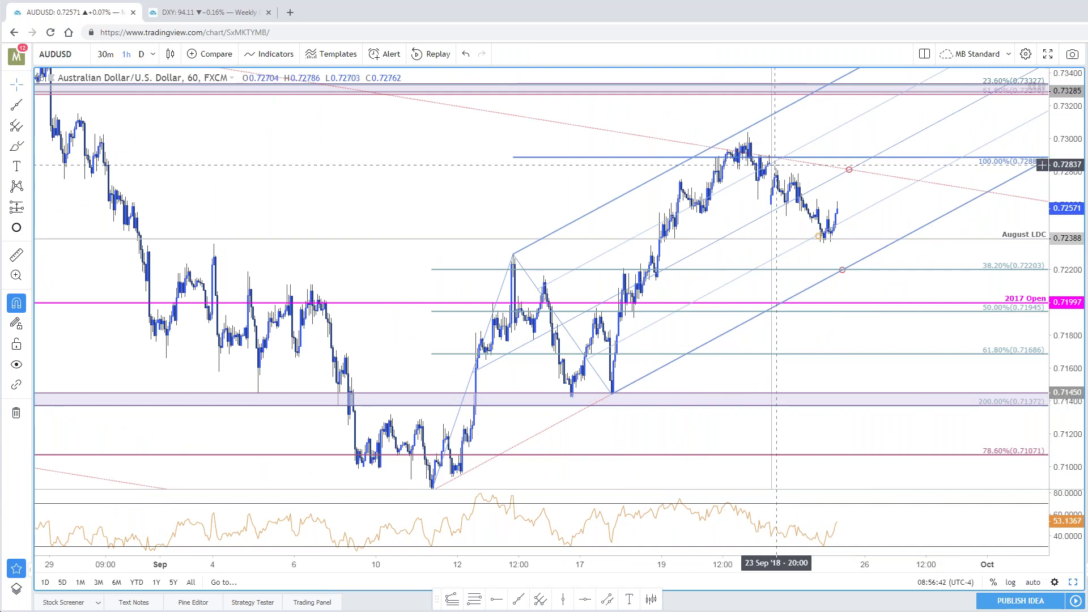
click(497, 599)
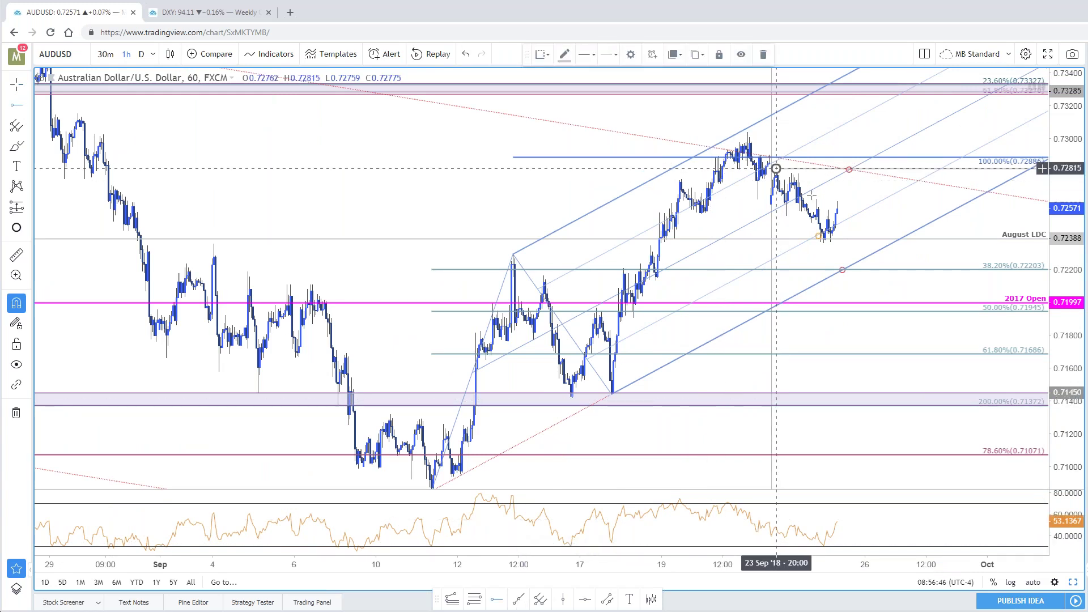
In the Fibonacci extension's style settings, disable the 1 level and enable the 1.618 level
click(972, 163)
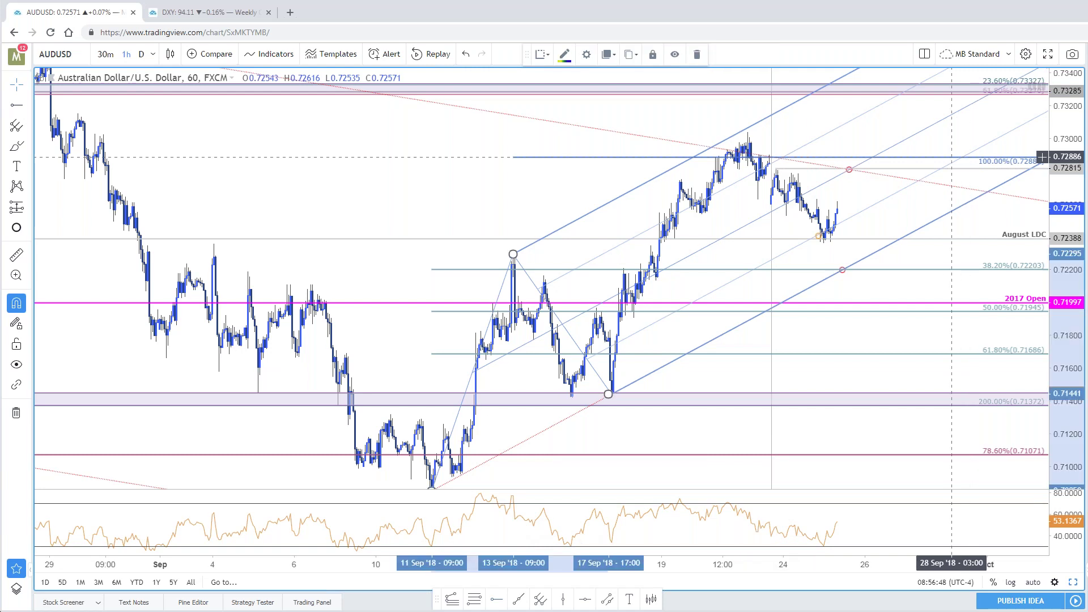
double_click(950, 158)
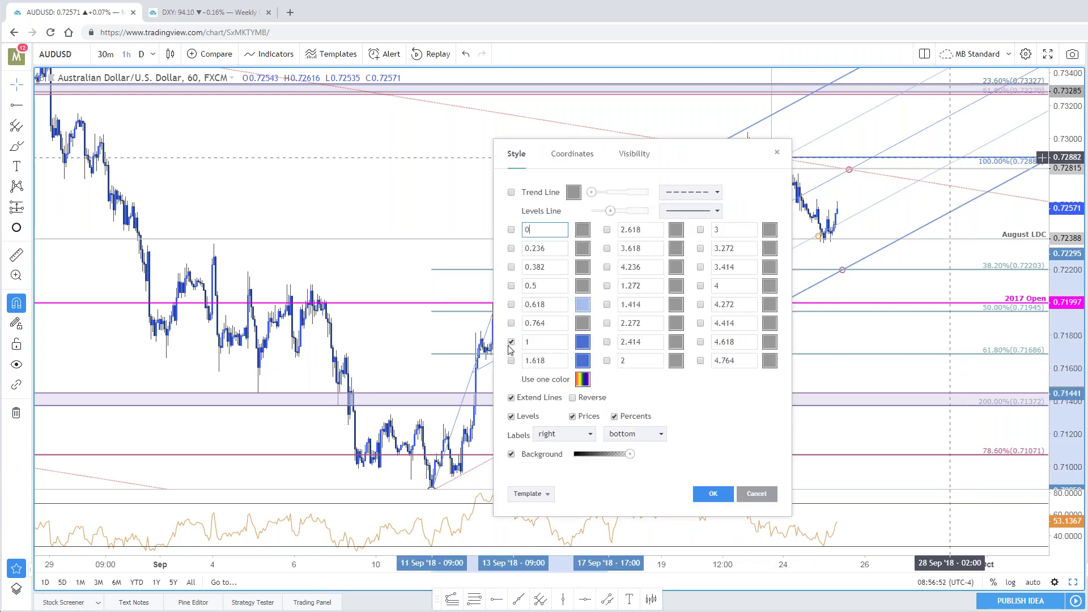
click(512, 361)
click(512, 361)
click(512, 341)
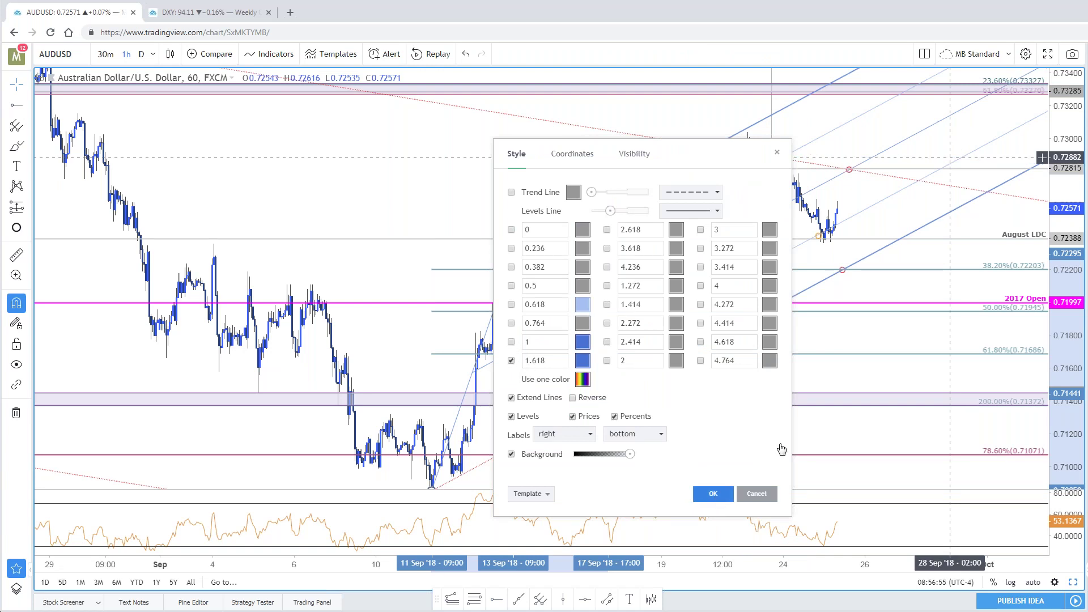
click(719, 493)
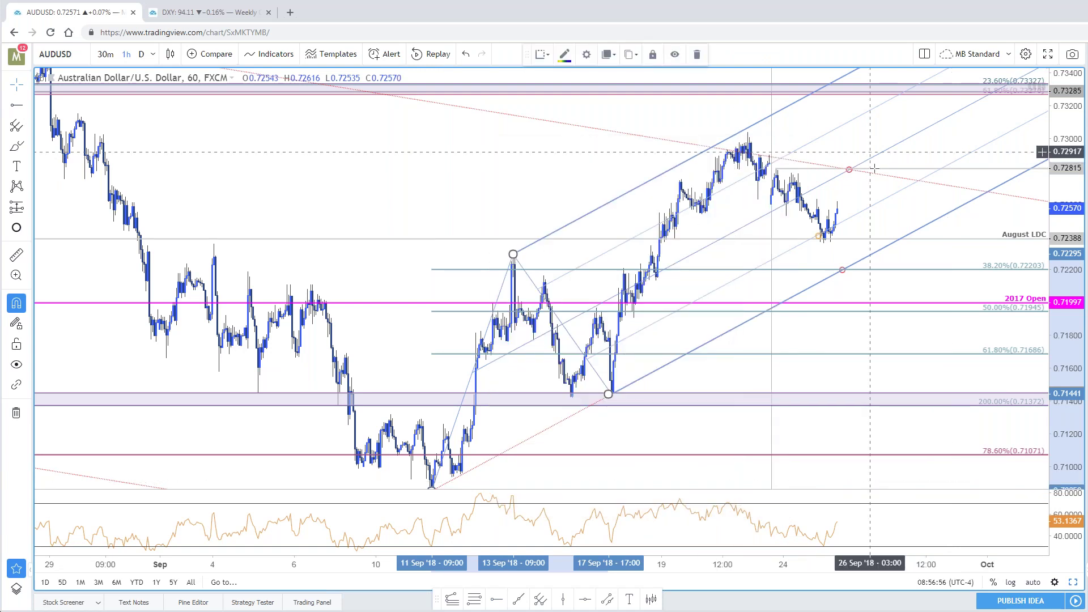
Place a second horizontal ray at 0.72852 from the 21 September 16:00 bar
scroll(870, 340, up, 3)
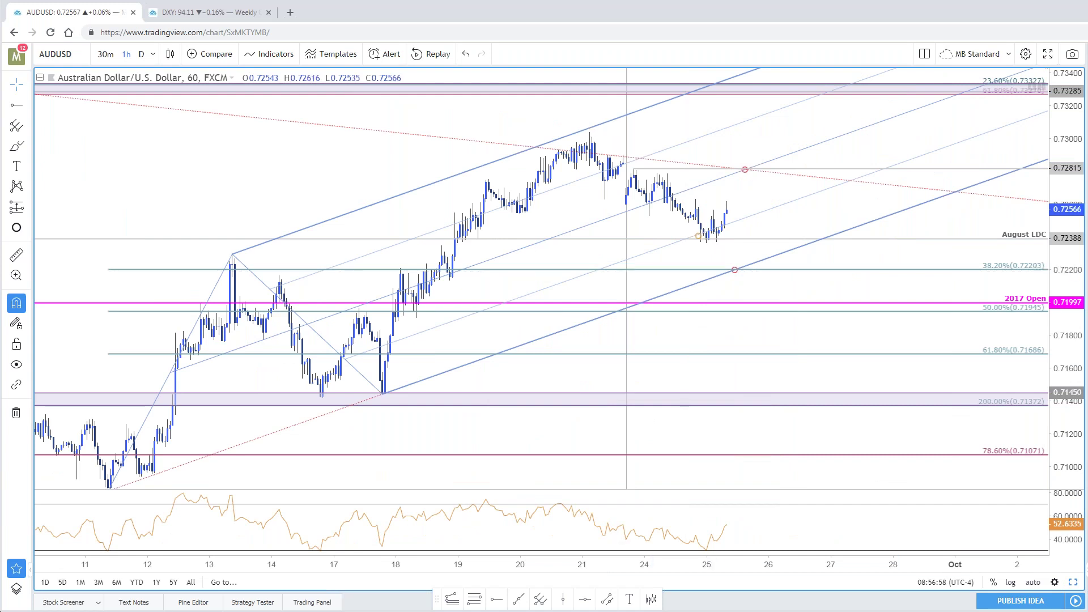
click(496, 599)
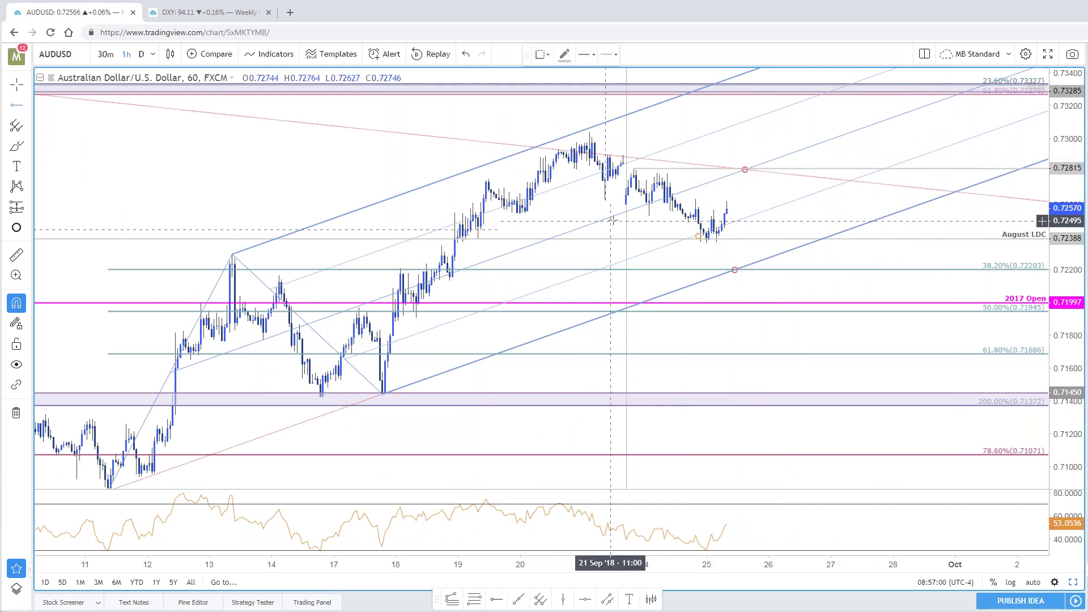
click(623, 163)
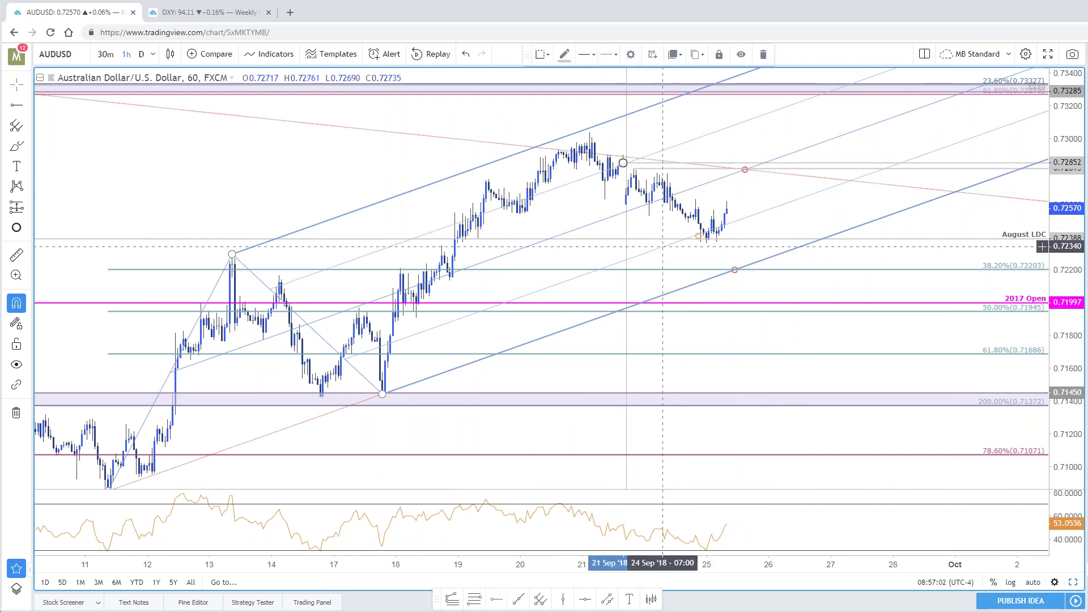
Nudge the red circle marker along the descending trend line to about 0.72828, where it meets the channel midline
drag(1062, 180, 1070, 209)
scroll(984, 222, down, 2)
drag(816, 216, 826, 252)
scroll(744, 255, up, 1)
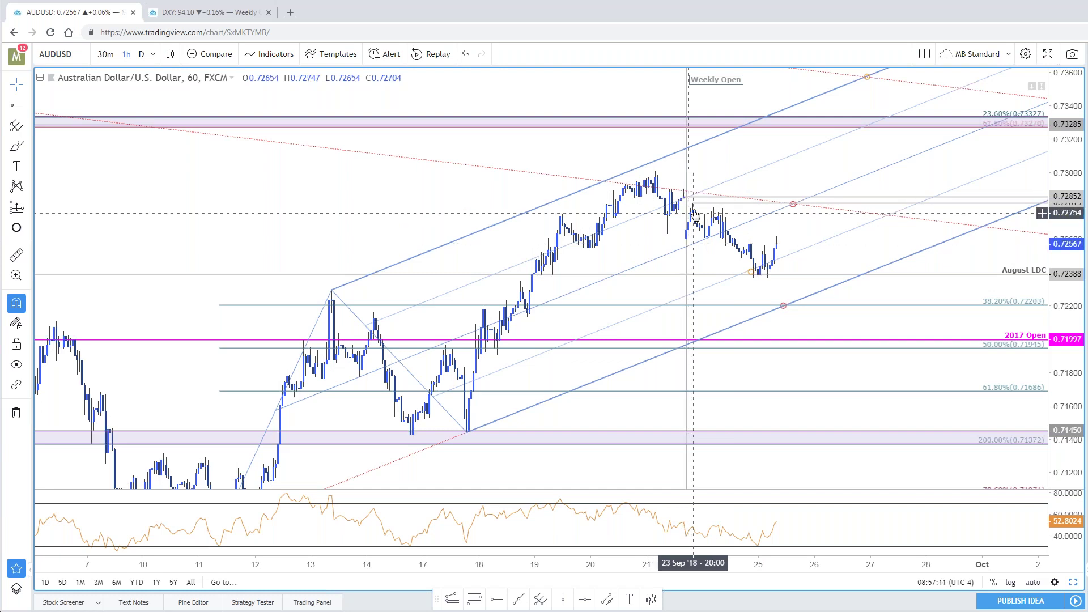
drag(1069, 186, 1069, 129)
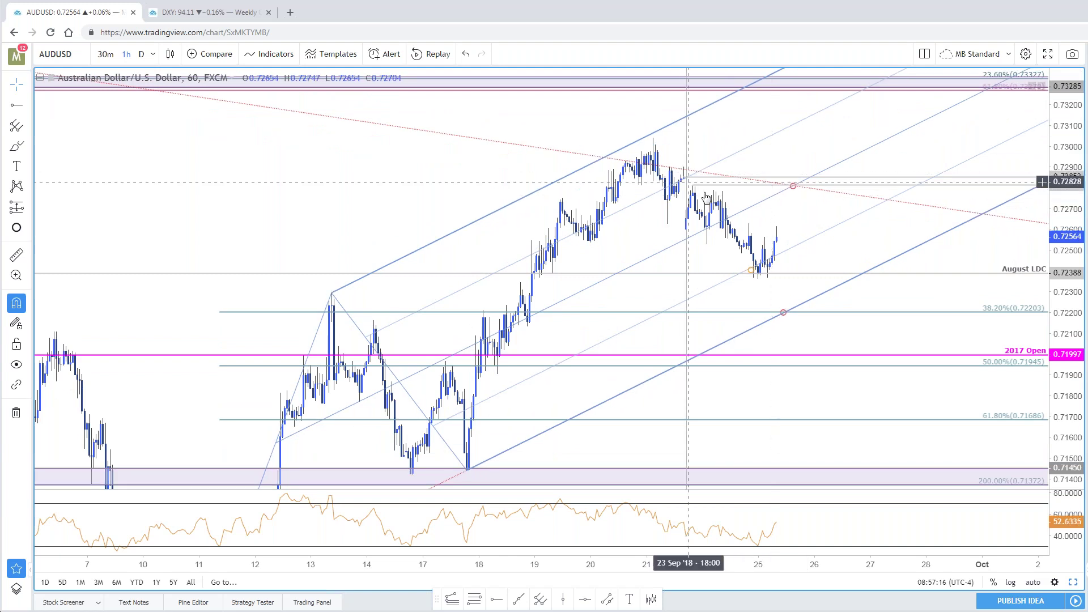
click(794, 185)
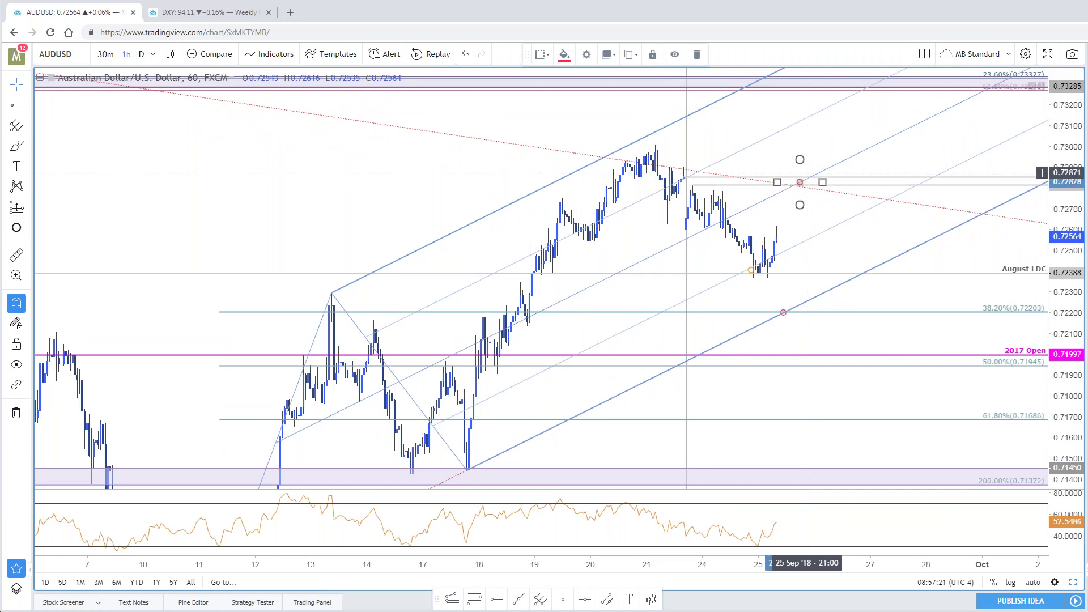
mouse_move(819, 158)
mouse_down()
mouse_move(811, 172)
mouse_move(816, 158)
mouse_up()
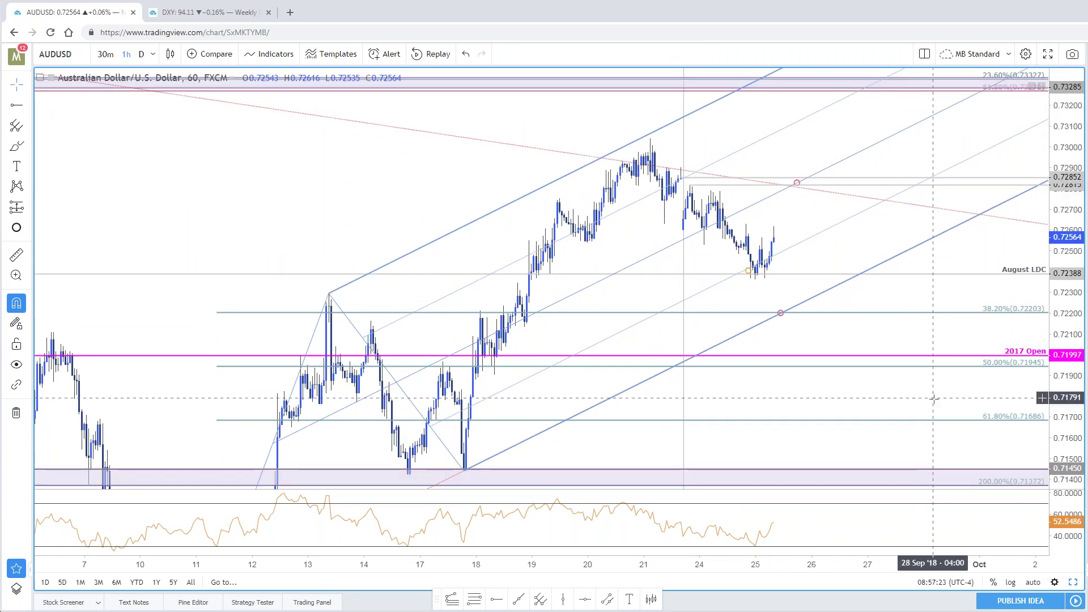
Examine the hourly AUDUSD range between the 0.72852 resistance and the channel support near the 38.20% retracement at 0.72203
scroll(1023, 173, down, 3)
drag(1066, 174, 1066, 285)
scroll(1020, 372, up, 2)
scroll(1020, 372, up, 2)
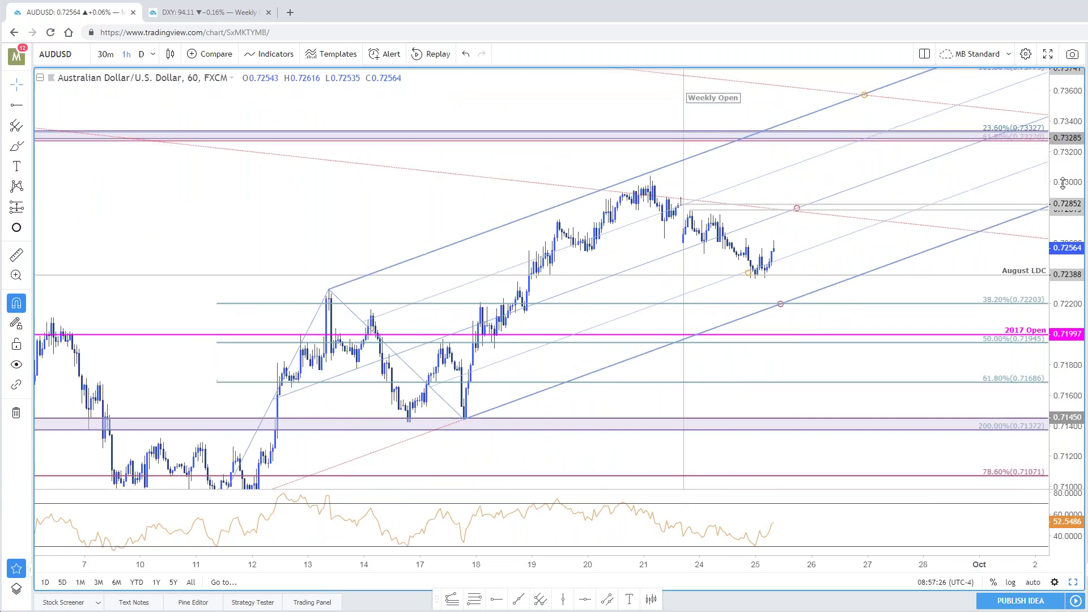
drag(973, 153, 967, 207)
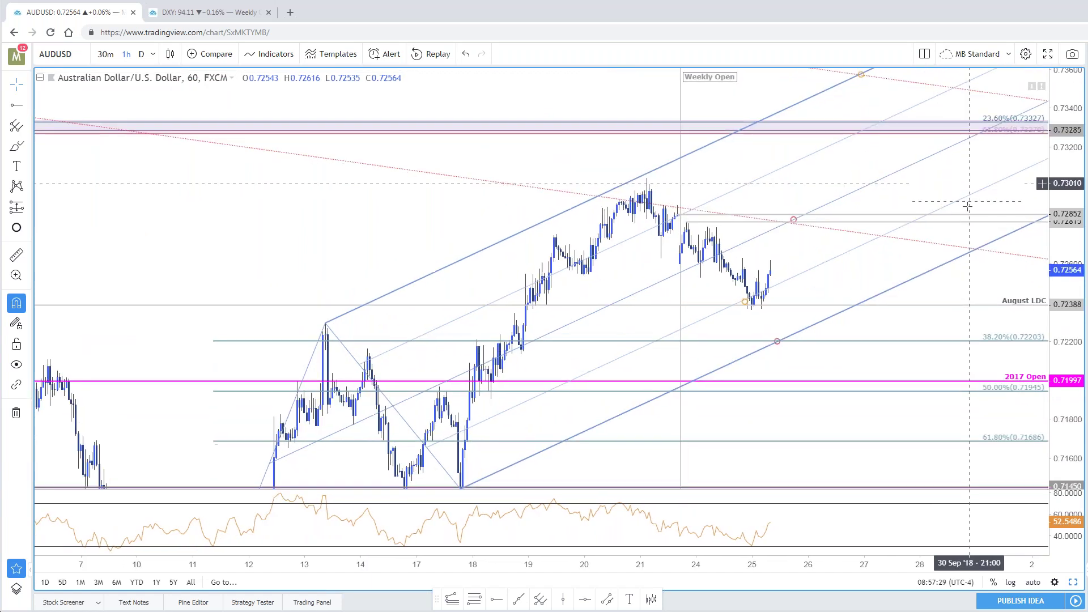
scroll(968, 205, up, 1)
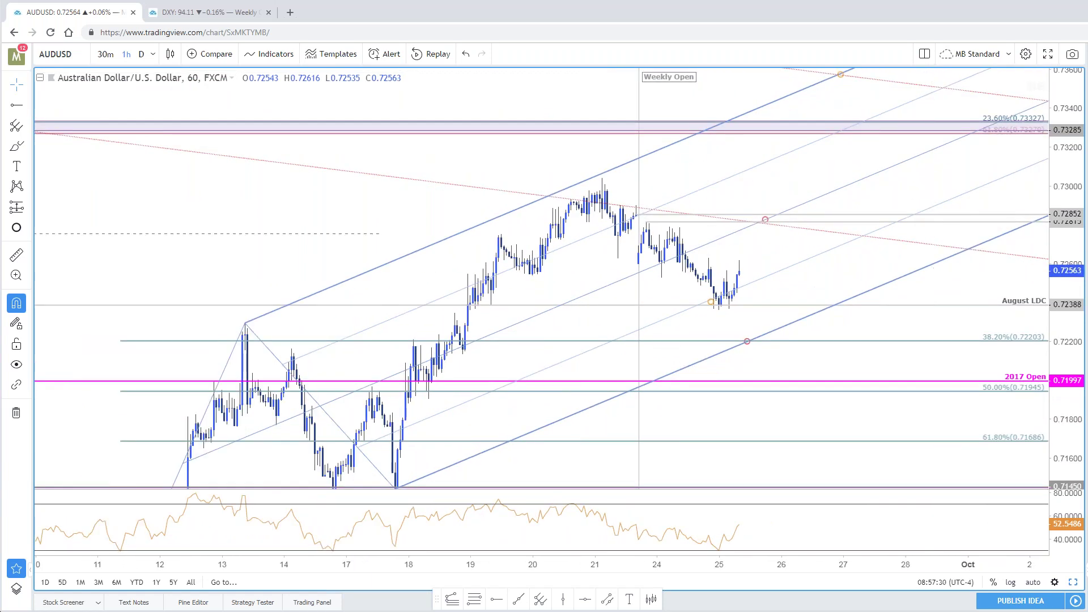
drag(1066, 424, 1067, 451)
drag(797, 277, 821, 244)
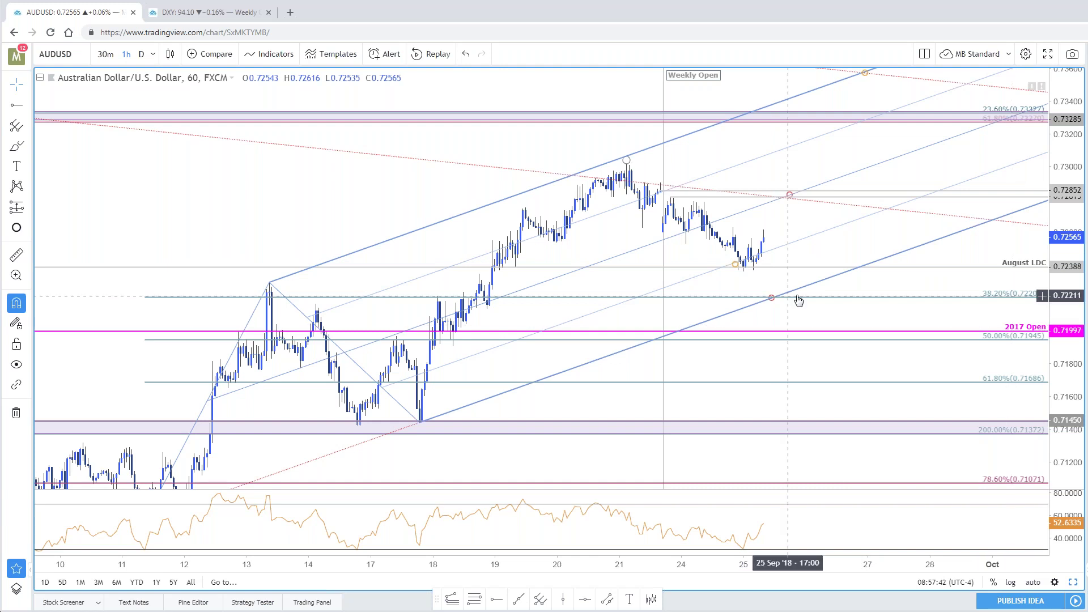
scroll(592, 320, down, 2)
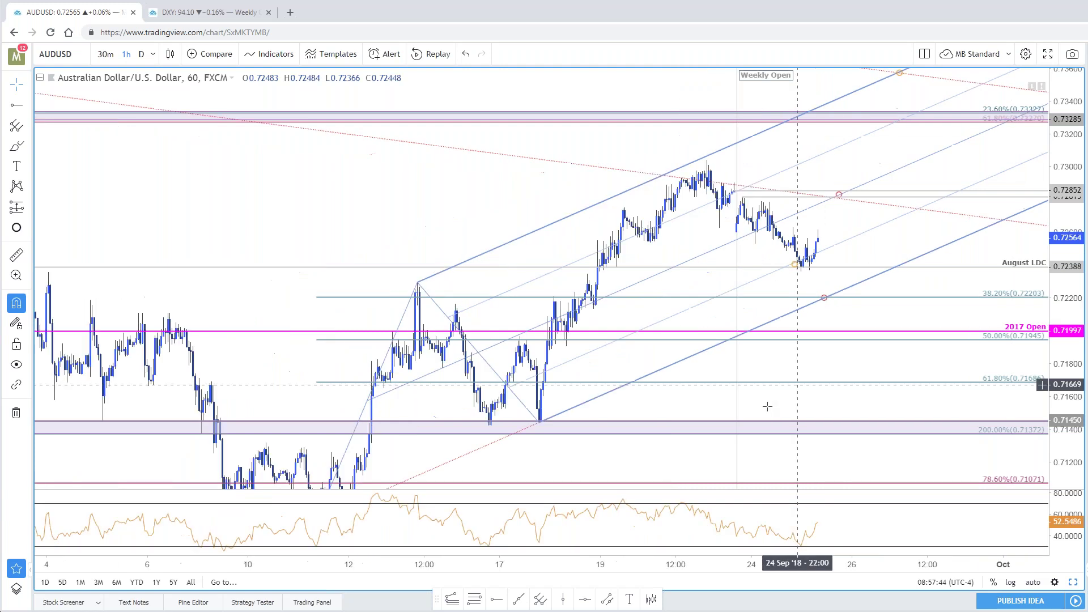
scroll(592, 320, up, 2)
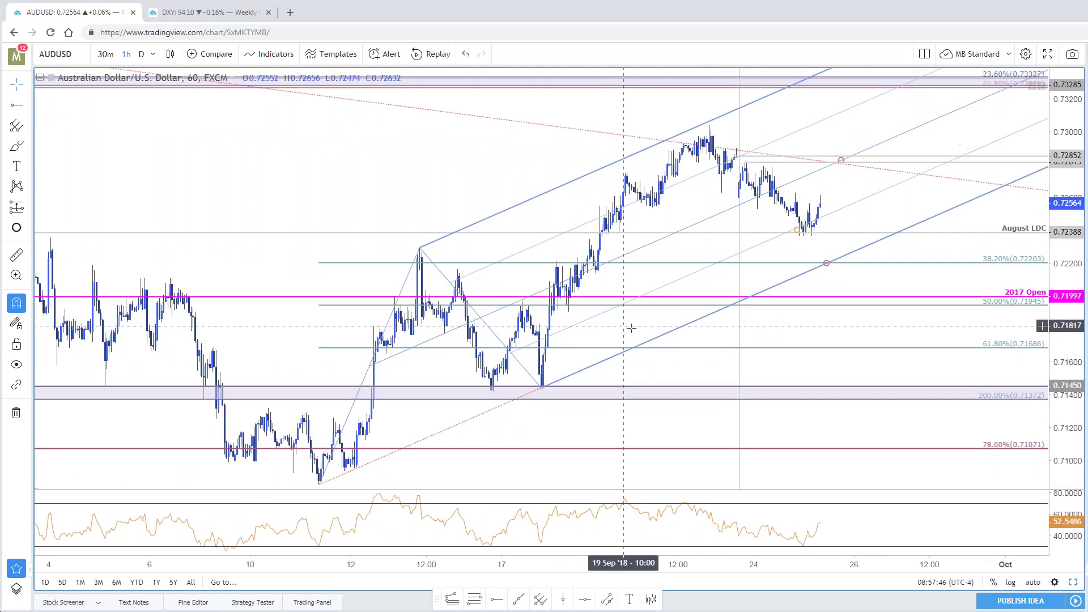
drag(875, 210, 878, 208)
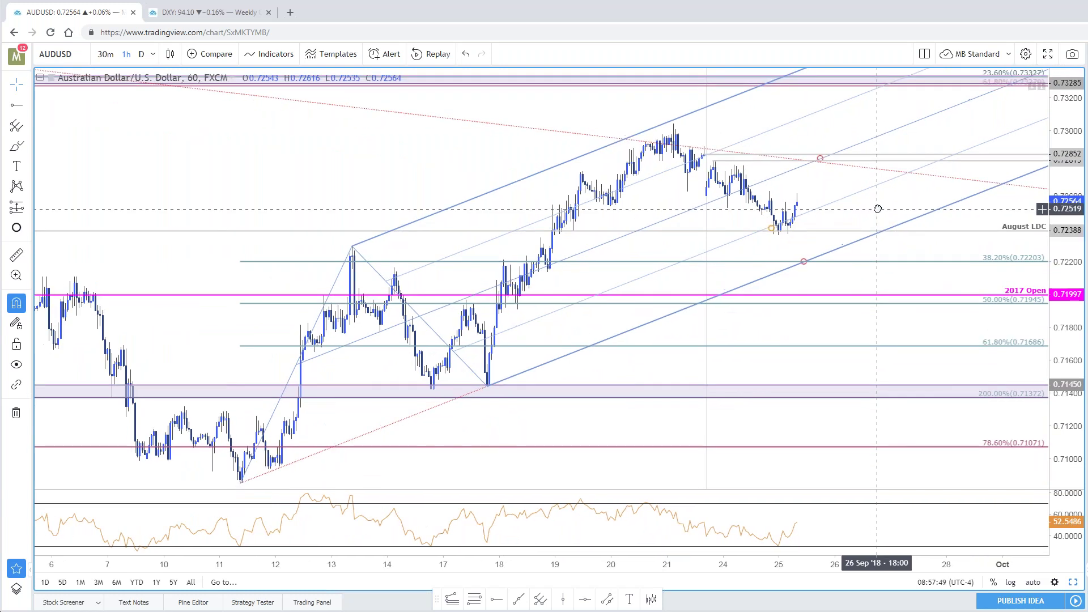
Switch to the maximized daily AUDUSD chart and select the Fibonacci extension drawn from the September low
click(1076, 587)
click(1074, 584)
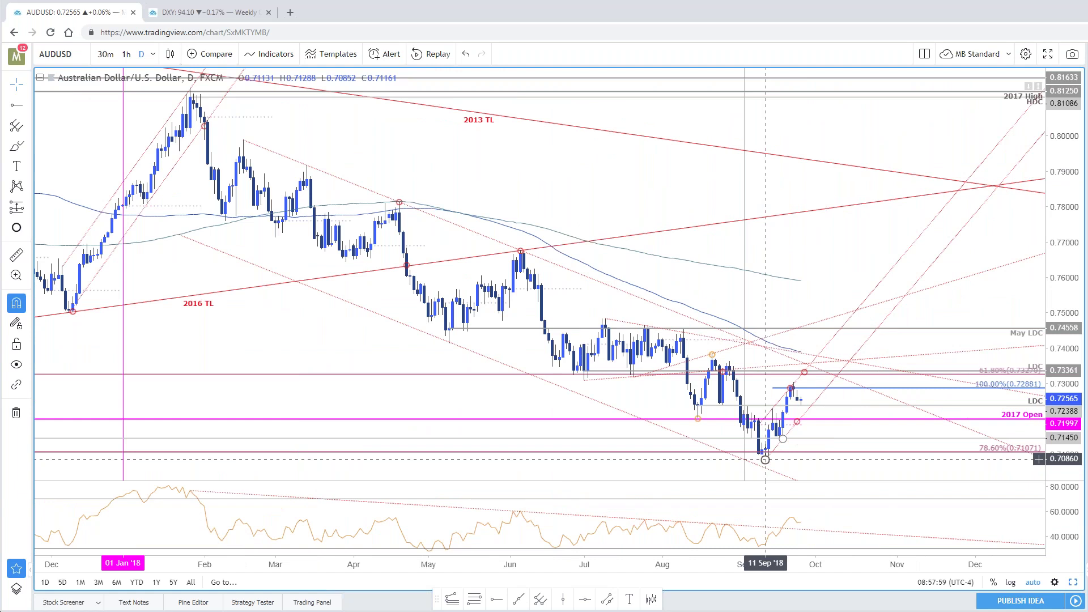
click(802, 389)
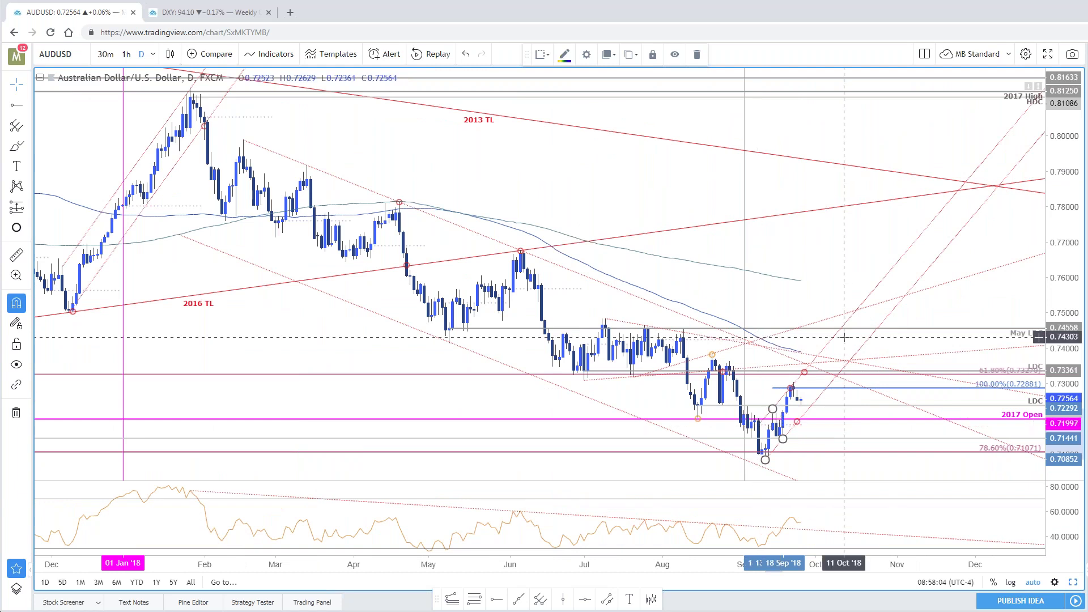
View the daily AUDUSD chart as a line chart to compare closing prices at the September high, and restore the candles
click(170, 53)
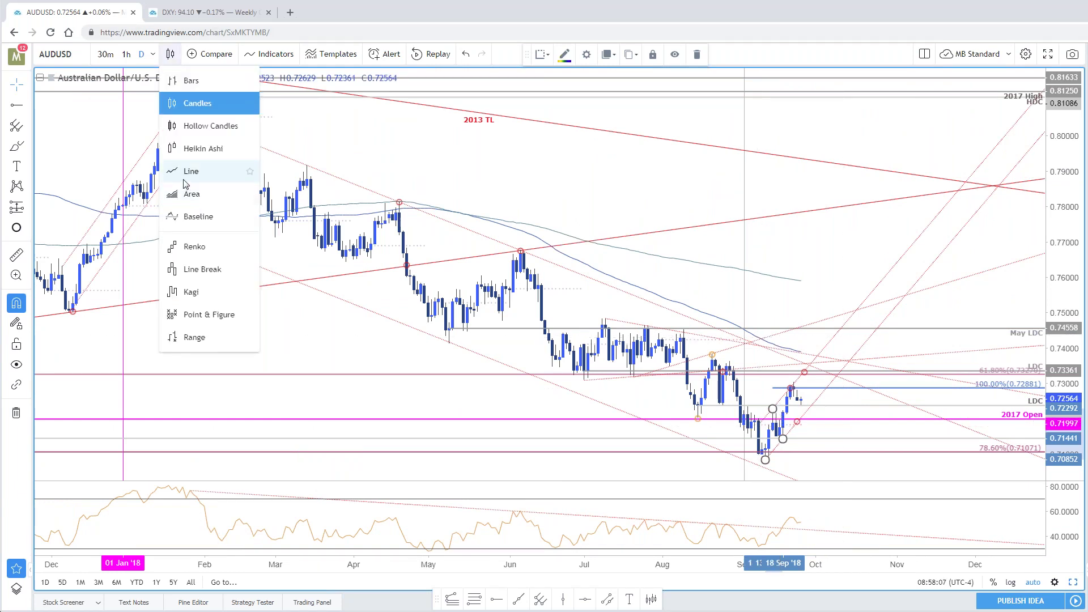
click(187, 173)
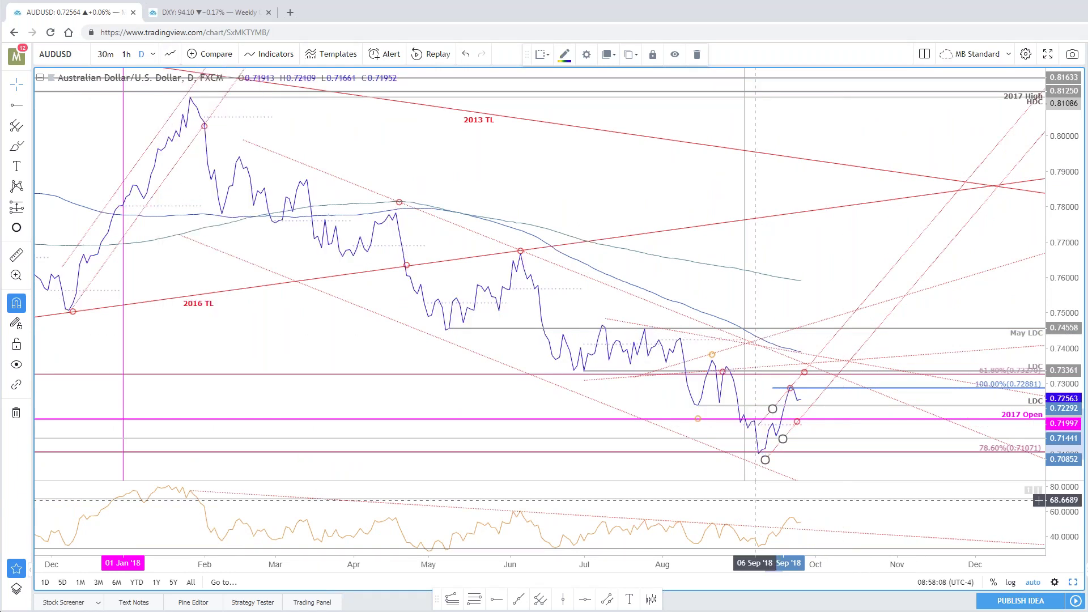
click(793, 391)
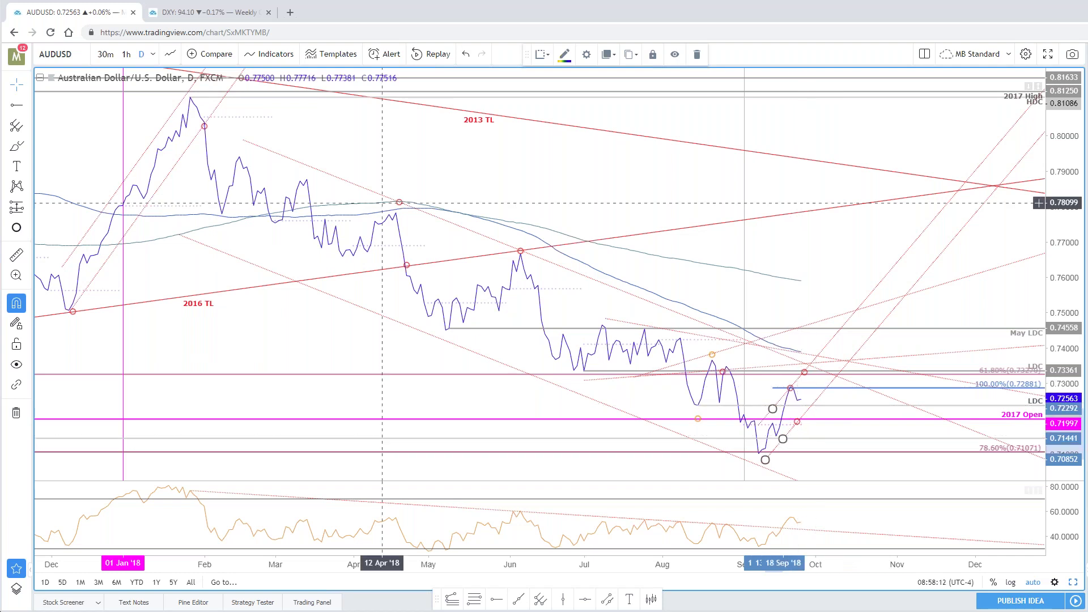
click(170, 53)
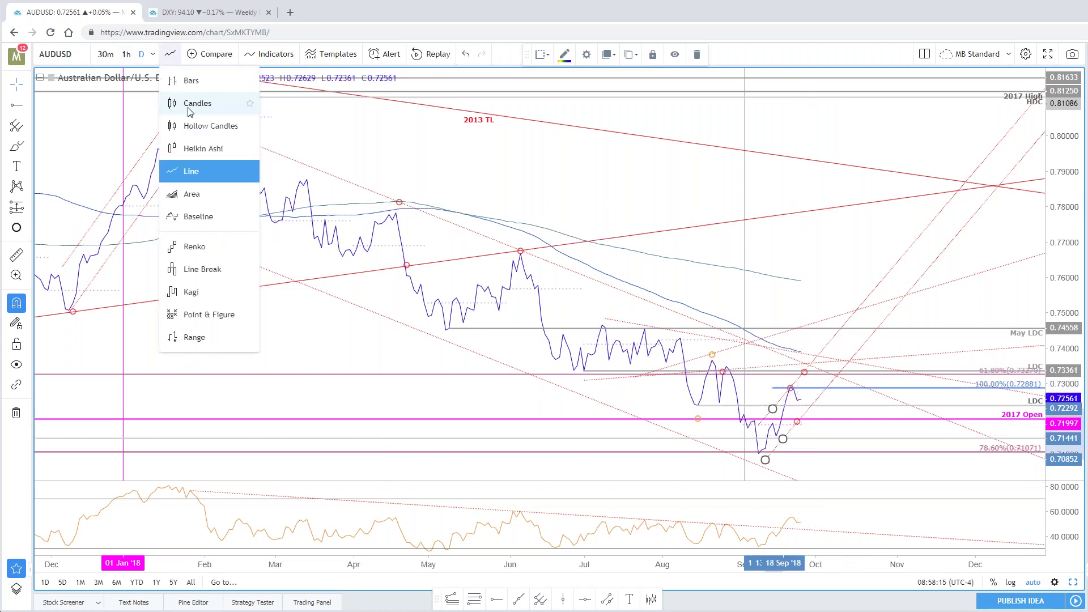
click(191, 108)
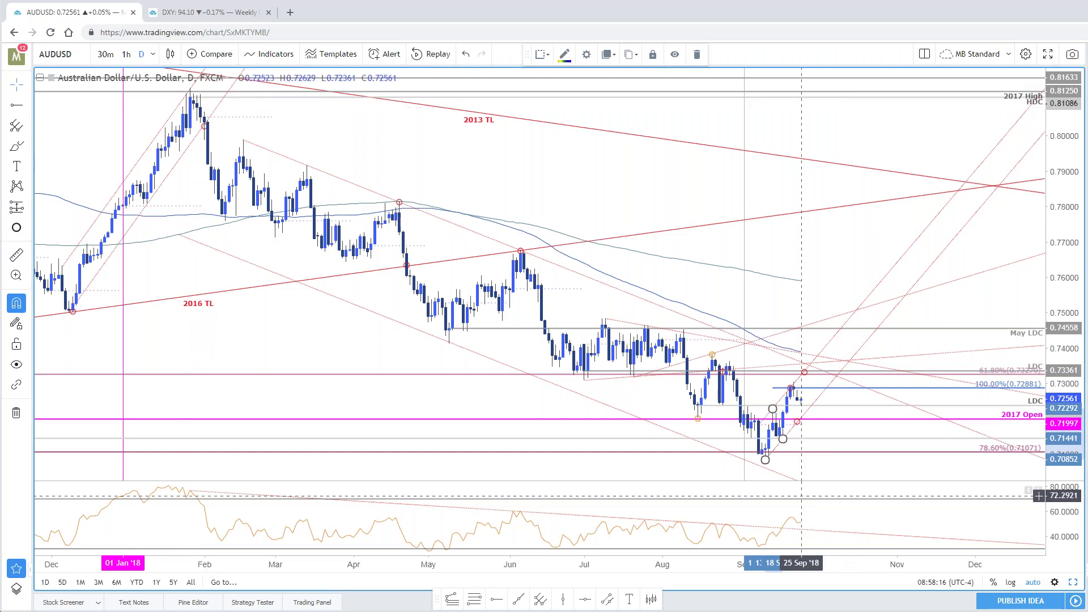
Return AUDUSD to the split hourly and daily layout and check the AUDUSD chart in the published intraday update
click(1073, 584)
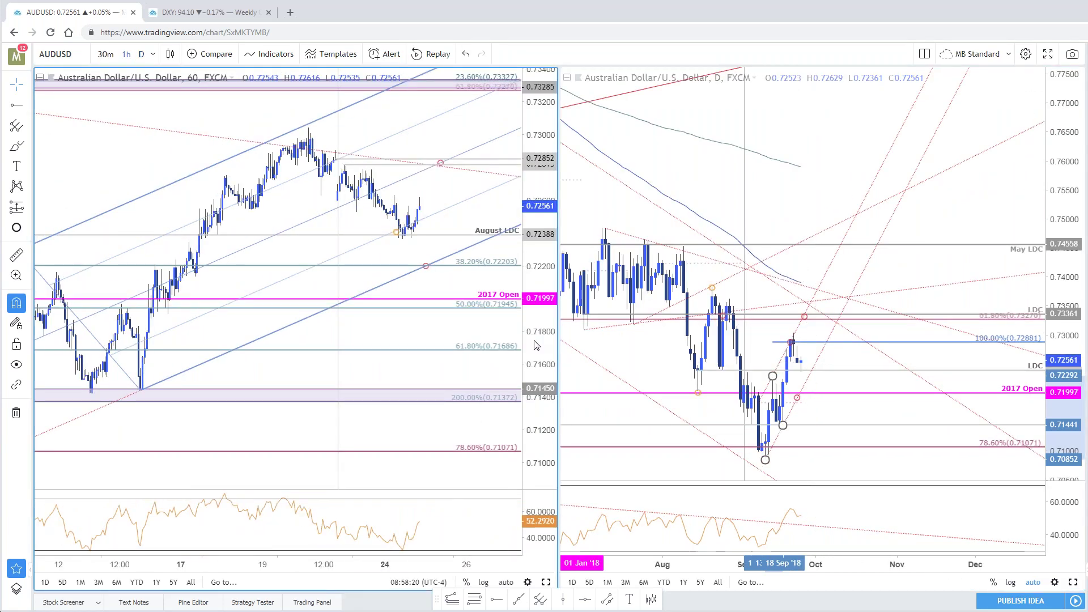
drag(535, 345, 535, 312)
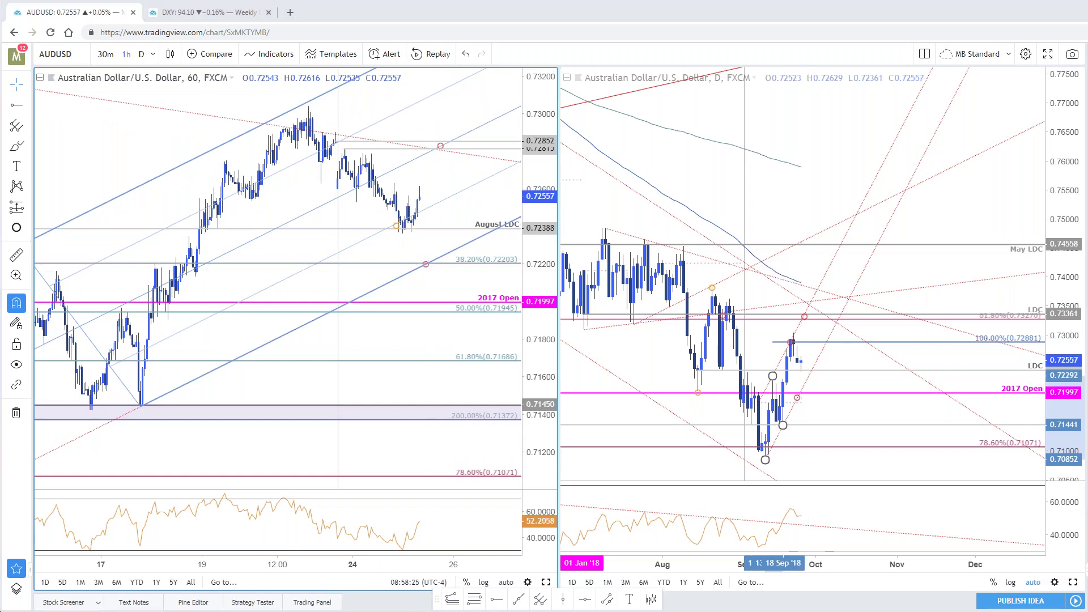
key(alt+Tab)
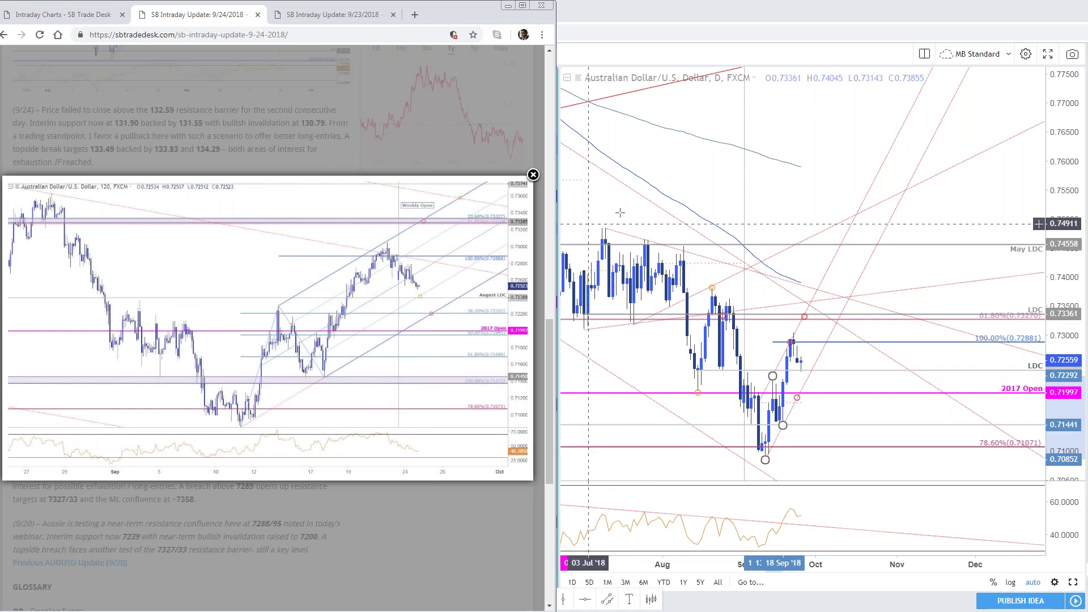
key(alt+Tab)
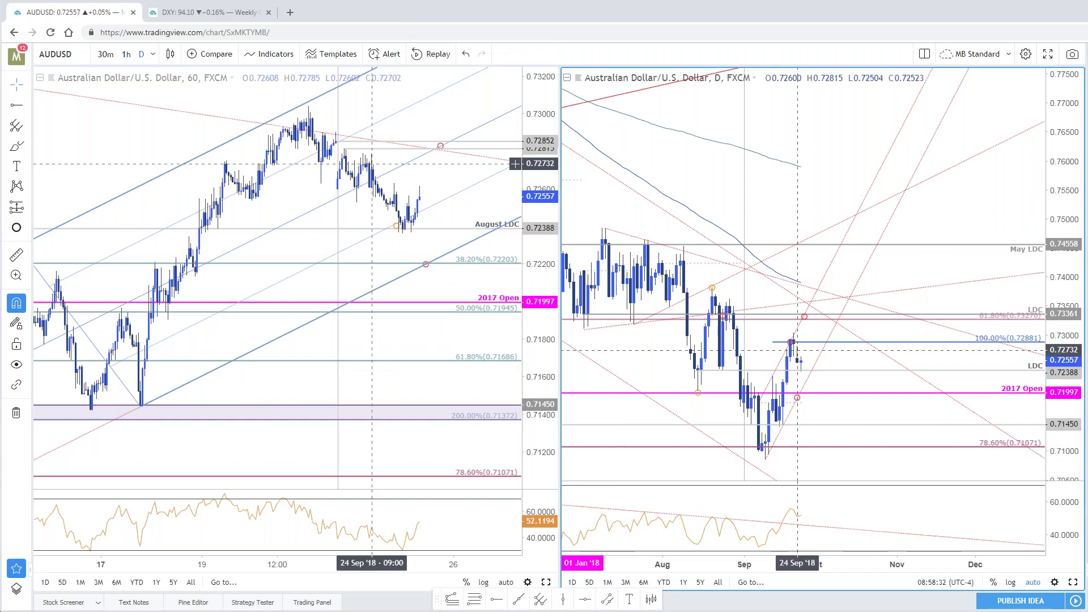
Draw a horizontal parallel channel on the hourly AUDUSD chart from the 21 September 16:00 bar, spanning 0.72852 to 0.72815
drag(545, 179, 546, 156)
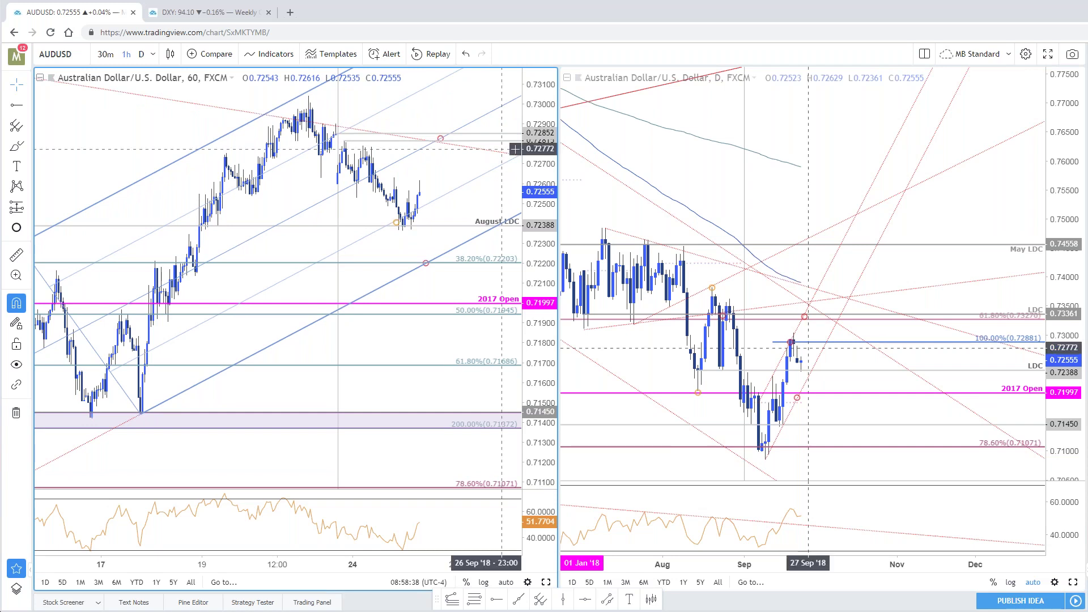
drag(453, 171, 462, 203)
scroll(462, 203, up, 1)
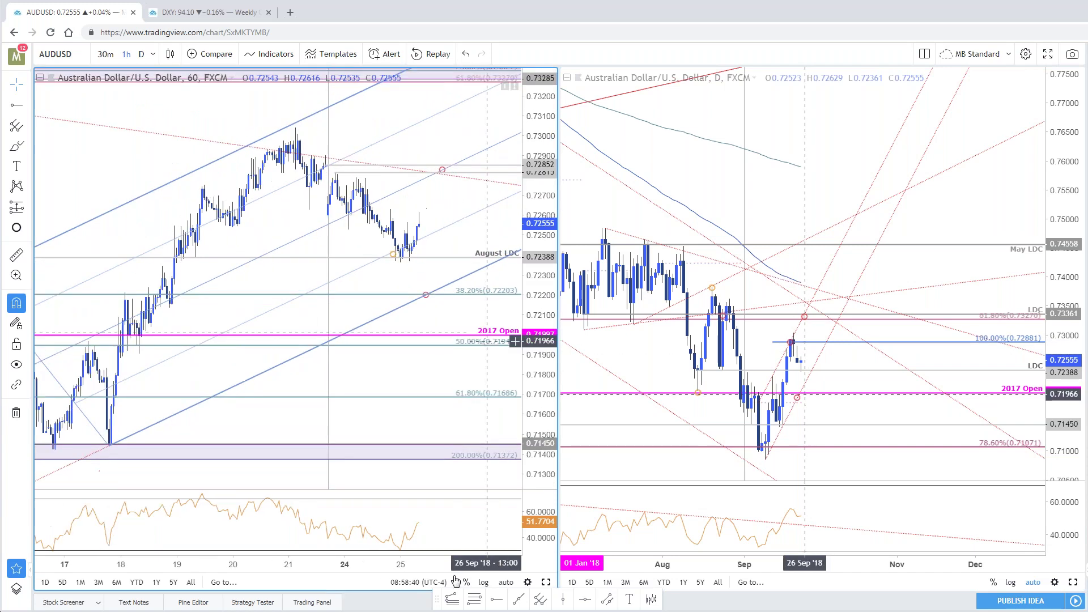
click(606, 599)
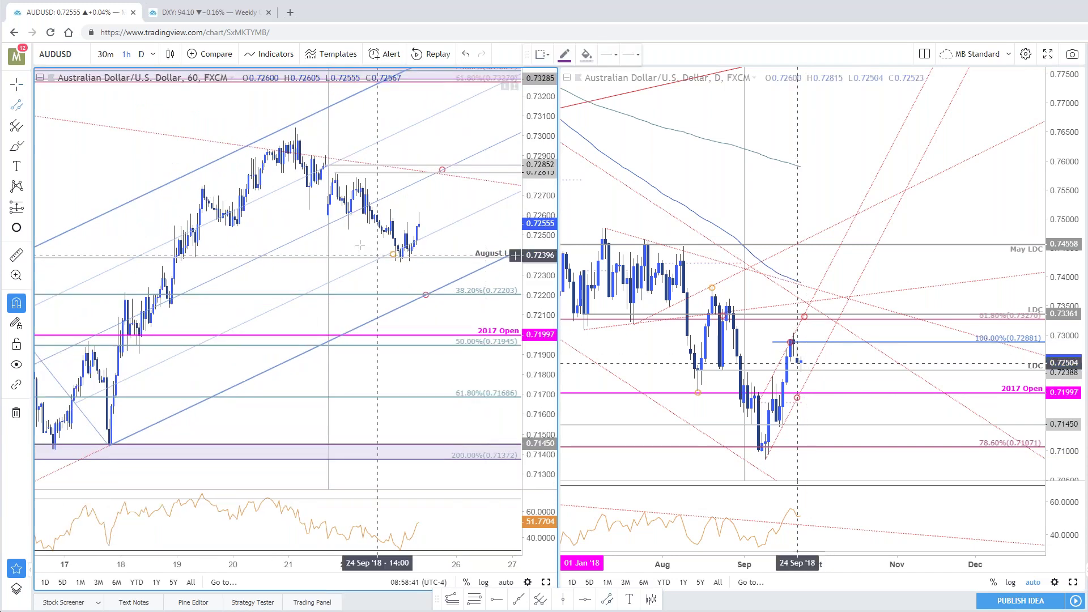
click(326, 165)
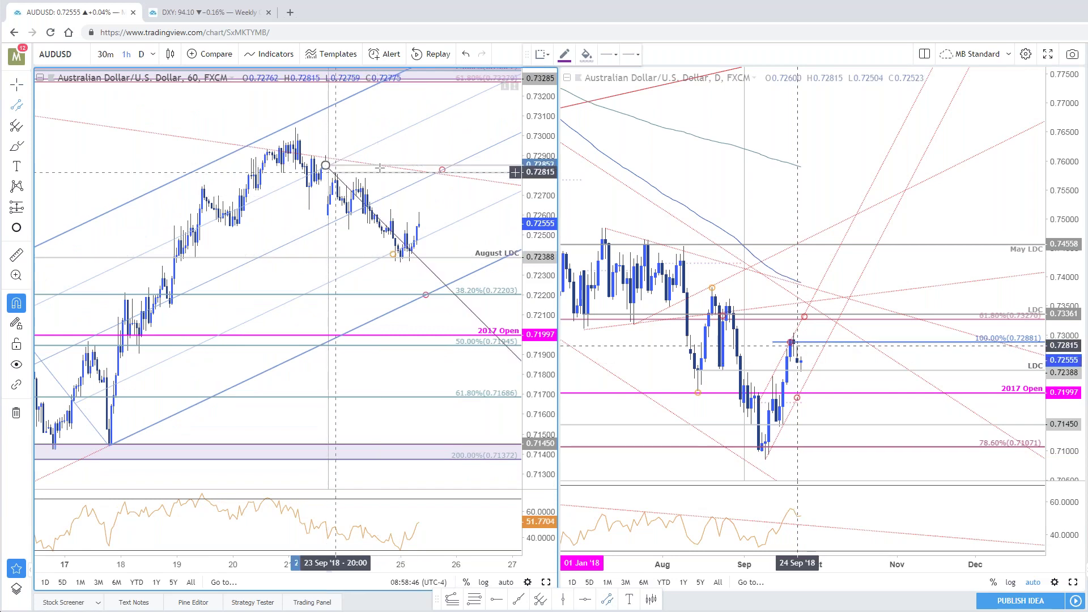
click(381, 165)
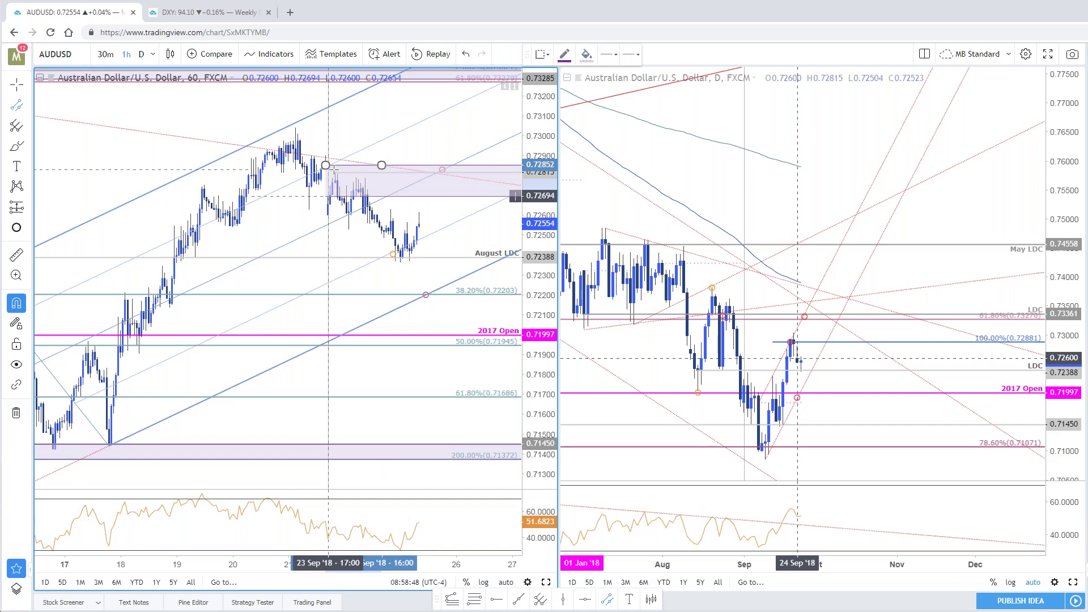
click(336, 169)
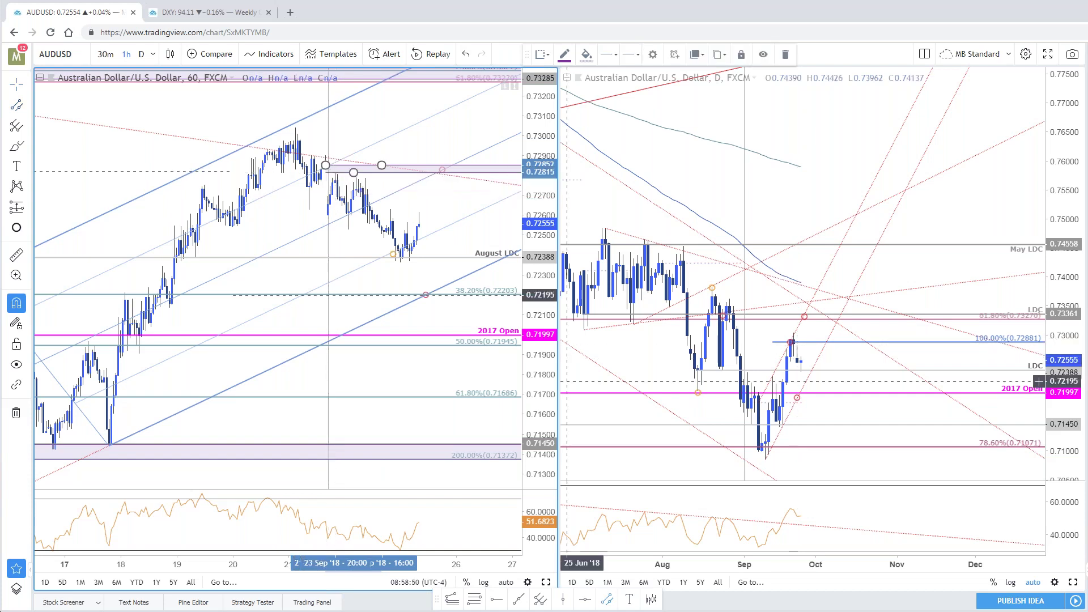
Maximize the hourly AUDUSD chart and change its interval to 240 minutes
click(546, 582)
drag(841, 311, 802, 281)
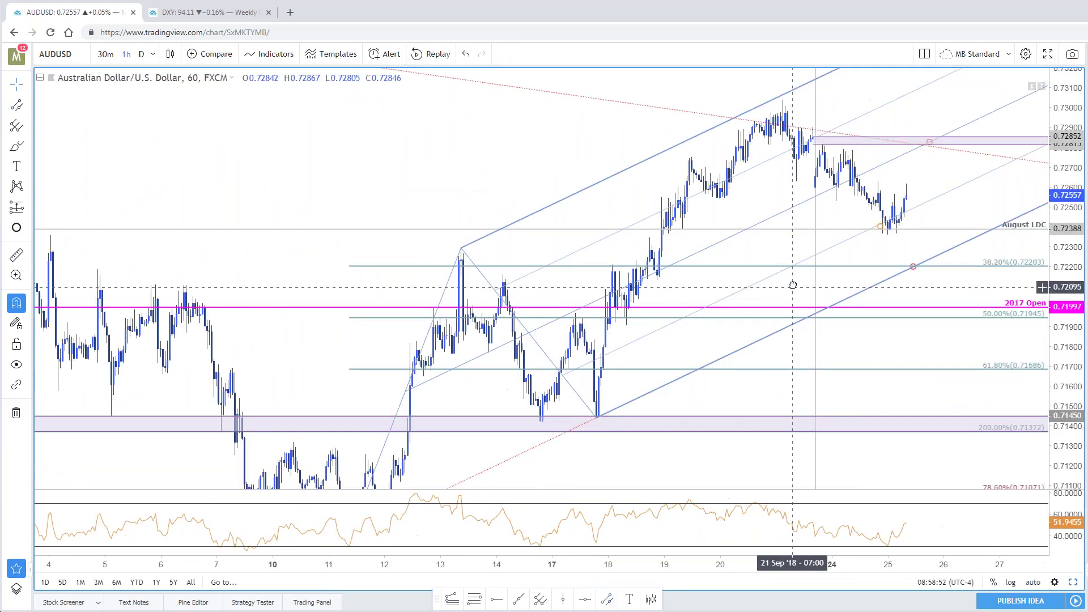
drag(1075, 285, 1043, 344)
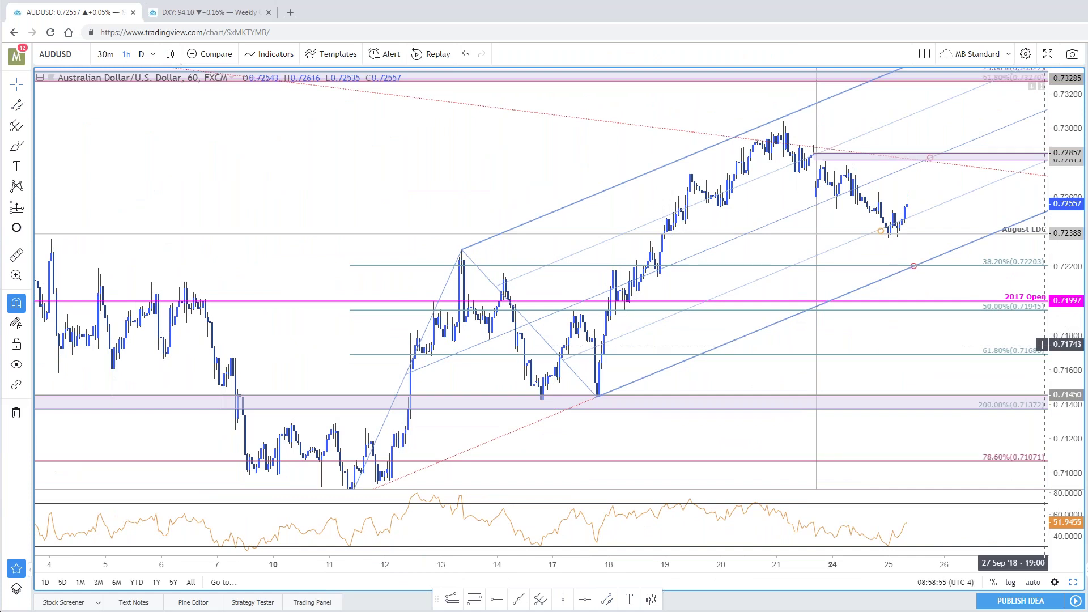
text(240)
key(Return)
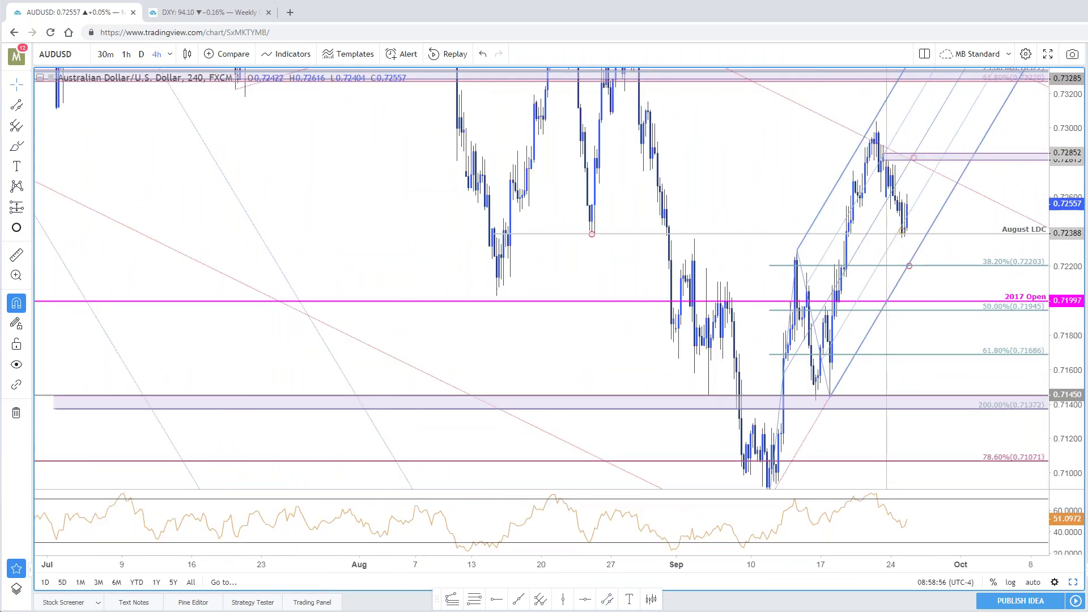
Set the AUDUSD chart to the two-hour interval and examine the rising channel between the 0.71450 zone and the 0.73285 resistance
drag(1066, 351, 1065, 435)
drag(726, 234, 678, 302)
scroll(698, 309, up, 3)
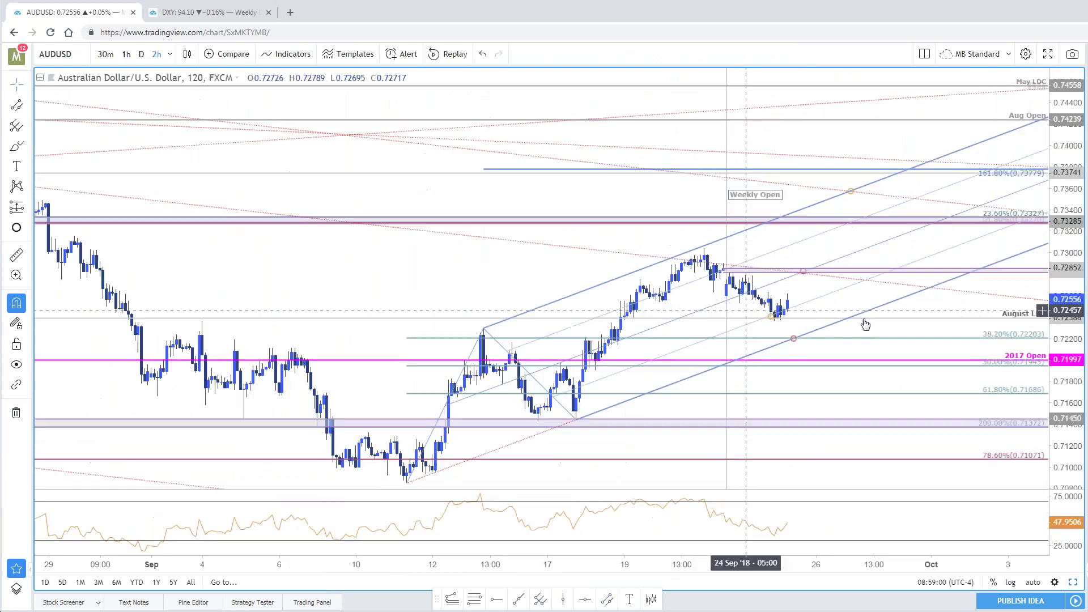
scroll(908, 323, down, 3)
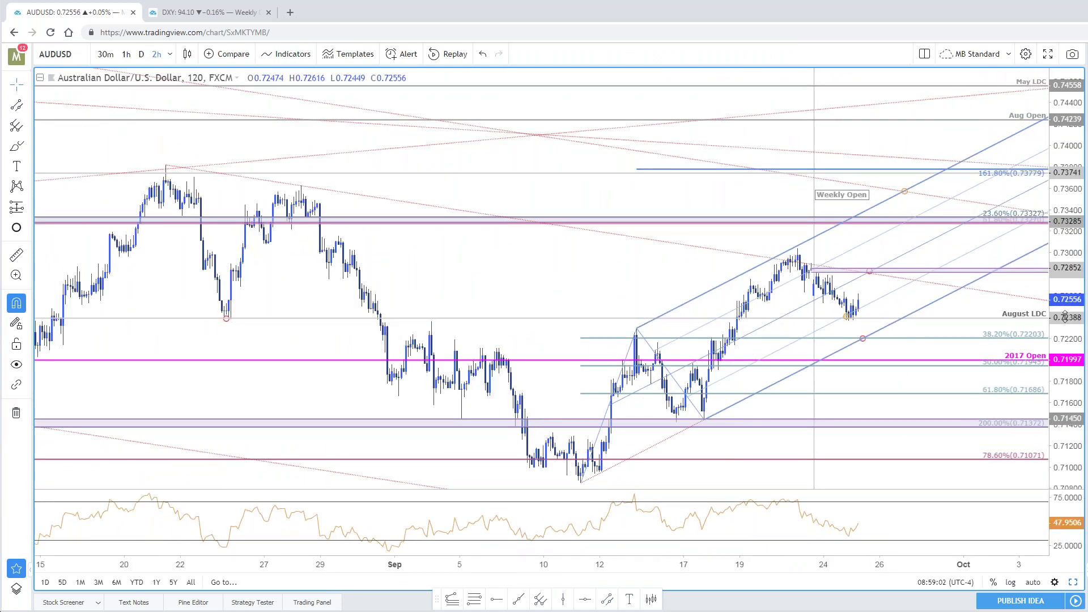
drag(944, 241, 922, 213)
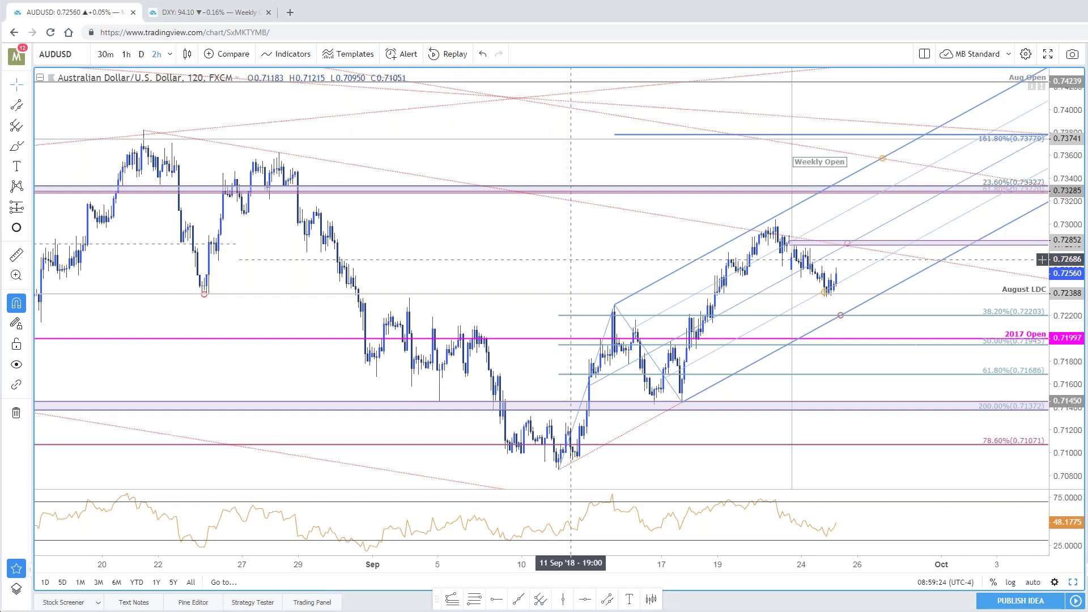
drag(571, 259, 492, 249)
drag(1067, 340, 1067, 307)
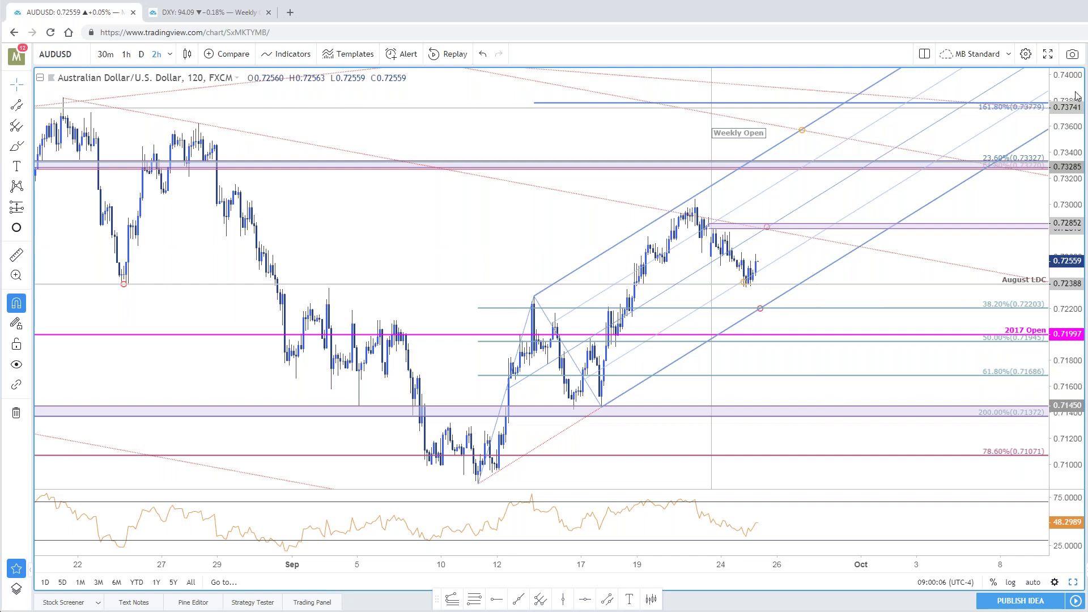
Load NZDUSD and move the orange circle marker to about 0.66205, where the rising trend line meets the 0.66198 level
key(Down)
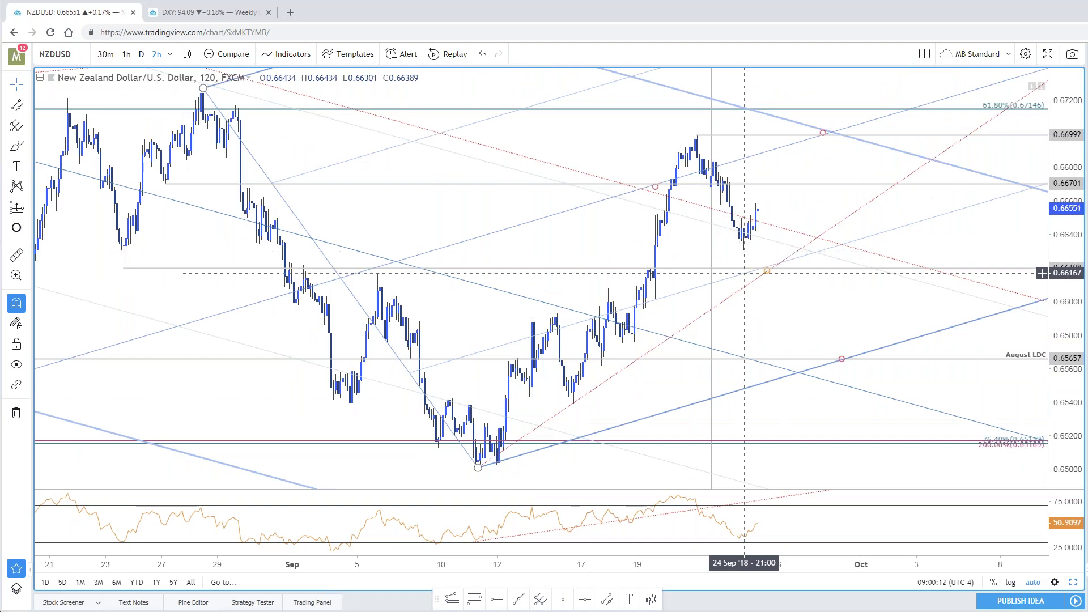
click(768, 272)
drag(769, 274, 775, 270)
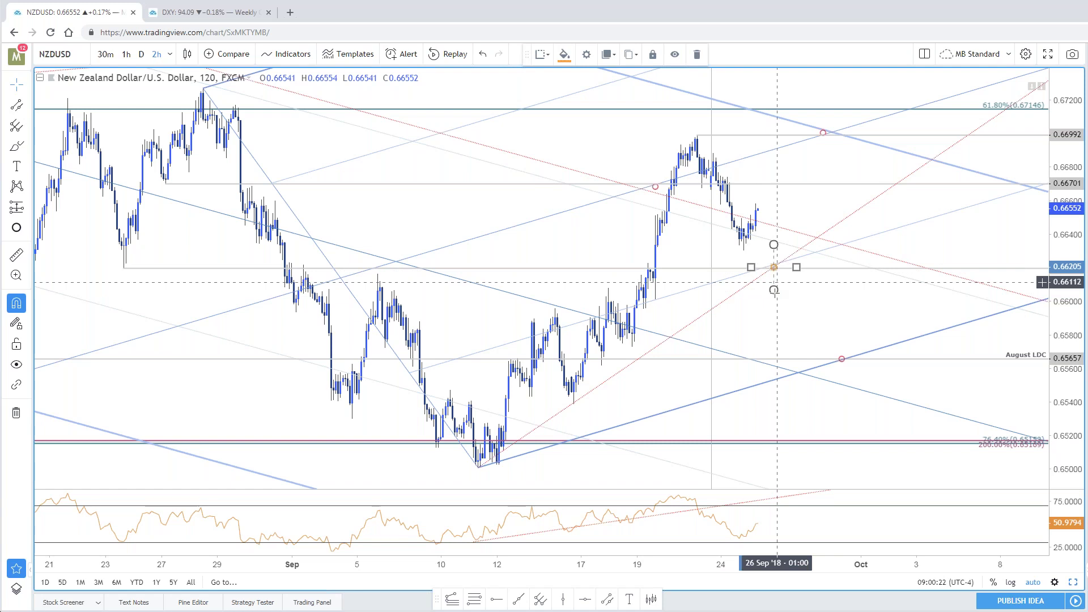
scroll(777, 272, down, 1)
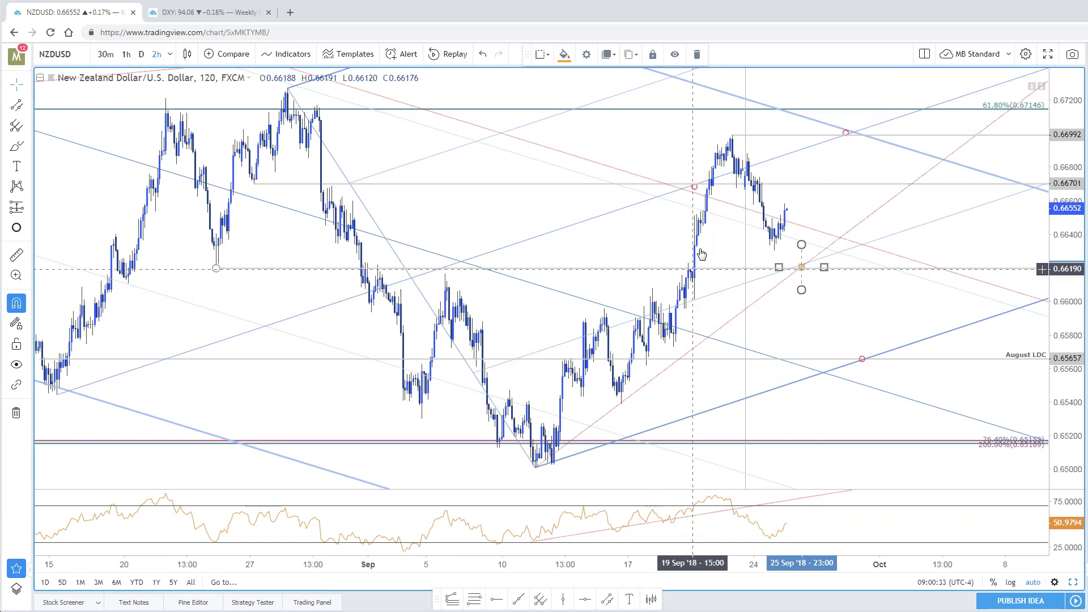
click(712, 294)
Review the two-hour NZDUSD chart back to August and the maximized daily chart back to 2017 against their channels and key levels
scroll(270, 437, down, 2)
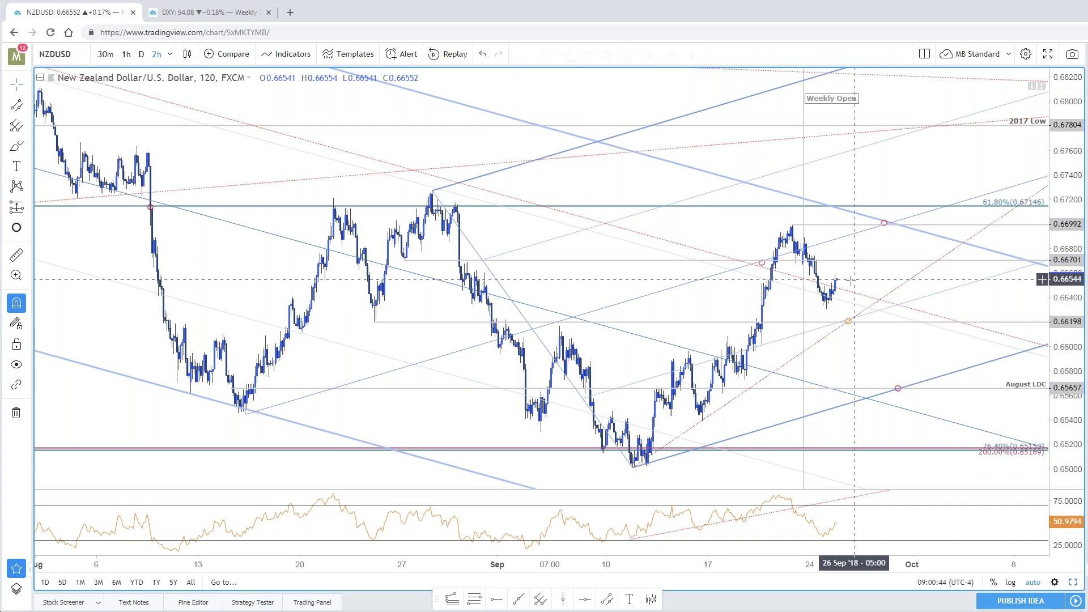
scroll(844, 239, up, 2)
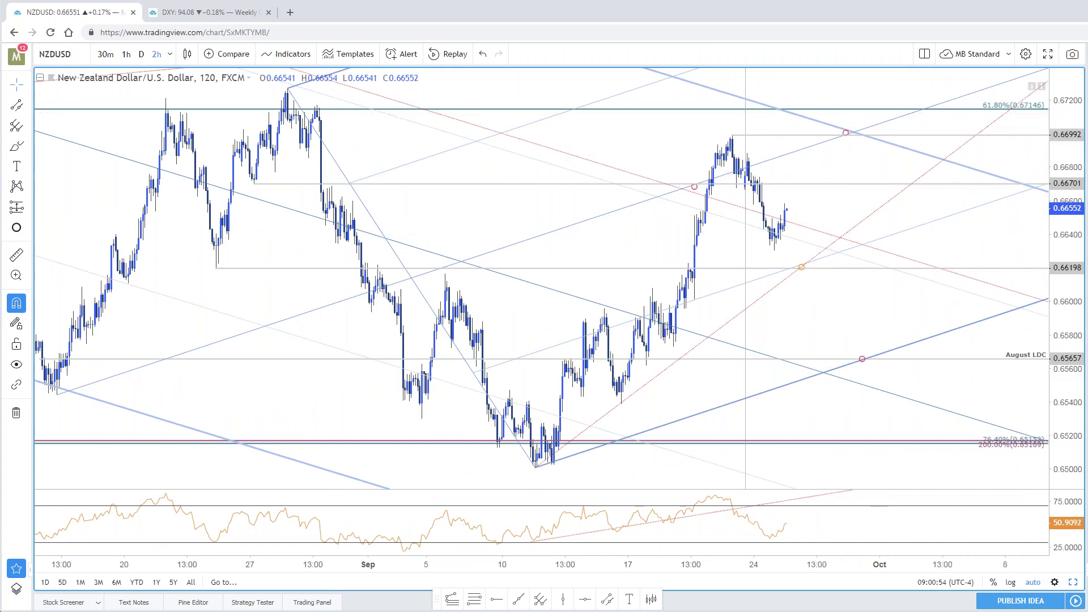
scroll(1048, 313, down, 2)
scroll(1048, 314, down, 1)
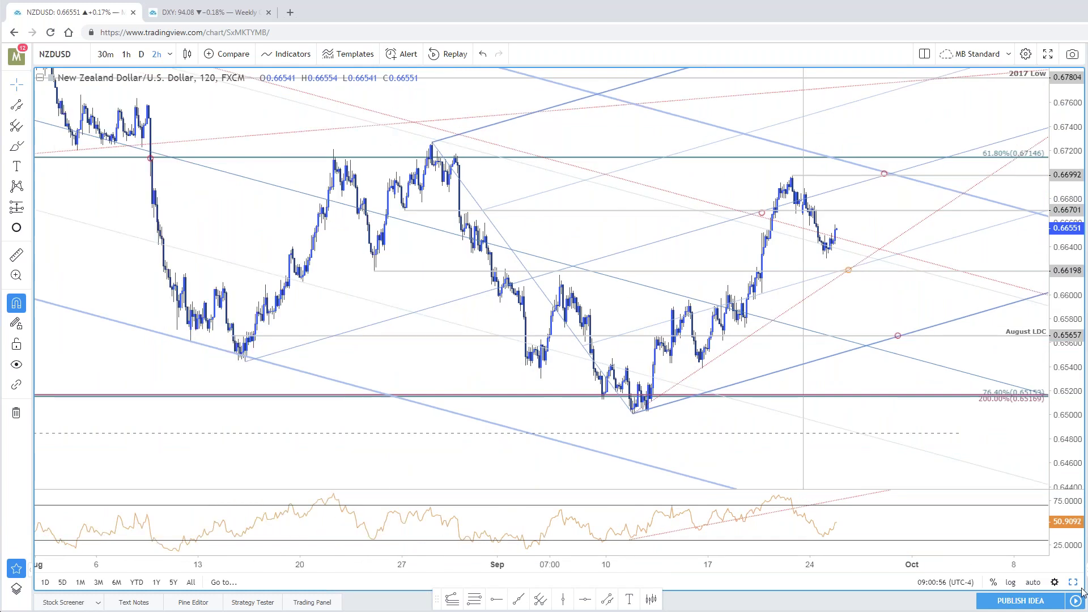
click(1075, 585)
click(1076, 585)
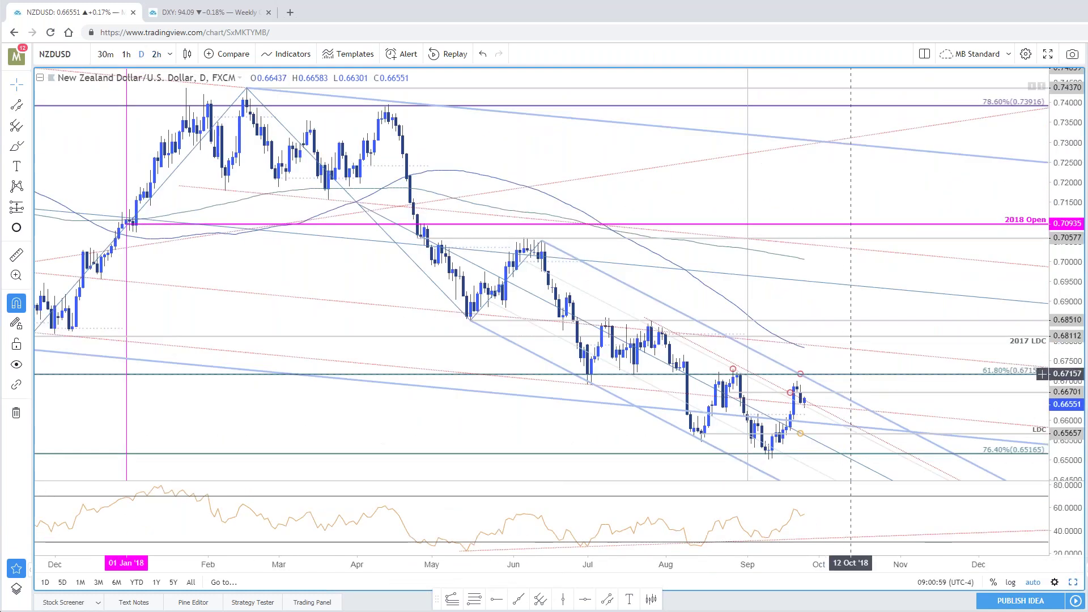
scroll(851, 374, down, 2)
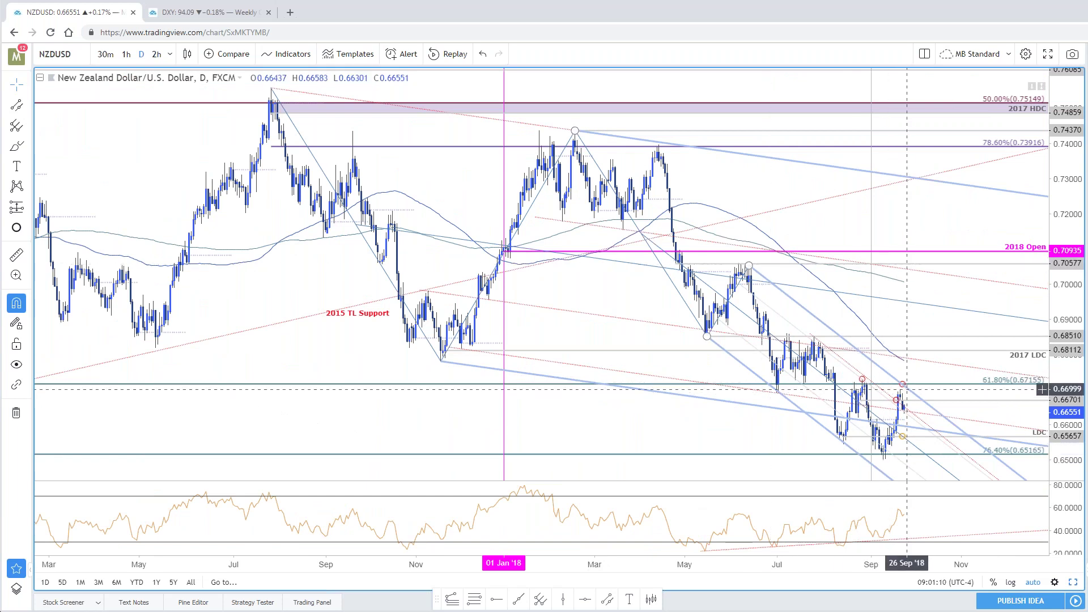
scroll(941, 396, up, 2)
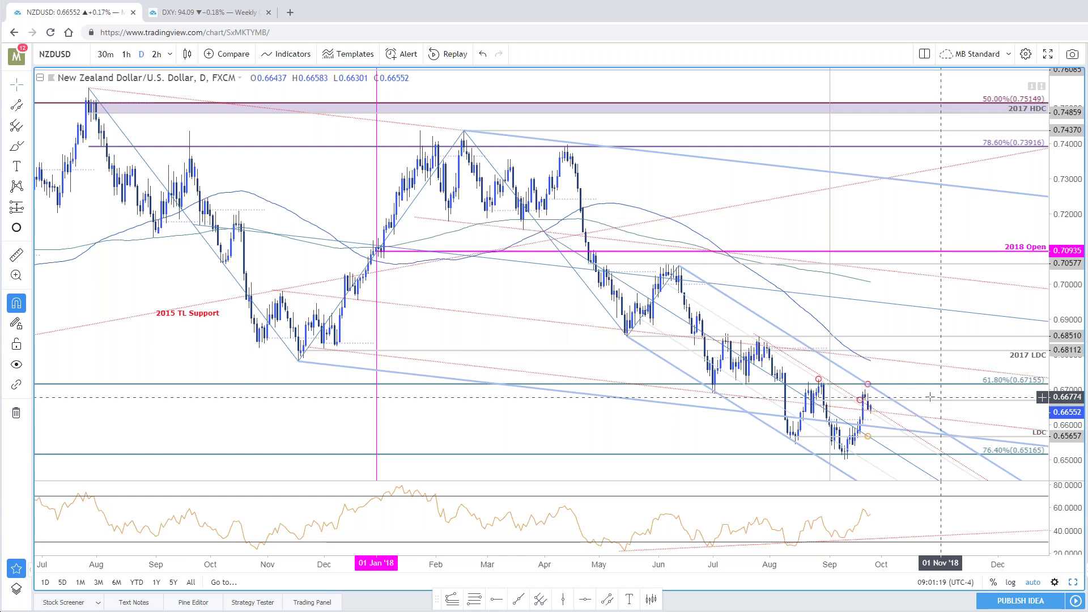
scroll(938, 397, up, 1)
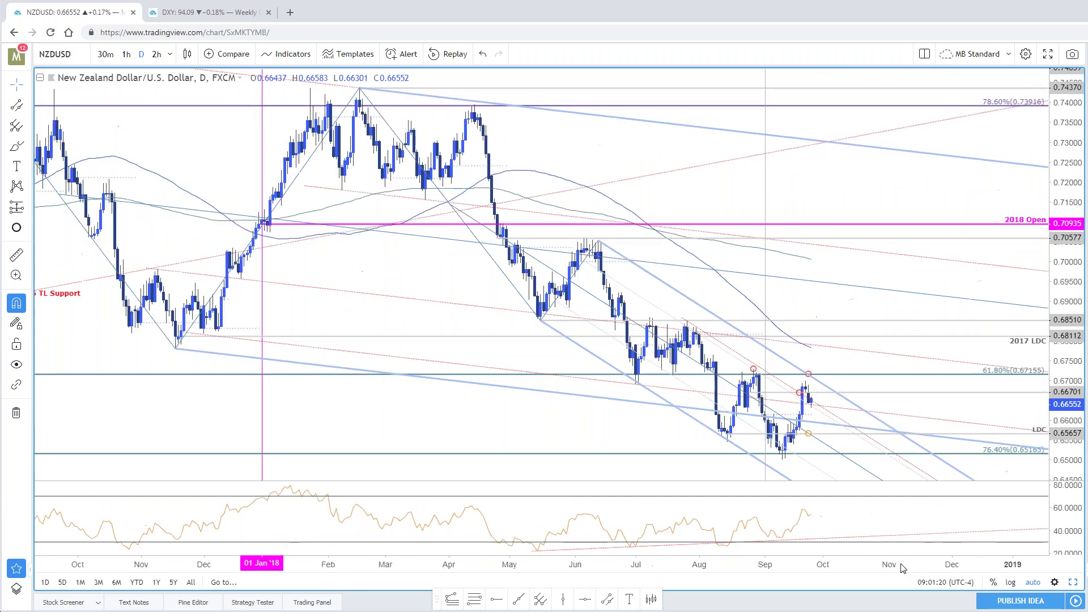
Restore the split NZDUSD layout and reframe the two-hour chart around the September advance with room ahead of price
click(1073, 583)
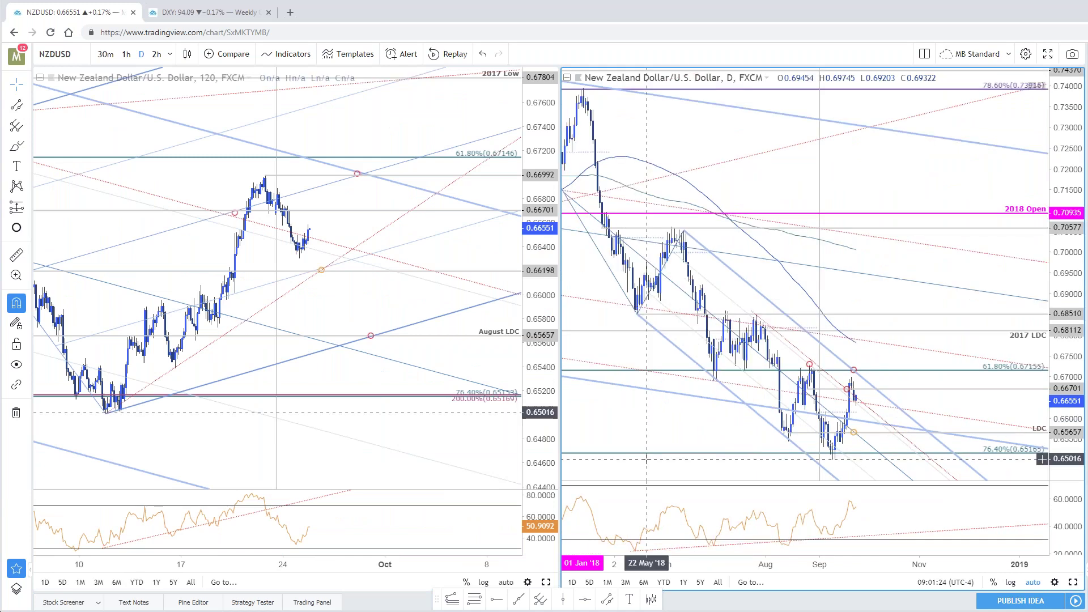
drag(431, 256, 476, 256)
drag(421, 316, 447, 323)
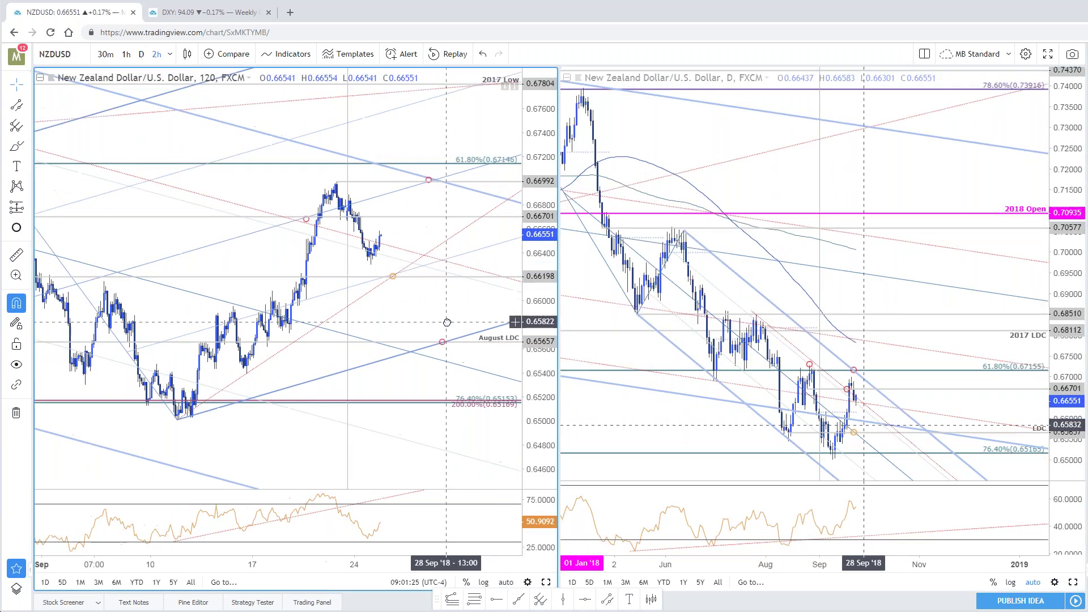
scroll(448, 322, up, 1)
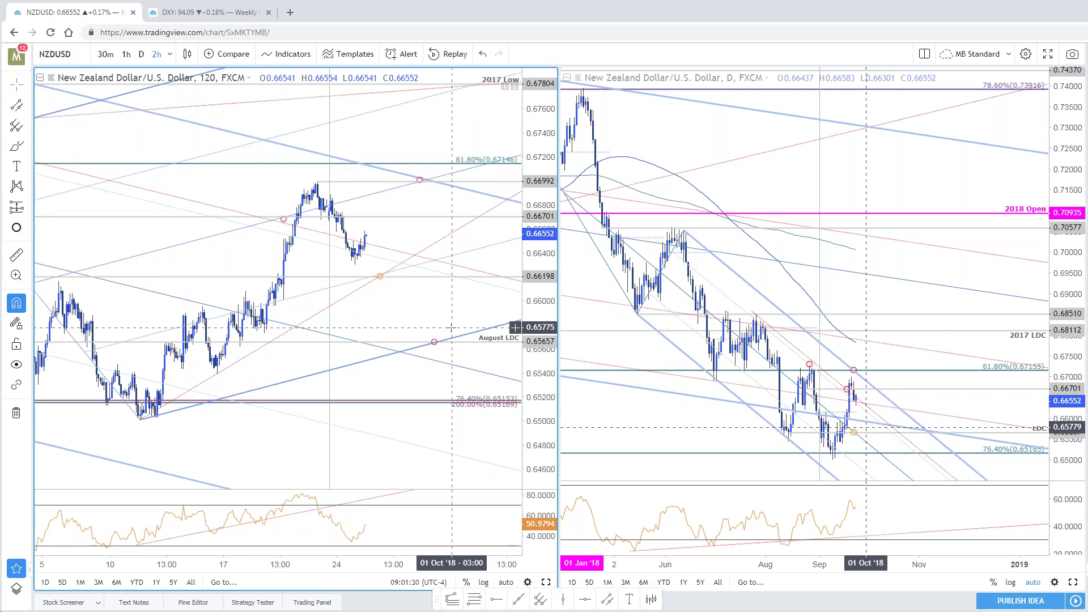
Examine the September advance and pullback on the two-hour NZDUSD chart against the rising trend line and the 0.66198 and 0.66992 levels
scroll(452, 328, up, 1)
scroll(431, 314, up, 1)
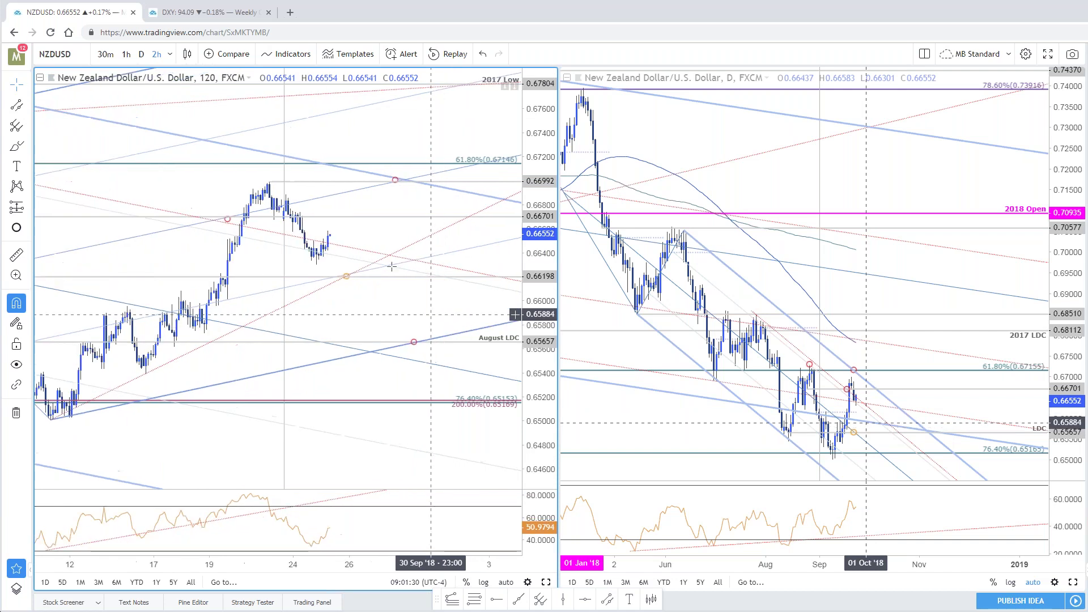
drag(392, 265, 505, 456)
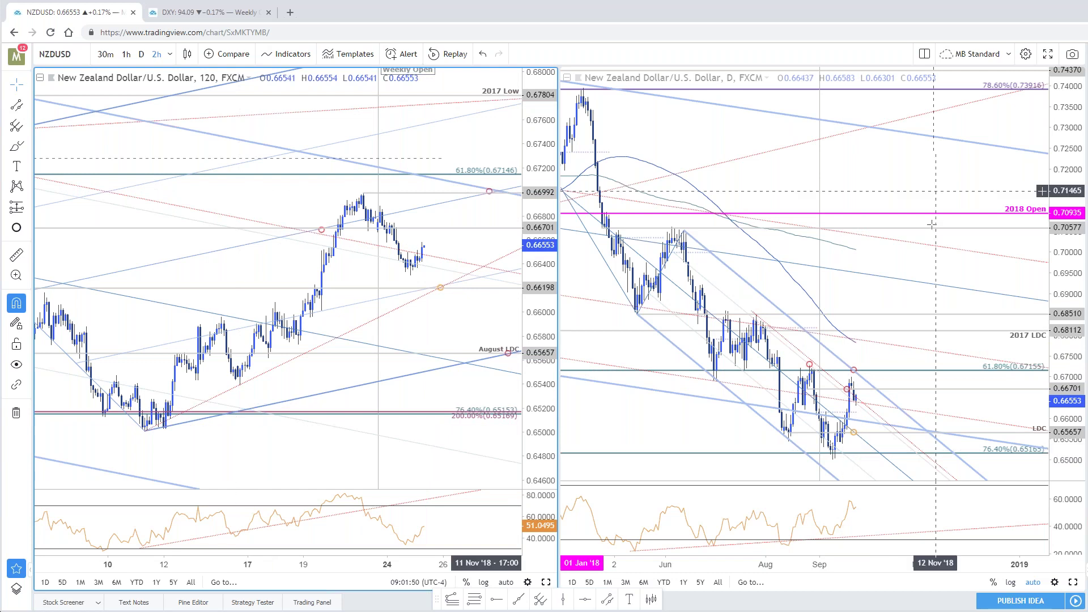
Maximize the daily NZDUSD chart and reframe it from August 2017 through December 2018 to examine the descending channel down to the 76.40% level
scroll(932, 225, down, 2)
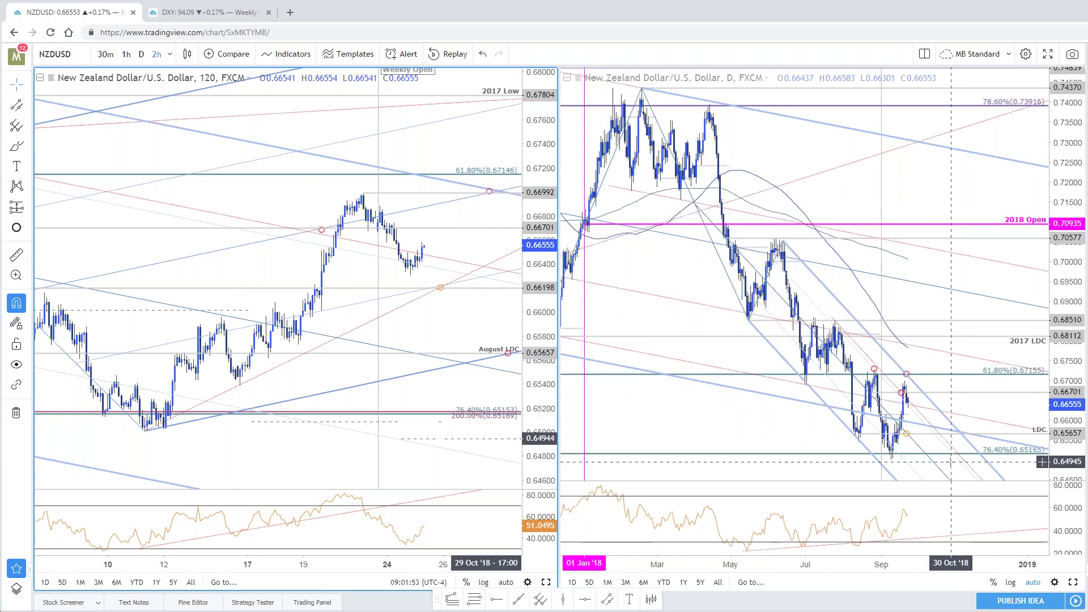
click(1073, 584)
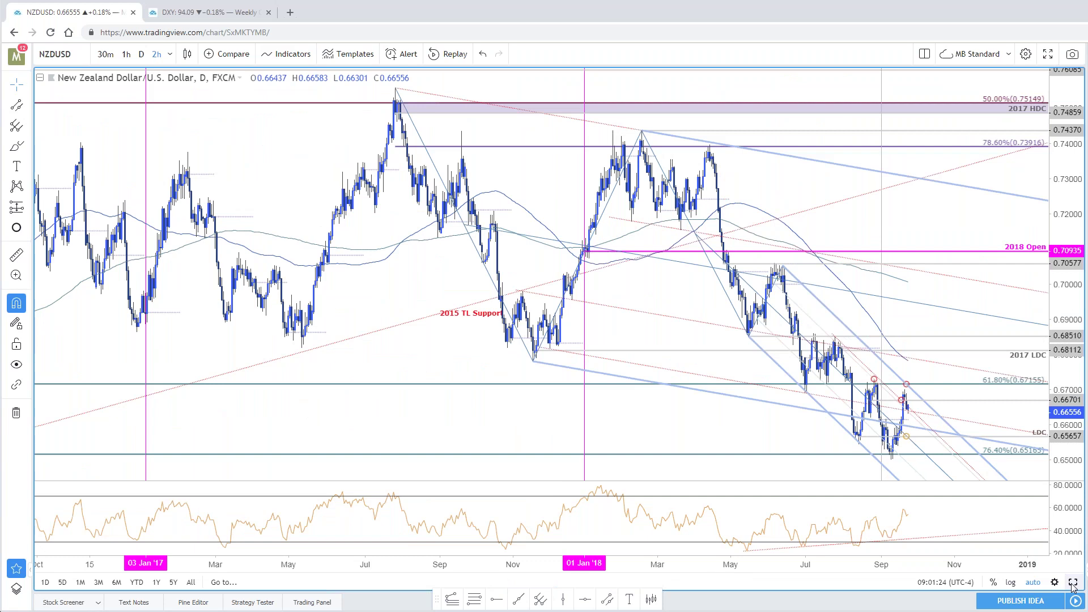
click(1073, 583)
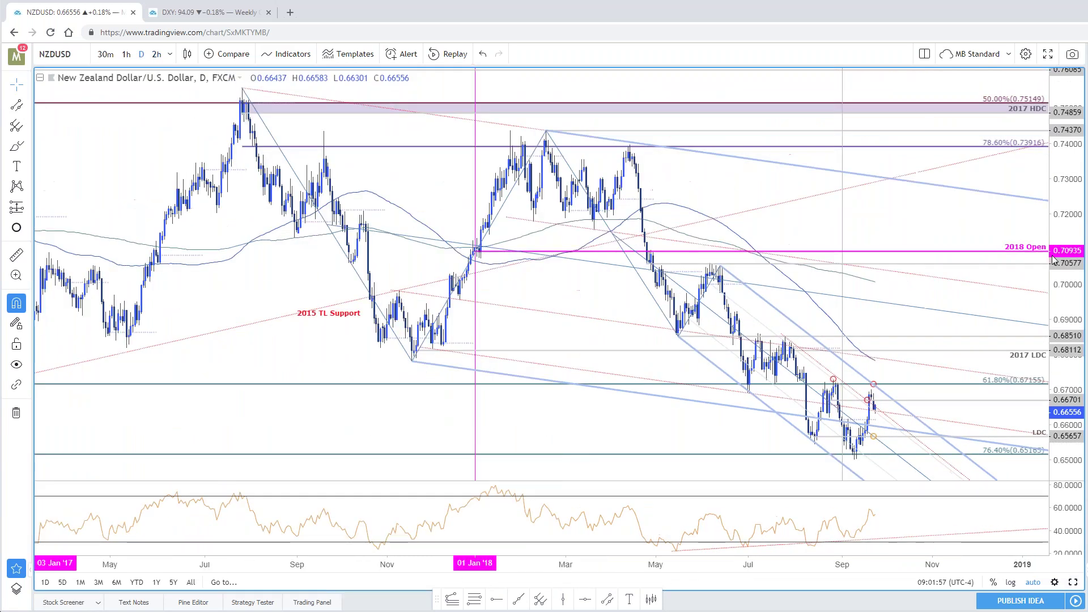
drag(1052, 260, 1053, 285)
drag(918, 216, 895, 169)
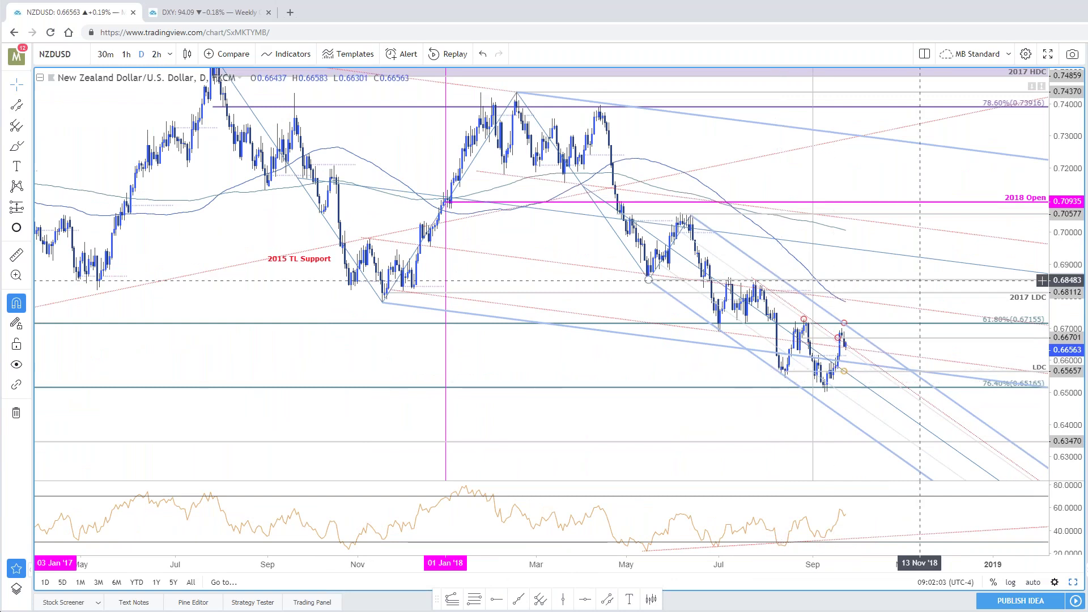
scroll(917, 300, up, 2)
drag(839, 273, 842, 305)
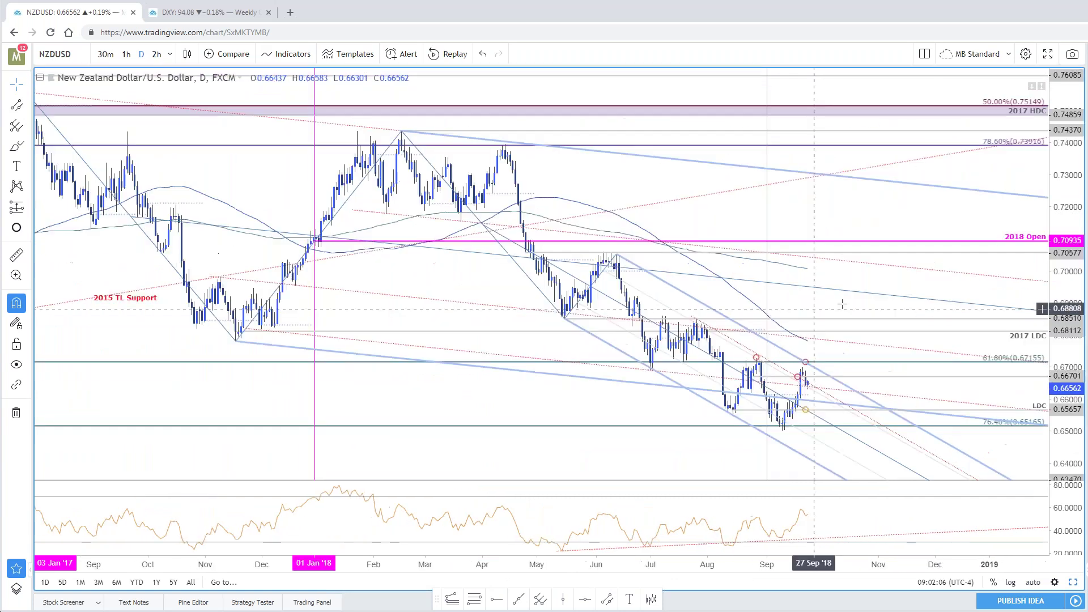
drag(1065, 267, 1065, 216)
drag(811, 300, 821, 297)
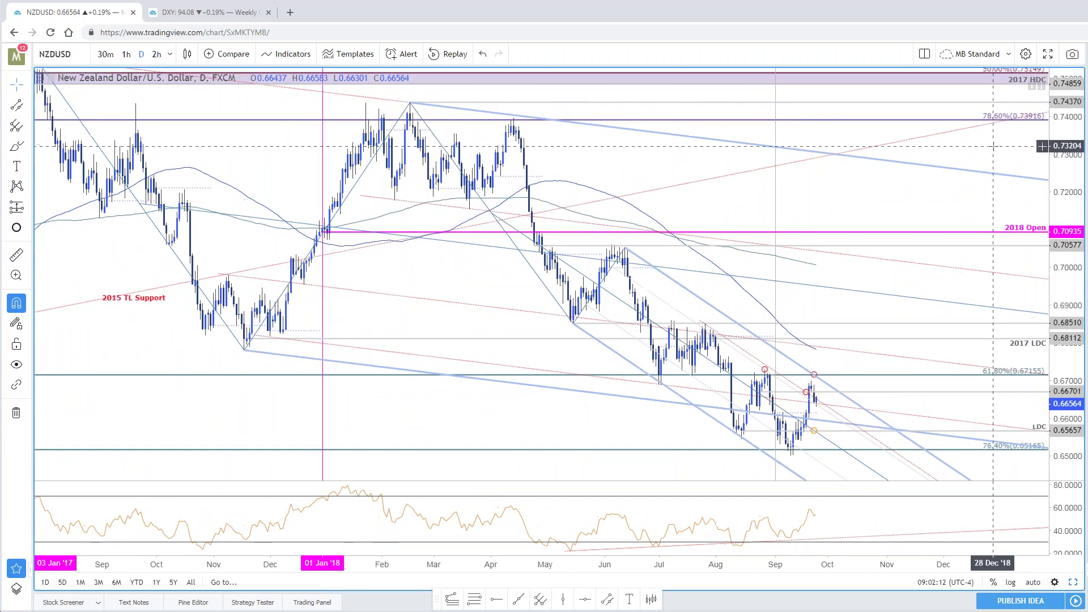
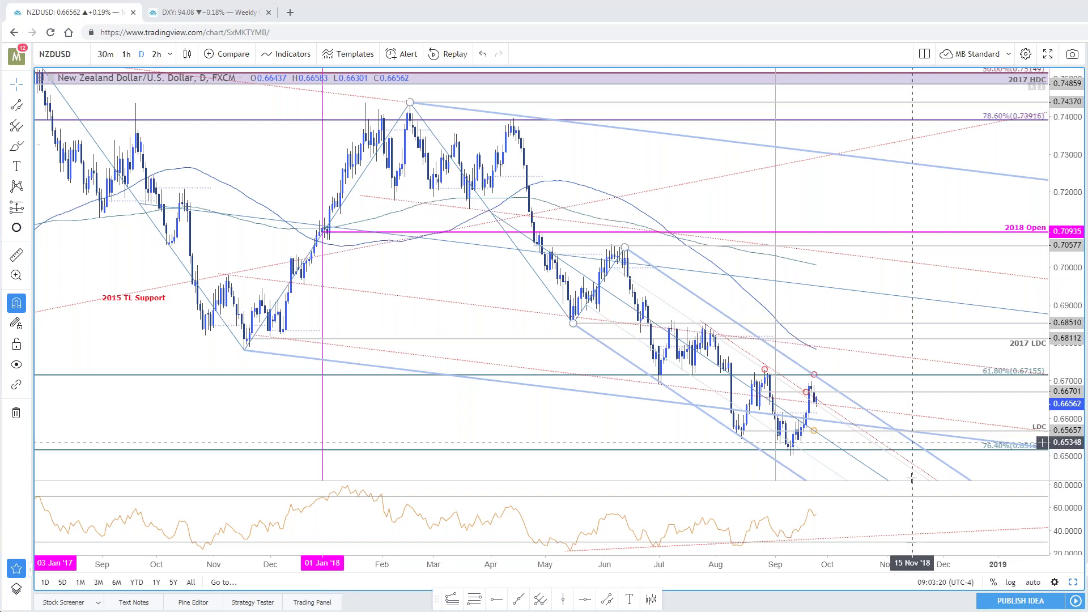
Reframe the daily NZDUSD chart with room ahead of price to examine the descending channel and the 61.80% and 76.40% levels
drag(935, 362, 830, 301)
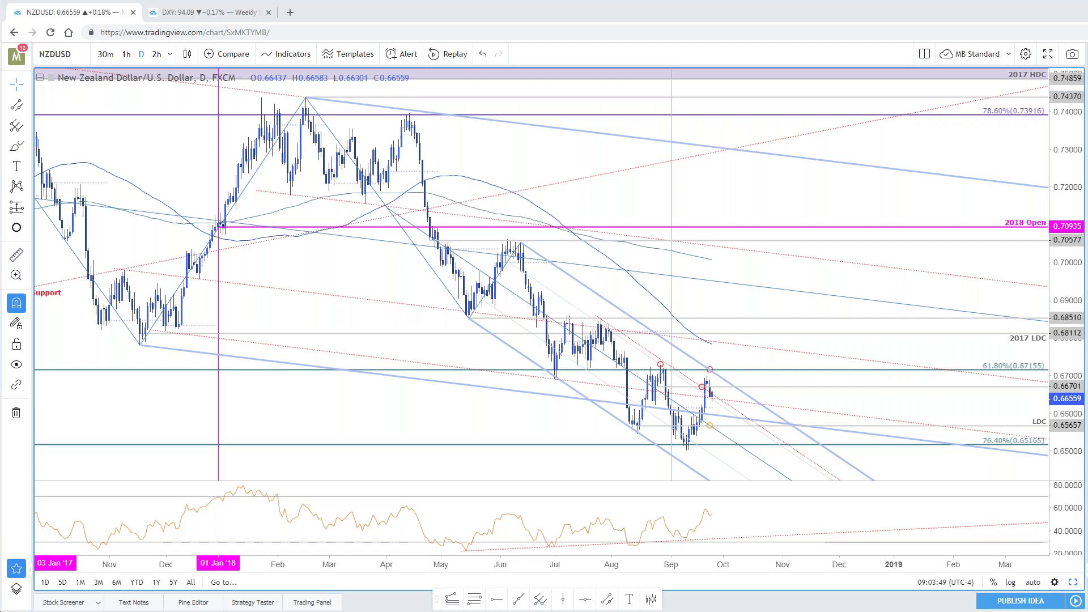
drag(705, 328, 791, 287)
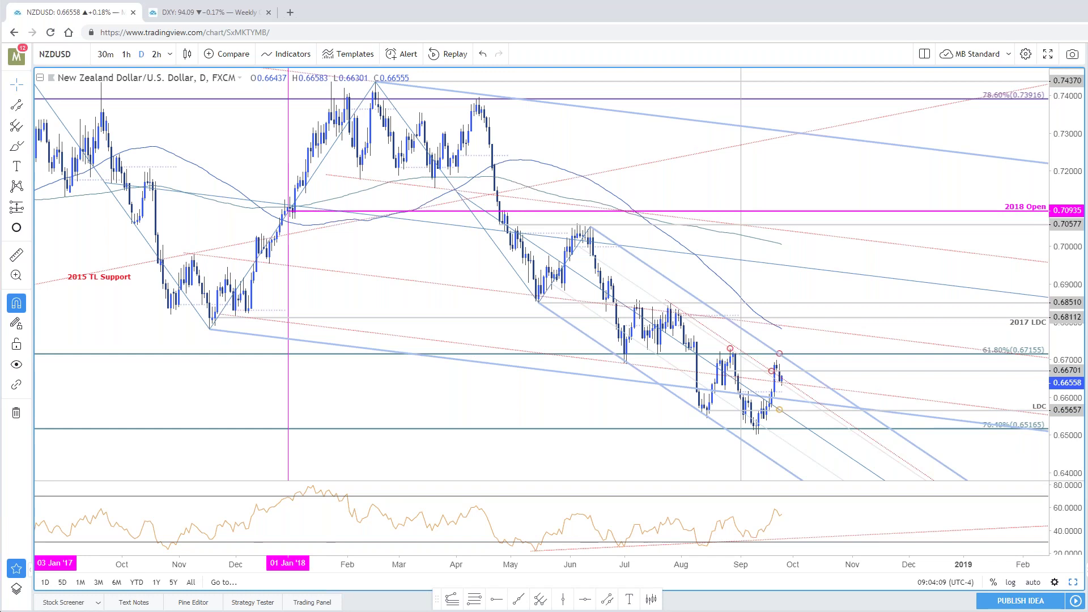
Change the charts to GBPUSD in the split layout and reframe the two-hour chart around September with room ahead of price
key(Down)
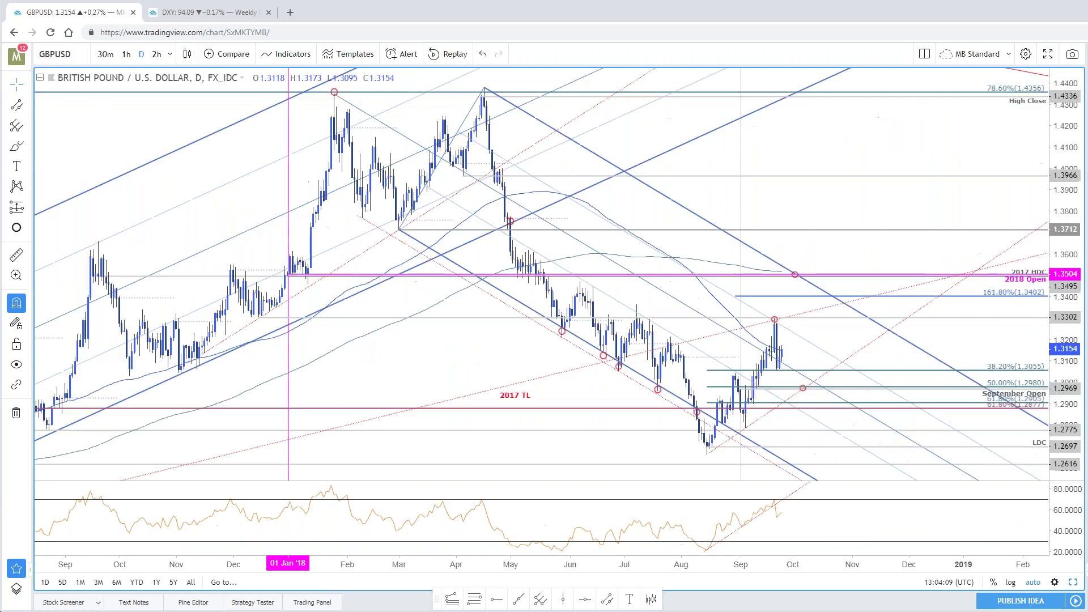
drag(831, 380, 811, 379)
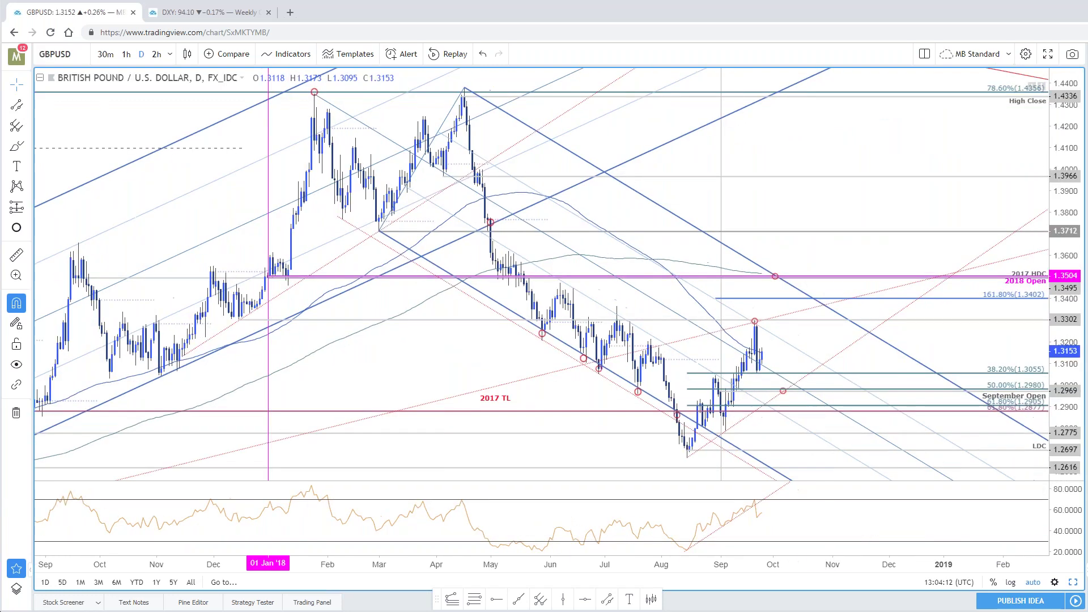
click(1073, 583)
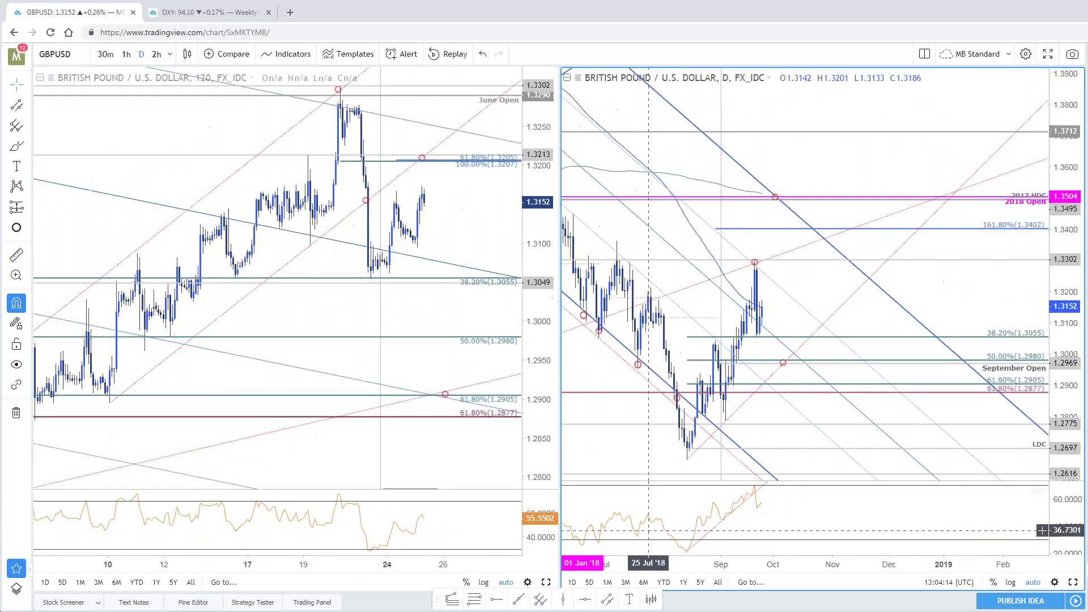
drag(427, 260, 391, 292)
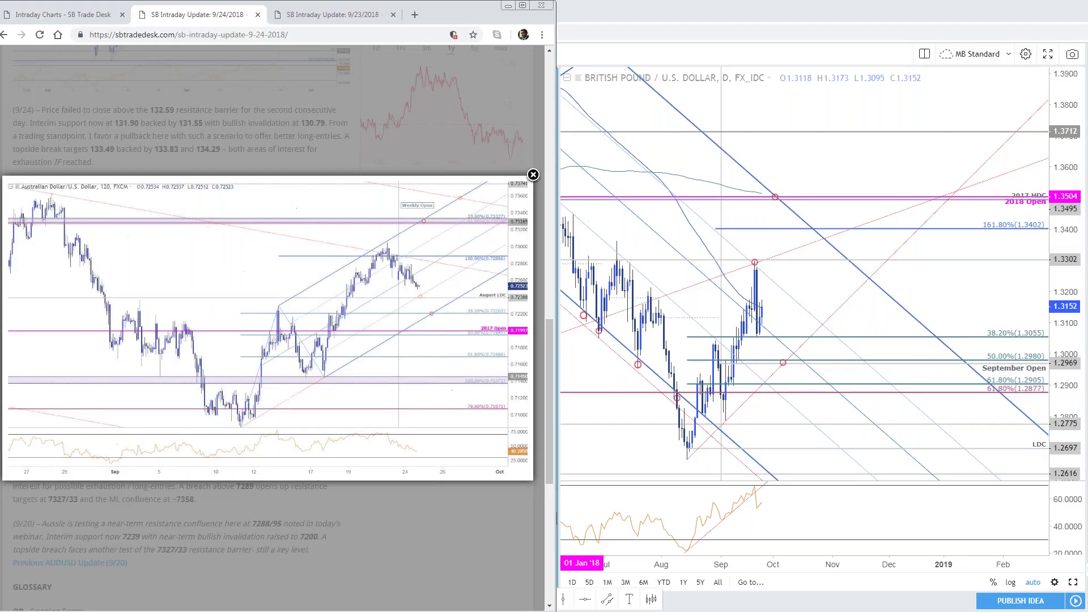
Switch to the trade notes in the browser and read the GBPUSD section of the 9/23/2018 intraday update
click(466, 284)
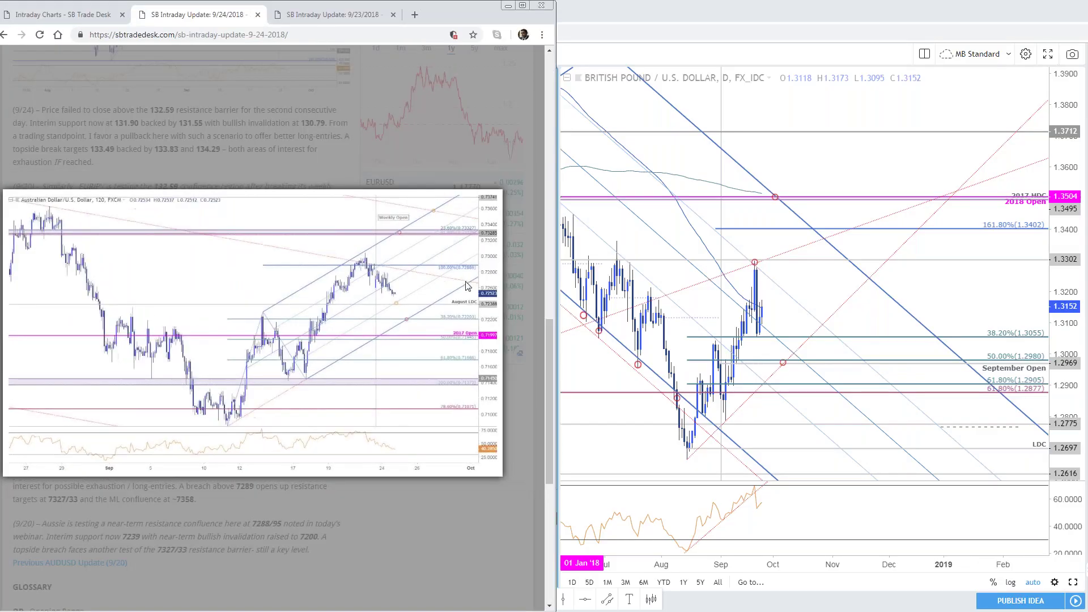
scroll(397, 170, down, 5)
click(316, 19)
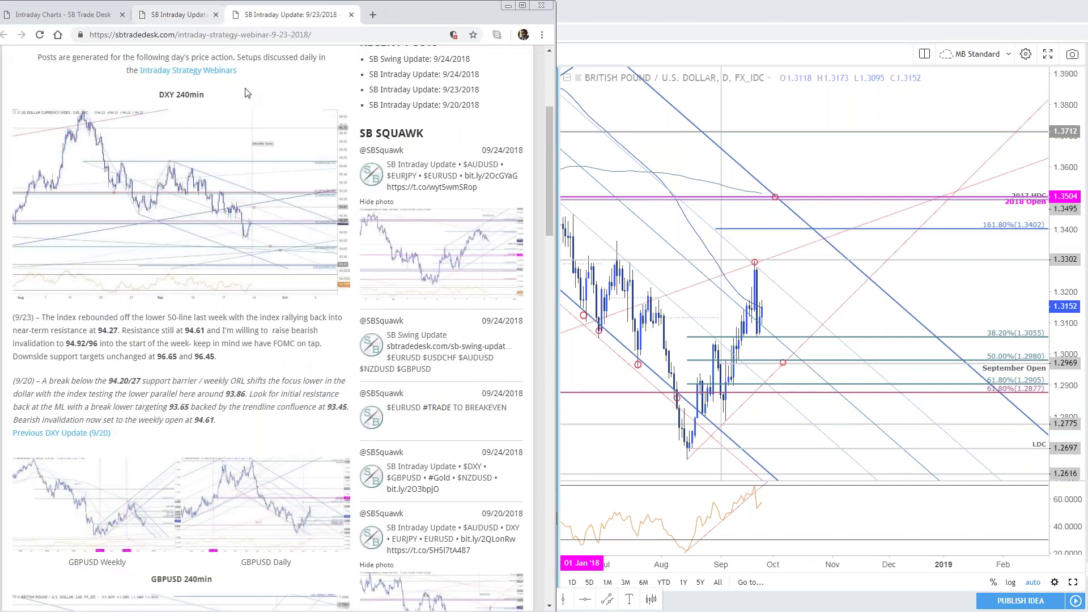
scroll(294, 261, down, 8)
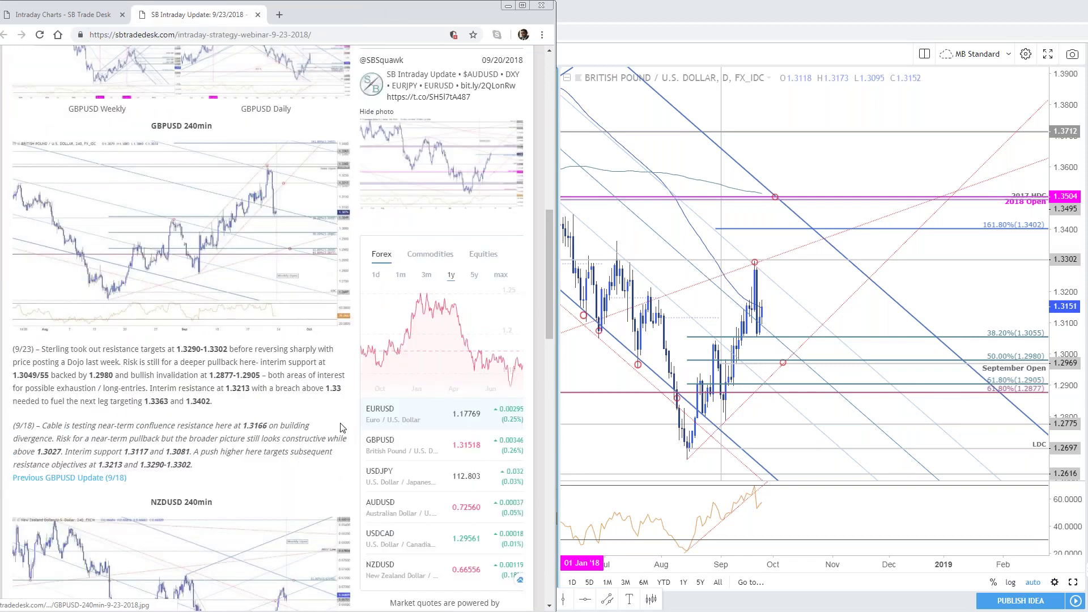
scroll(340, 428, up, 1)
Enlarge the GBPUSD 240min chart in the update and examine it alongside the written notes
click(318, 317)
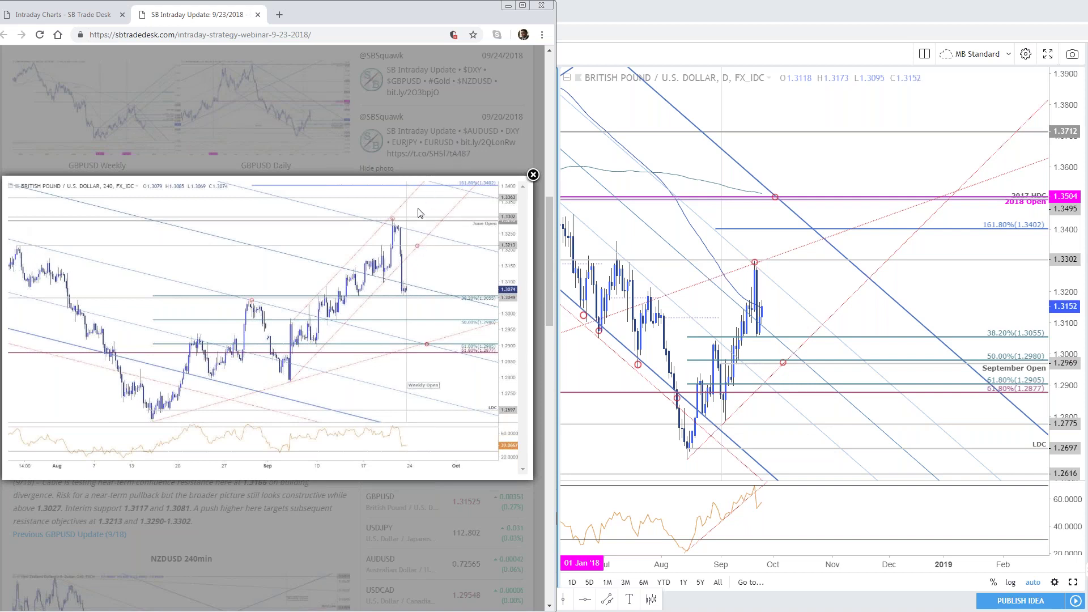
click(533, 175)
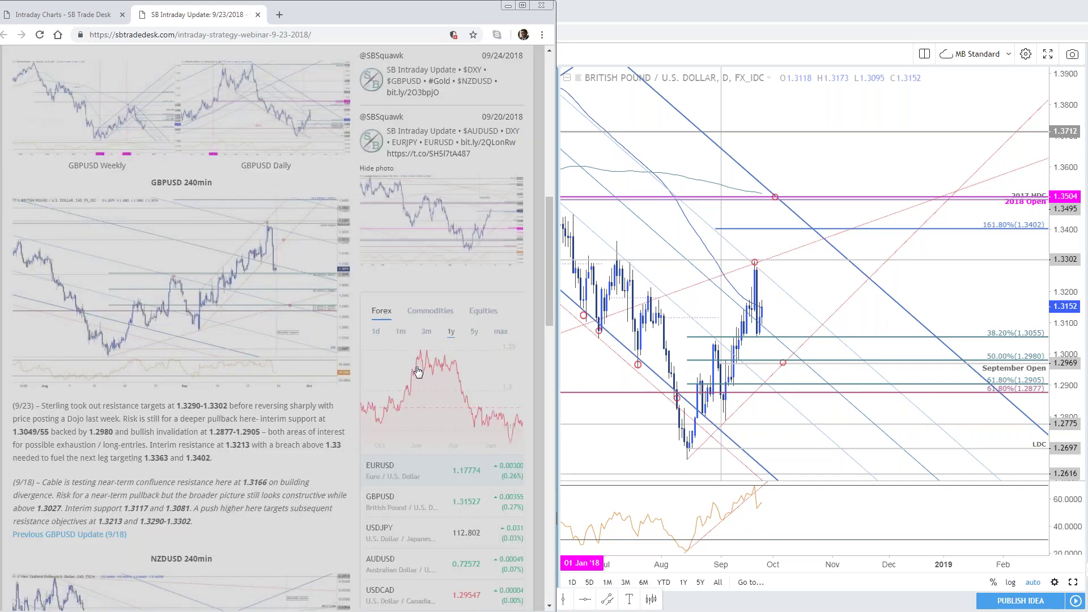
scroll(418, 372, down, 1)
click(334, 291)
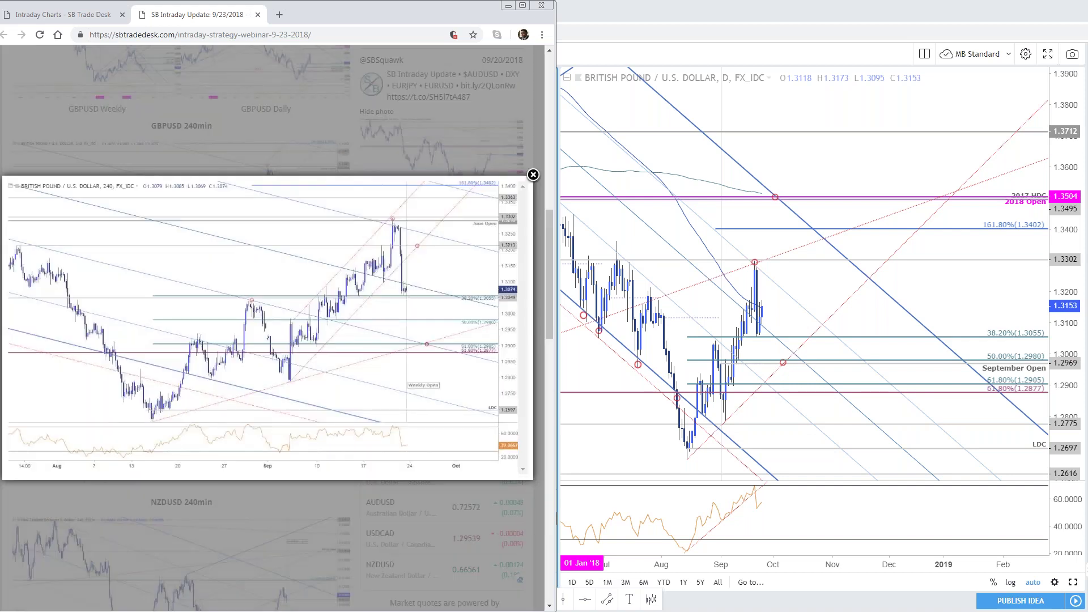
Return to TradingView and maximize the two-hour GBPUSD chart, framed from mid-August to early October
click(786, 272)
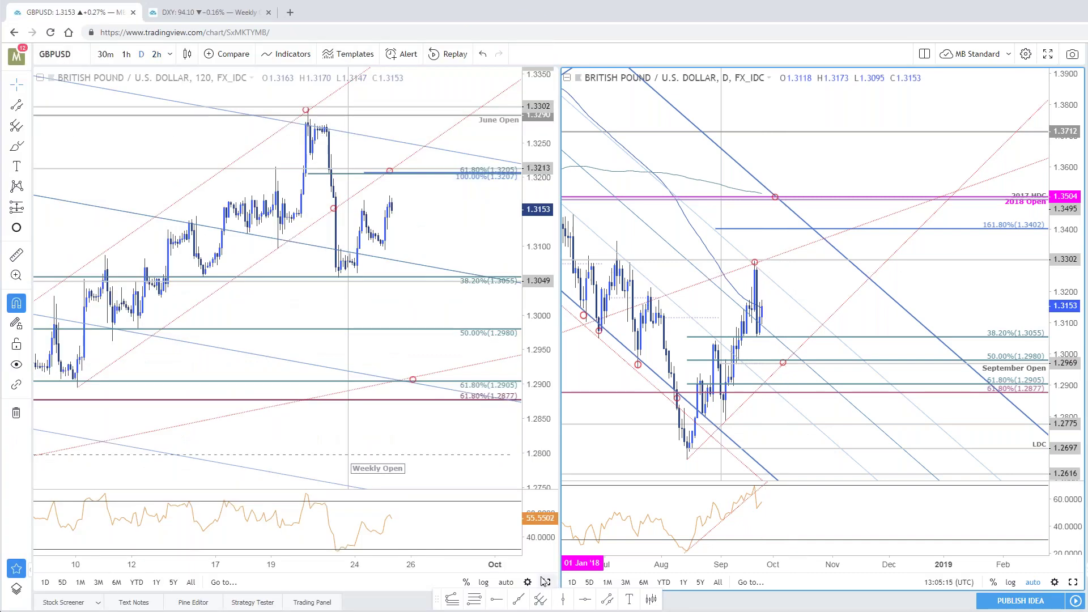
click(544, 582)
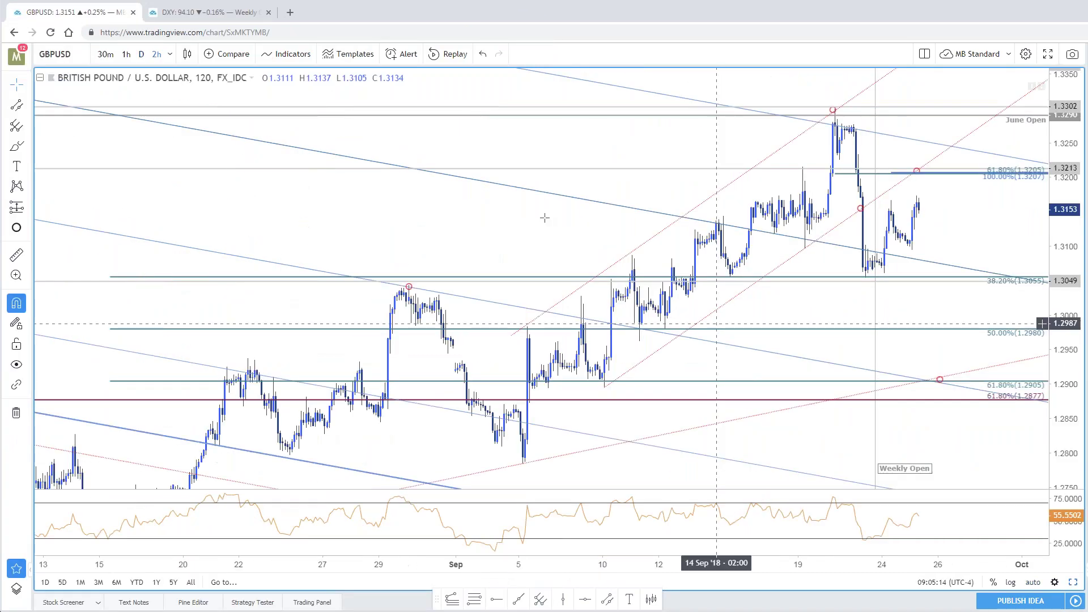
drag(363, 234, 347, 228)
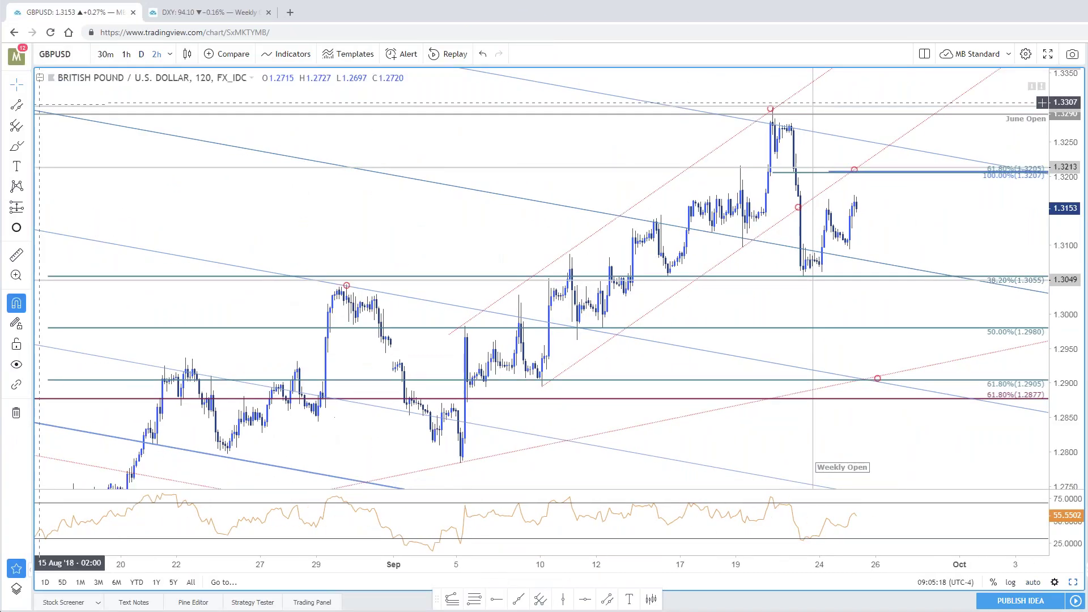
Compare the two-hour GBPUSD chart with the notes' enlarged chart and reframe it to include the 1.3363 level
key(alt+Tab)
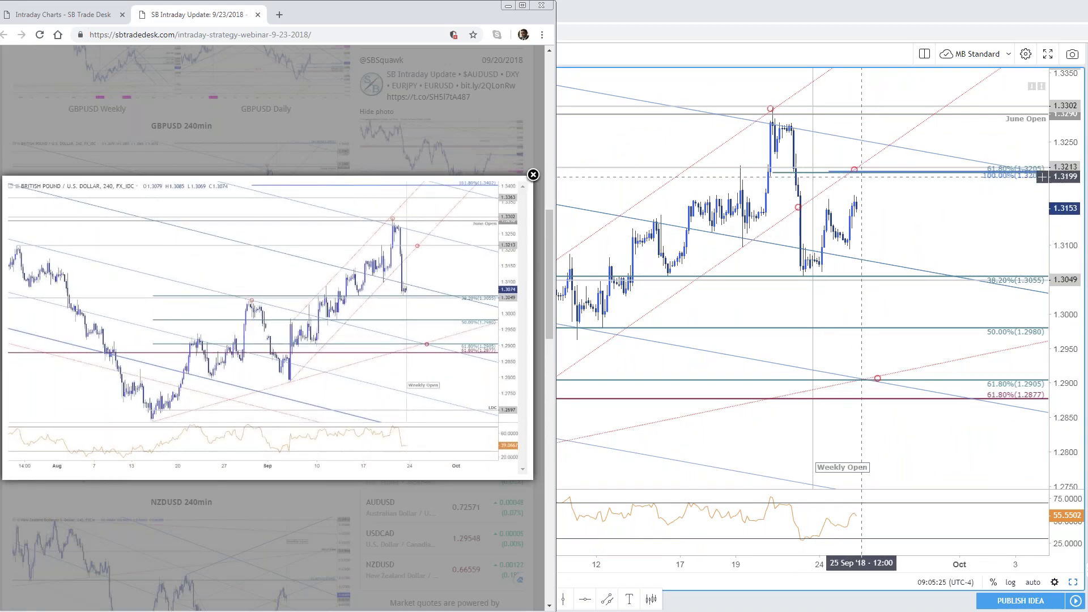
click(832, 170)
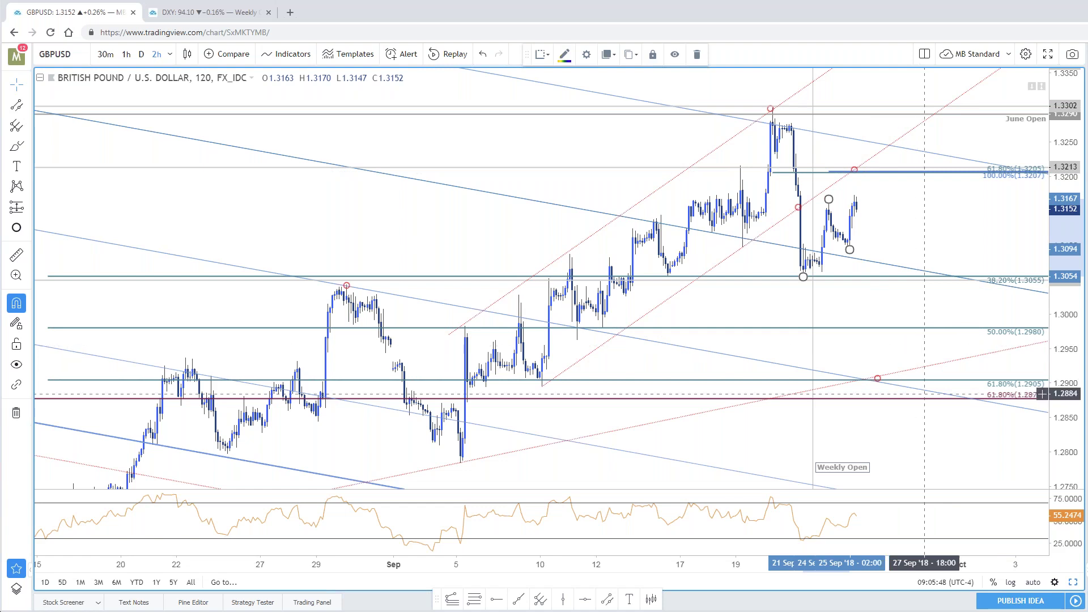
drag(871, 215, 760, 211)
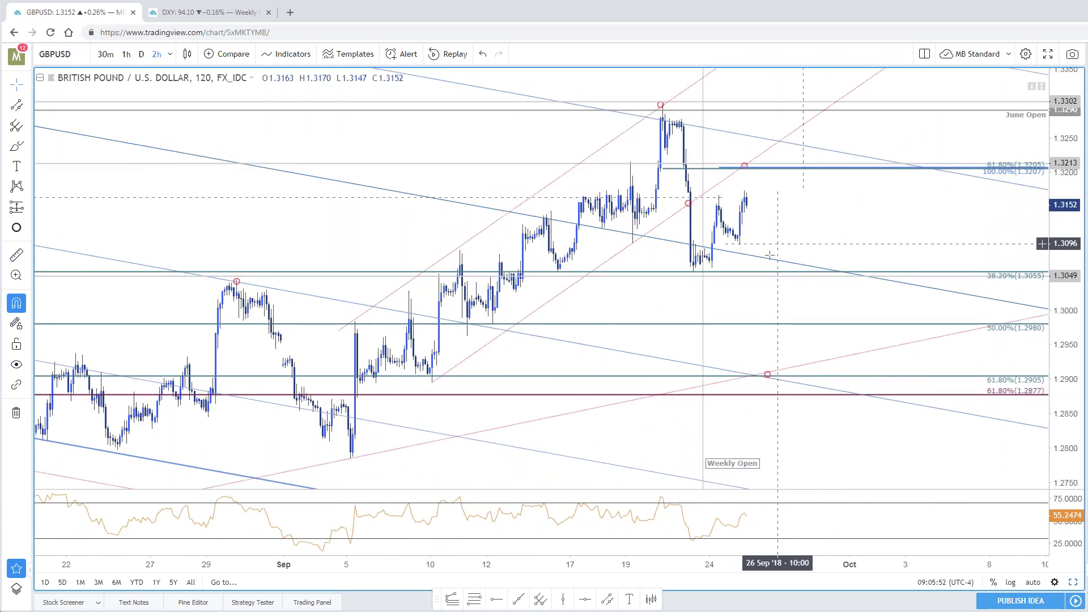
drag(867, 240, 869, 248)
drag(1064, 236, 1064, 266)
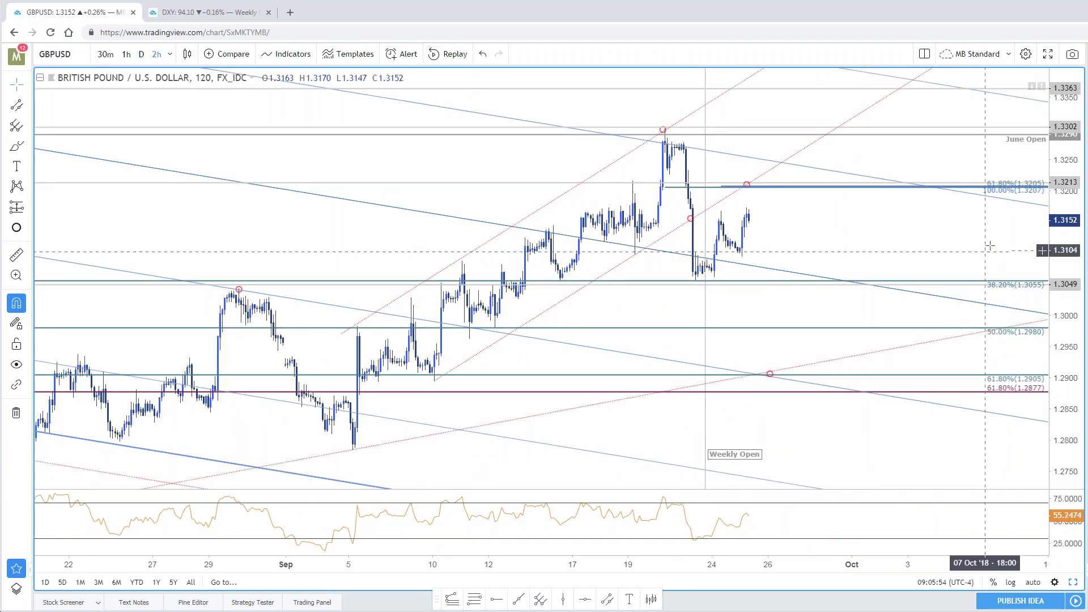
drag(989, 245, 997, 233)
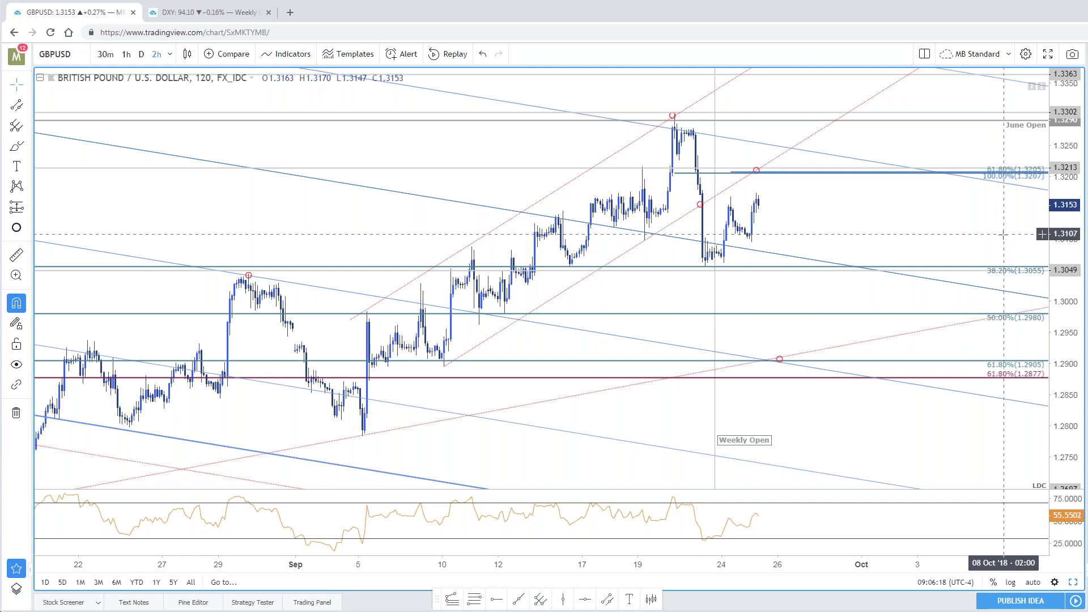
Examine the confluence of the 61.80% retracement at 1.3205 and the 100.00% extension at 1.3207 above current GBPUSD price
click(720, 173)
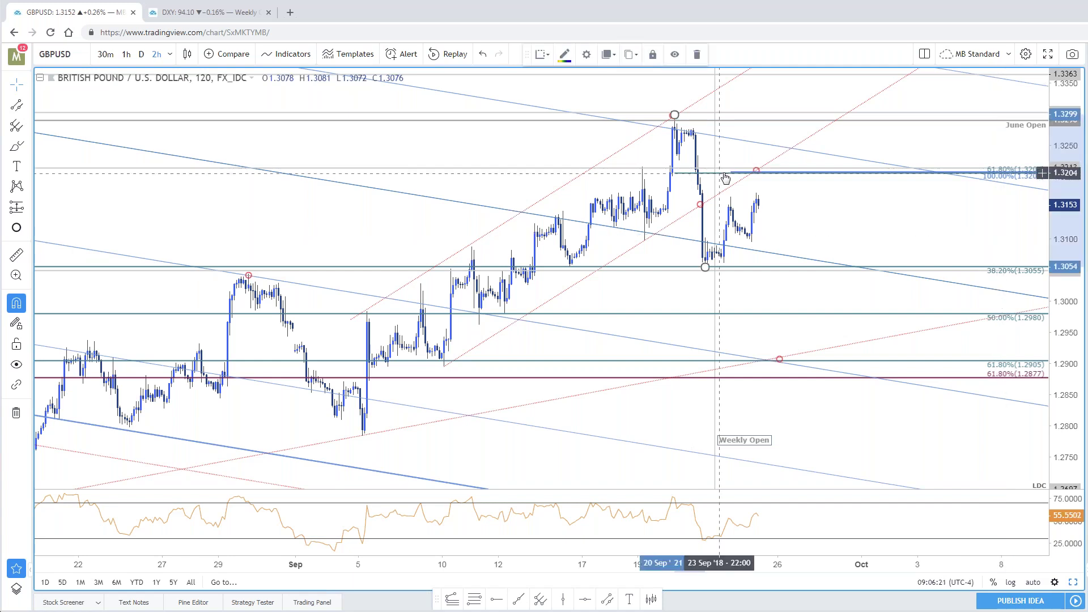
click(734, 173)
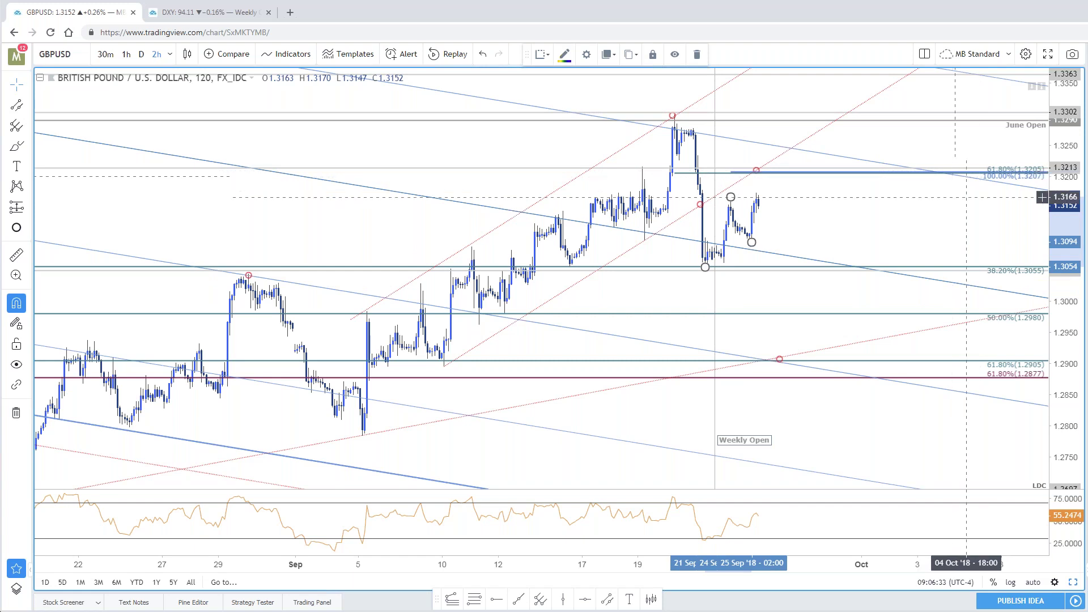
drag(964, 210, 958, 210)
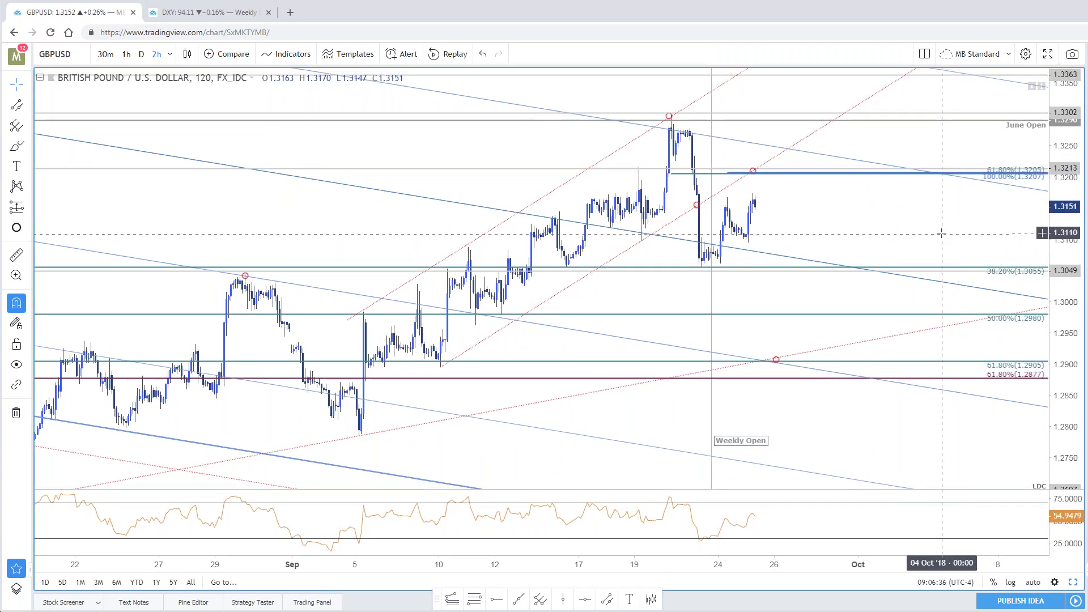
scroll(1042, 210, down, 2)
scroll(882, 224, up, 2)
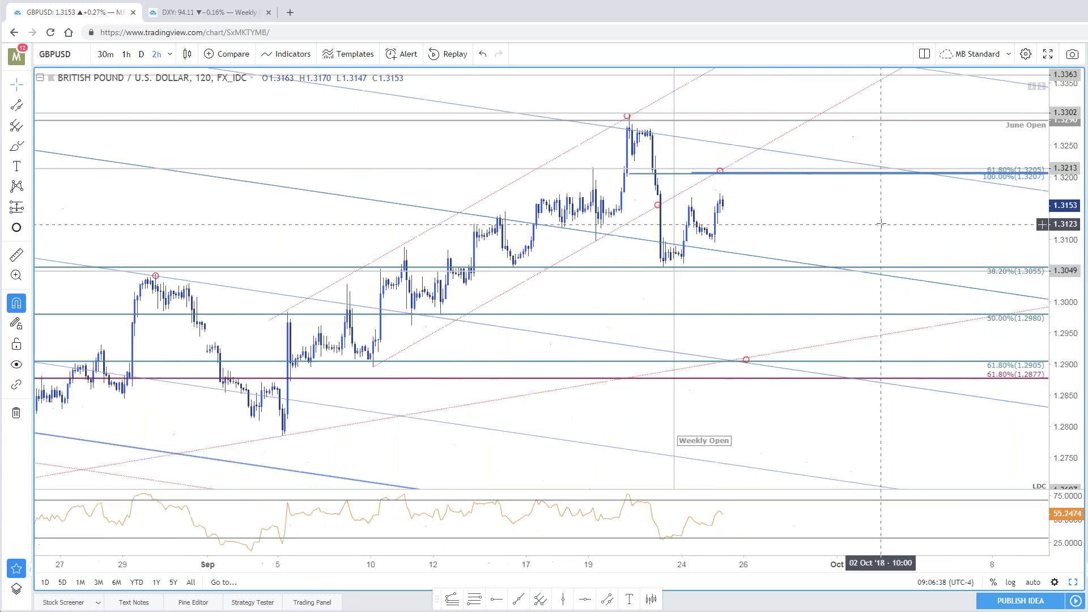
scroll(881, 224, down, 1)
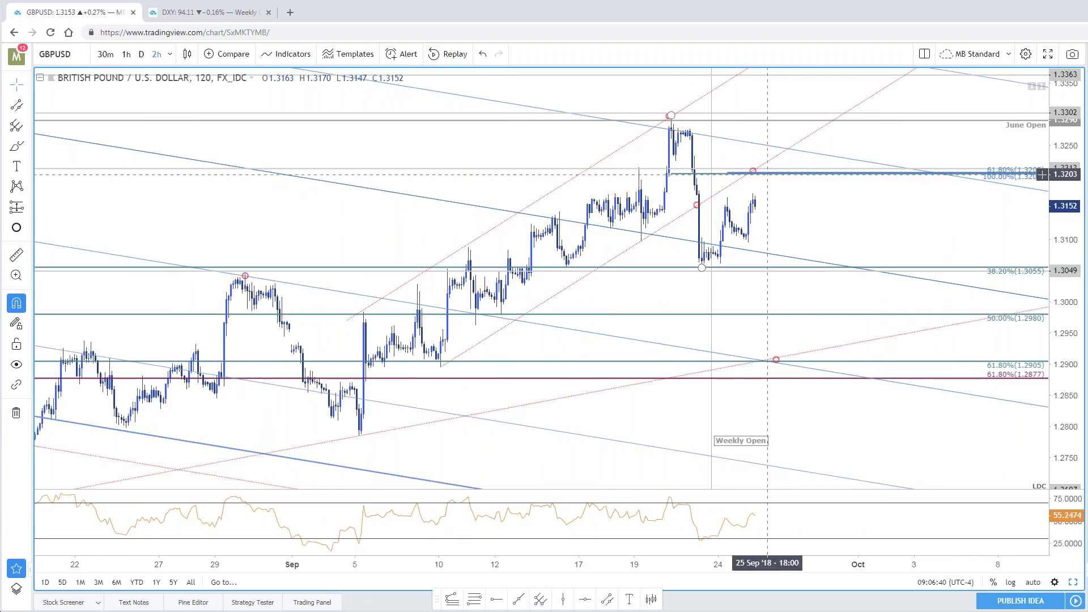
drag(781, 202, 765, 201)
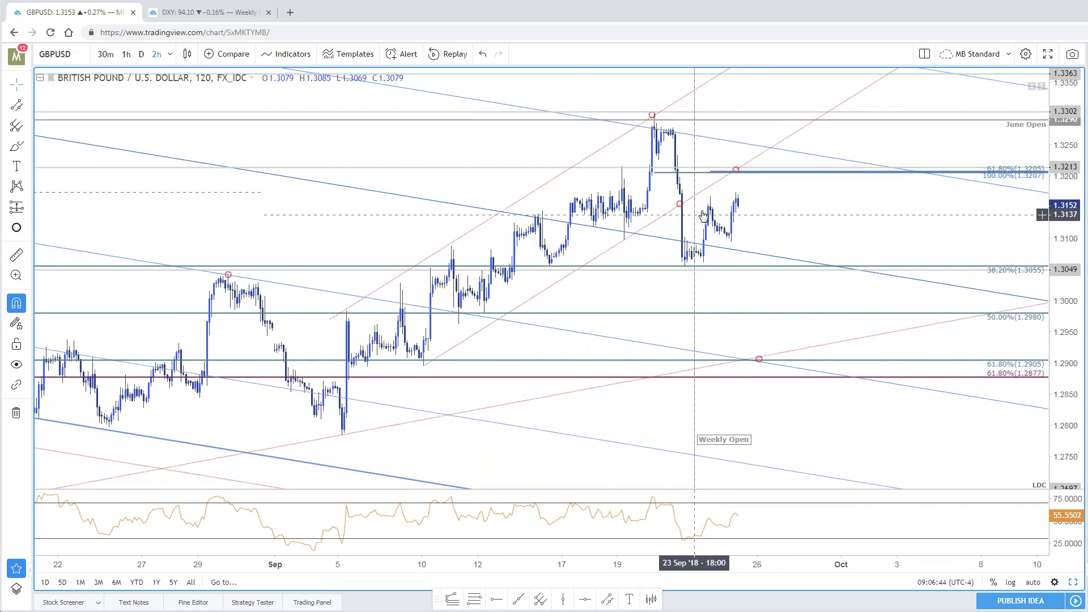
drag(807, 214, 804, 213)
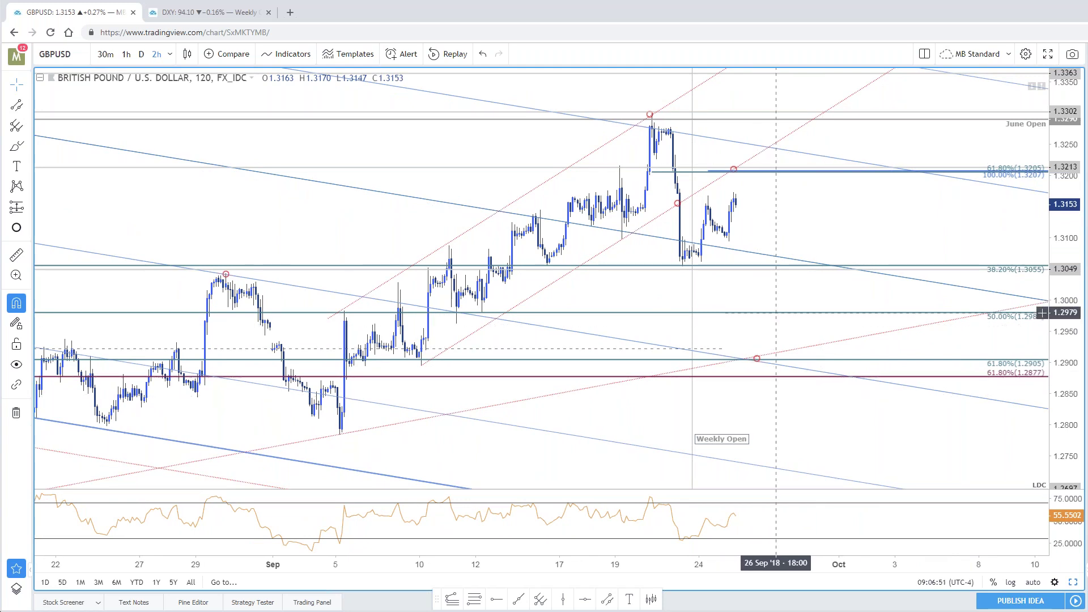
Move the red circle marker from the 1.3213 resistance up to the upper channel line near the 161.80% extension, at about 1.3407
drag(817, 237, 829, 293)
drag(1079, 230, 1078, 256)
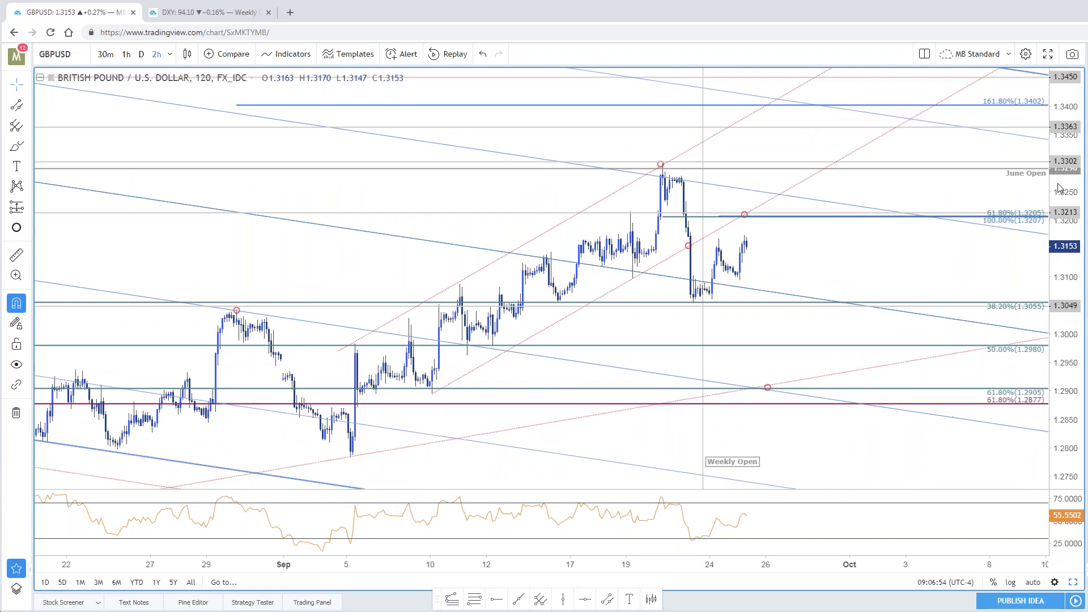
scroll(1077, 238, down, 3)
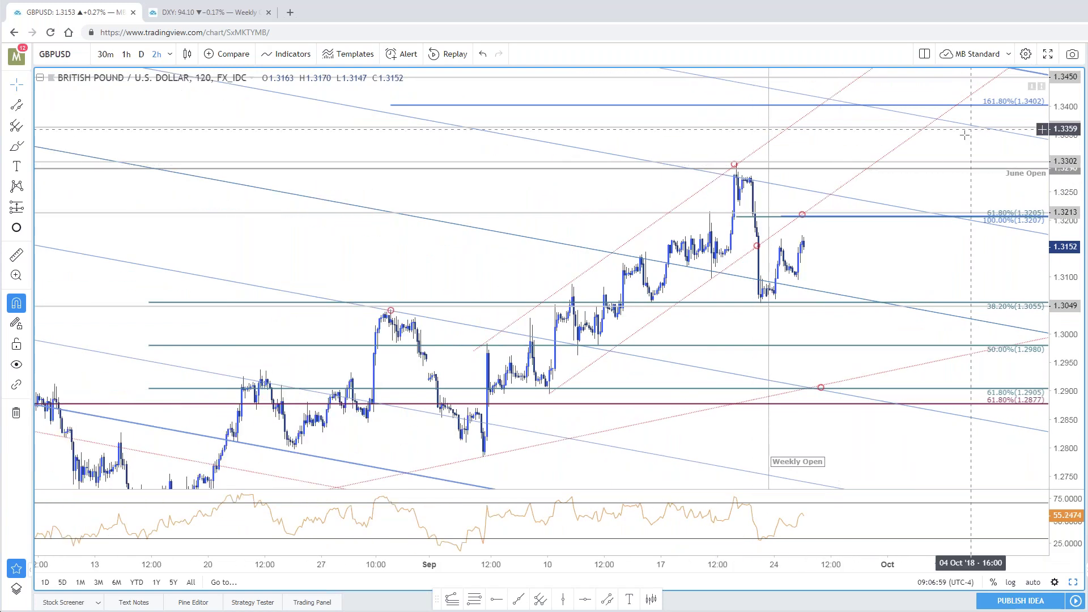
click(804, 215)
drag(805, 217, 805, 91)
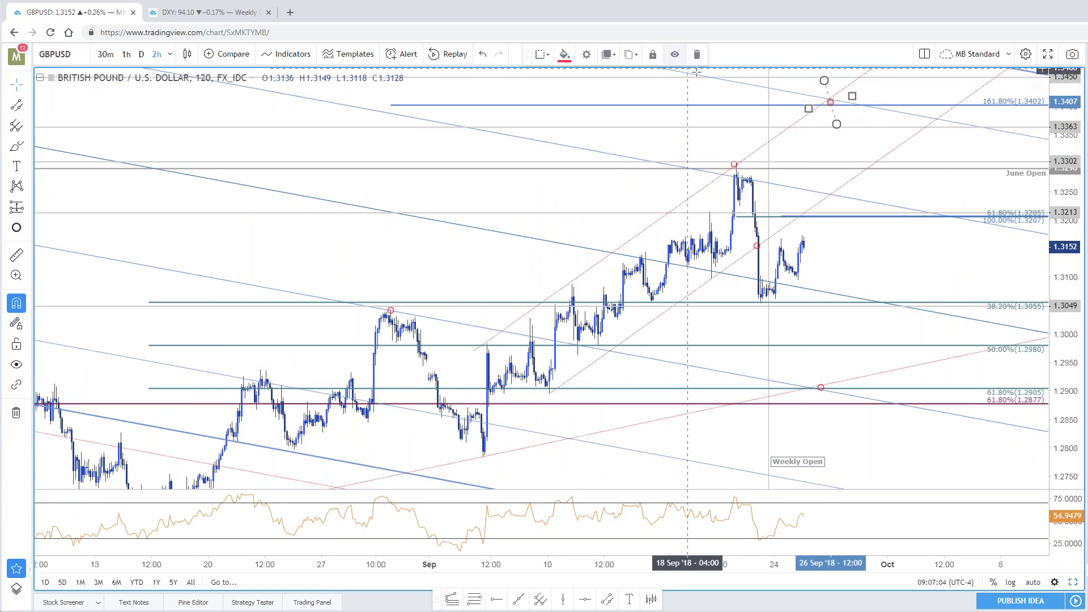
Place a parallel copy of the lower rising red trend line beneath the late-September lows
click(750, 154)
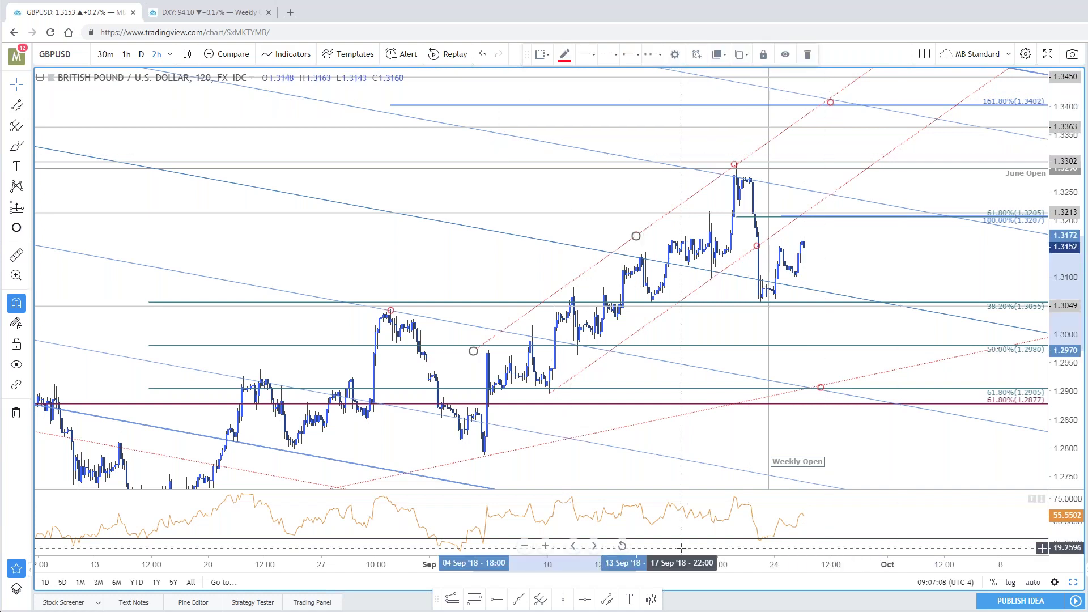
ctrl+click(646, 326)
drag(647, 335, 720, 347)
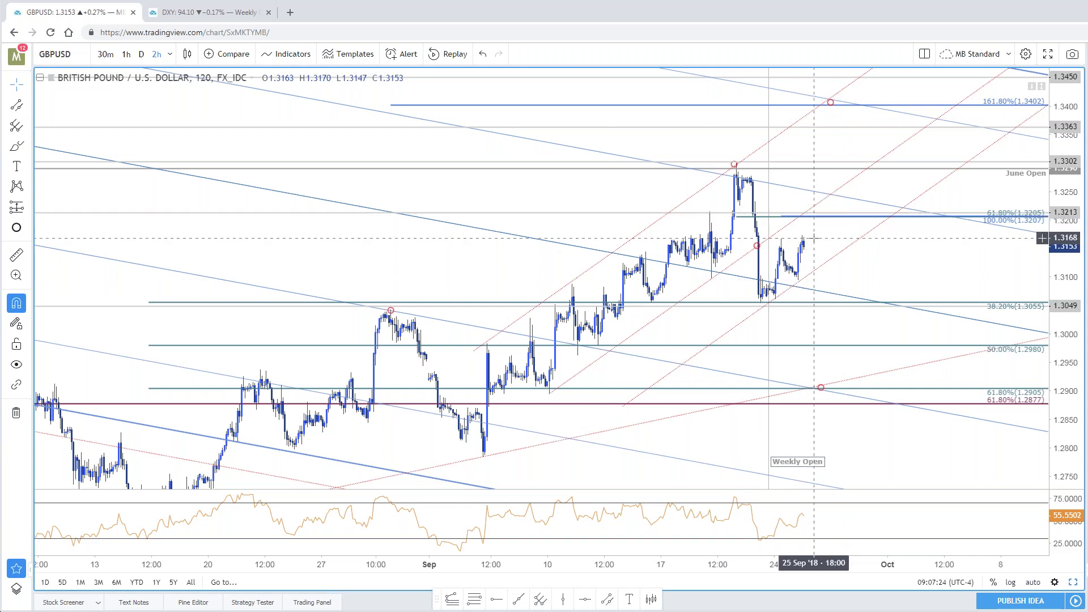
Copy the upper red circle marker onto the middle rising line at the 61.80% and 100.00% confluence, at about 1.3210
scroll(814, 238, up, 2)
drag(890, 238, 897, 232)
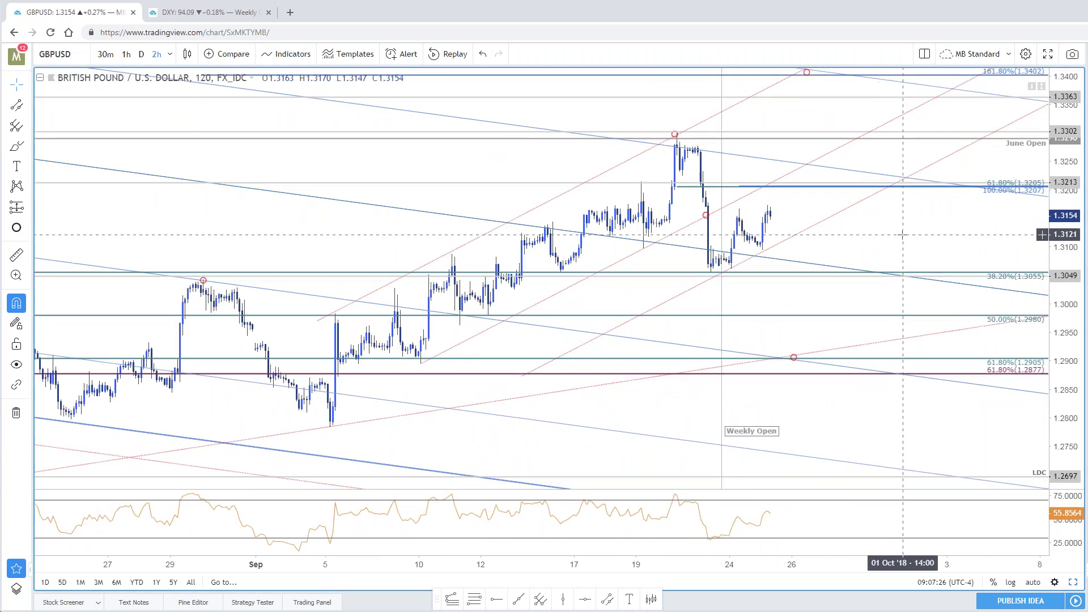
mouse_move(807, 78)
mouse_down()
mouse_move(806, 158)
mouse_move(773, 189)
mouse_move(786, 196)
mouse_up()
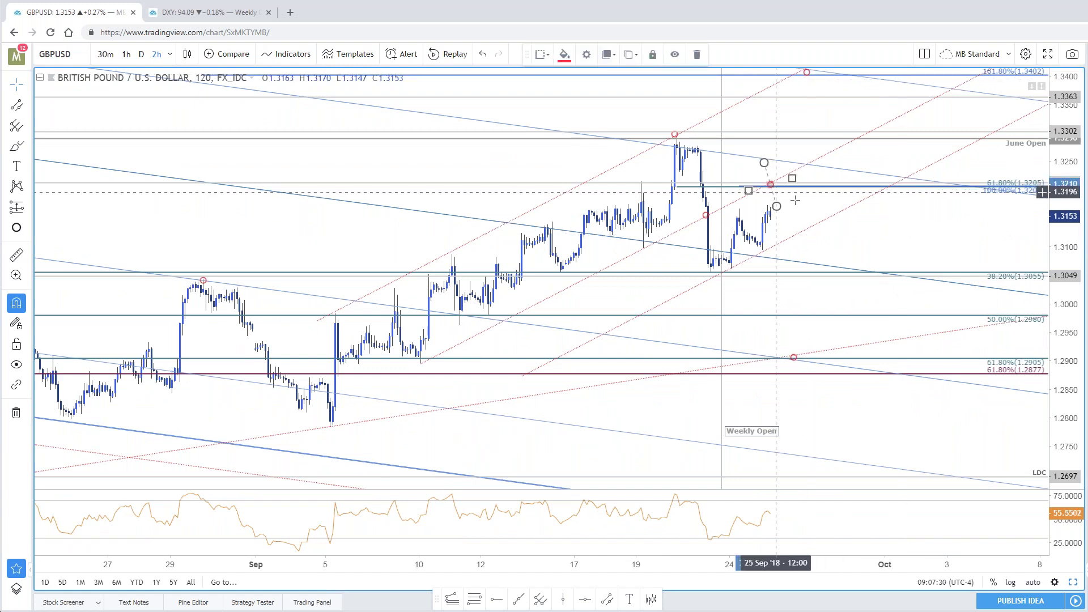
click(794, 199)
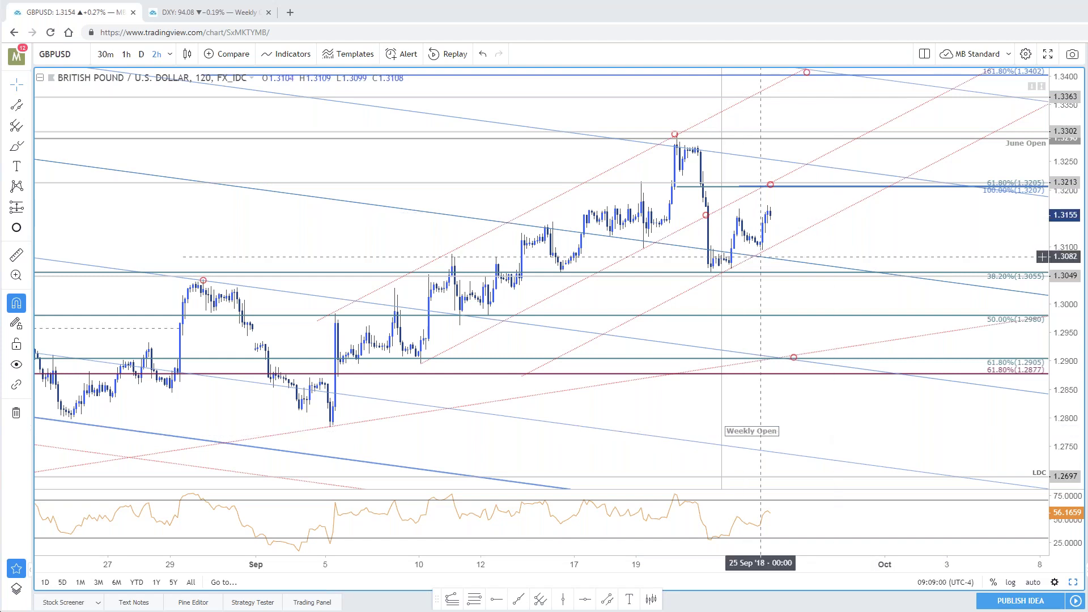
Bring the two-hour and daily GBPUSD charts back side by side, and review the pair's structure on the weekly chart
click(1072, 583)
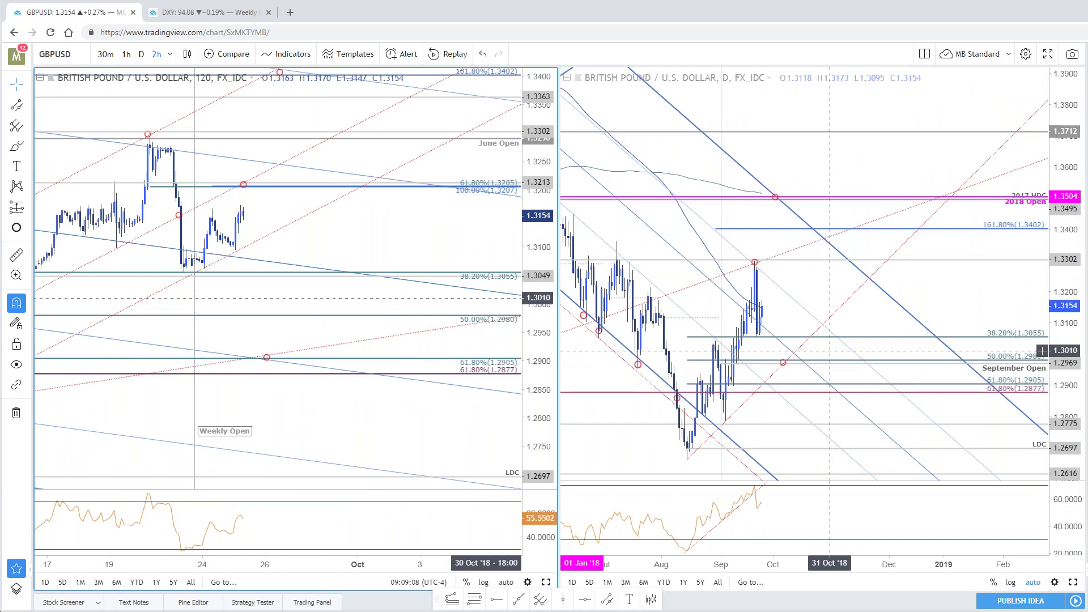
click(830, 350)
key(ctrl+Tab)
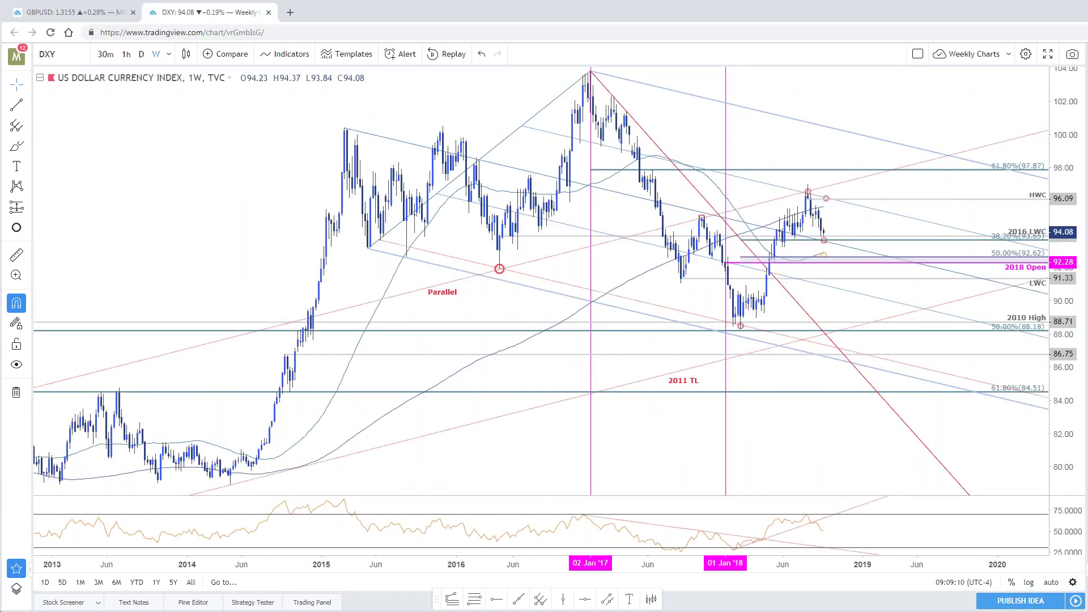
key(Down)
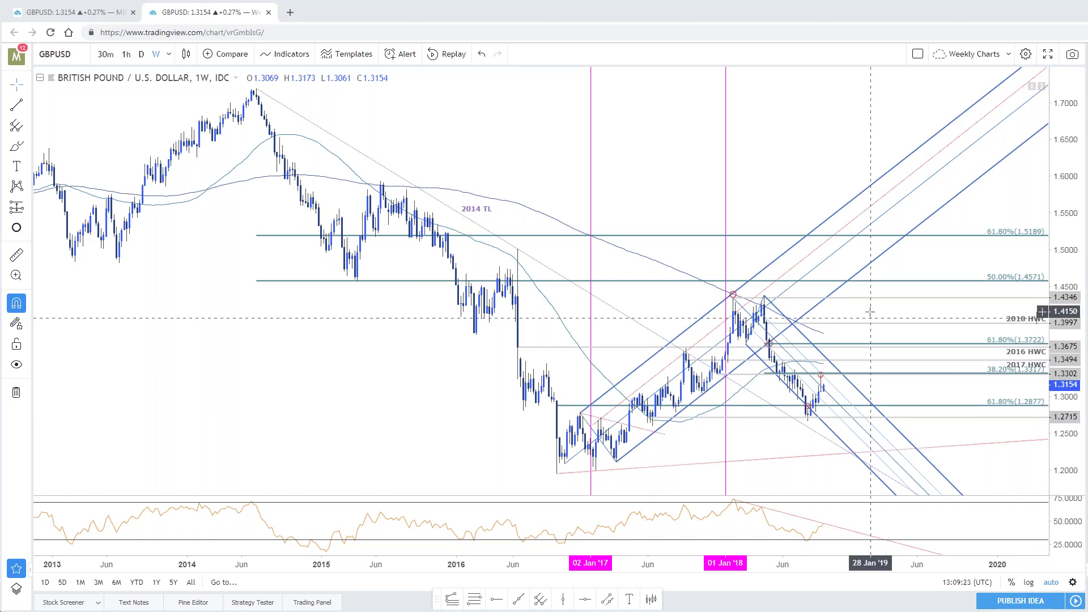
drag(971, 394, 945, 394)
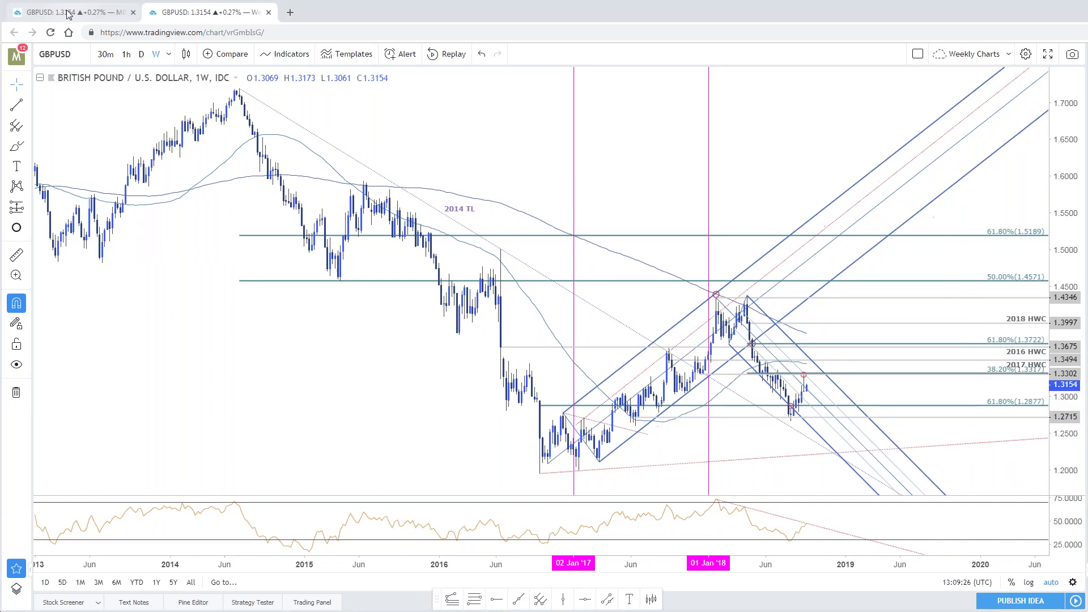
Compare GBPUSD's two-hour rising channel and retracement levels with the daily chart's trend lines around the late-September price action
click(67, 14)
click(540, 272)
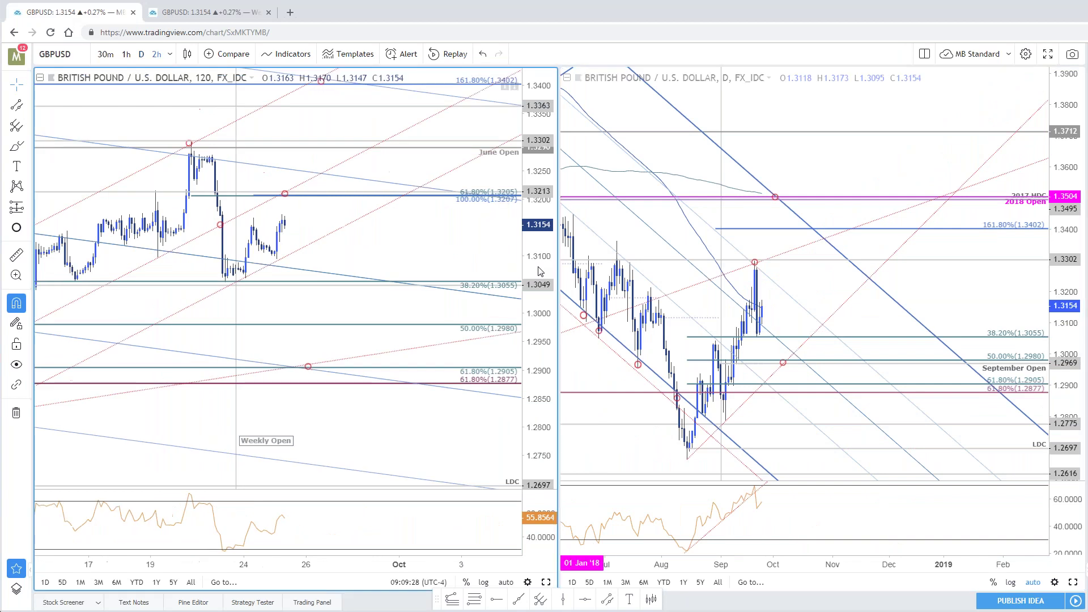
scroll(459, 222, down, 1)
drag(431, 255, 444, 263)
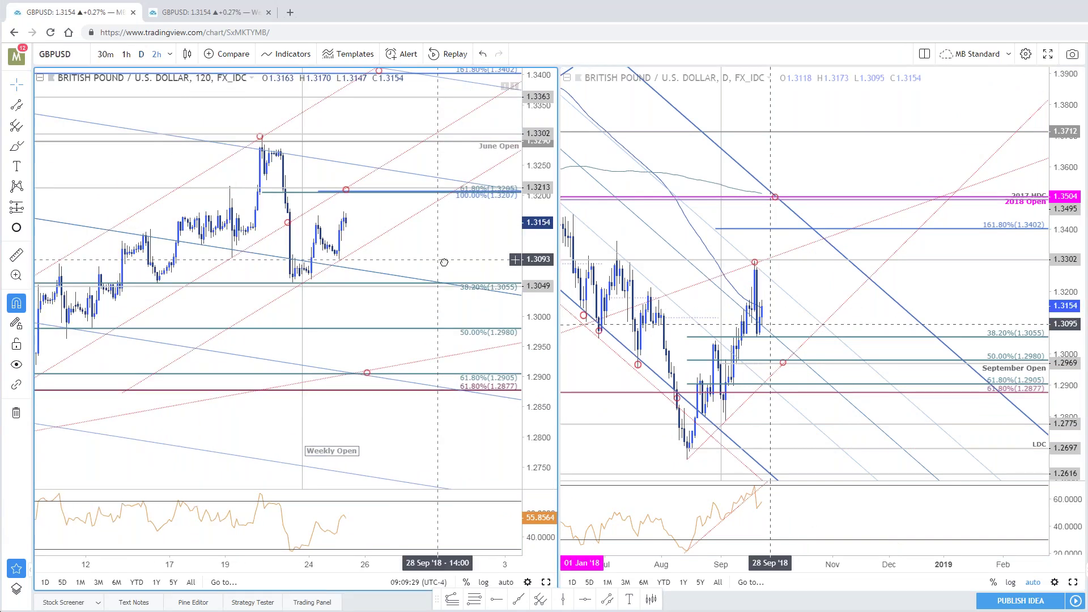
drag(535, 259, 535, 274)
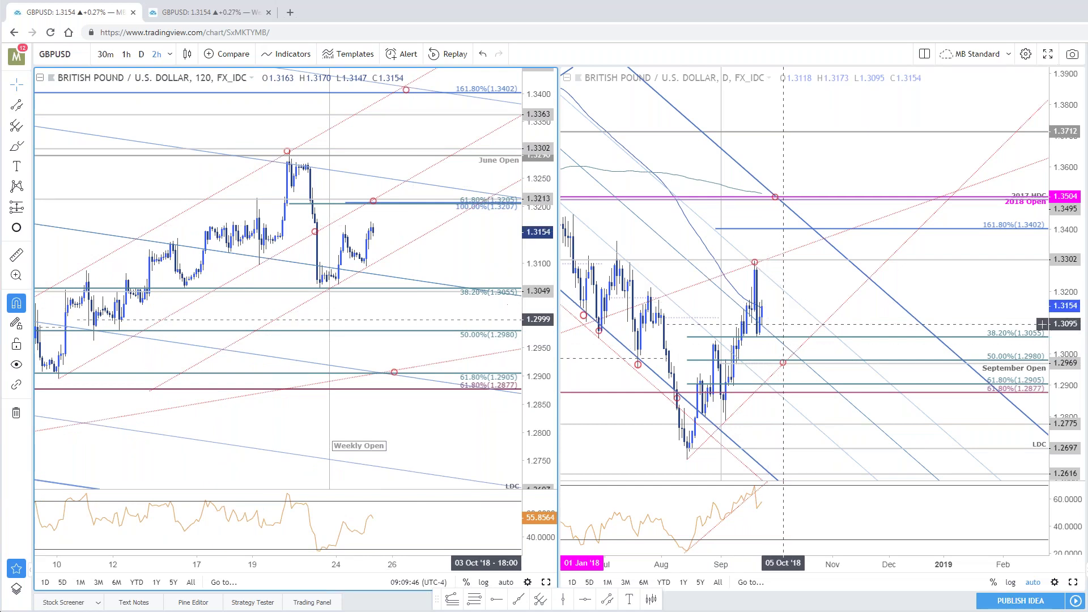
drag(820, 297, 921, 241)
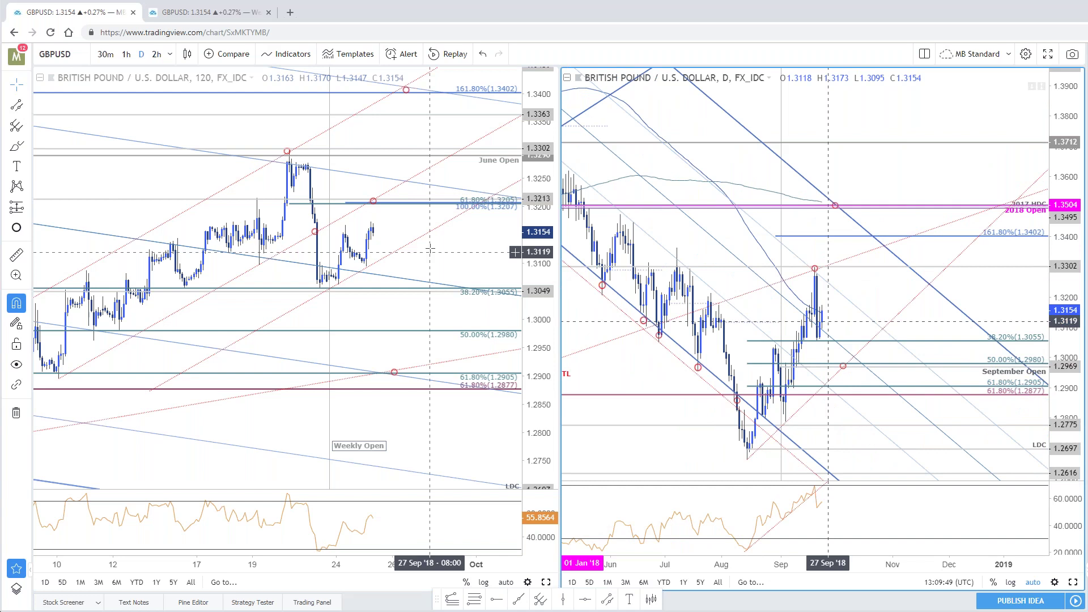
drag(430, 250, 432, 249)
scroll(591, 343, up, 2)
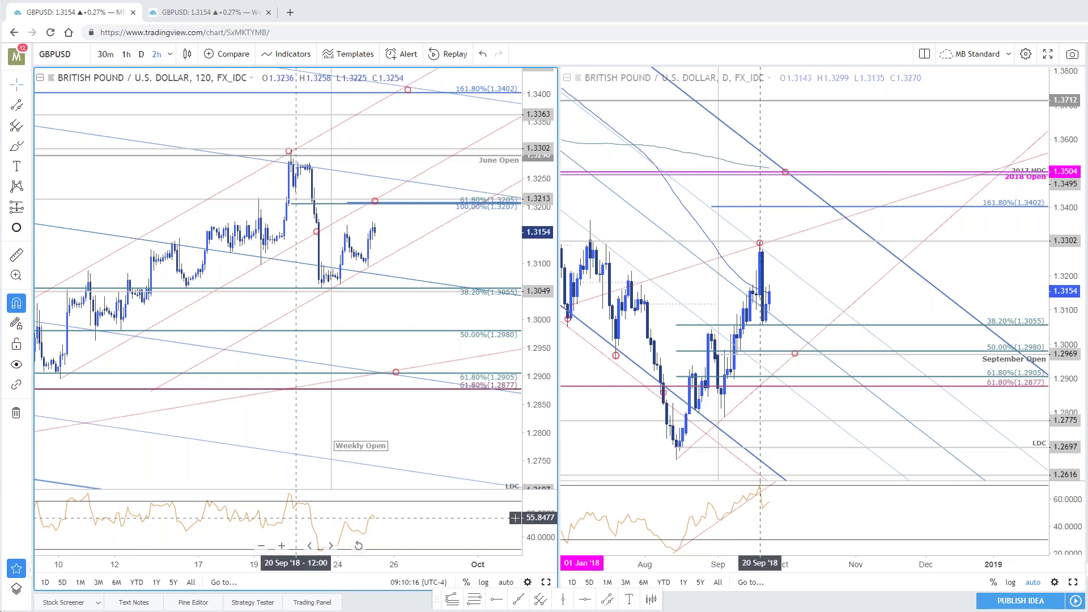
Find the gold section in the published 9/23 intraday update and enlarge its 240-minute chart
key(alt+Tab)
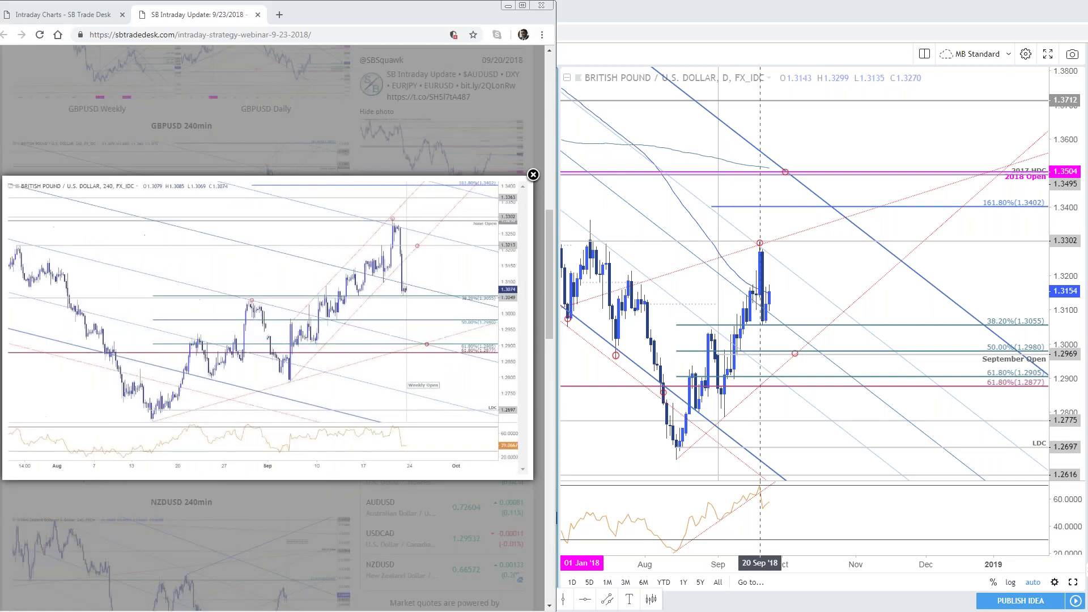
click(329, 125)
scroll(409, 248, down, 4)
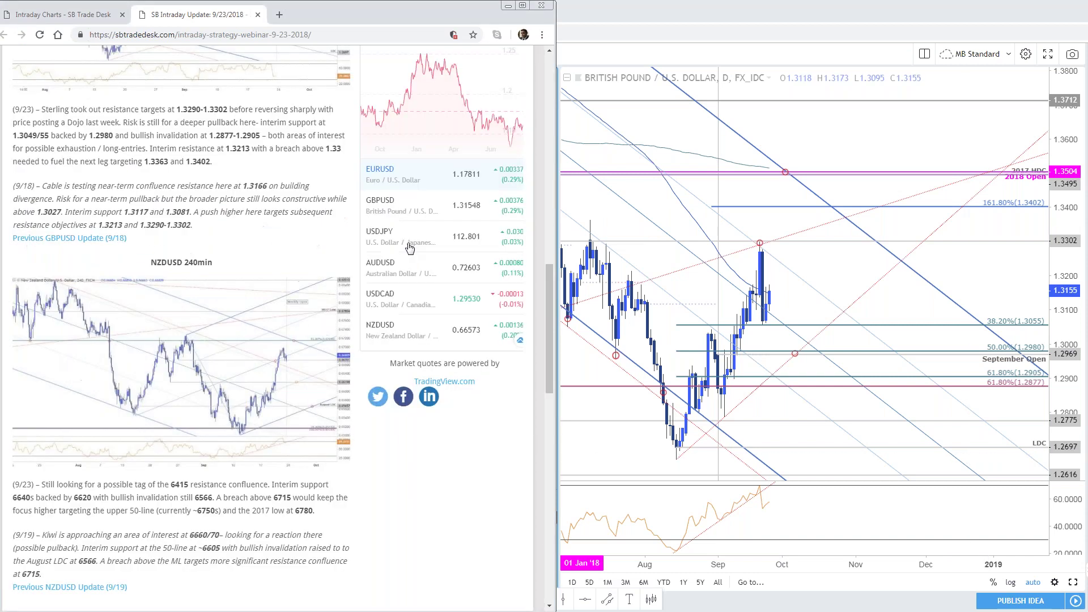
scroll(415, 377, down, 10)
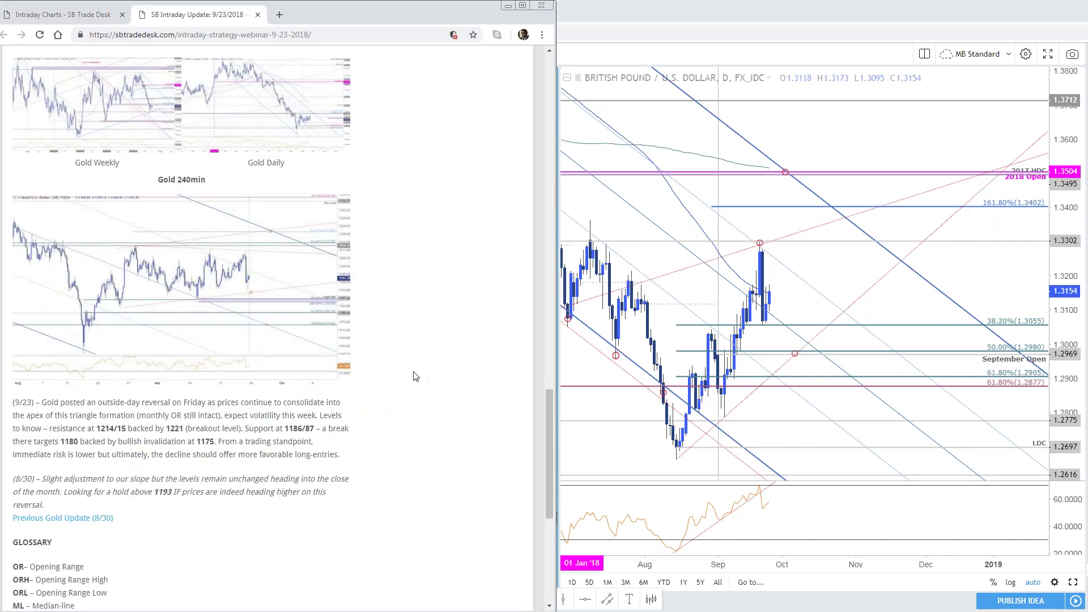
click(195, 281)
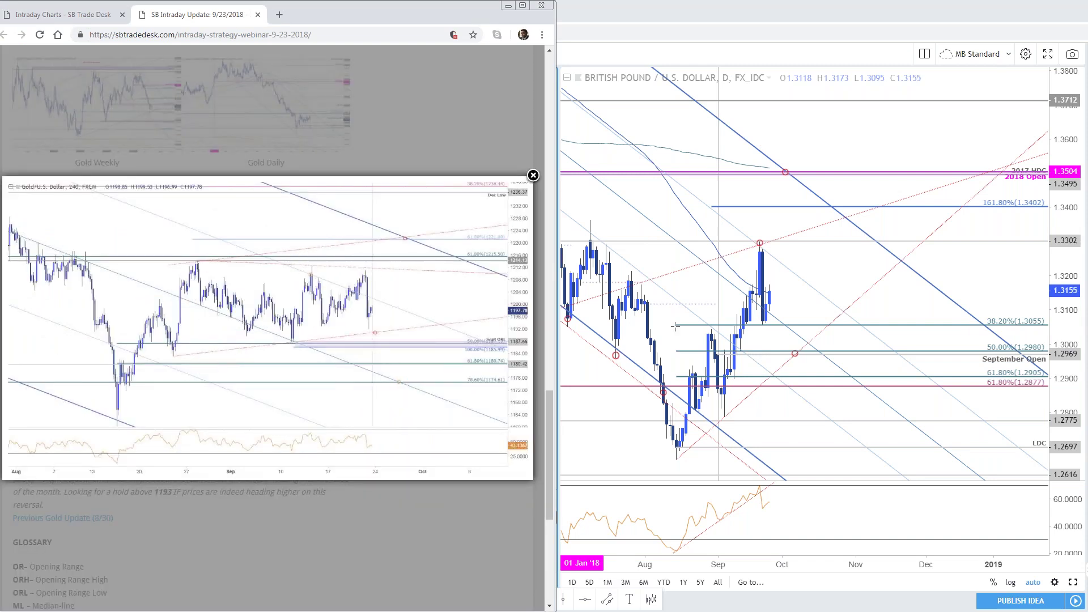
Switch back to TradingView, load XAUUSD in the maximised intraday chart, and bring the range from late July into view
click(858, 247)
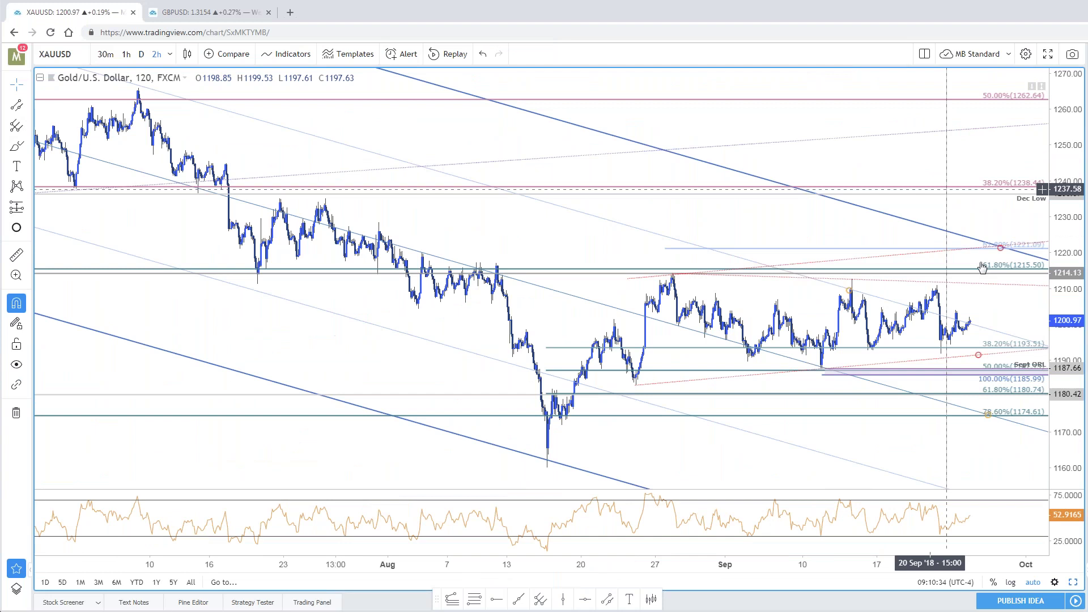
drag(951, 295, 864, 295)
drag(1068, 283, 840, 234)
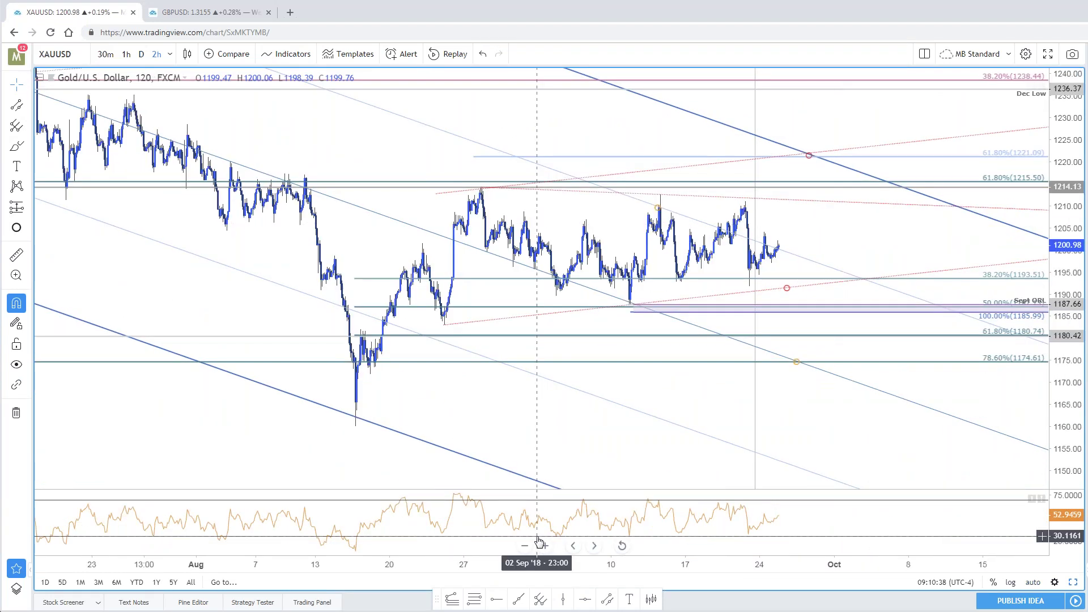
click(662, 305)
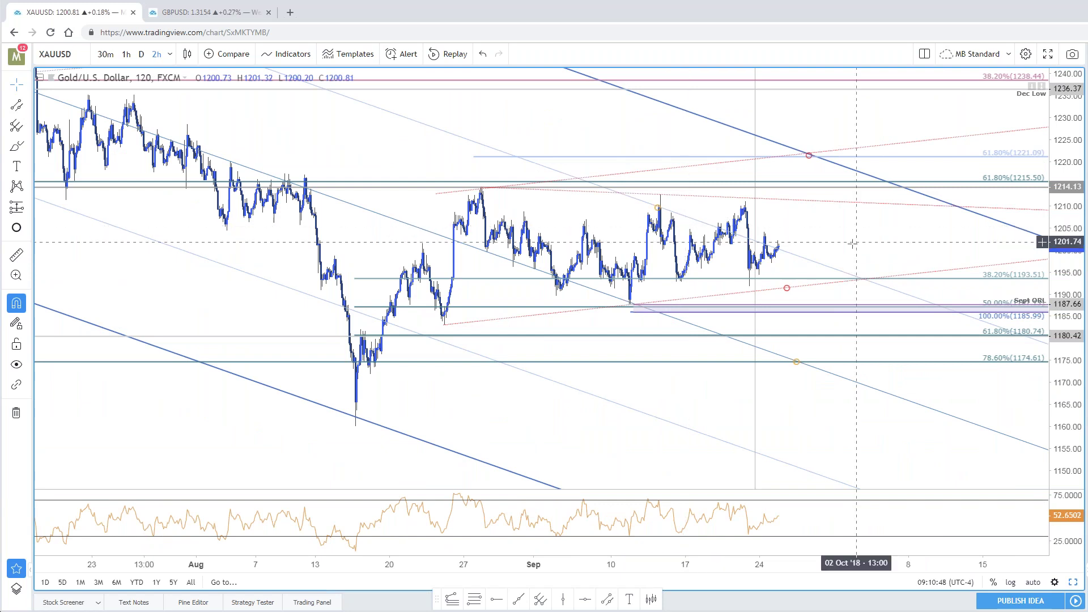
Set the XAUUSD chart interval to 240 minutes and centre the view on the August–September price range
drag(853, 243, 859, 270)
text(240)
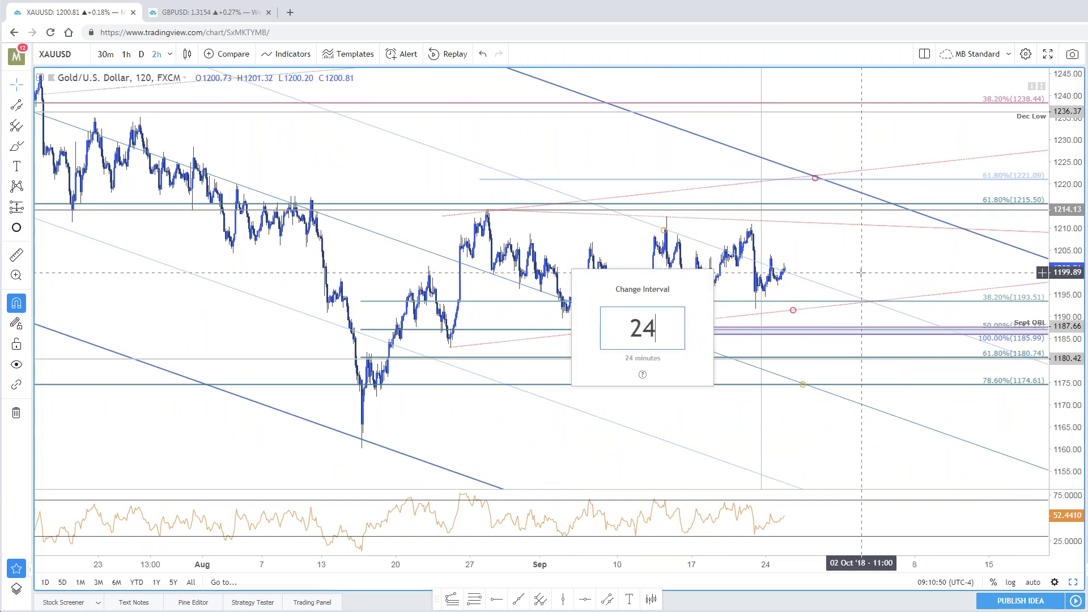
key(Return)
scroll(861, 272, up, 5)
drag(696, 258, 893, 279)
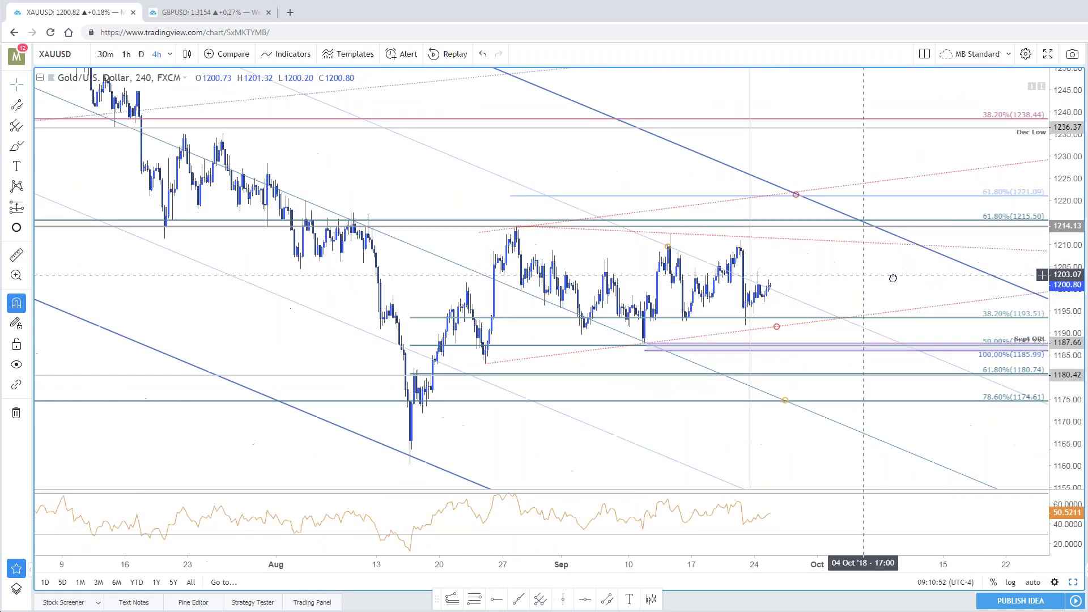
scroll(892, 278, up, 2)
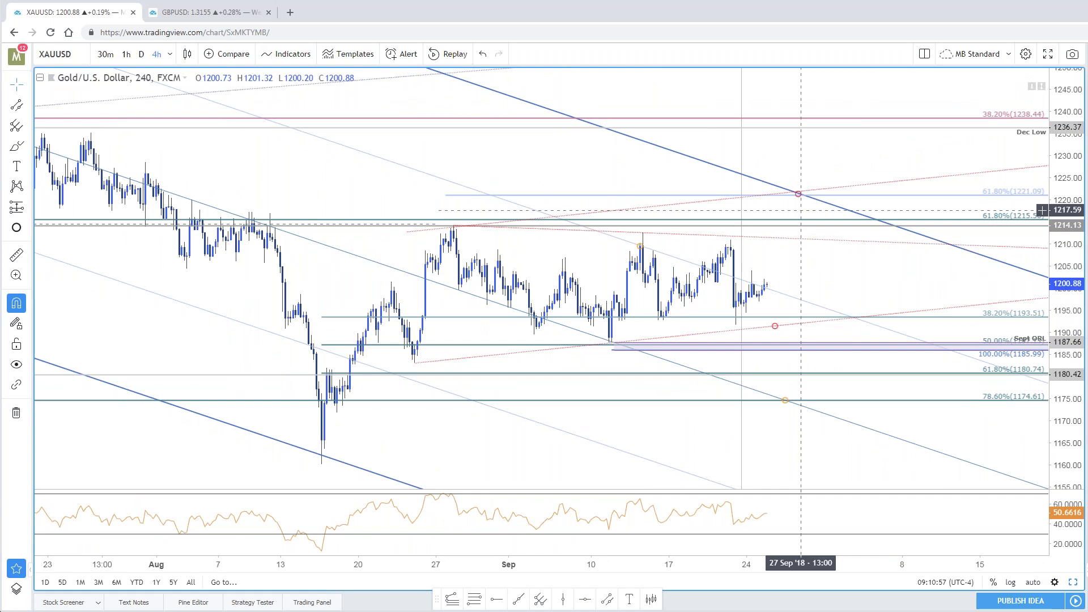
Examine gold's rising parallel and support levels on the four-hour chart, and check the longer-term structure on the weekly chart
click(797, 192)
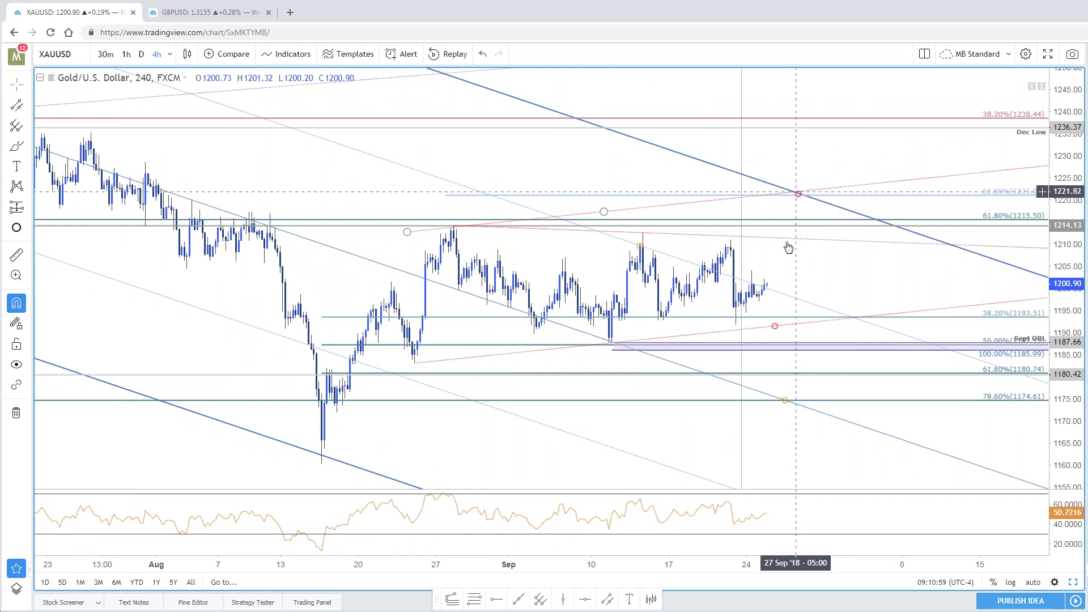
click(752, 326)
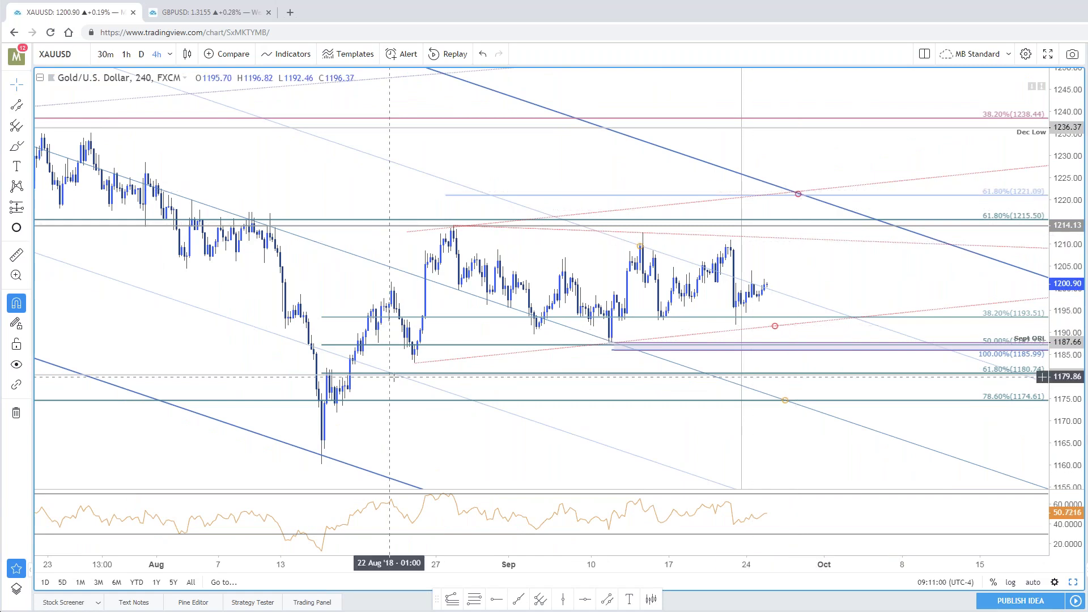
click(655, 351)
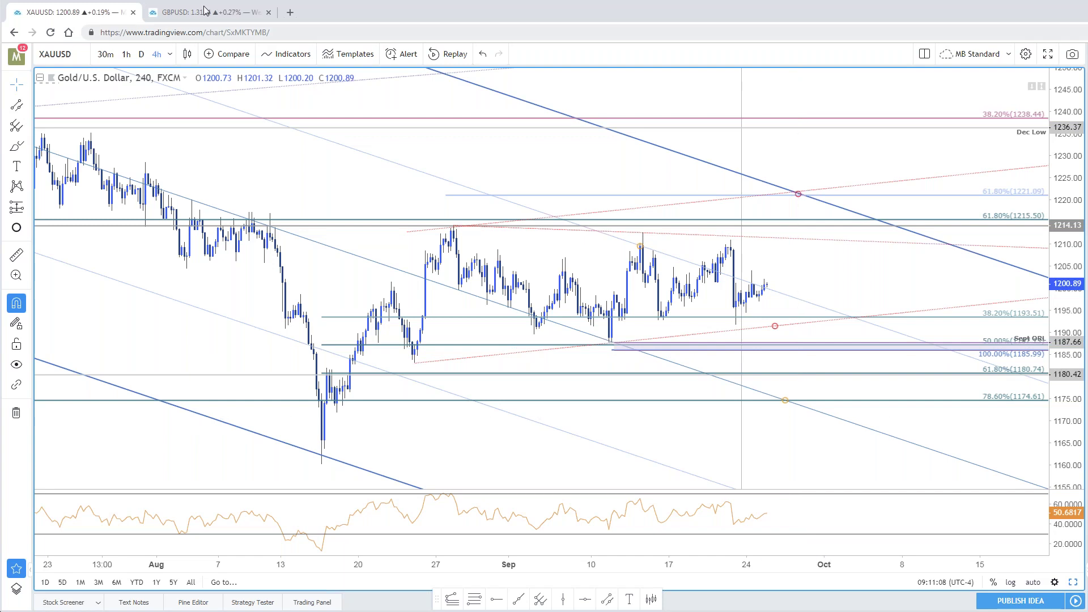
key(ctrl+Tab)
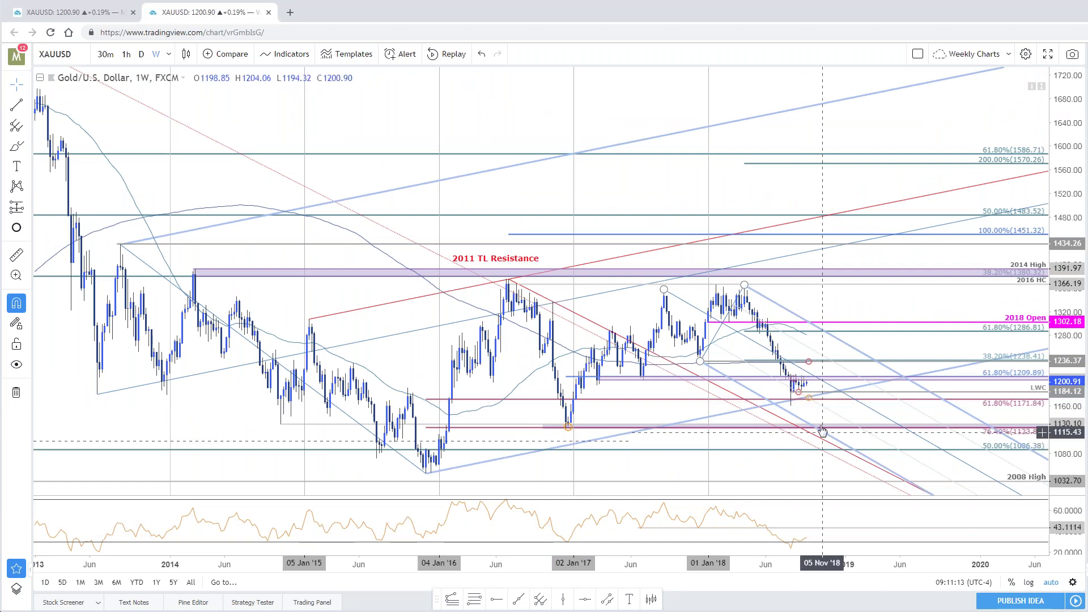
click(72, 14)
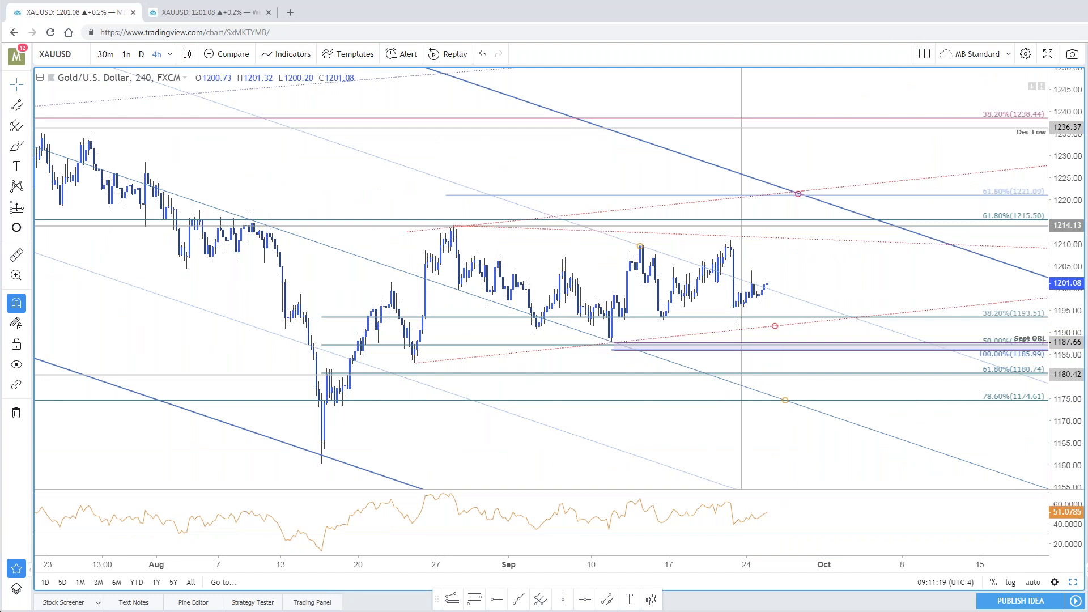
Compare the four-hour gold chart with the daily chart, and inspect the 61.80% extension confluence at 1221.09
click(1073, 582)
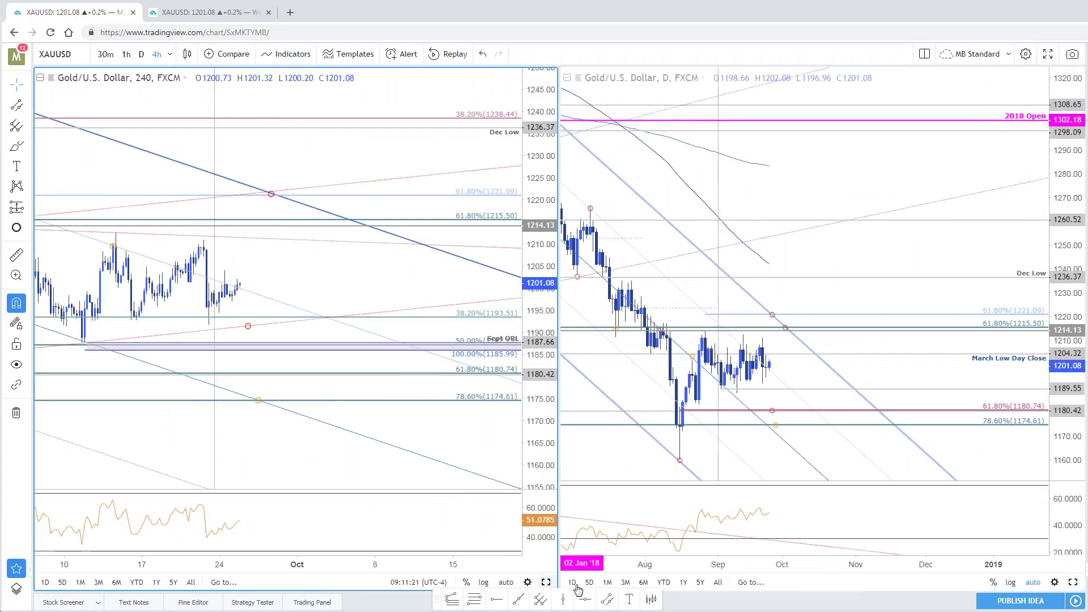
key(alt+Return)
scroll(892, 284, down, 2)
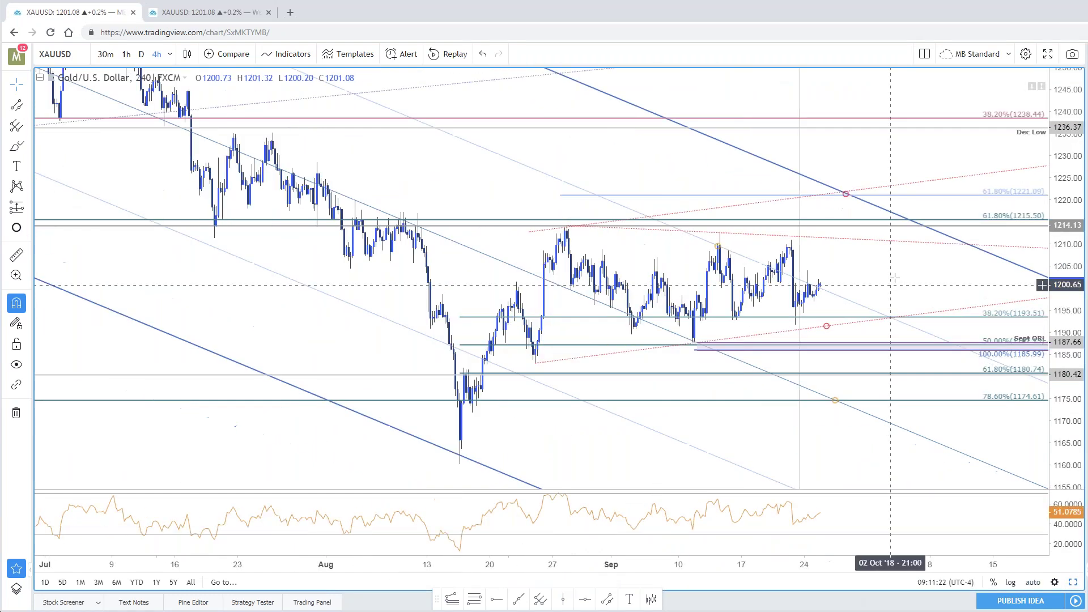
scroll(894, 277, up, 1)
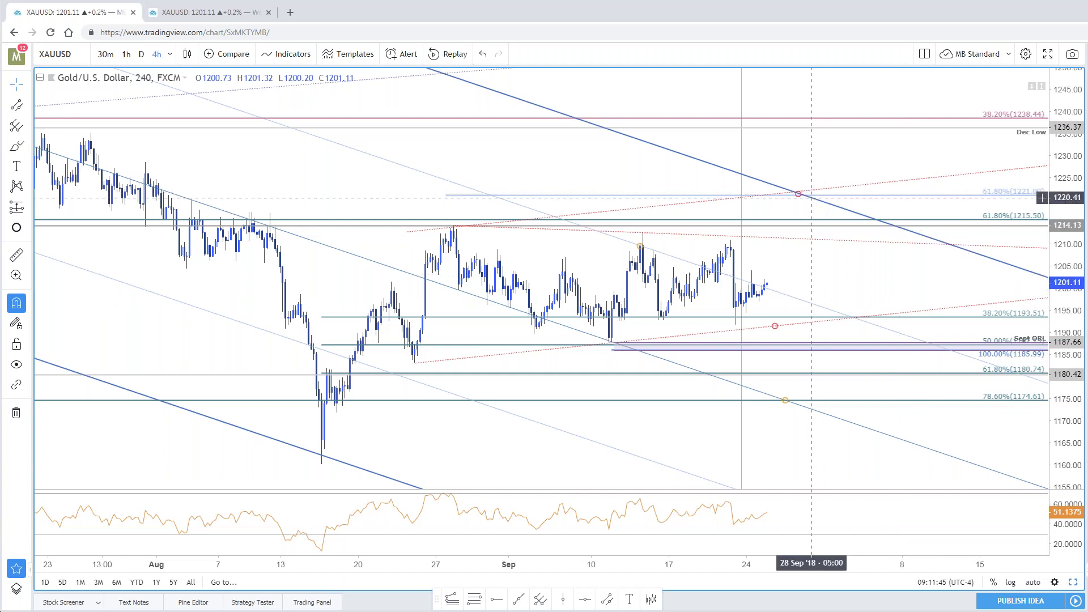
click(798, 195)
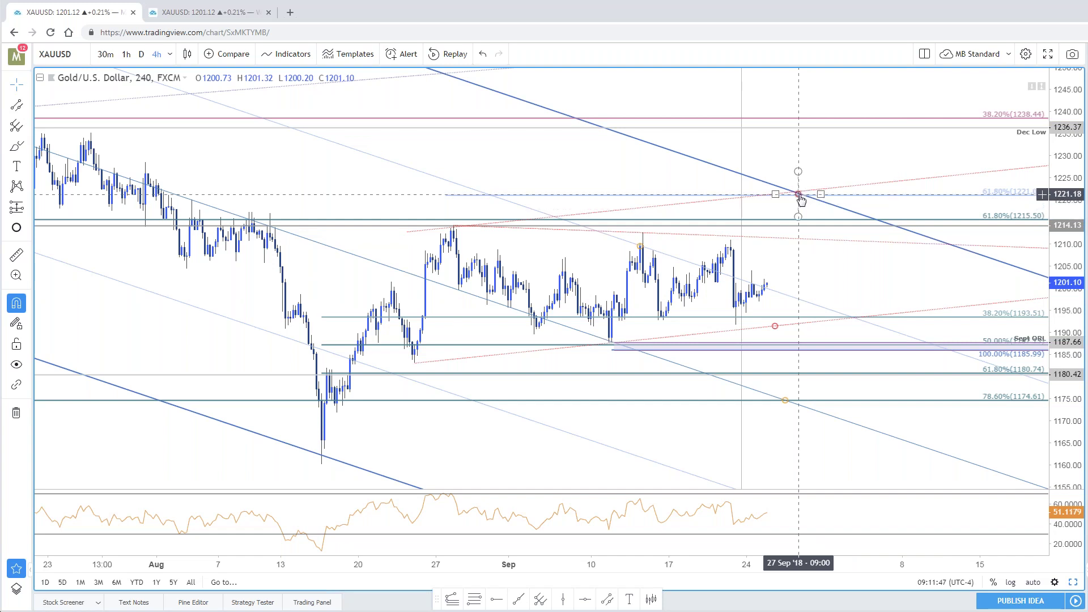
drag(836, 180, 885, 198)
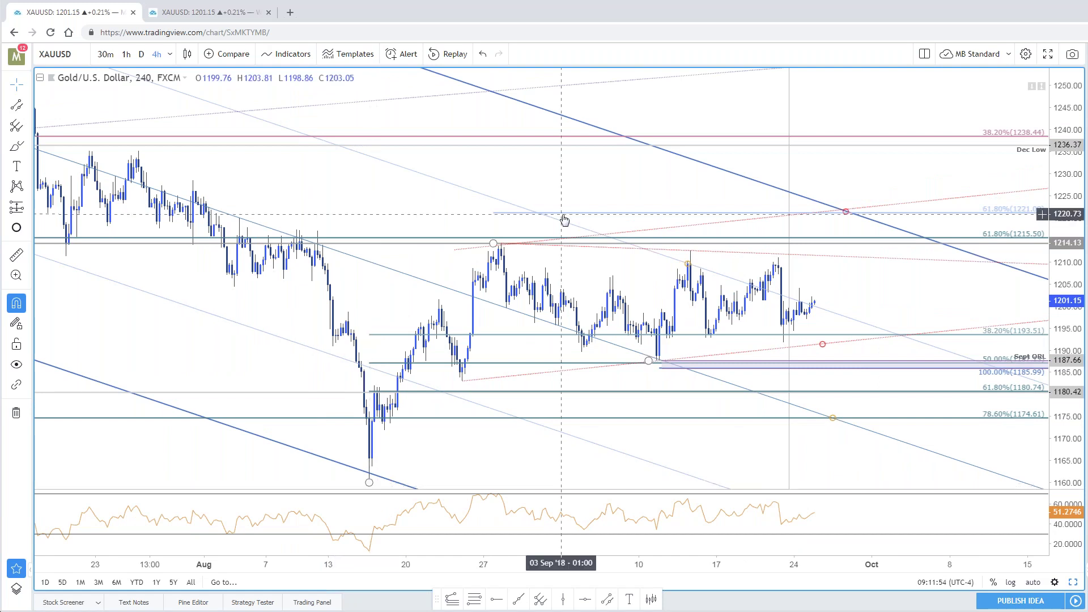
Enable the 1 (100%) level on the Fibonacci extension drawn from gold's mid-August low, and review it against the 38.20% level at 1238.44
click(370, 480)
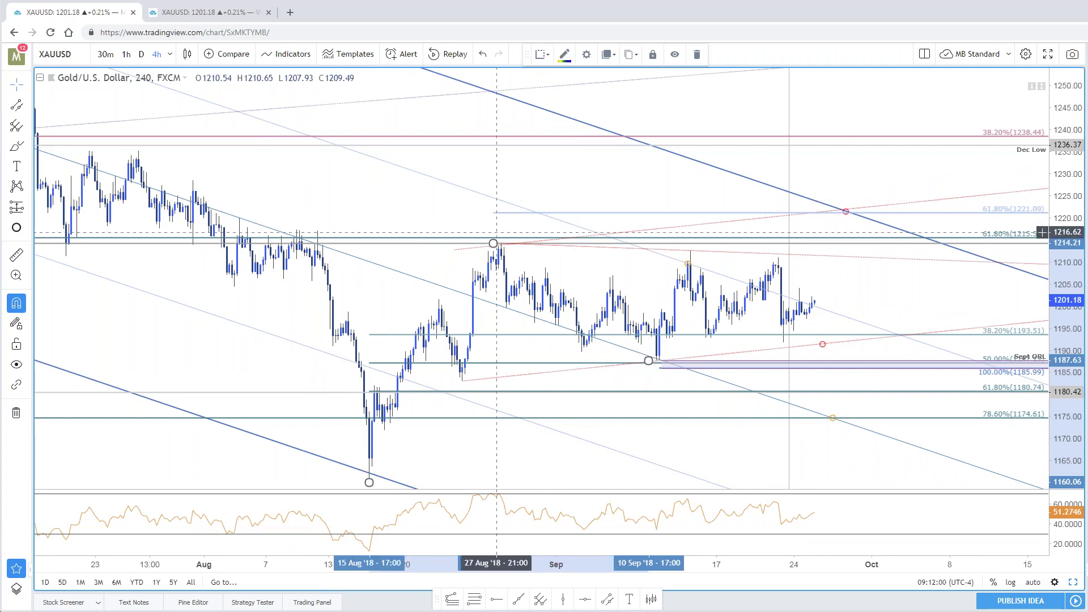
drag(1068, 189, 1068, 262)
double_click(991, 225)
click(512, 341)
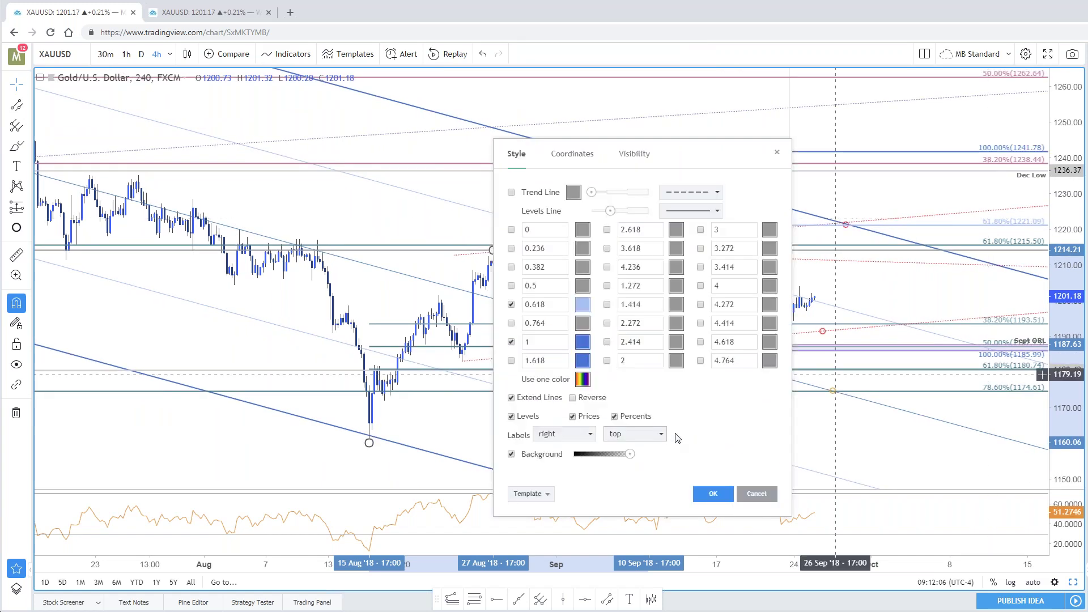
click(713, 494)
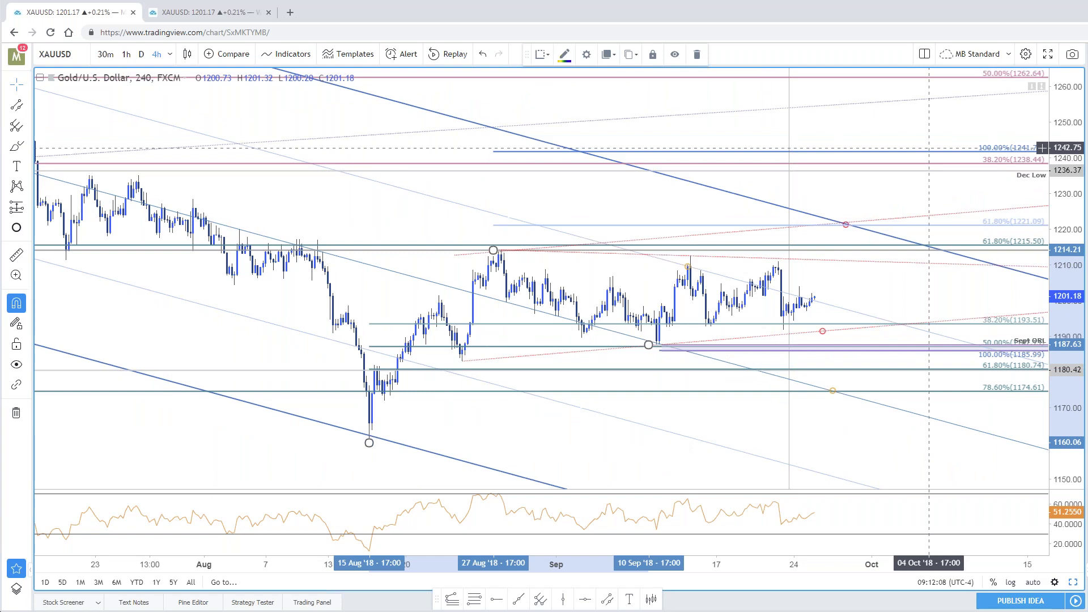
scroll(930, 165, down, 3)
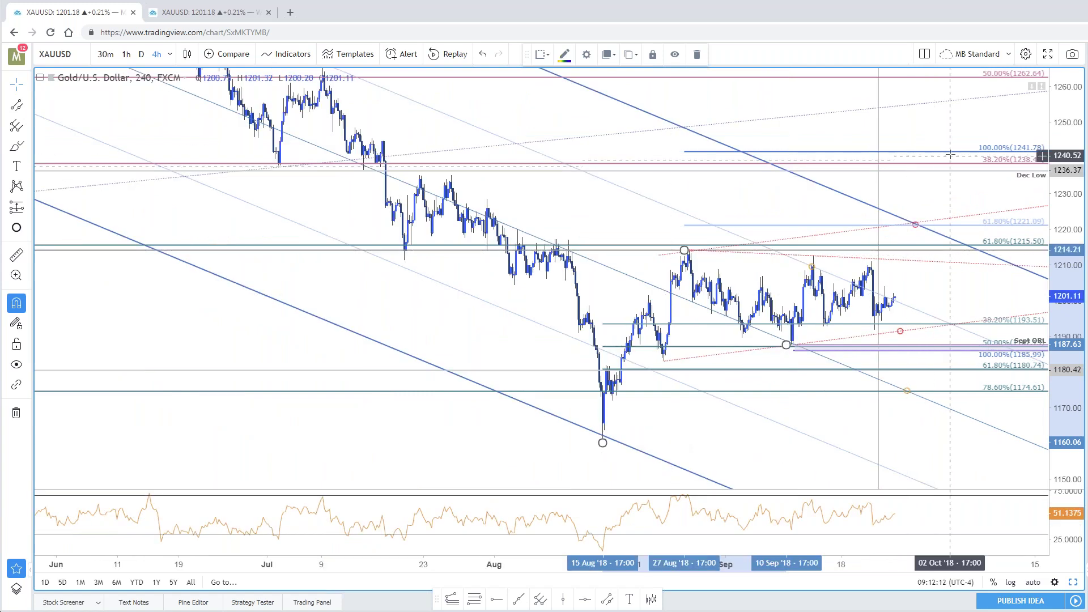
scroll(952, 151, up, 2)
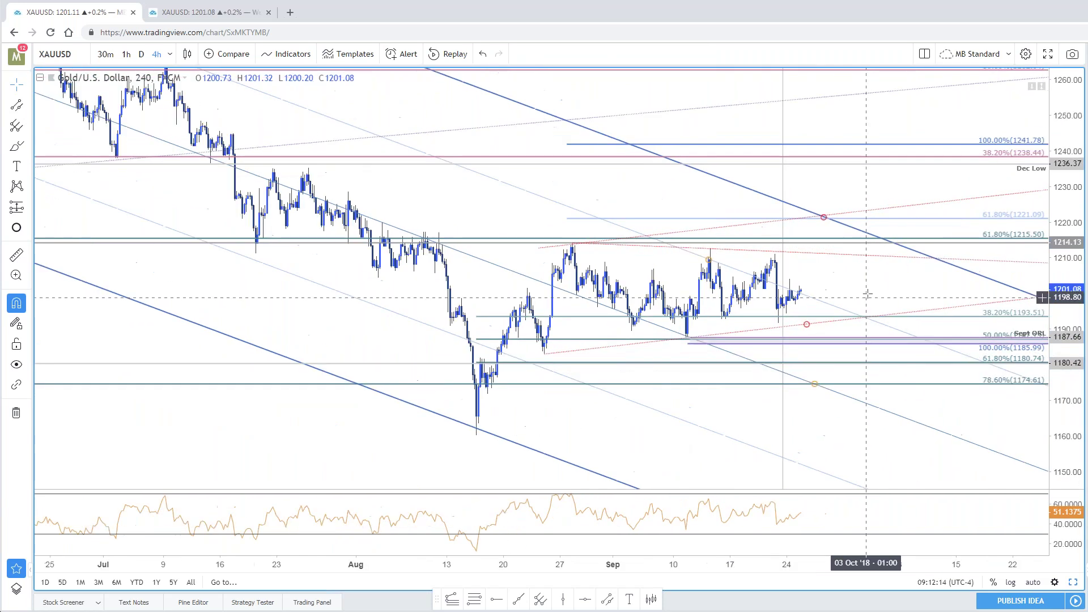
drag(867, 295, 915, 319)
scroll(915, 319, up, 2)
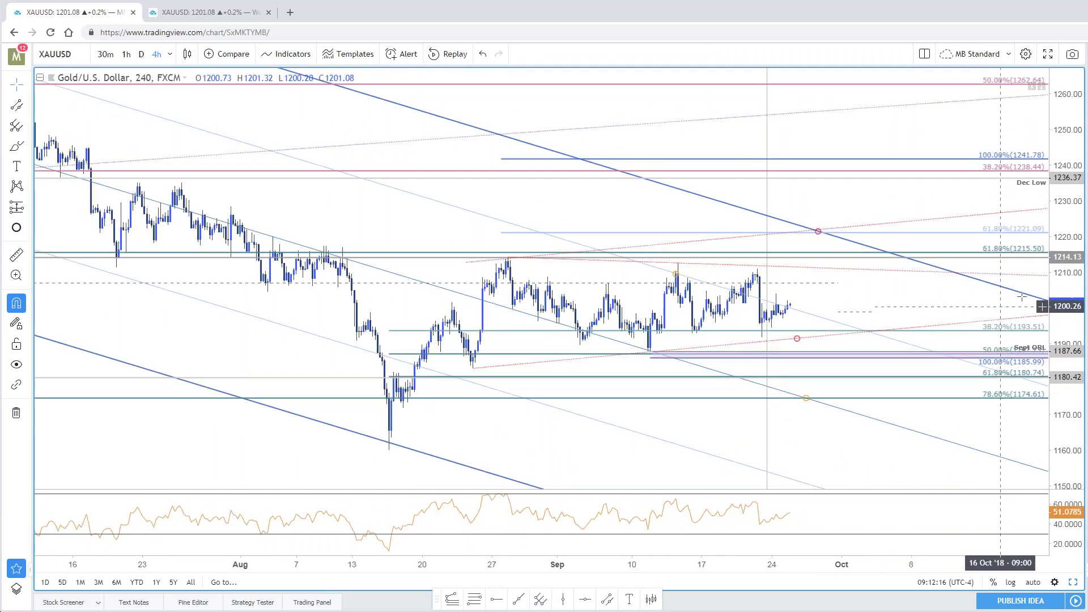
Examine gold's four-hour price action between the descending parallel and the September support levels
drag(1072, 297, 1076, 282)
drag(897, 303, 898, 313)
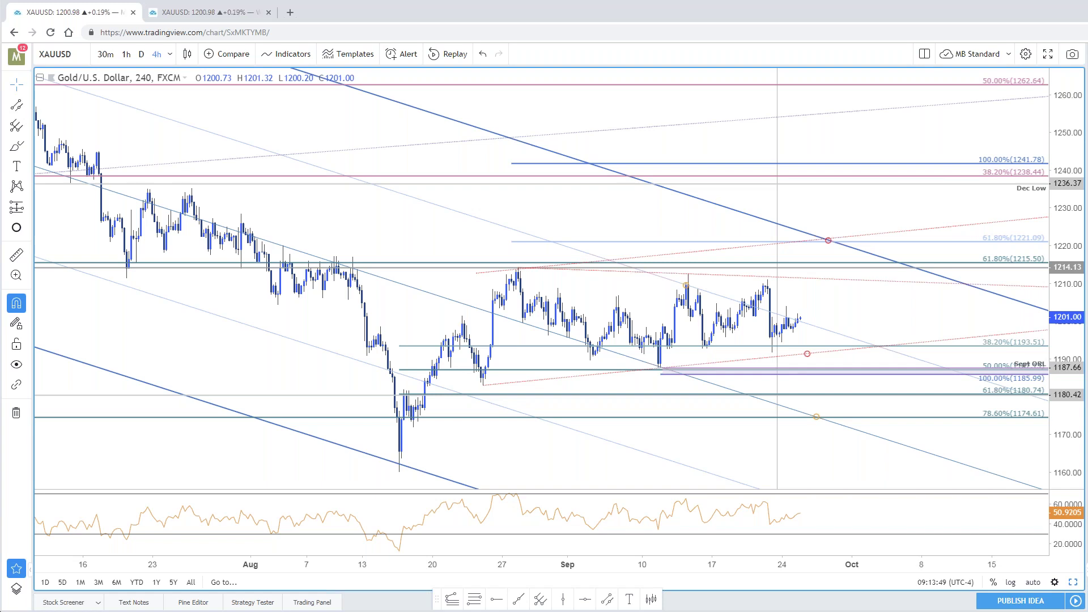
drag(338, 202, 295, 199)
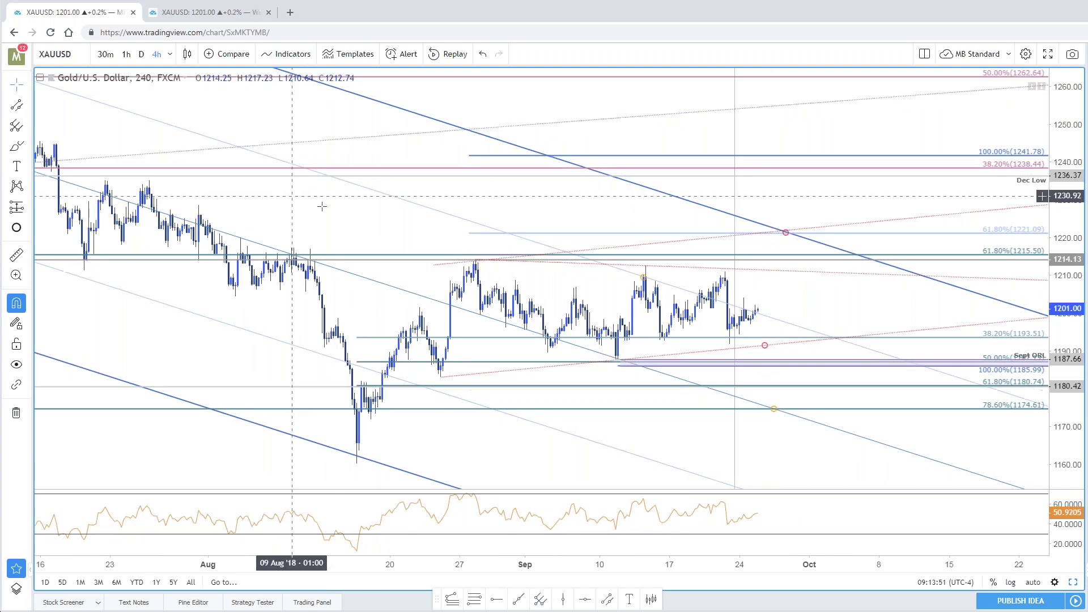
drag(859, 322, 851, 325)
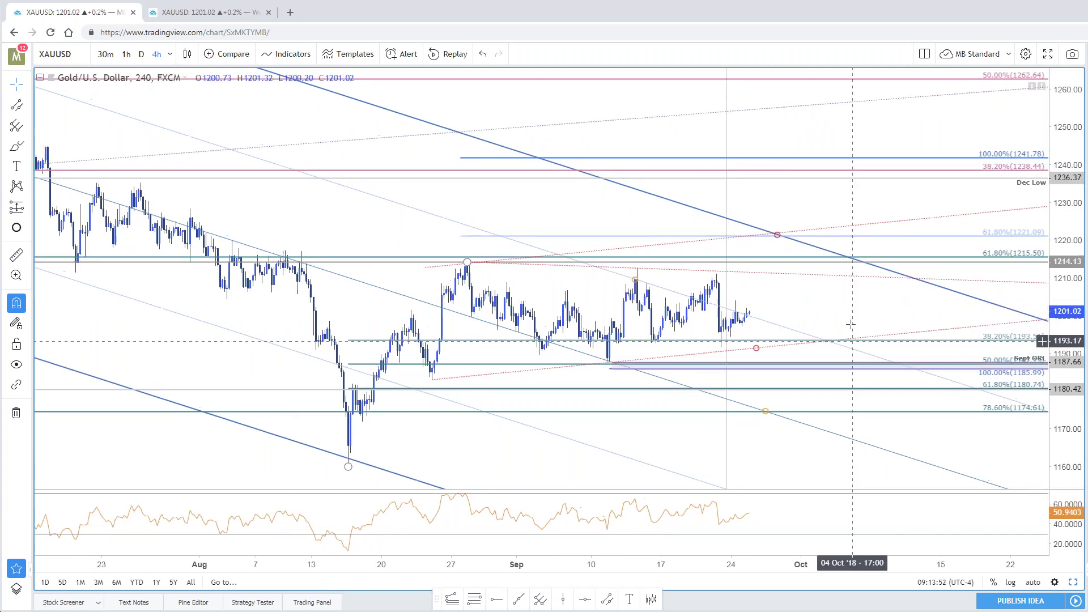
scroll(851, 324, down, 1)
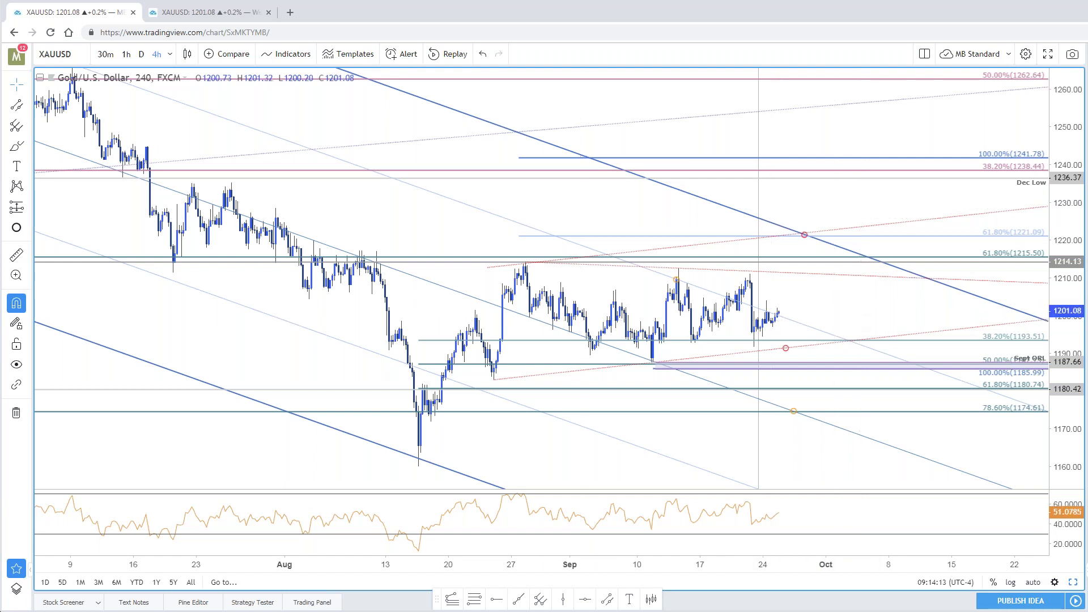
Switch to the EURUSD four-hour chart and examine price at the July High zone against the overhead levels up to the 2018 Open
key(space)
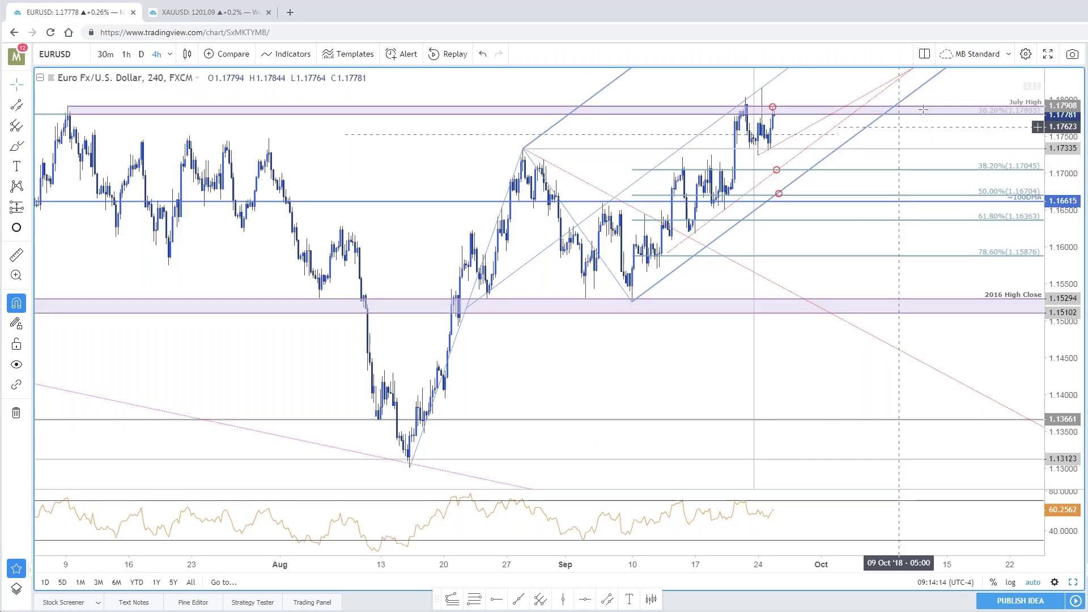
scroll(1065, 186, down, 3)
drag(949, 185, 973, 273)
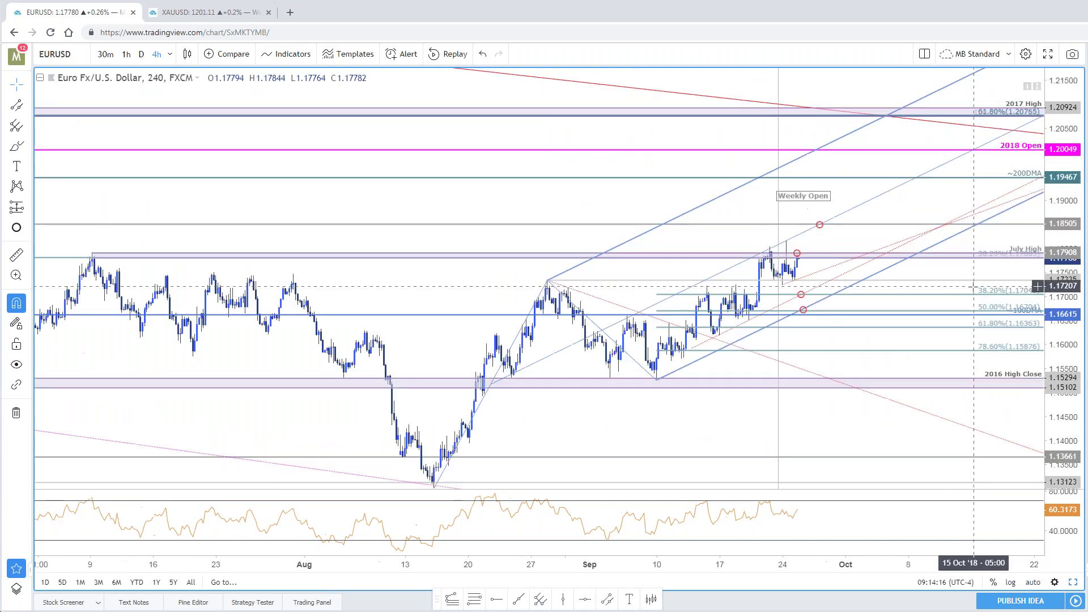
scroll(1019, 529, up, 2)
drag(1066, 363, 1065, 288)
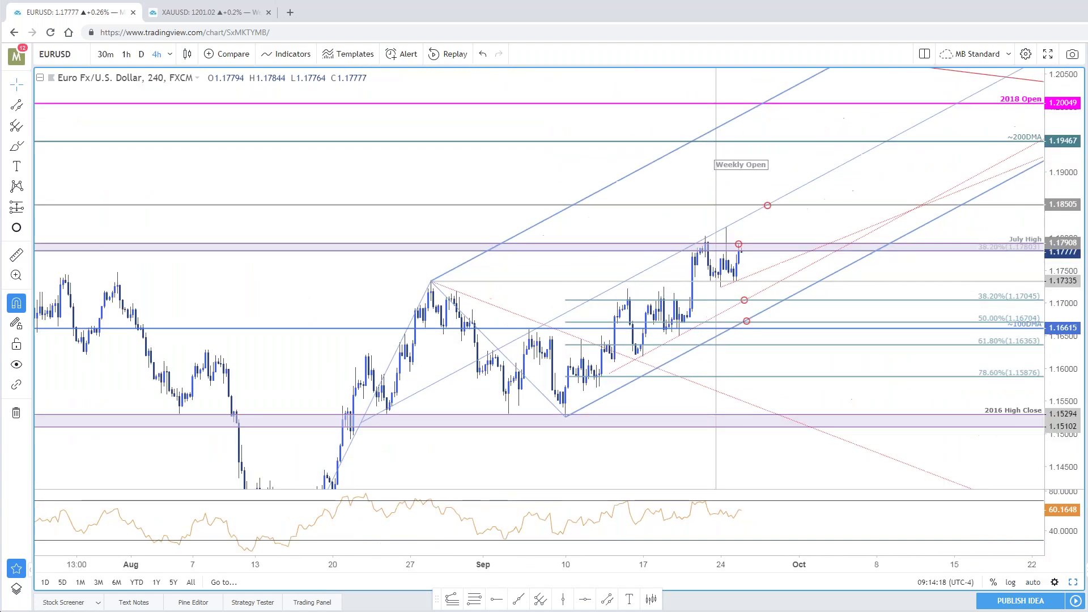
drag(904, 312, 902, 296)
scroll(901, 296, up, 1)
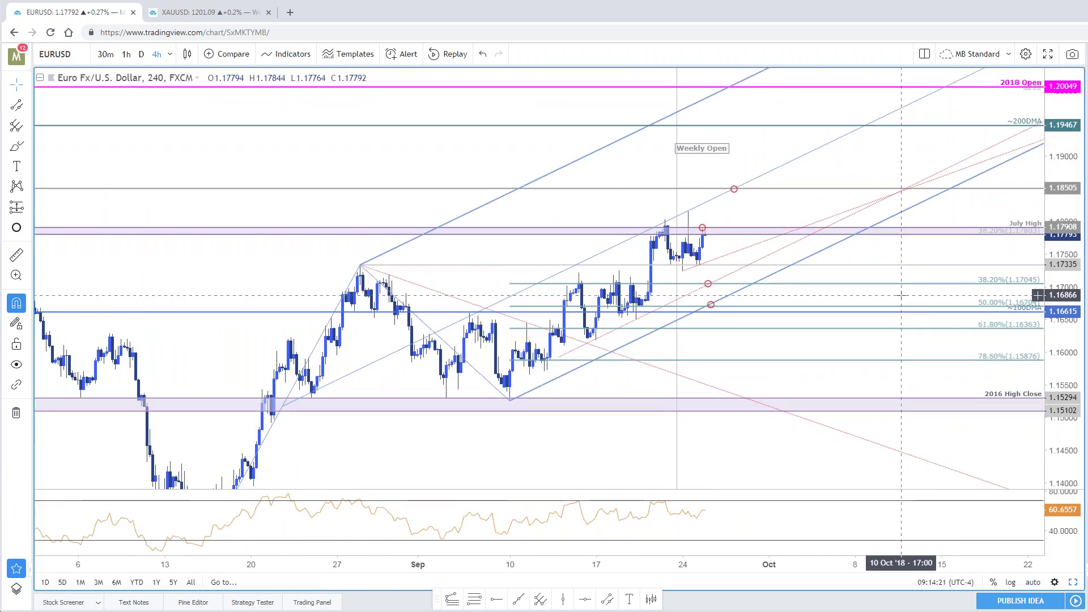
scroll(901, 295, down, 2)
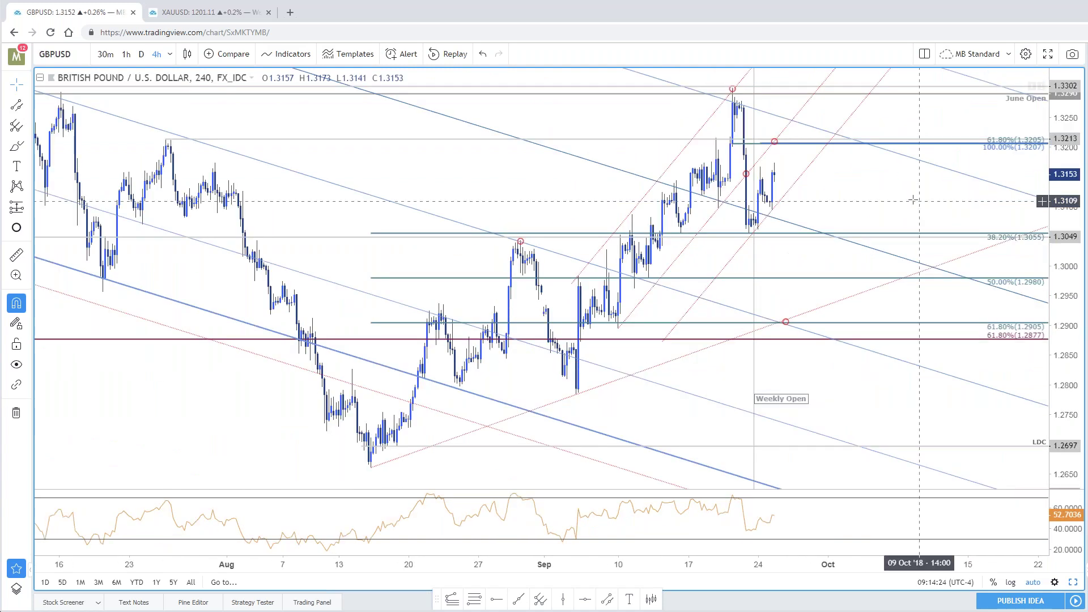
Go from the GBPUSD chart to the USDJPY four-hour chart and review price above the 2018 Open zone
drag(913, 200, 894, 199)
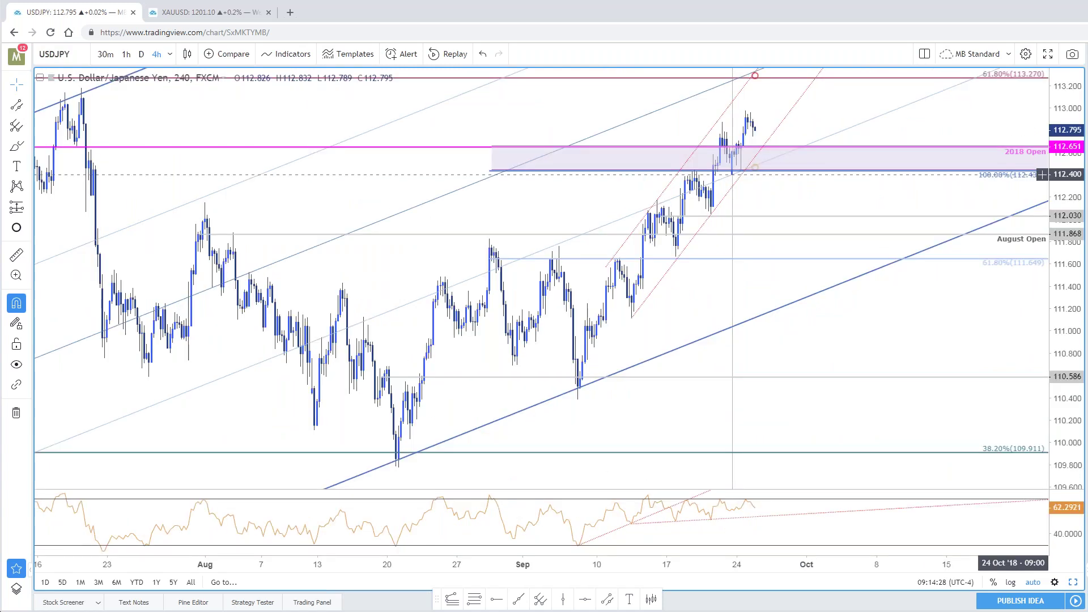
drag(841, 140, 850, 140)
mouse_move(1087, 185)
mouse_down()
mouse_move(1076, 186)
mouse_move(1087, 185)
mouse_up()
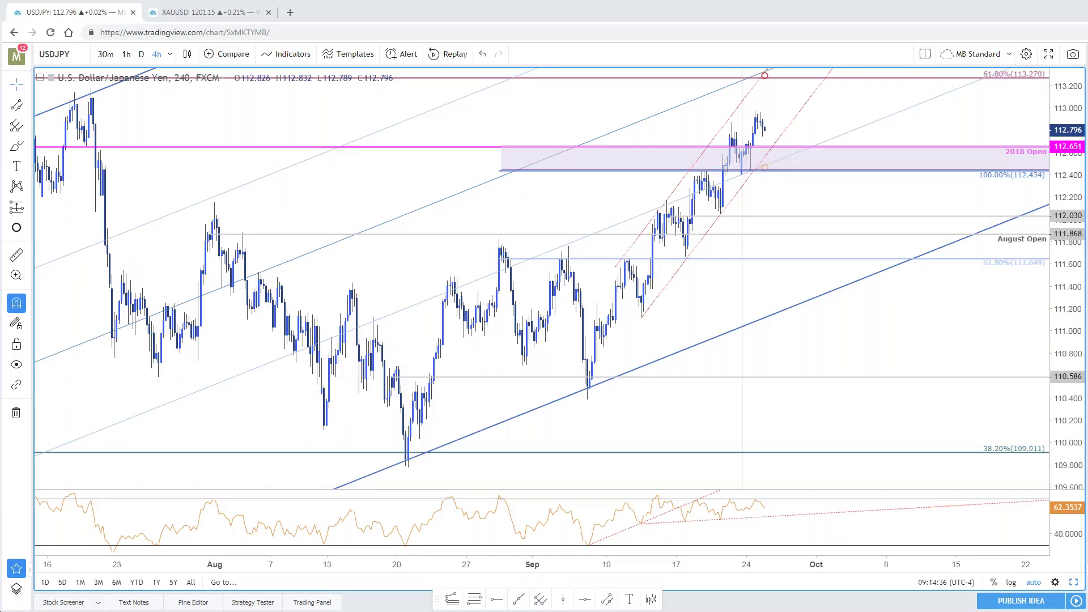
Switch to the SB Trade Desk website and open the SB Intraday Update of 9/18/2018 from the Intraday Charts list
key(alt+Tab)
click(344, 163)
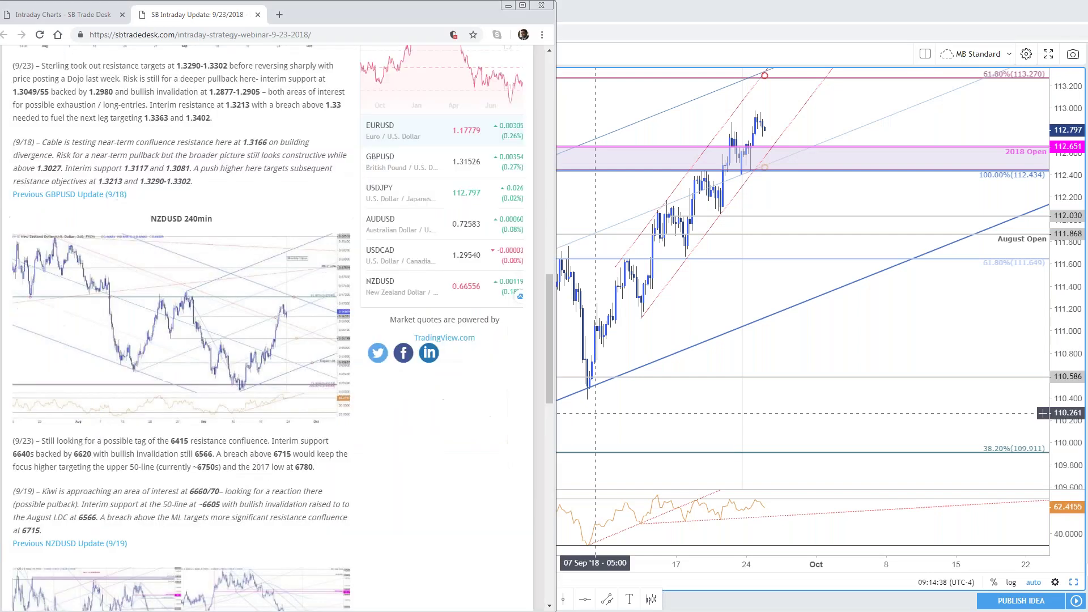
click(69, 16)
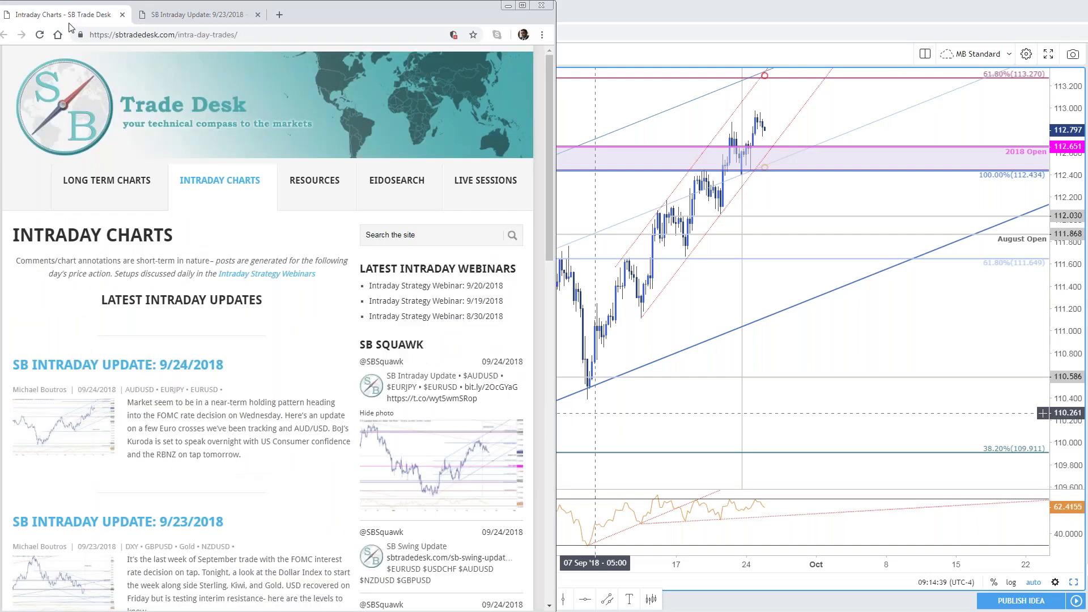
scroll(267, 329, down, 3)
scroll(345, 516, down, 2)
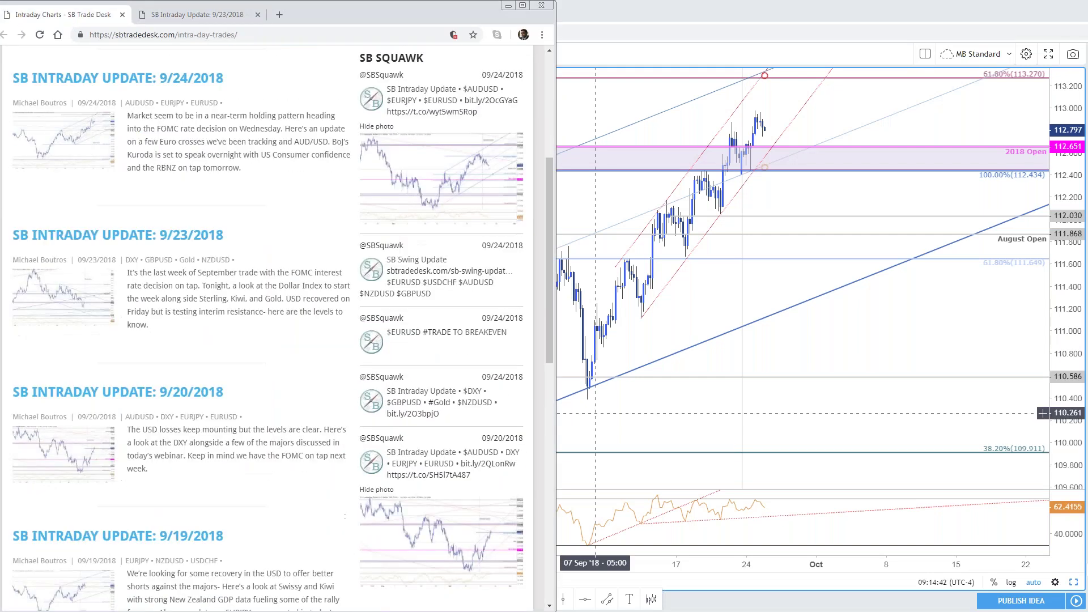
scroll(267, 329, down, 2)
scroll(197, 440, down, 3)
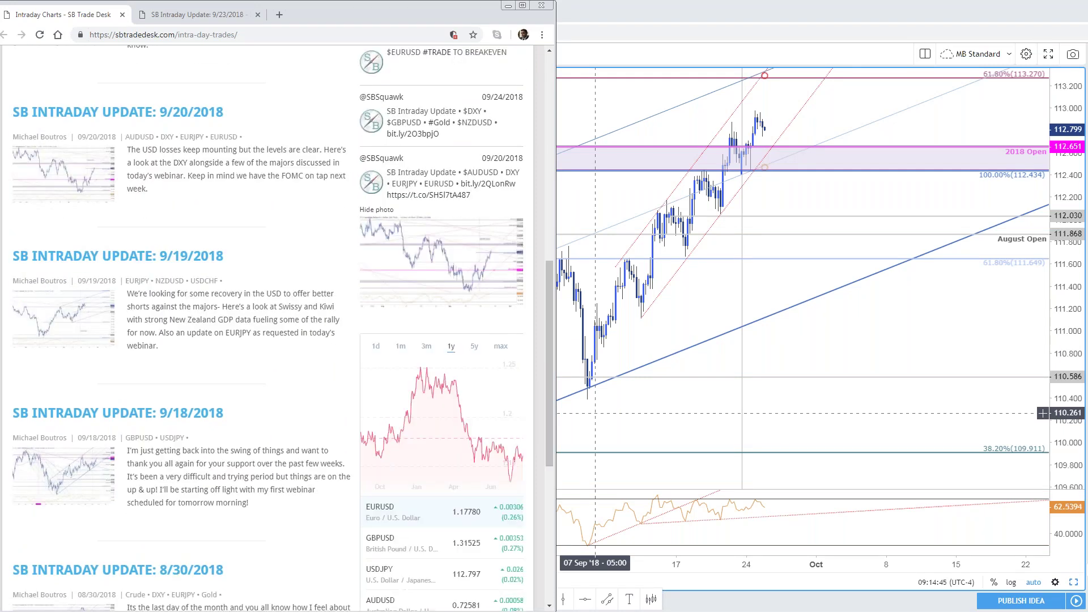
click(200, 422)
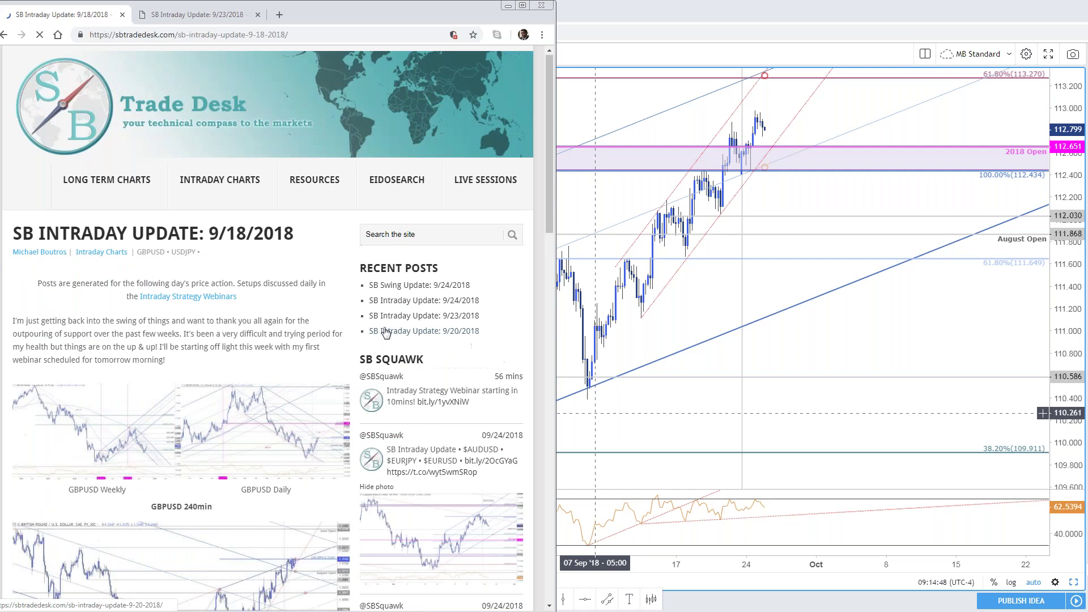
Find the USDJPY 240min section of the update and enlarge its chart
scroll(386, 334, down, 12)
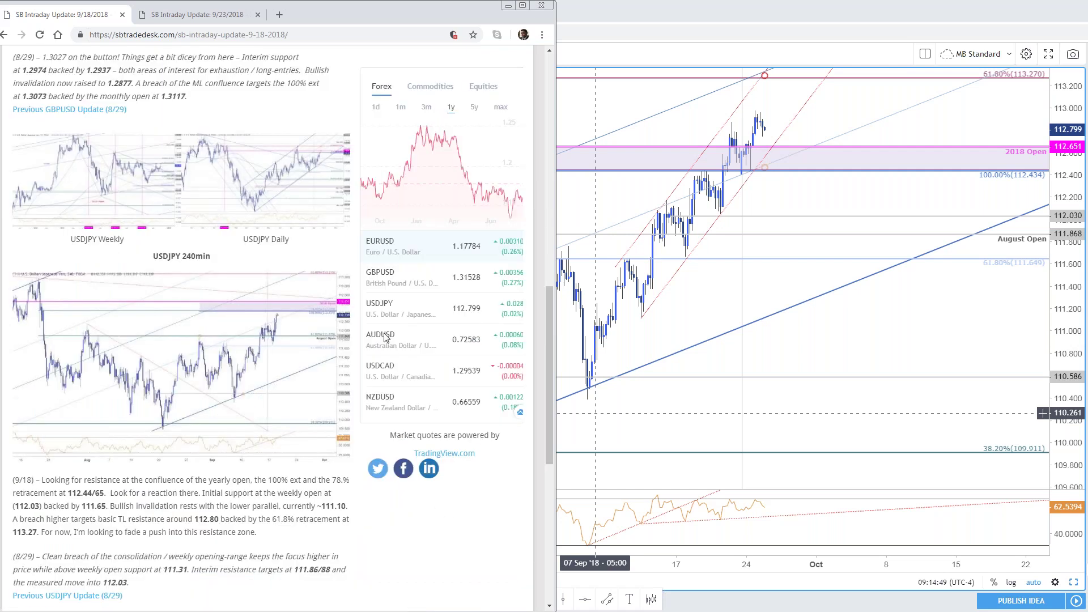
scroll(385, 334, down, 1)
click(318, 334)
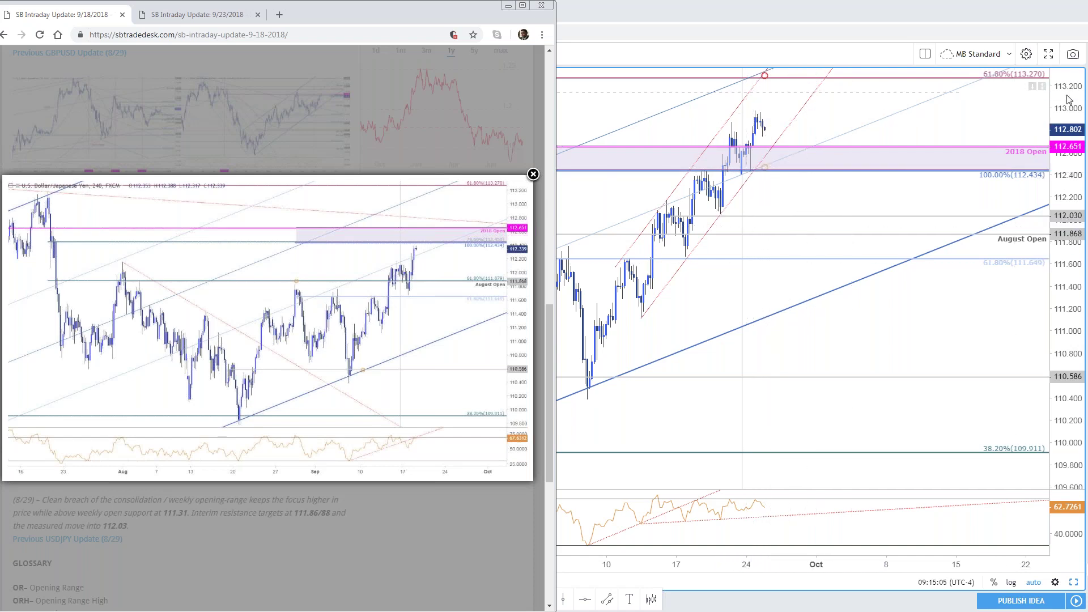
Return to TradingView, widen the USDJPY four-hour price range to include the 161.80% extension at 113.886, and show the daily chart full size
click(1072, 136)
drag(1072, 136, 1063, 211)
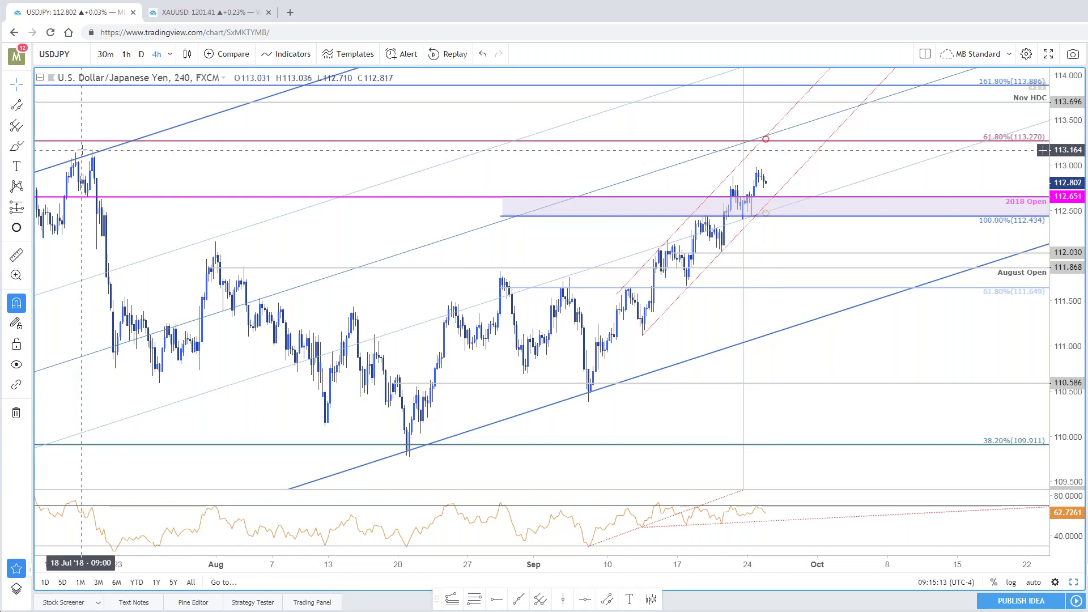
click(1074, 582)
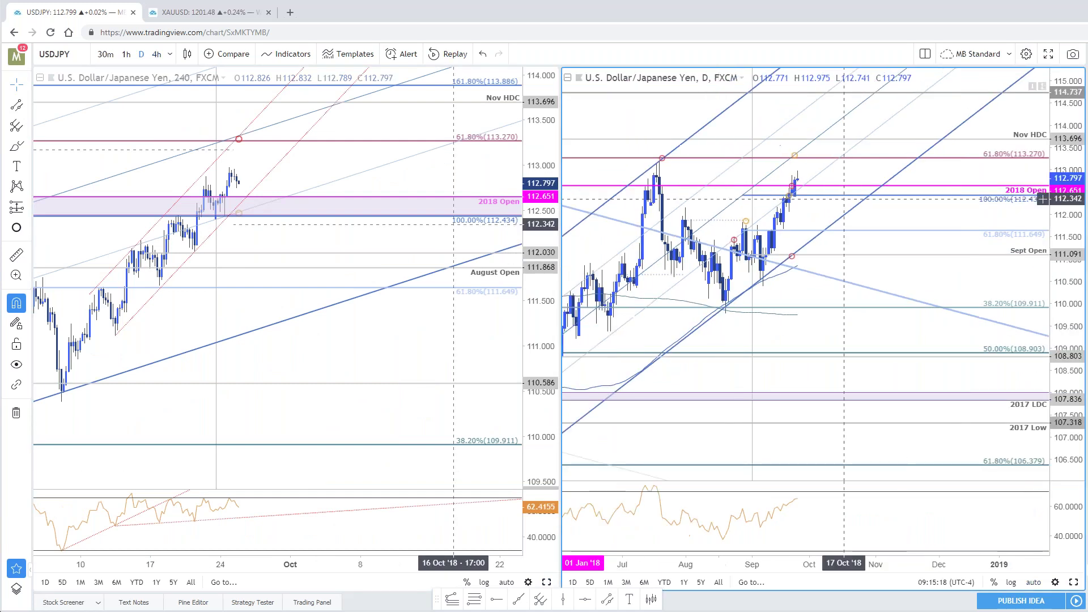
click(1074, 582)
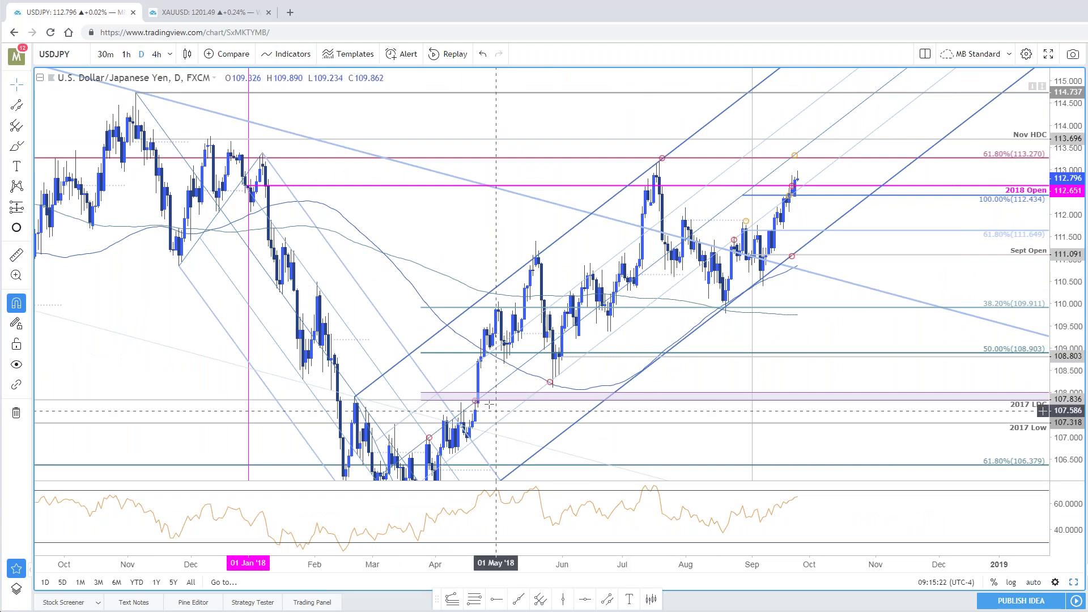
Examine the USDJPY daily chart from mid-2017 onward, and inspect the ascending pitchfork drawn from the February–March 2018 pivots
drag(490, 404, 470, 346)
drag(1082, 192, 1082, 278)
scroll(630, 209, down, 2)
click(636, 201)
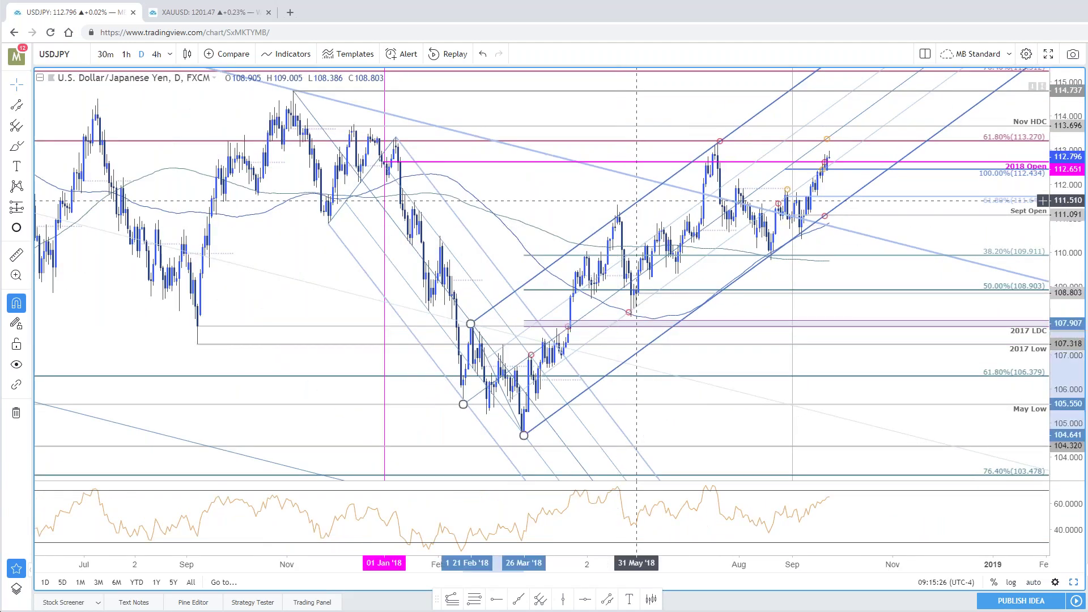
click(646, 327)
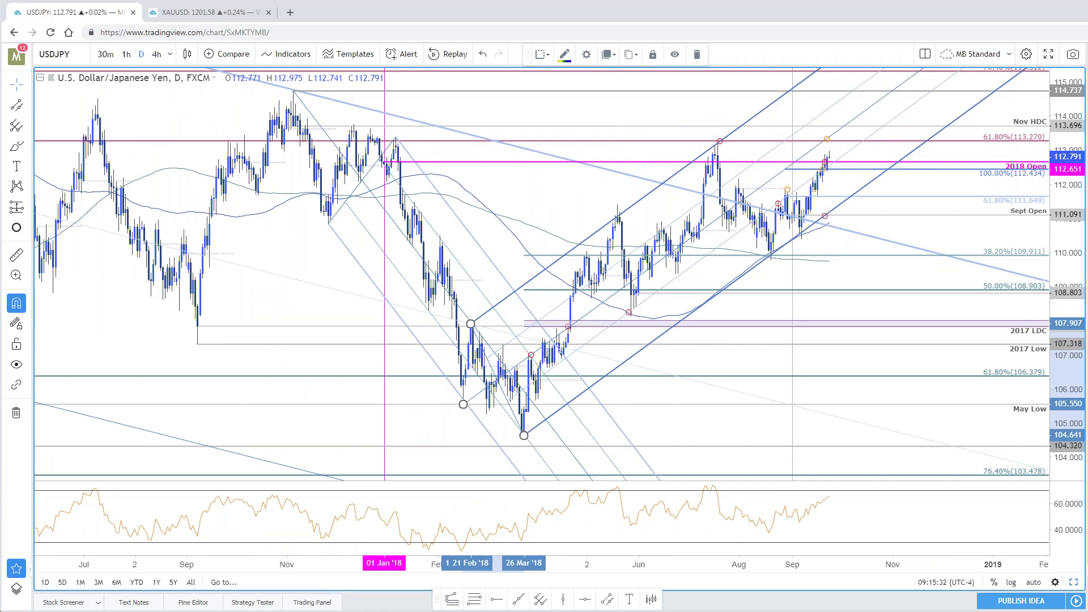
Open the USDJPY weekly chart and examine its multi-year structure around the 2018 Open and the 61.80% retracement at 113.270
key(ctrl+Tab)
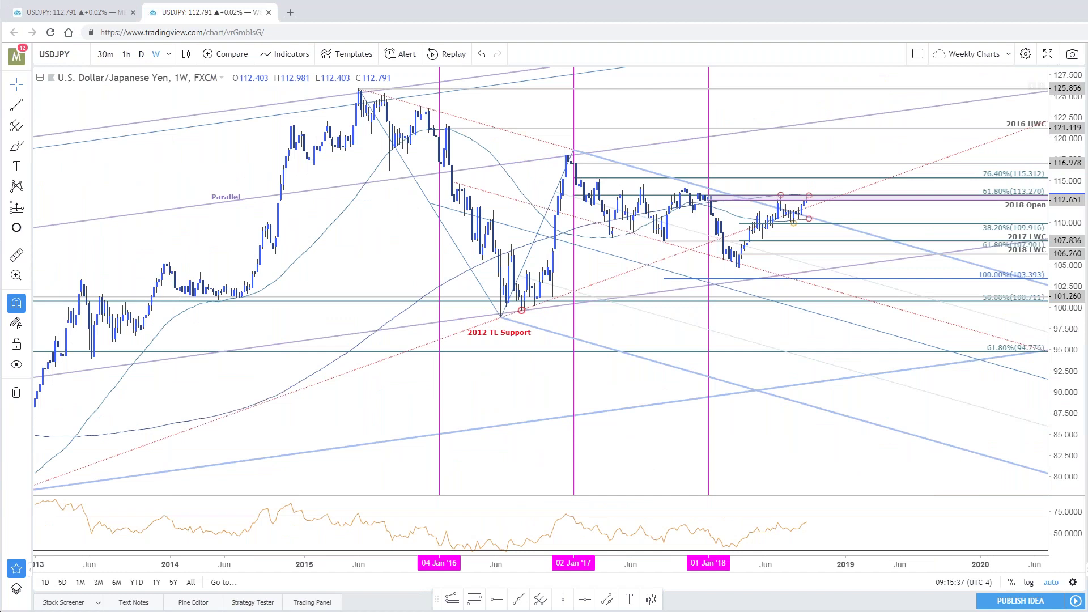
drag(1062, 240, 1062, 193)
drag(857, 194, 881, 306)
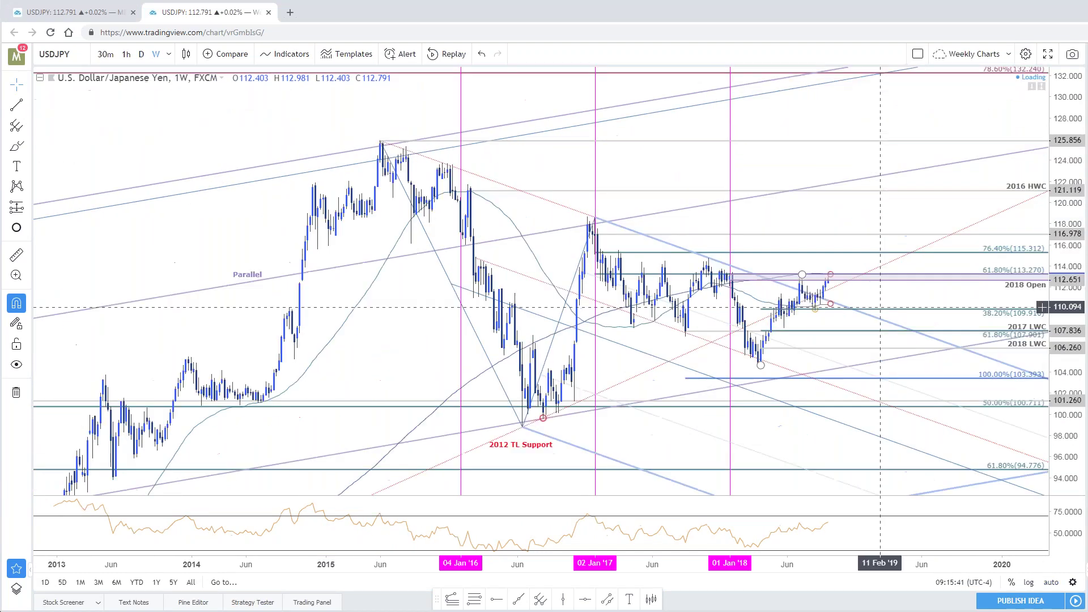
scroll(980, 383, up, 1)
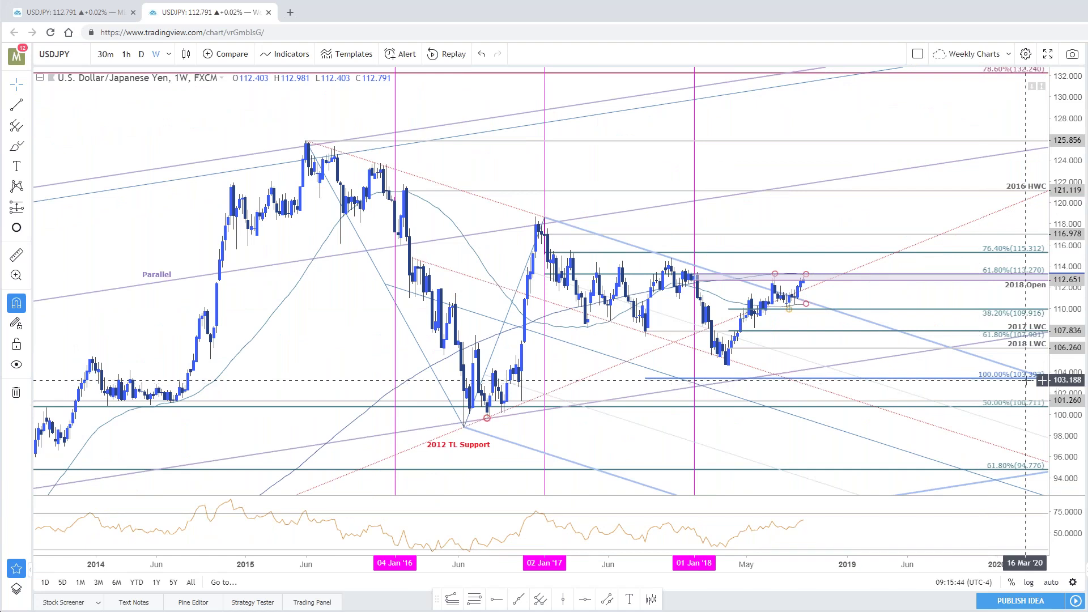
scroll(1063, 363, down, 1)
drag(1064, 364, 1064, 335)
drag(885, 187, 889, 188)
scroll(889, 188, up, 1)
scroll(888, 187, up, 1)
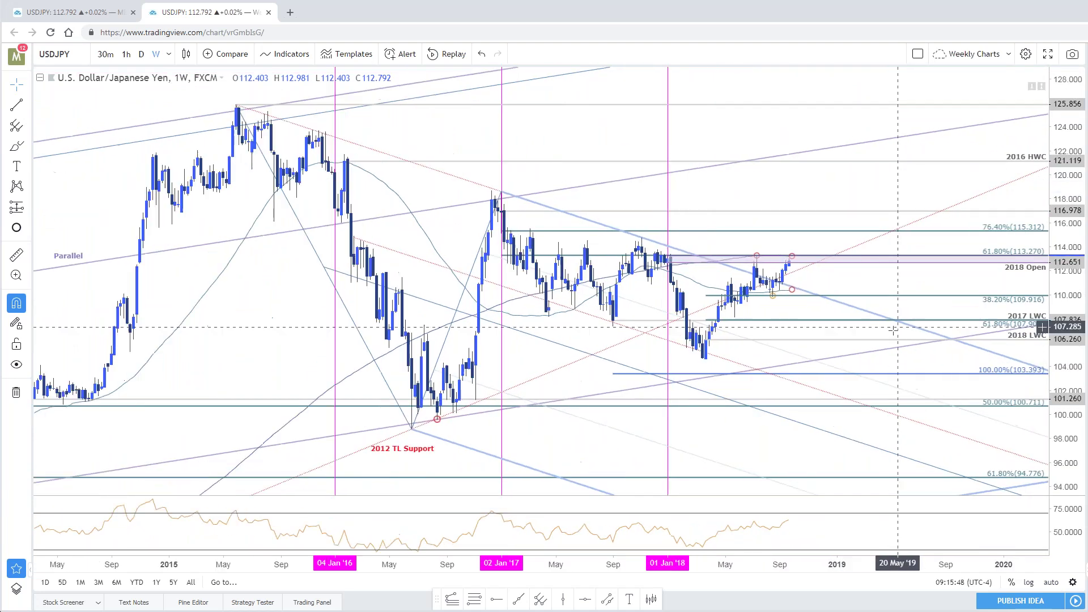
scroll(466, 463, up, 1)
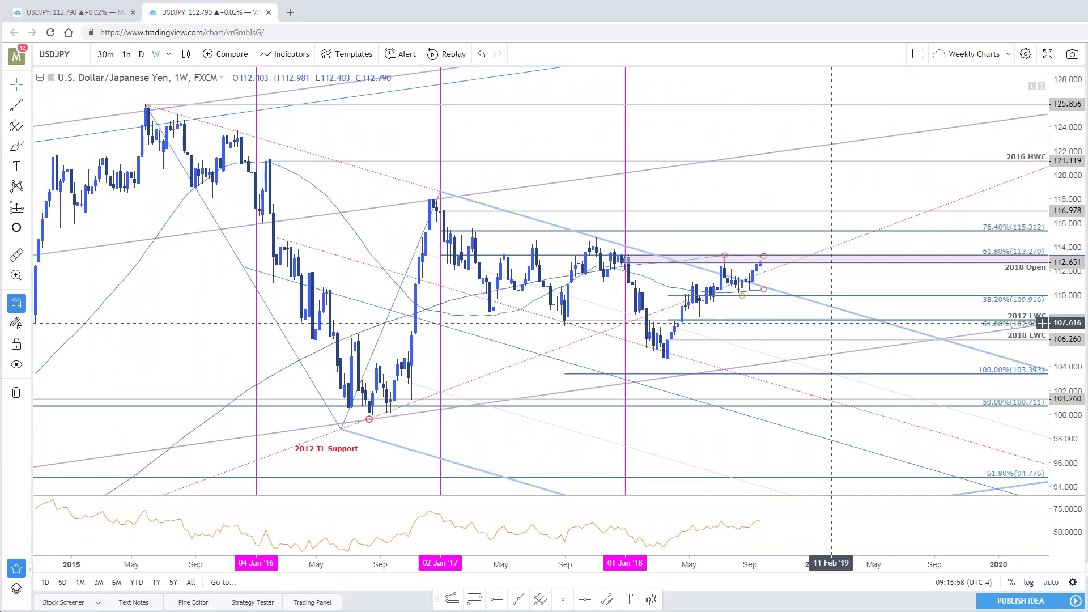
Inspect the anchor points of the drawings behind the weekly resistance zone between the 2018 Open and 113.270
click(1015, 259)
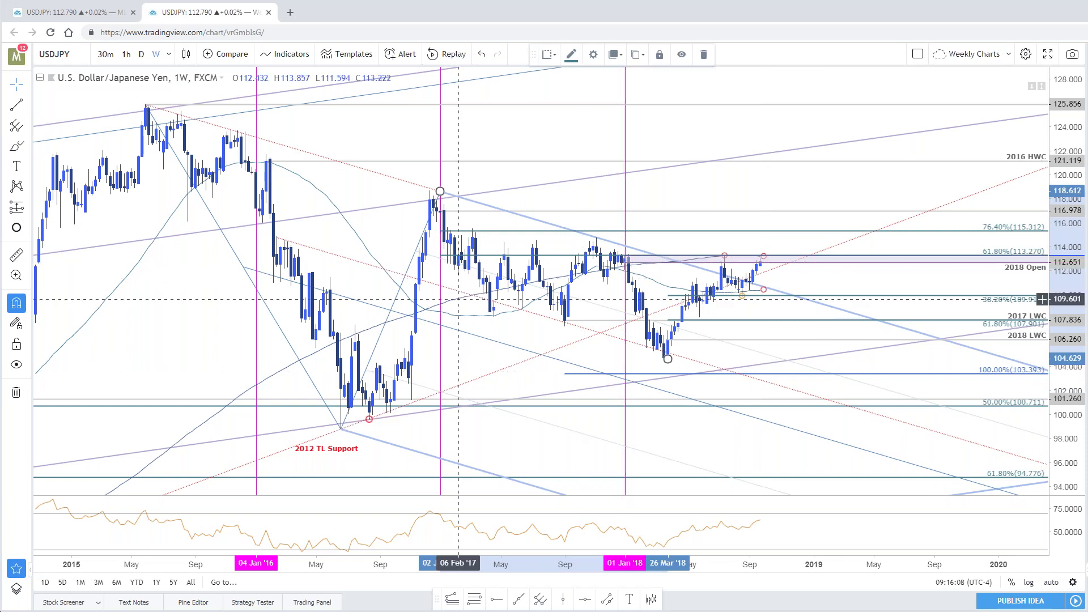
click(459, 306)
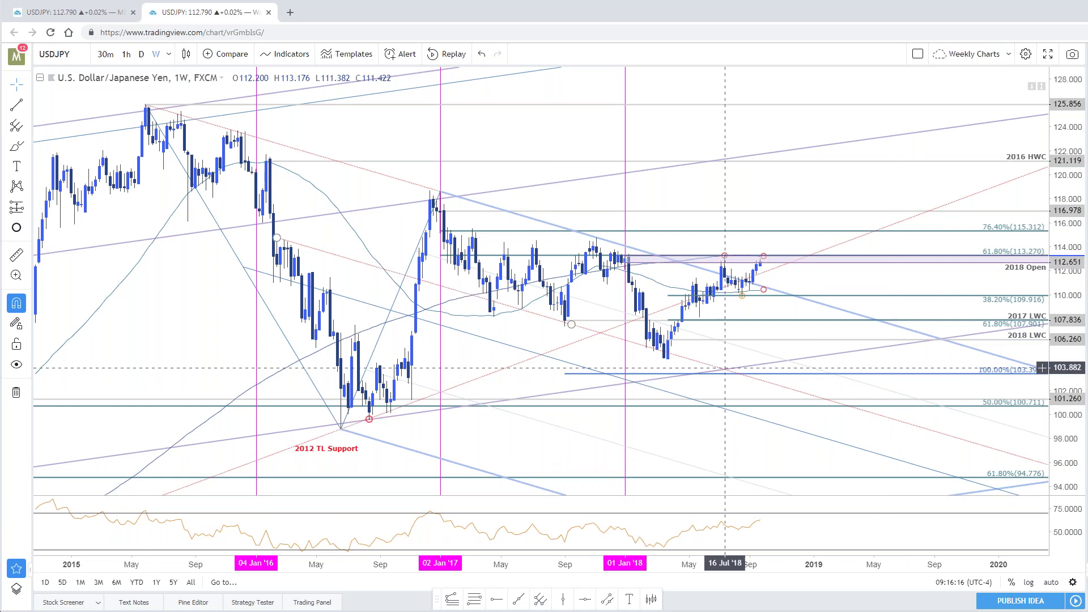
click(632, 257)
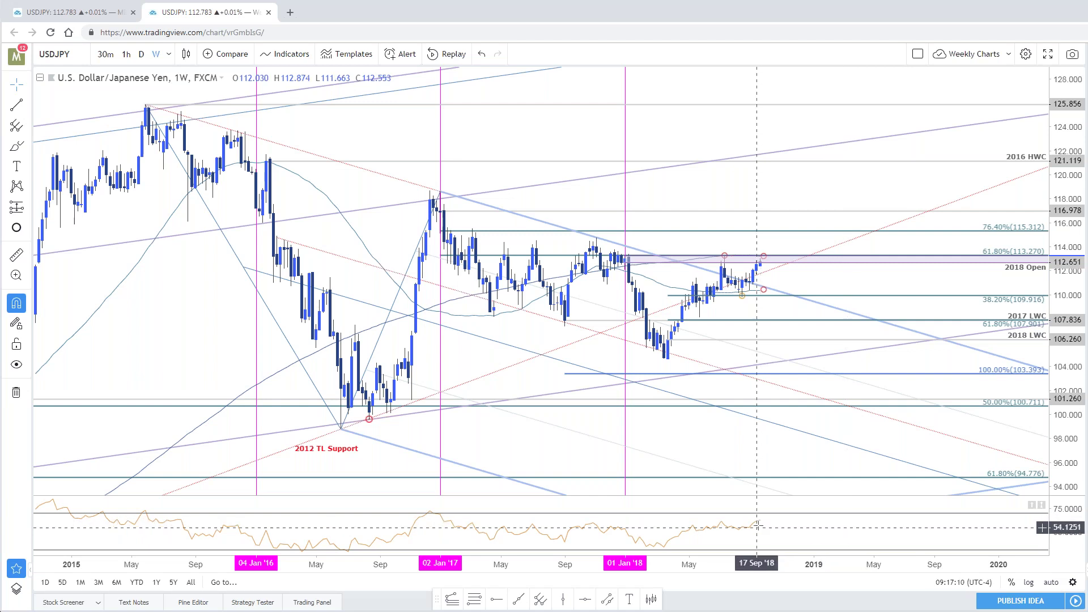
Change the USDJPY weekly chart style from candles to Line, with the 2016–2018 price action in view
scroll(758, 526, up, 2)
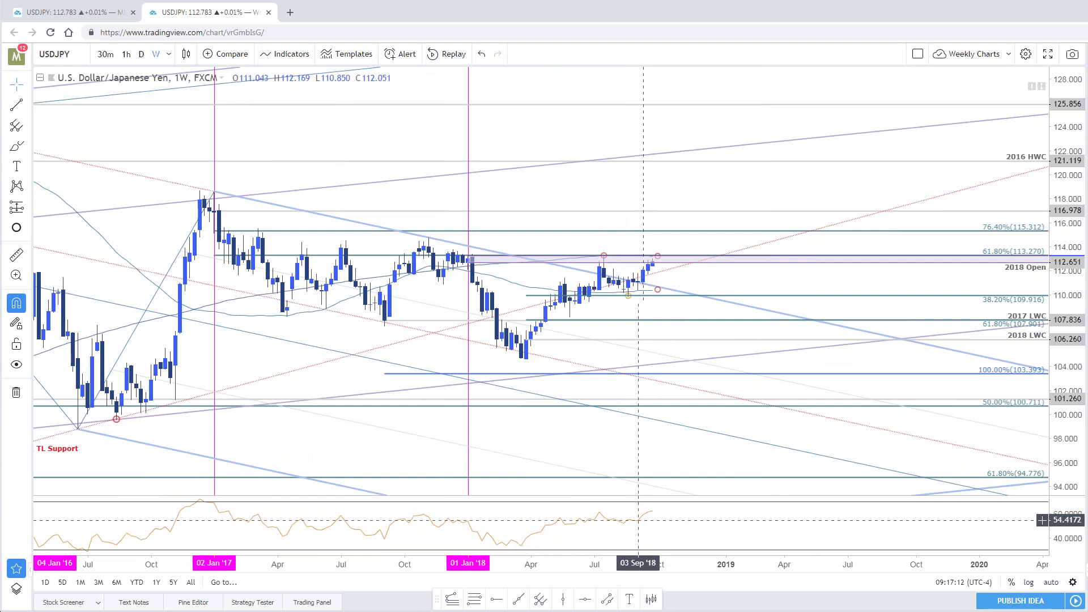
scroll(639, 520, up, 2)
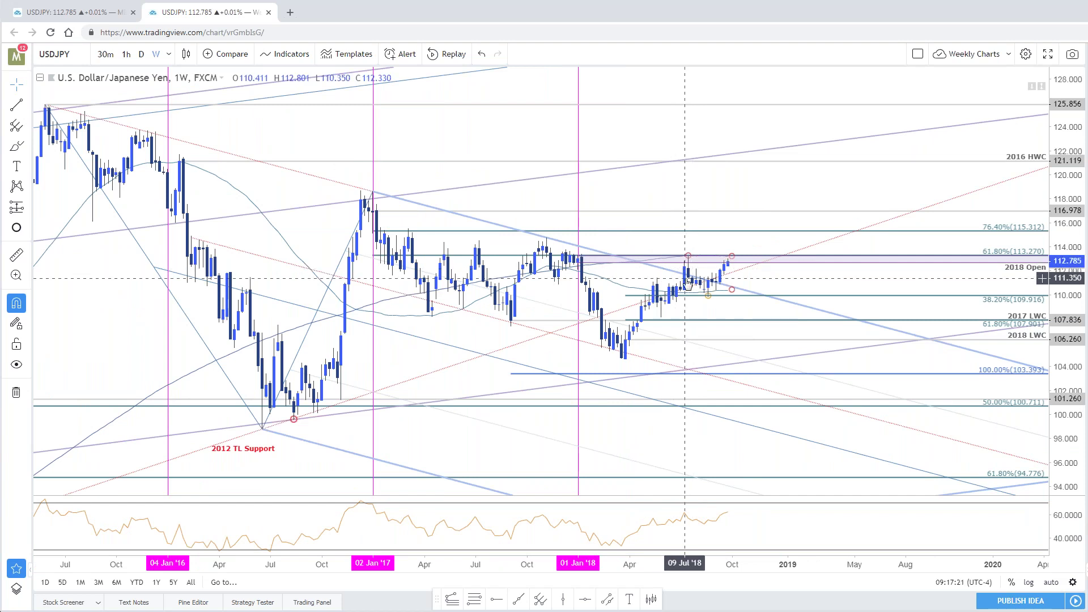
click(186, 54)
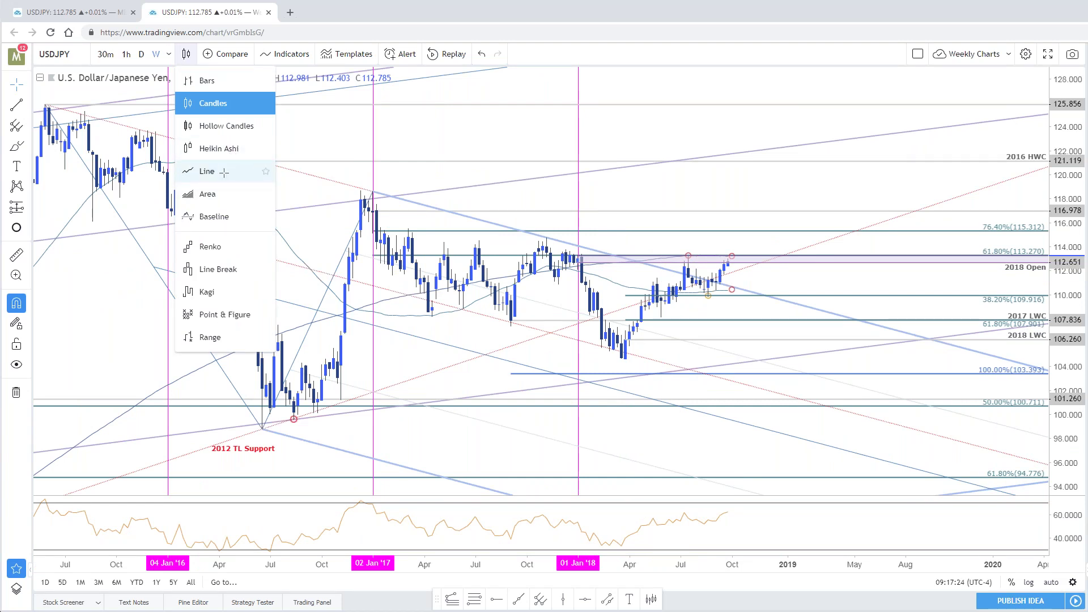
click(224, 172)
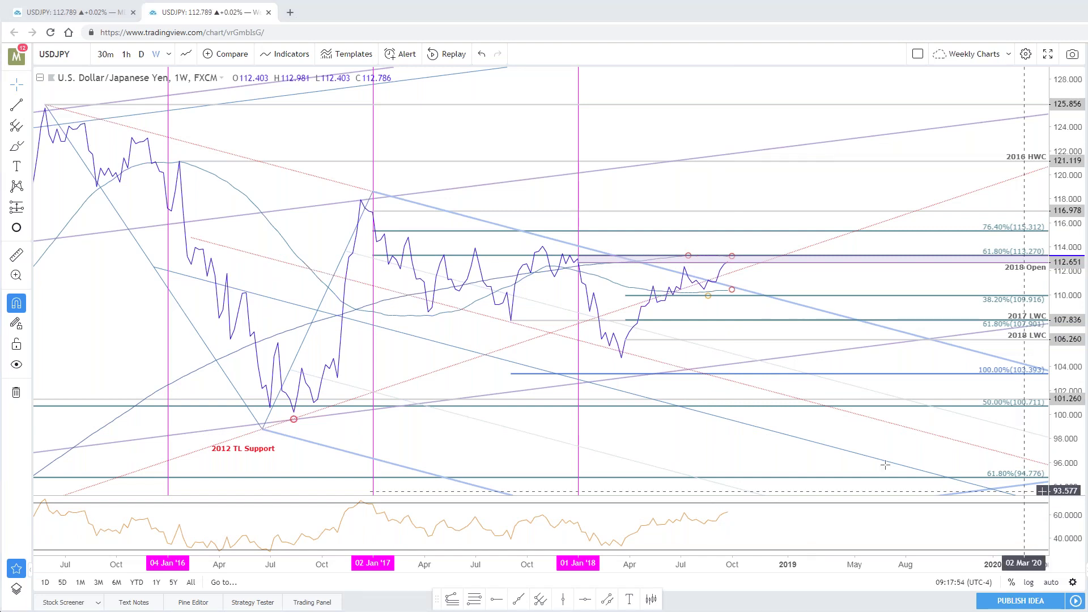
Change the USDJPY weekly chart style back to Candles and bring the price action from 2013 onward into view
click(186, 54)
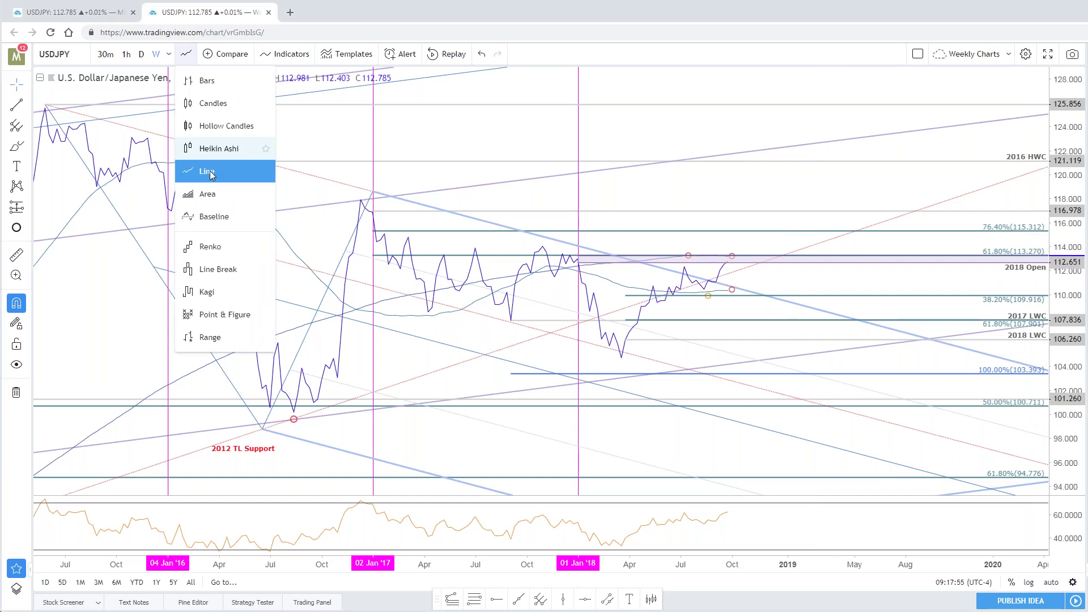
click(213, 103)
click(186, 53)
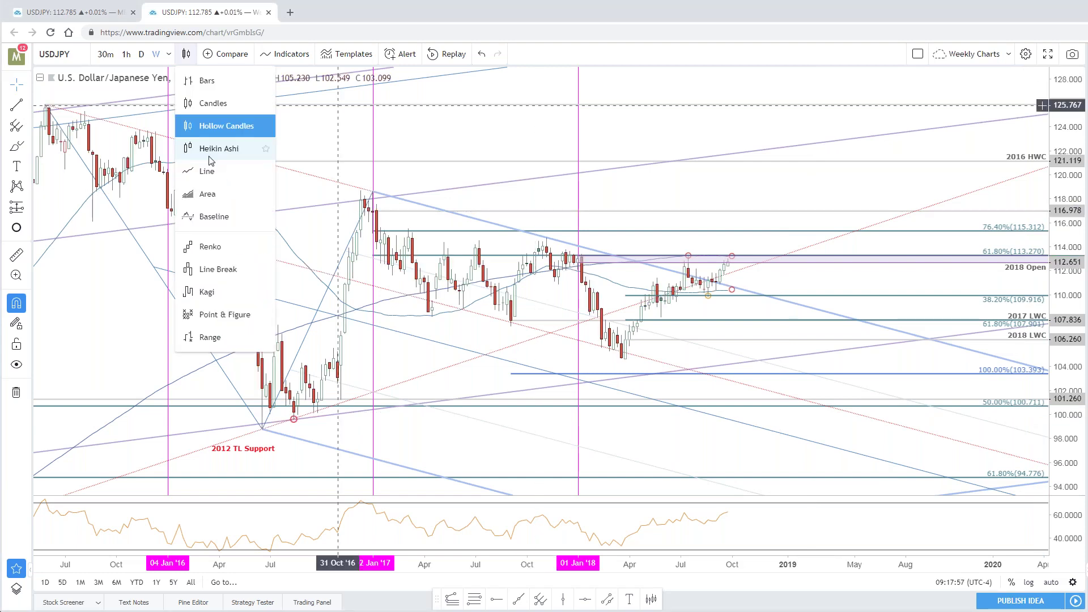
click(210, 158)
scroll(489, 140, down, 3)
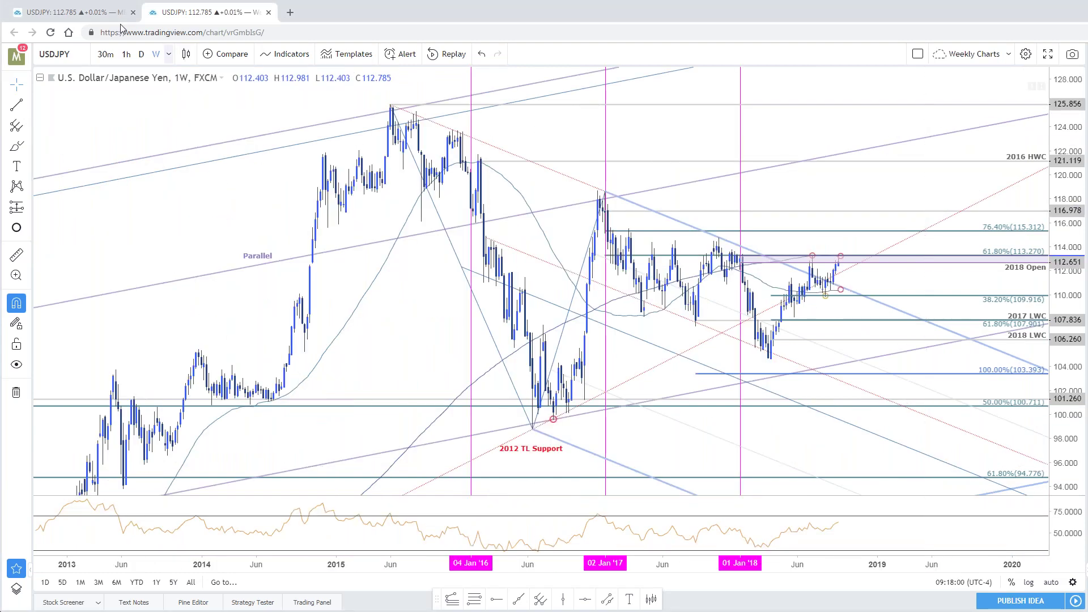
Compare the USDJPY daily chart with the weekly chart around the 2018 Open and the 61.80% retracement at 113.270
click(85, 12)
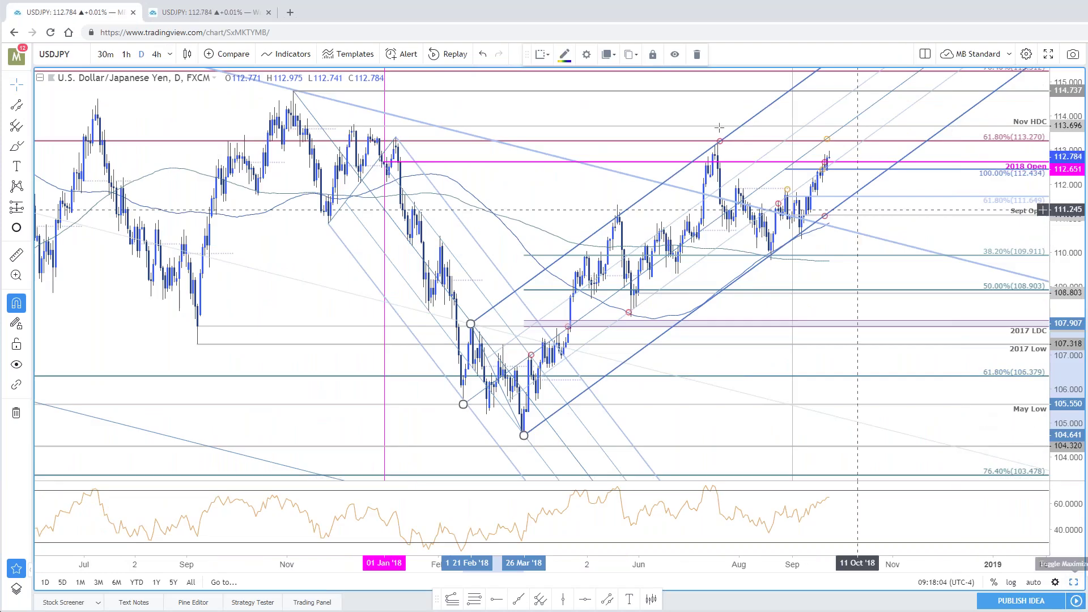
key(ctrl+Tab)
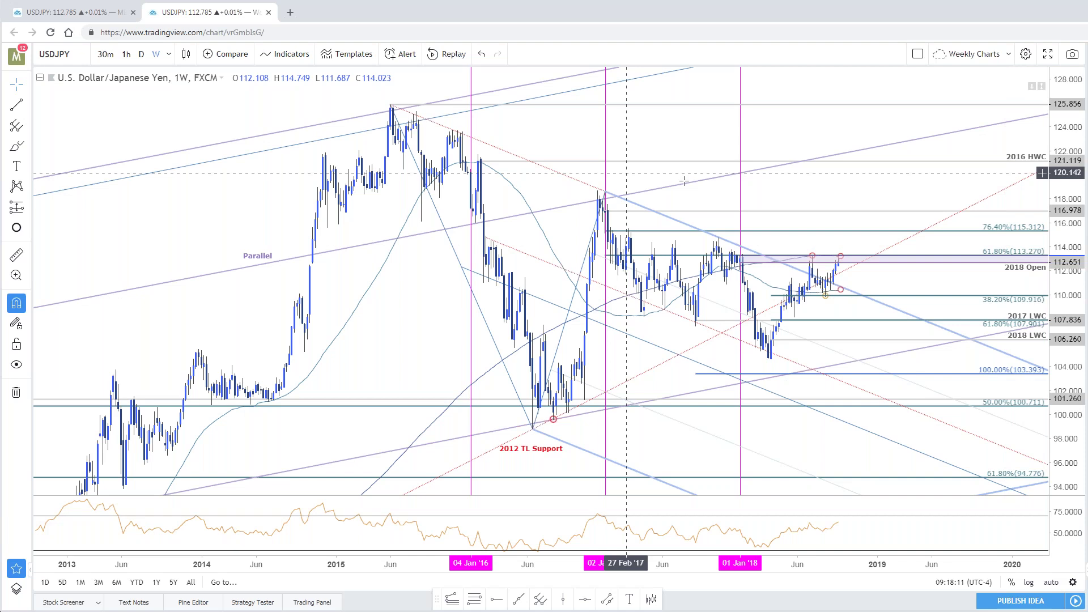
key(ctrl+shift+Tab)
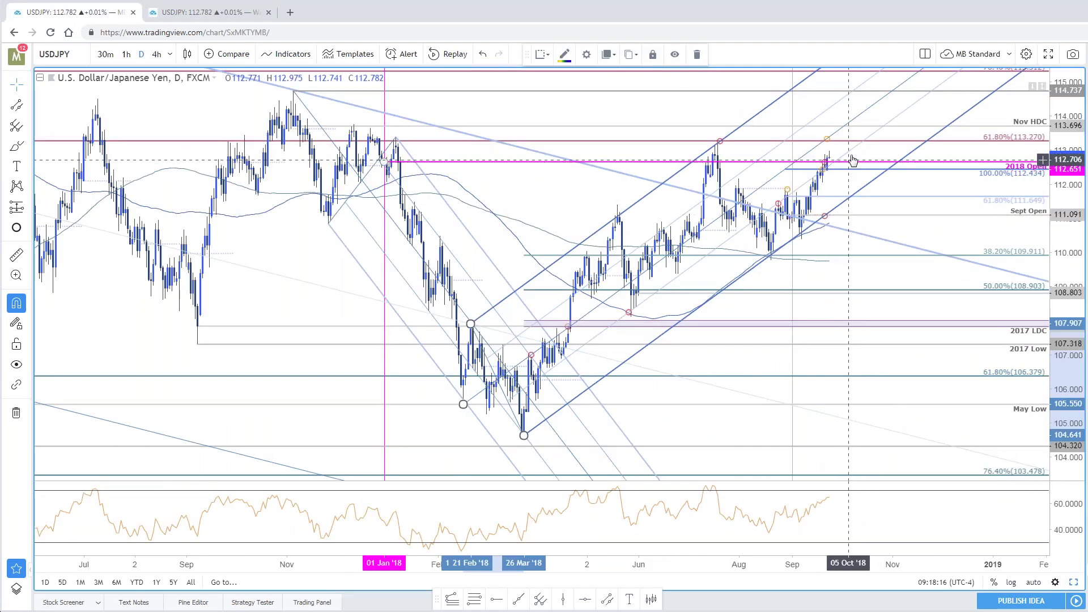
Remove the Fibonacci extension with the 61.80% (111.649) and 100.00% (112.434) levels from the USDJPY daily chart
click(825, 161)
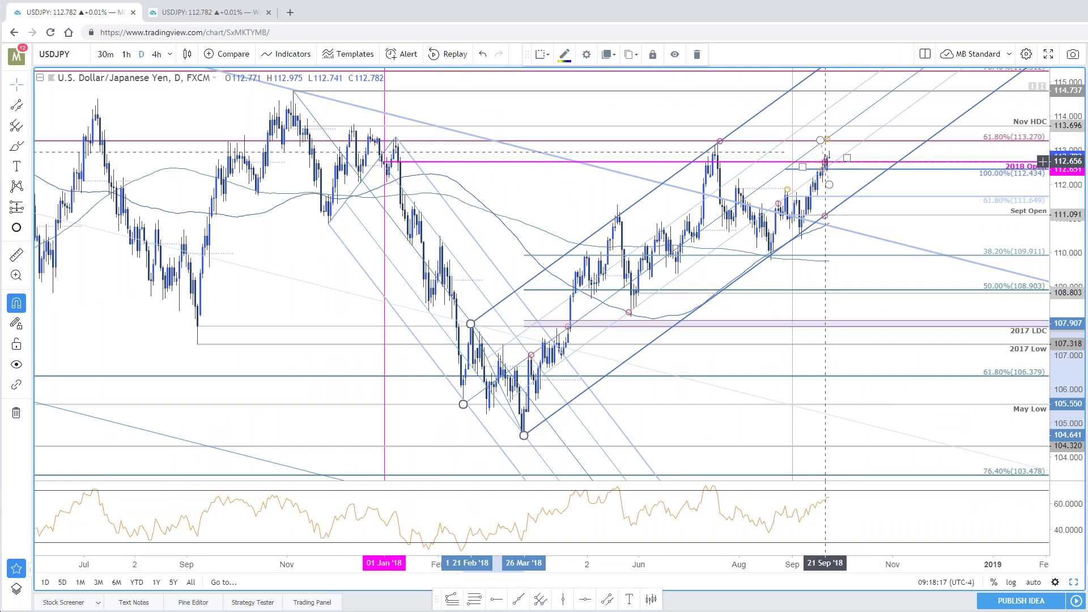
click(382, 164)
click(772, 539)
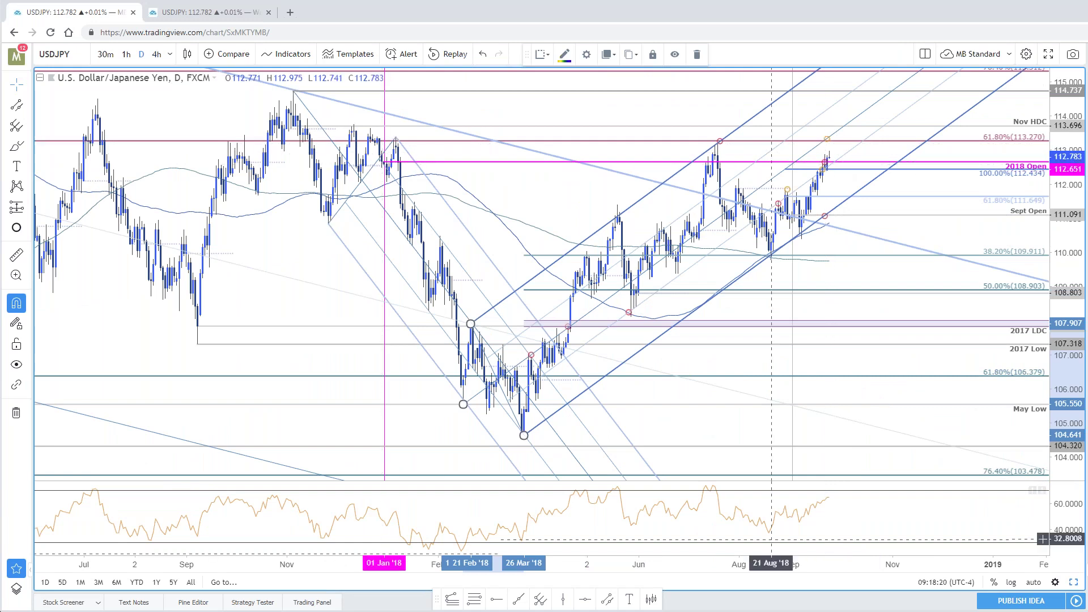
click(939, 183)
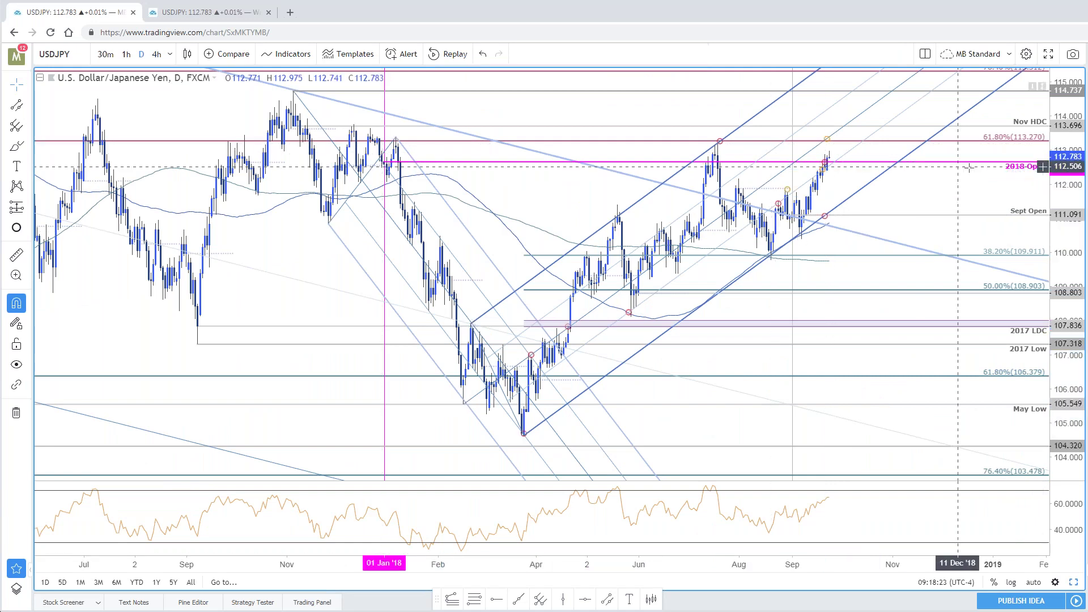
Delete the orange circles just below the 2018 Open and near the early-September highs, and move the red circle along the 2018 Open to the latest candles
click(843, 193)
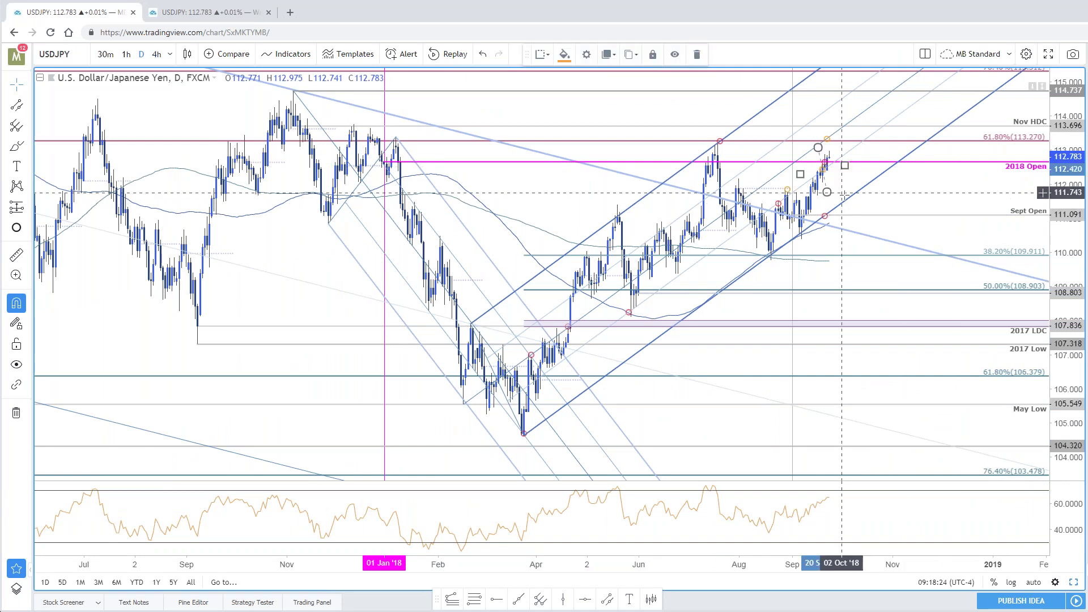
drag(843, 194, 831, 163)
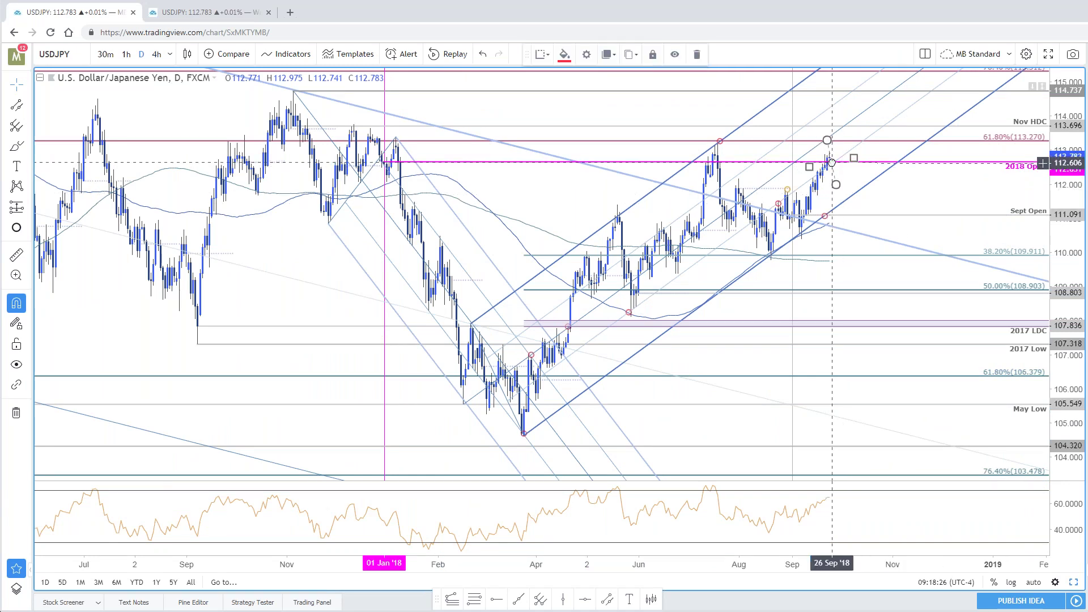
click(895, 339)
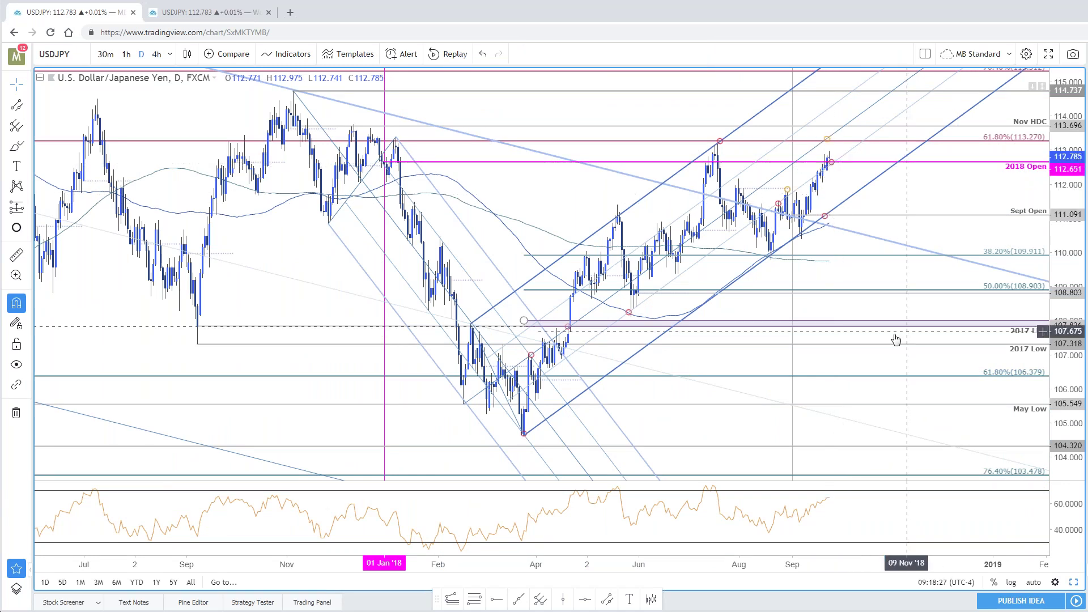
click(795, 199)
click(958, 244)
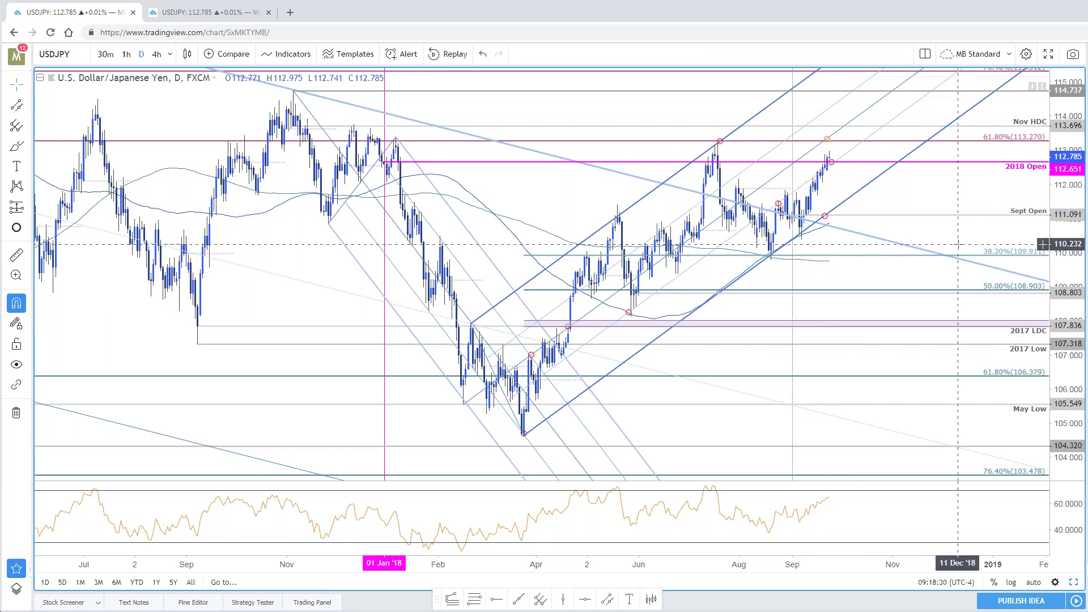
Move the lower red circle to about 111.68 on the ascending pitchfork's lower parallel, and draw a horizontal ray at 111.757 from early September 2018
click(829, 225)
drag(829, 225, 860, 200)
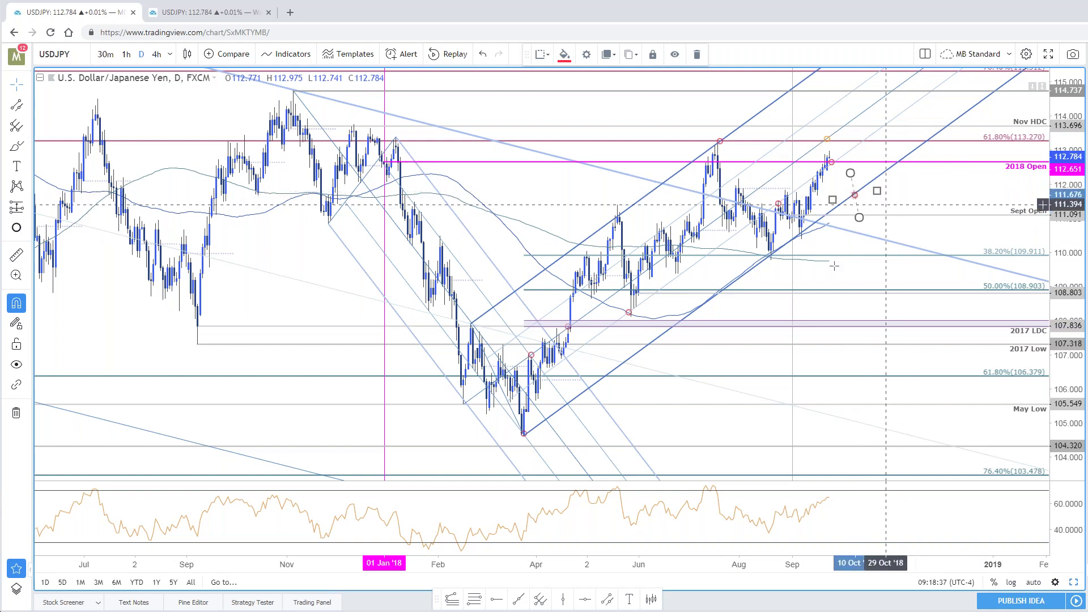
click(498, 603)
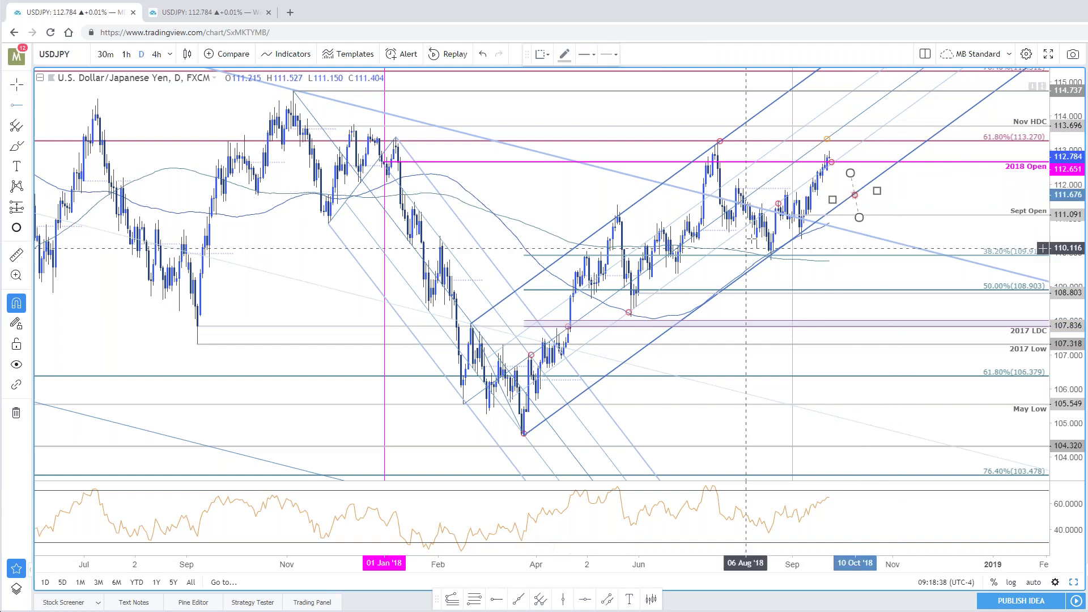
click(797, 191)
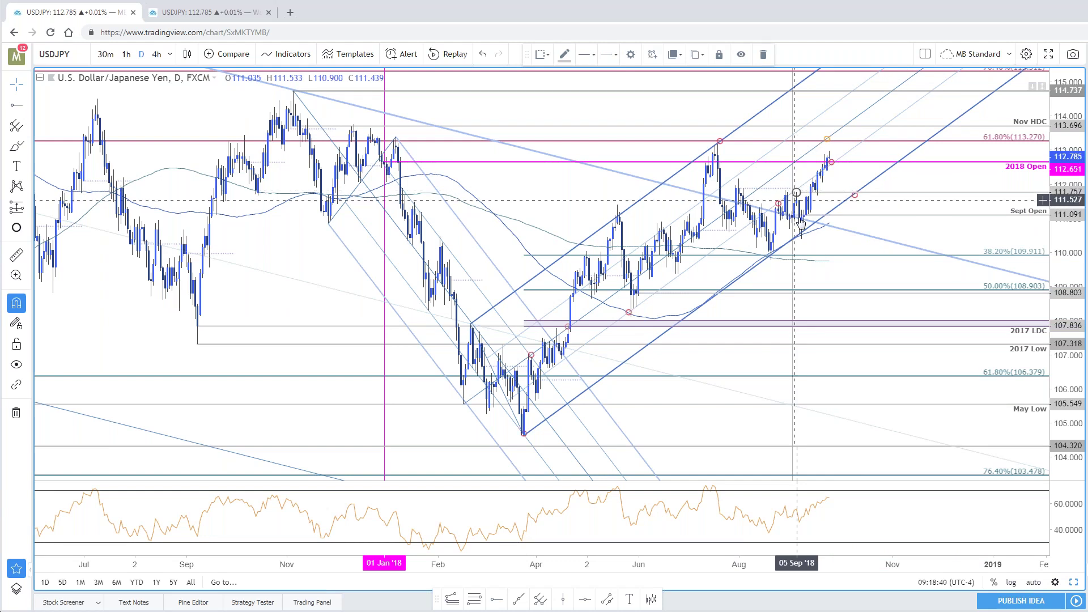
click(856, 195)
drag(858, 197, 922, 239)
click(868, 208)
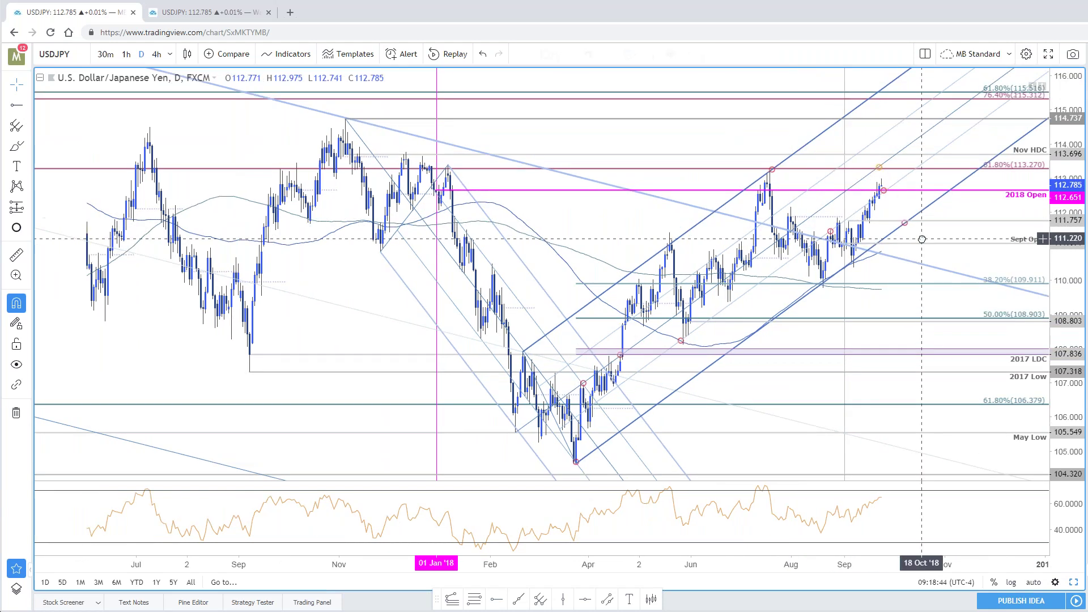
Draw a horizontal ray at 113.082 starting from the 8 January 2018 daily candle
drag(1084, 212, 1013, 239)
scroll(1015, 245, up, 1)
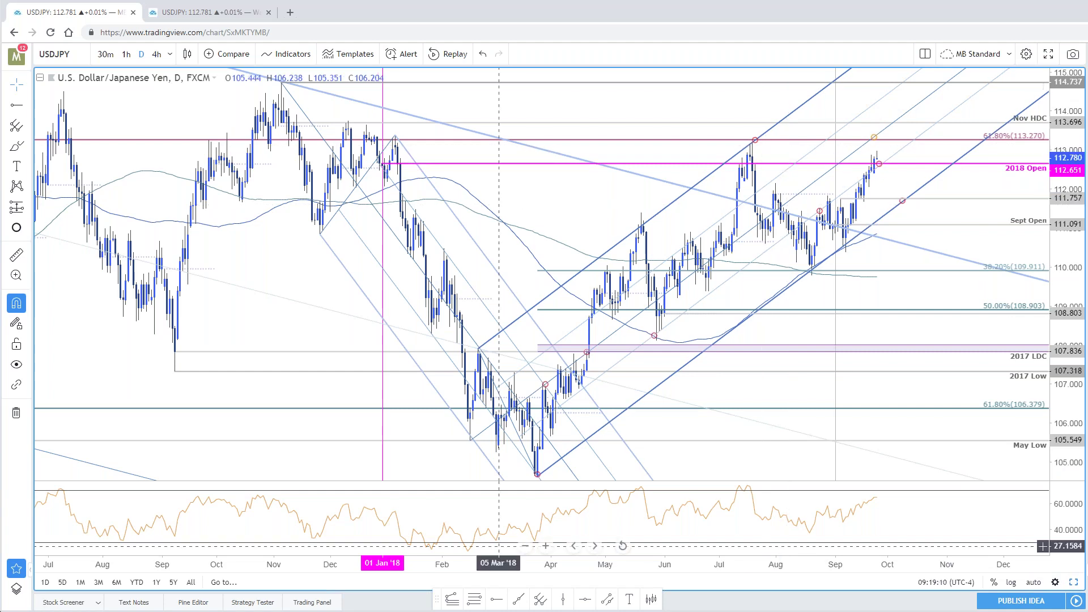
click(383, 165)
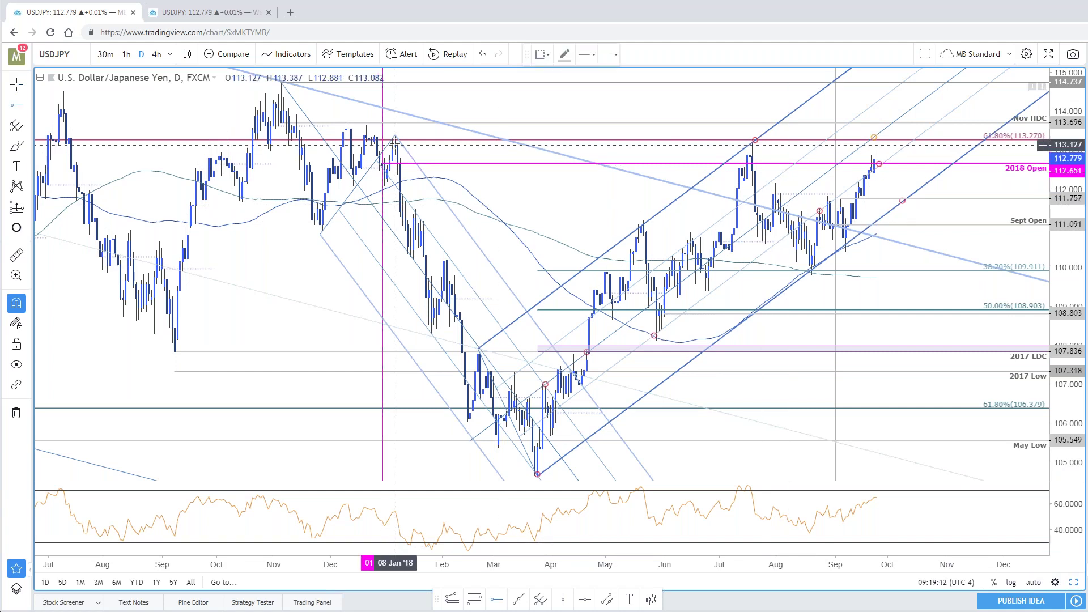
click(395, 146)
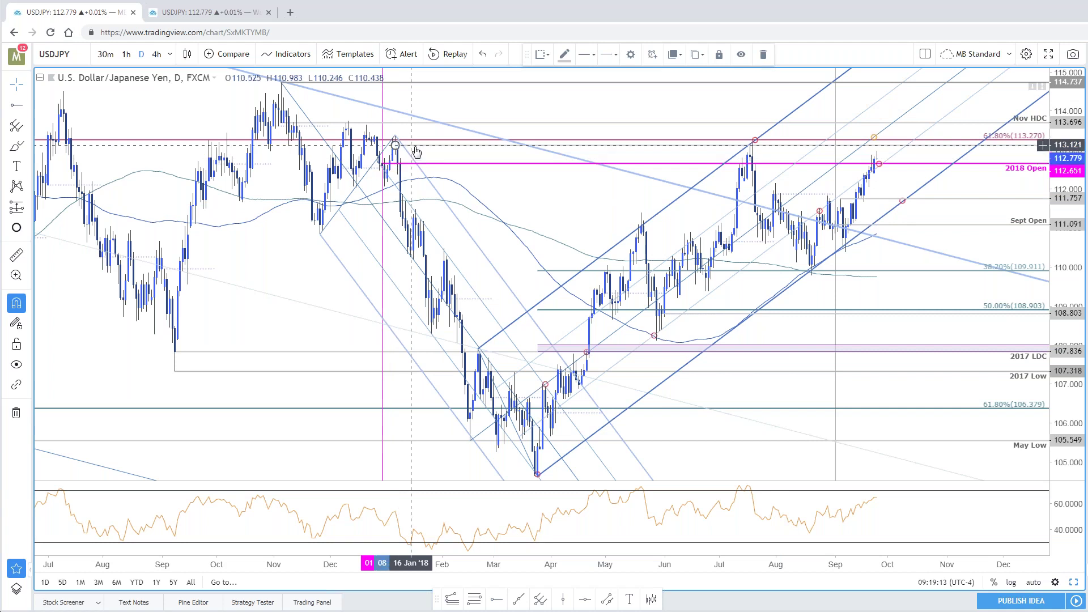
click(397, 149)
click(396, 149)
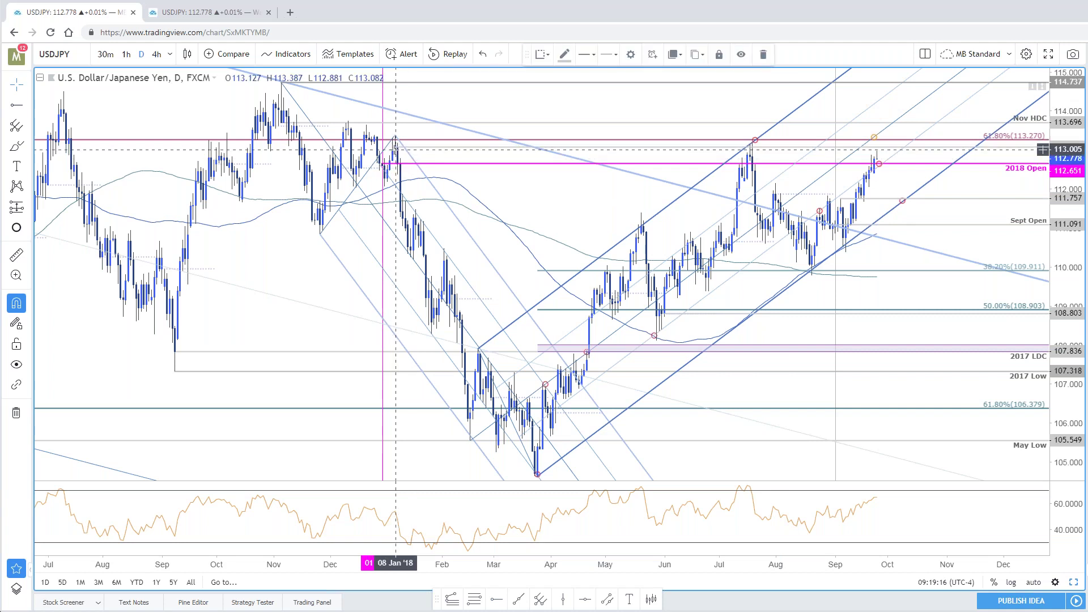
click(390, 178)
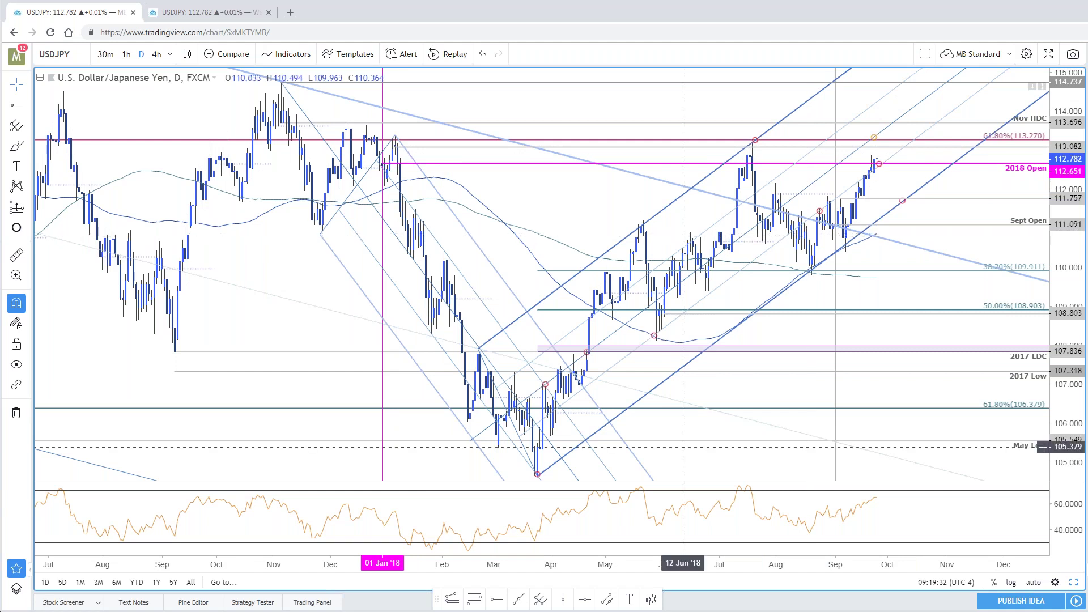
Draw a parallel channel from 8 January 2018 that shades the resistance zone between 113.082 and the 61.80% retracement at about 113.27
key(alt+t)
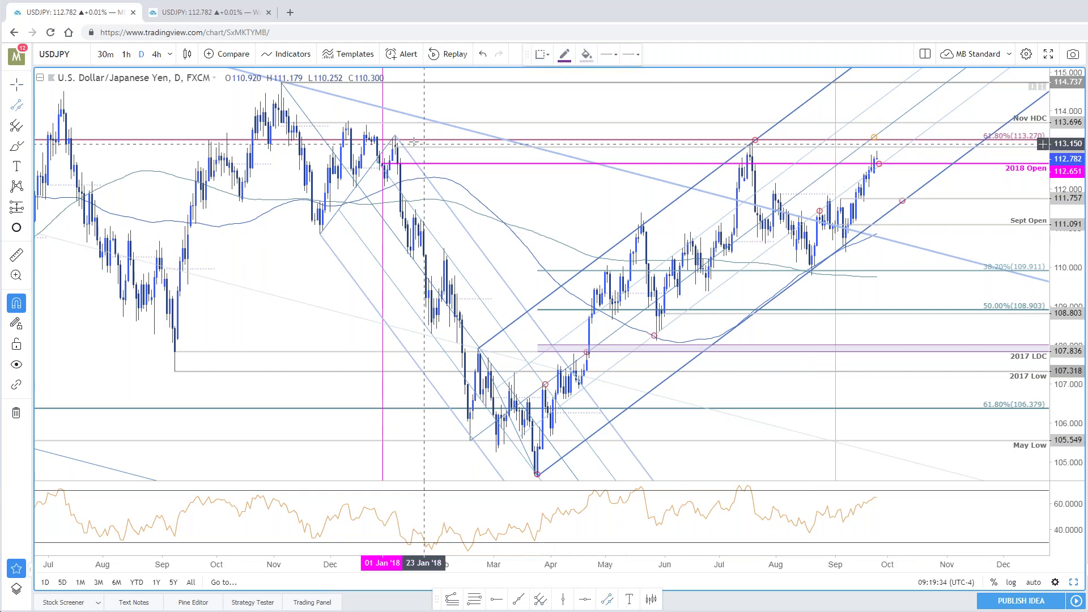
click(396, 146)
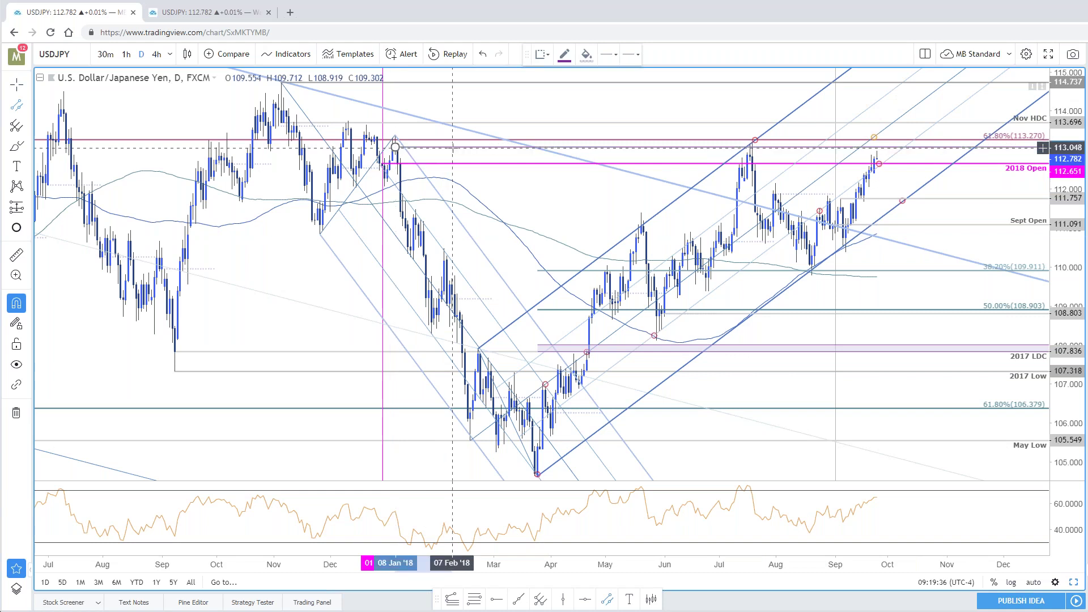
click(452, 147)
click(468, 139)
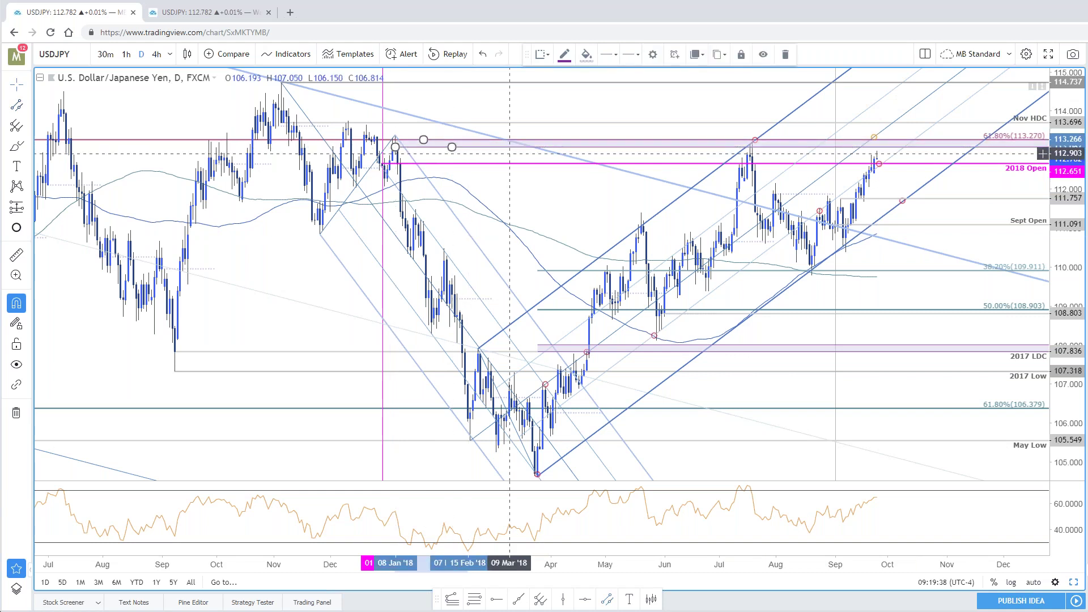
click(973, 215)
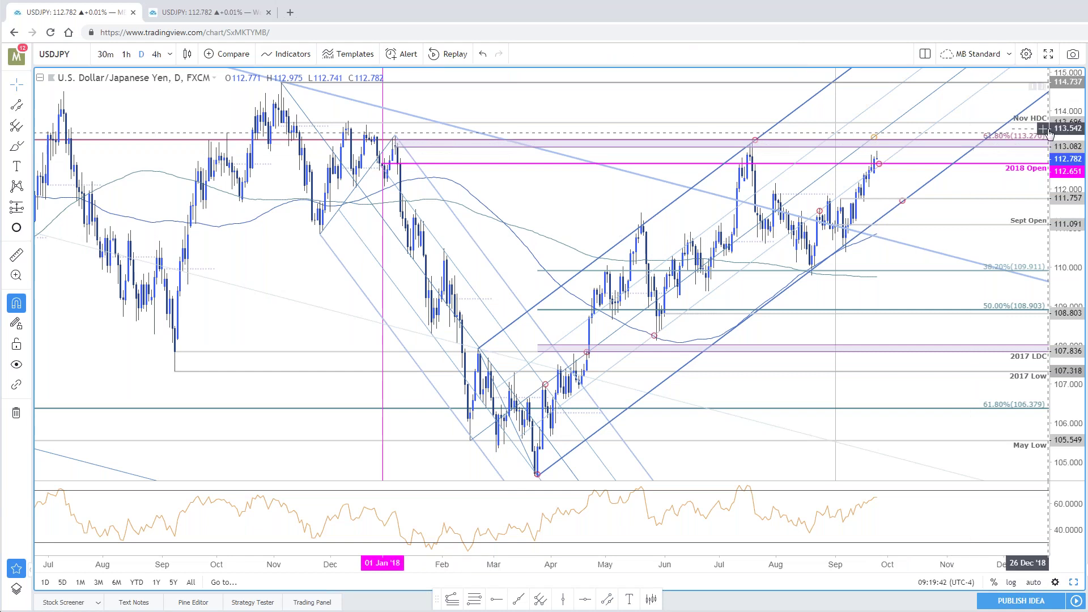
drag(970, 193, 957, 192)
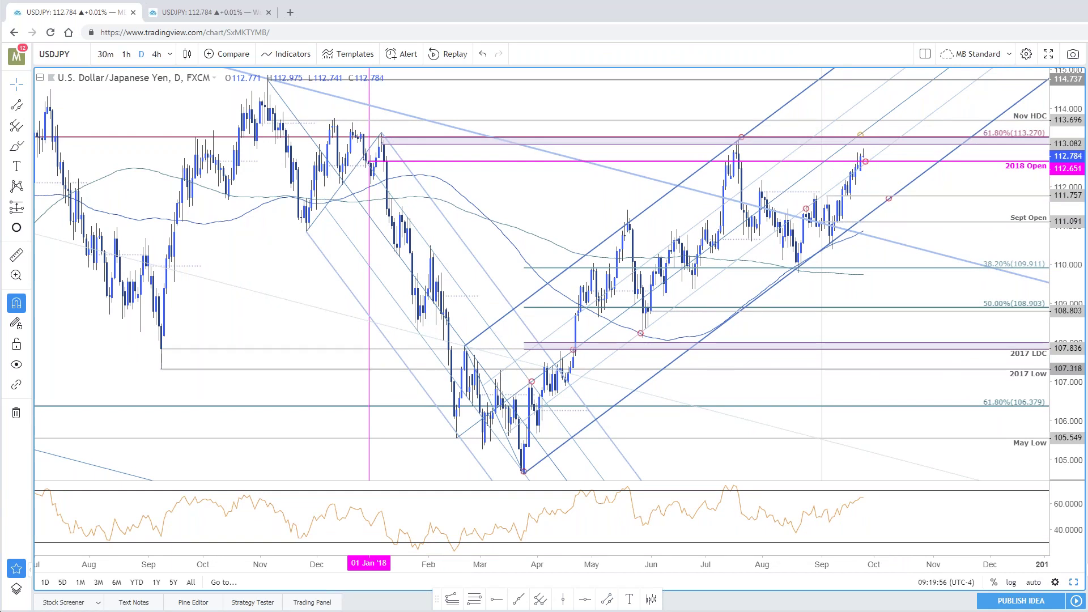
Restore the split chart layout and maximize the USDJPY 240-minute chart with the July to early October price action in view
click(1076, 583)
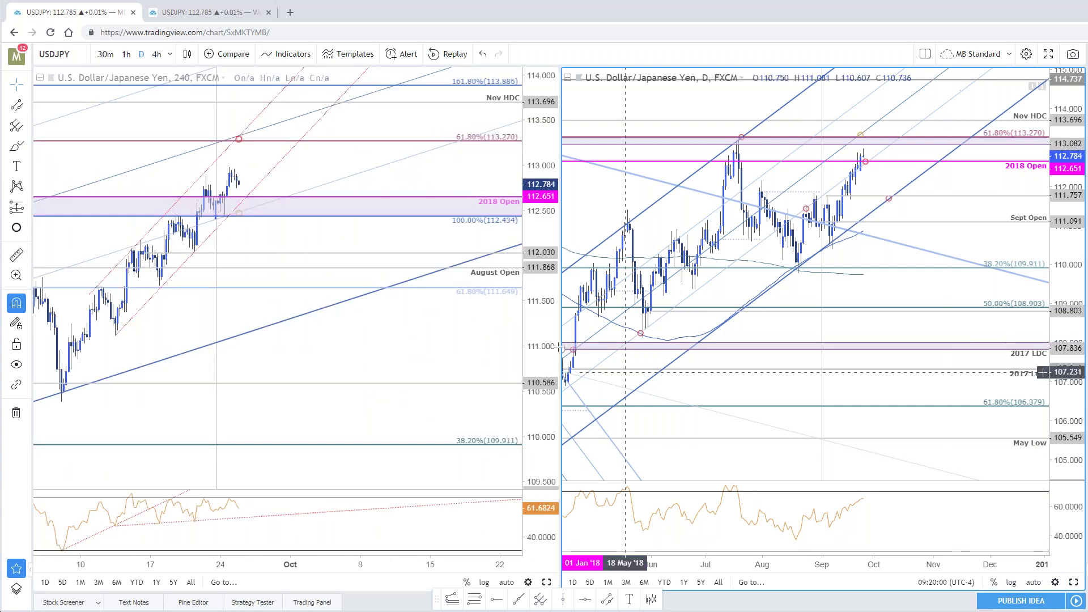
drag(355, 172, 461, 179)
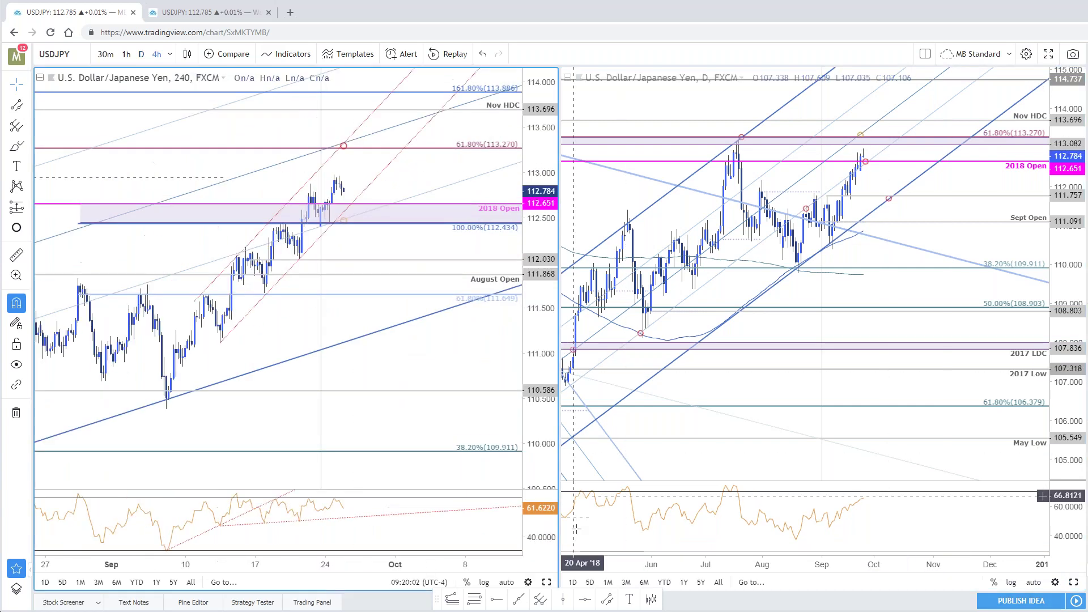
click(546, 583)
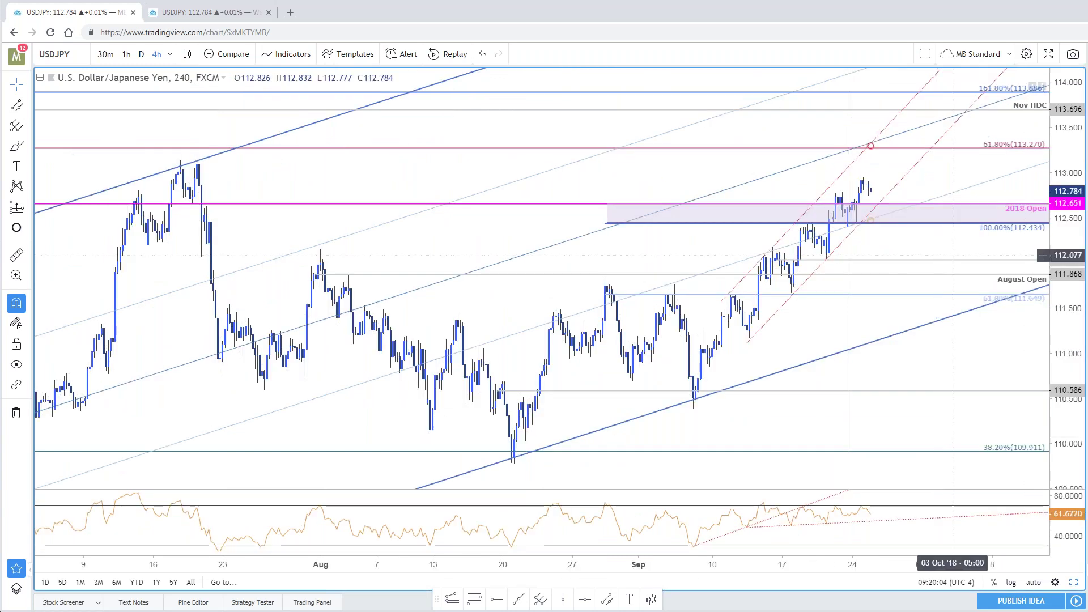
drag(953, 247, 886, 242)
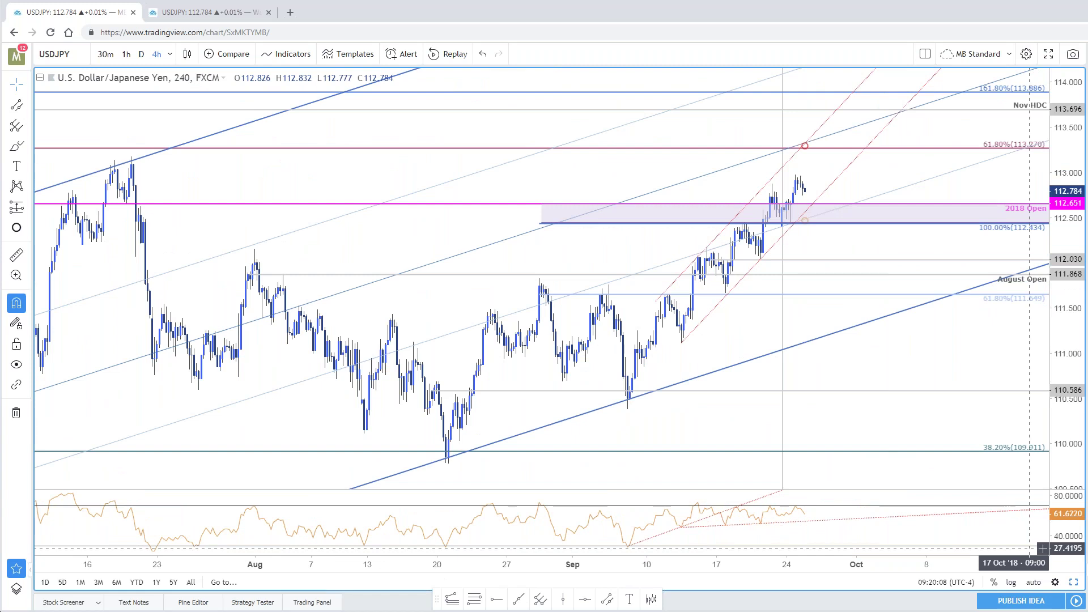
Compare the published 9/18 USDJPY intraday chart with the live 240-minute chart, and inspect the red channel and circle near the 61.80% retracement at 113.270
key(alt+Tab)
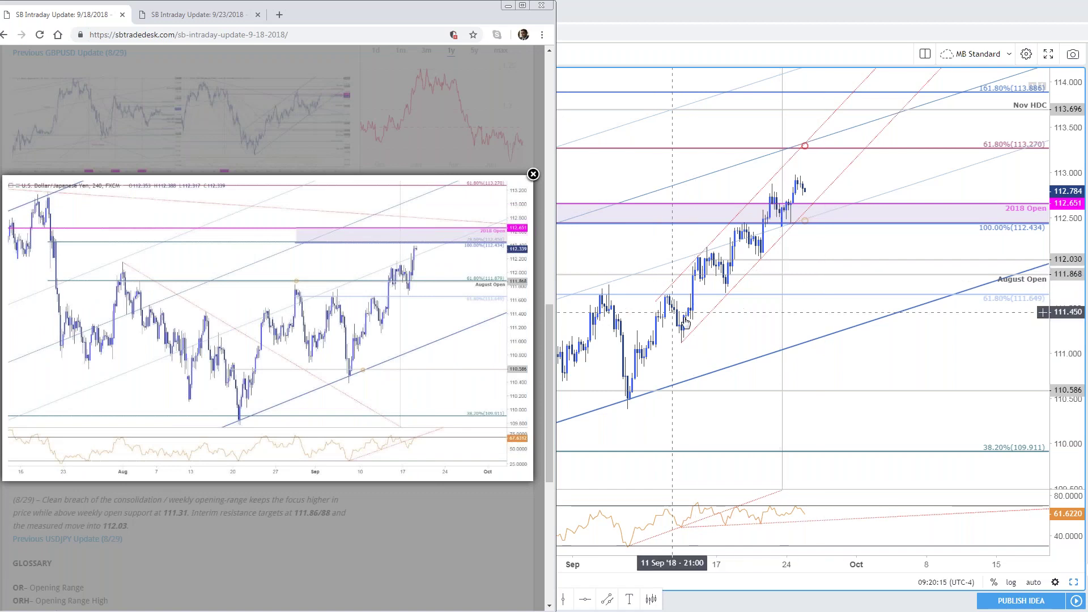
click(809, 145)
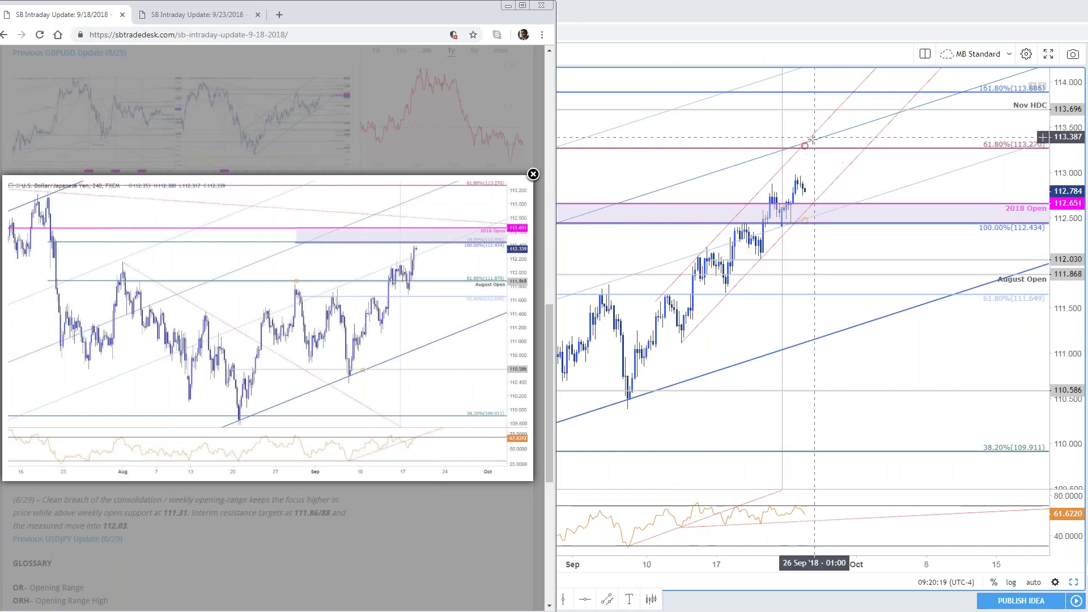
click(652, 209)
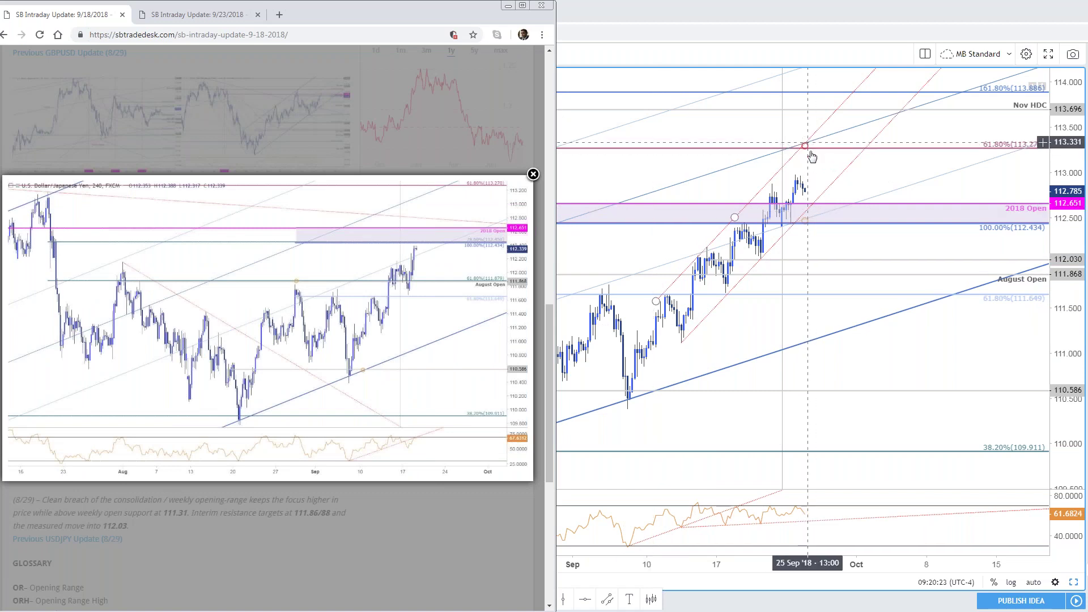
click(860, 243)
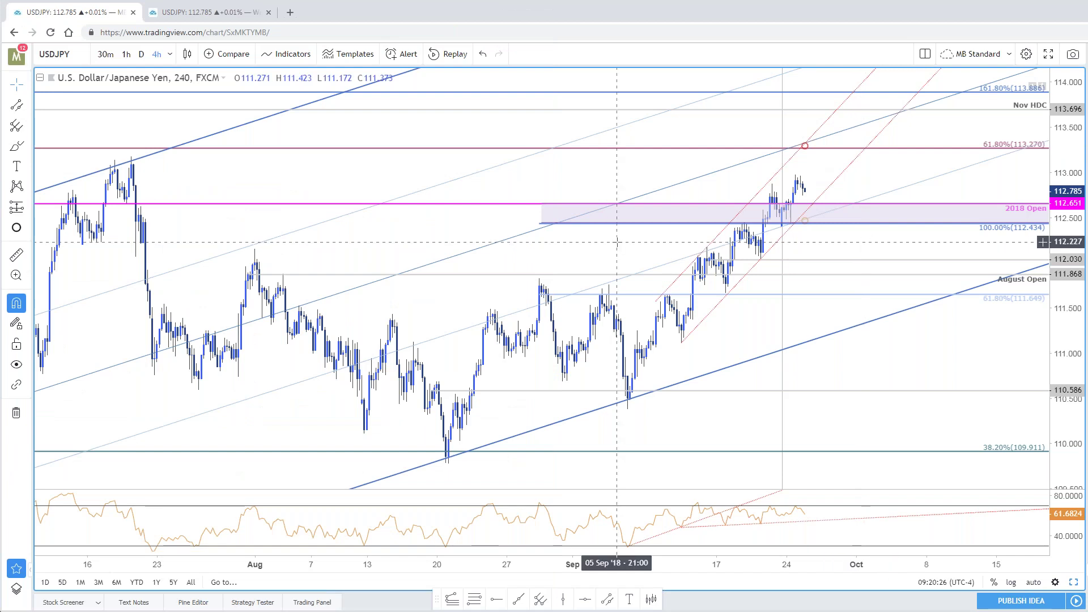
Draw a Fibonacci retracement on the USDJPY 240-minute chart from the 20 August 2018 low at 109.774 to the 24 September high at 112.975
scroll(617, 242, down, 2)
scroll(813, 206, up, 2)
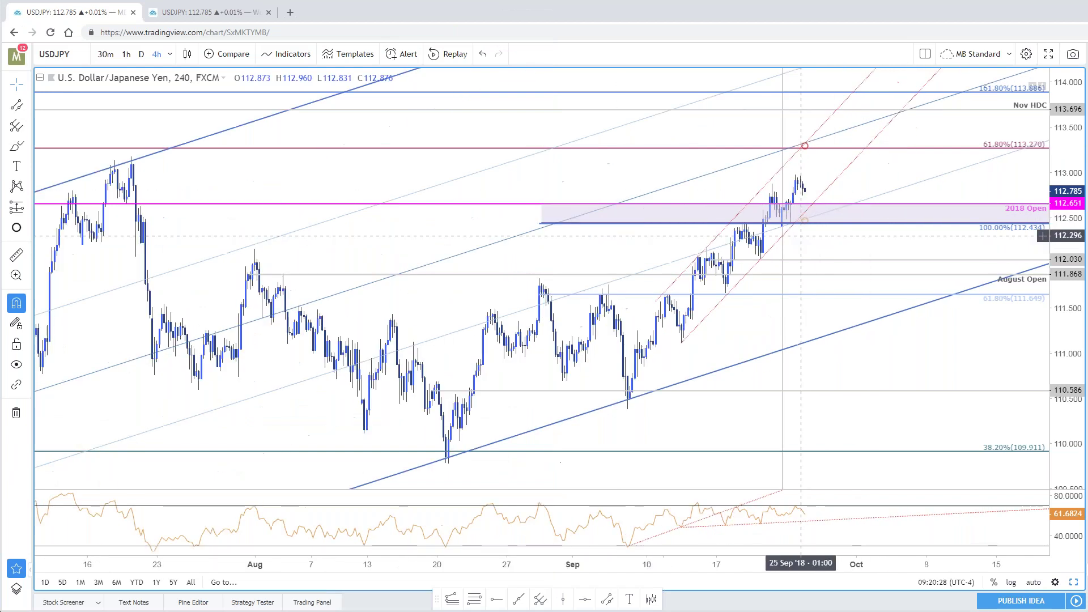
click(804, 232)
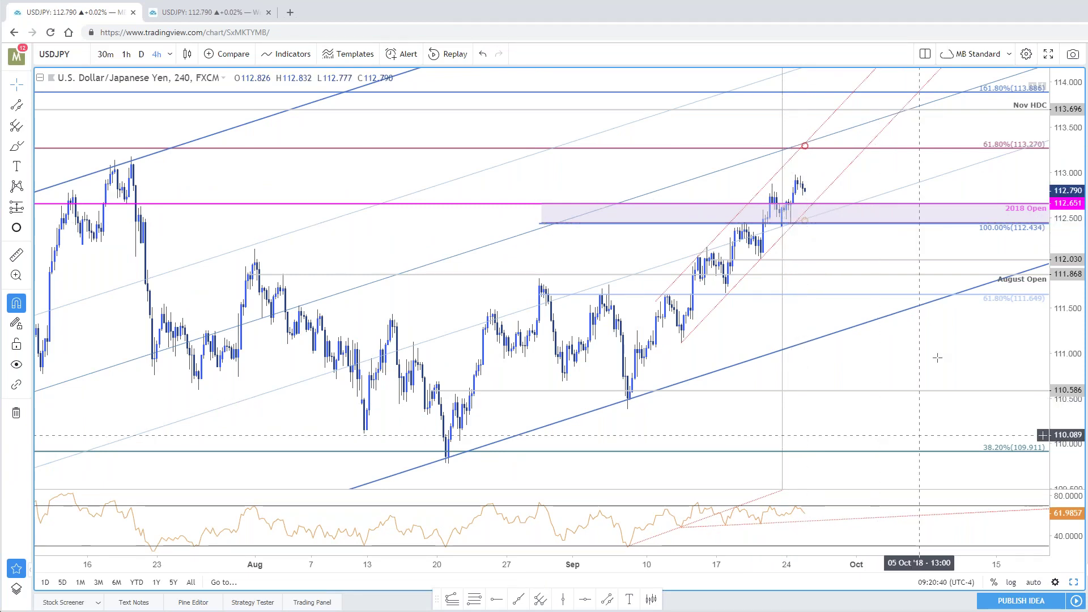
drag(938, 357, 928, 338)
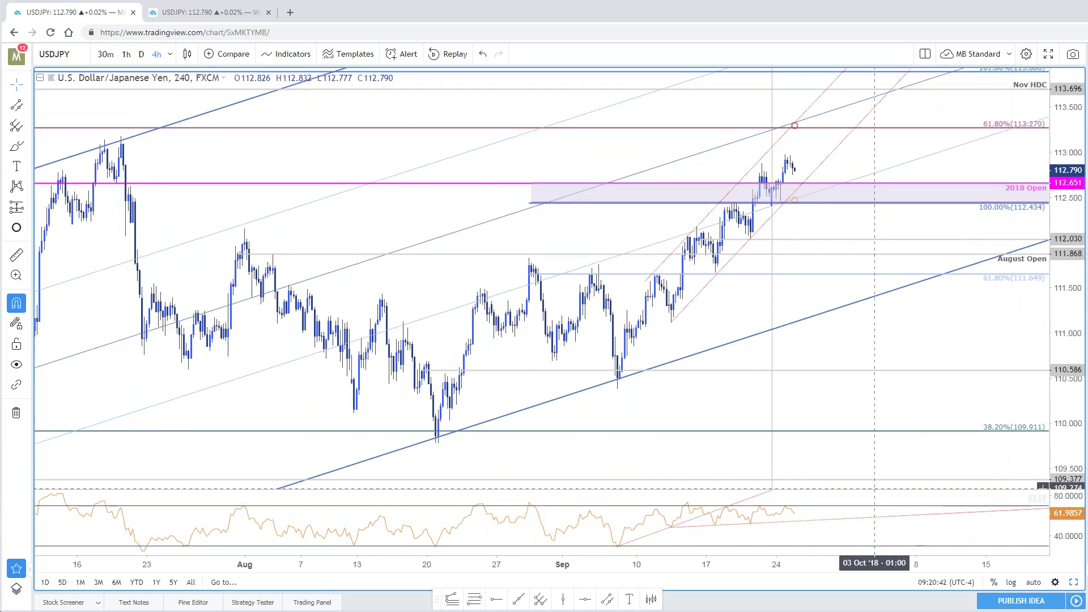
click(474, 600)
click(440, 450)
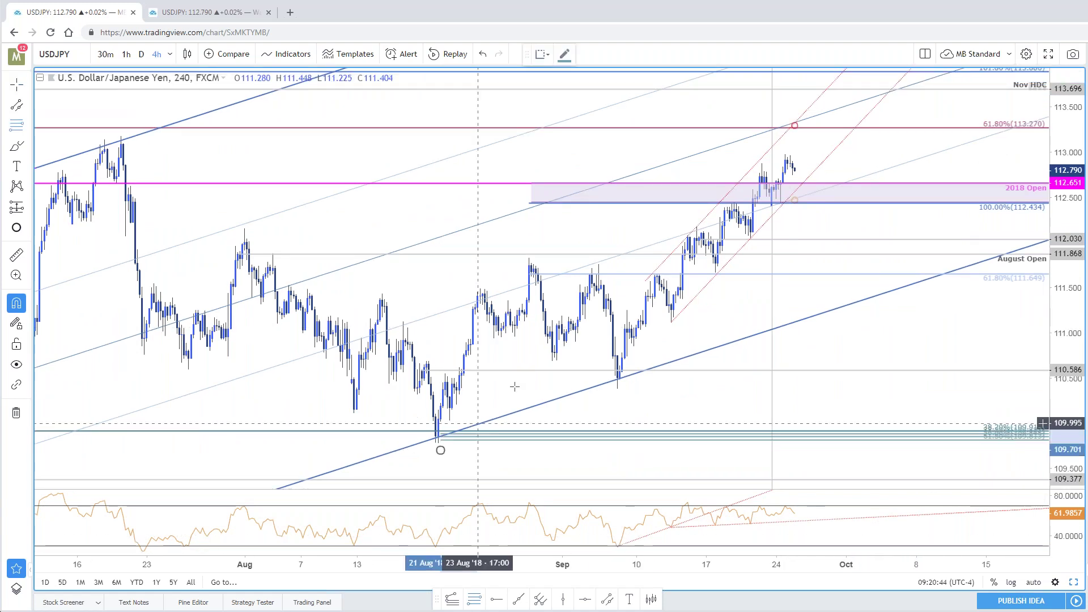
click(786, 155)
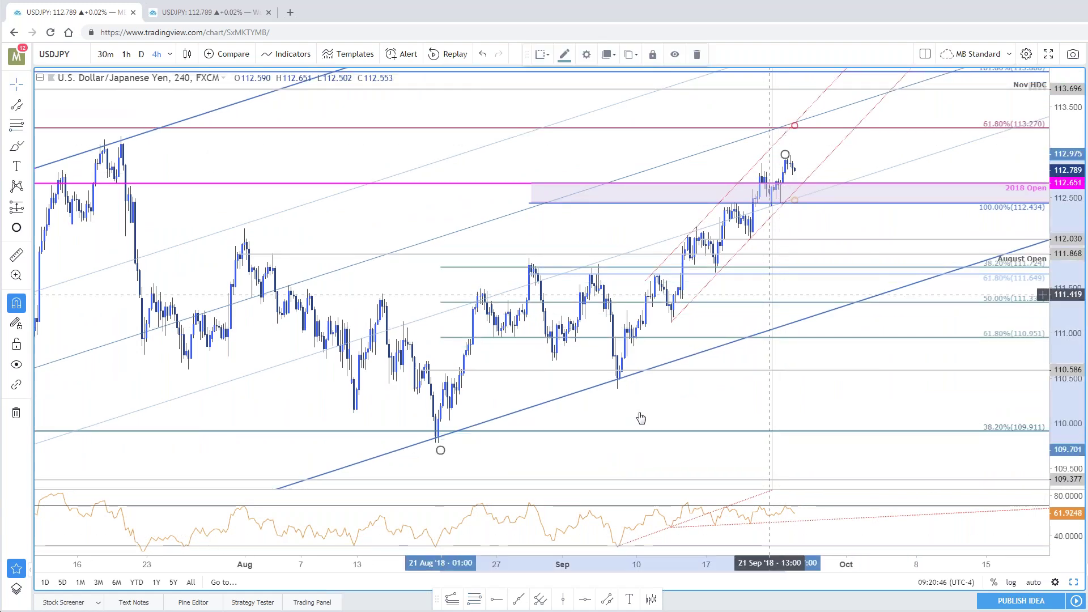
drag(440, 450, 438, 443)
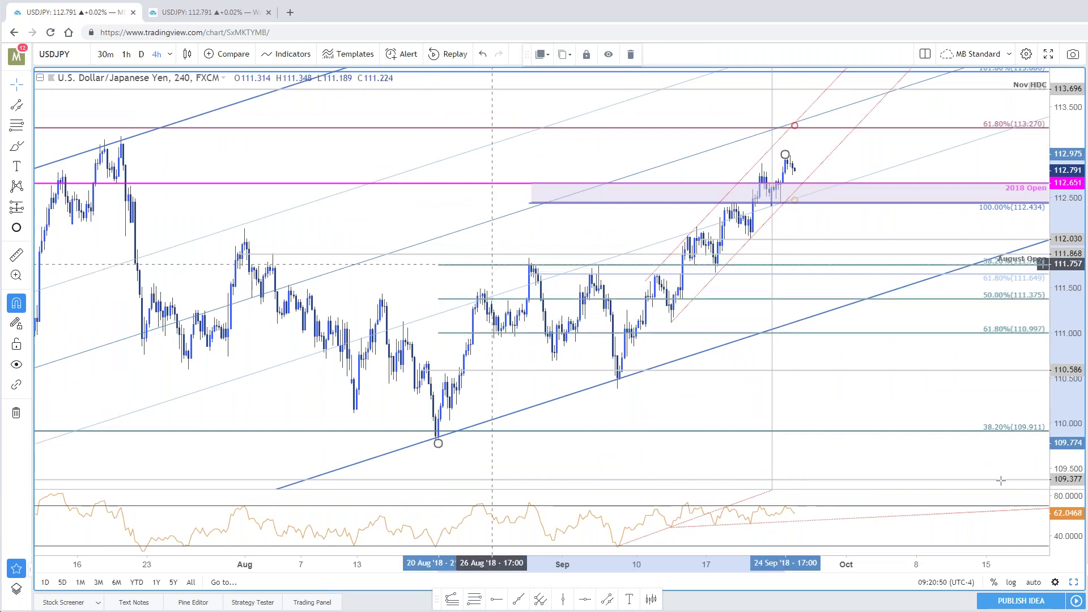
Limit the new retracement to its 38.2% and 50% levels, and hide the 61.80% level at 111.649 of the Fibonacci extension
double_click(491, 264)
click(510, 248)
drag(717, 173, 482, 324)
click(365, 230)
click(365, 287)
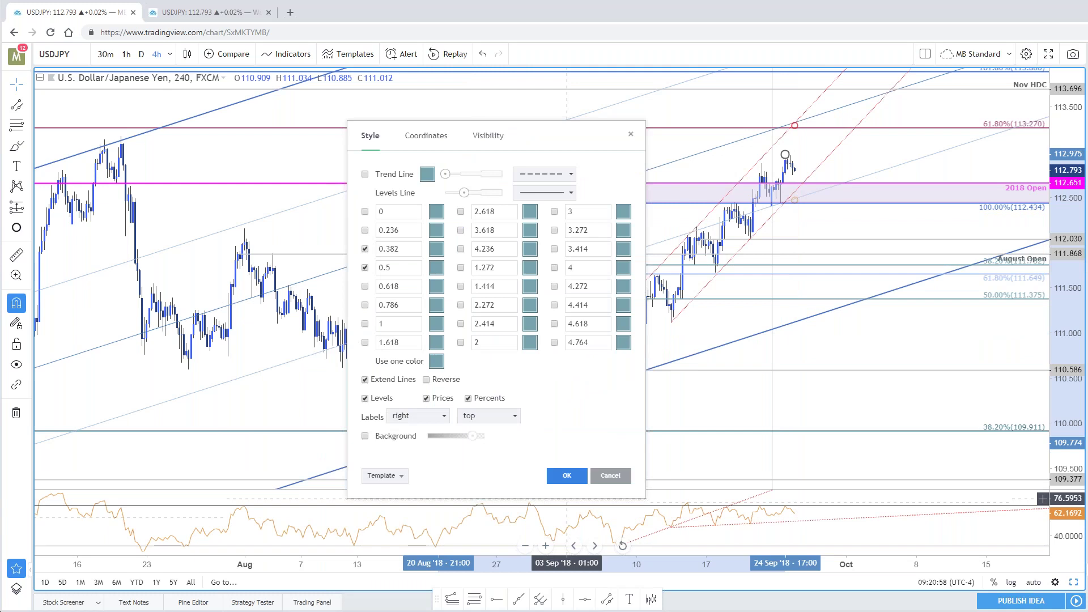
click(567, 476)
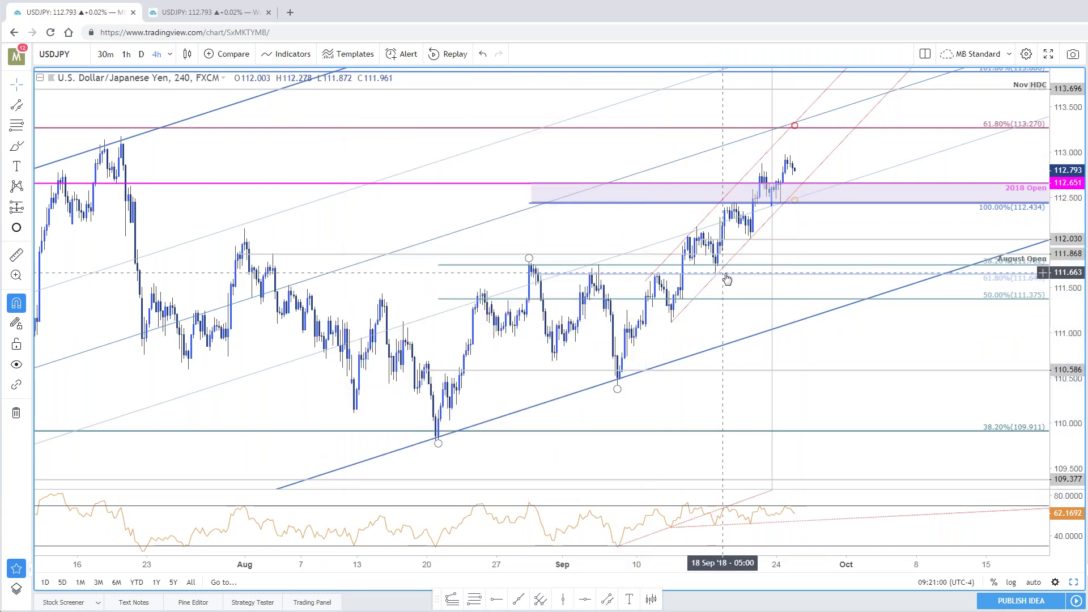
double_click(726, 275)
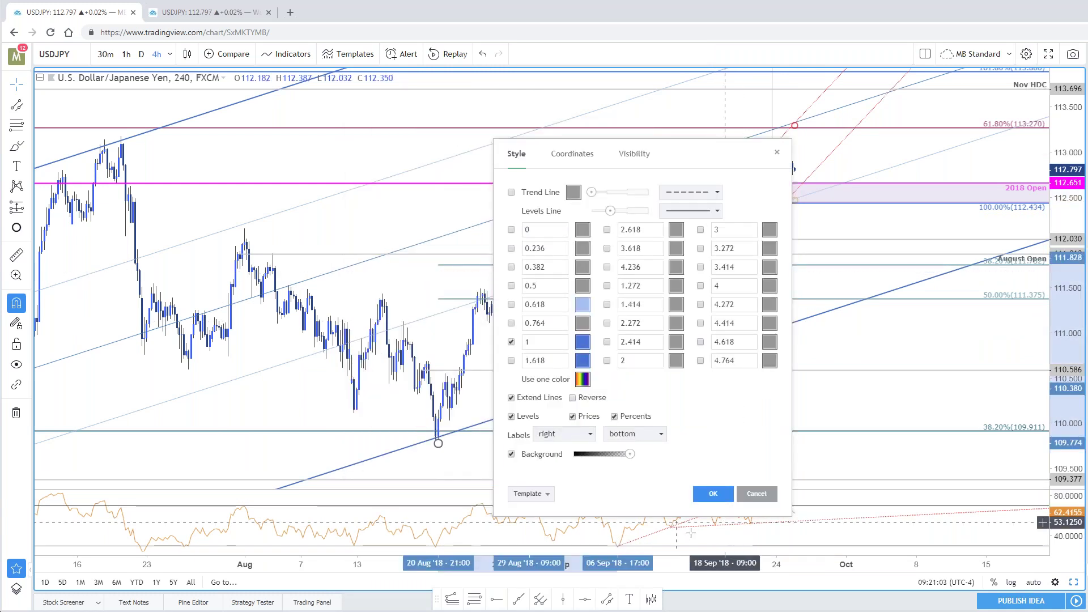
click(714, 494)
Move the August Open ray to the 1 August 2018 high at 112.152 and remove its text label
scroll(928, 403, down, 1)
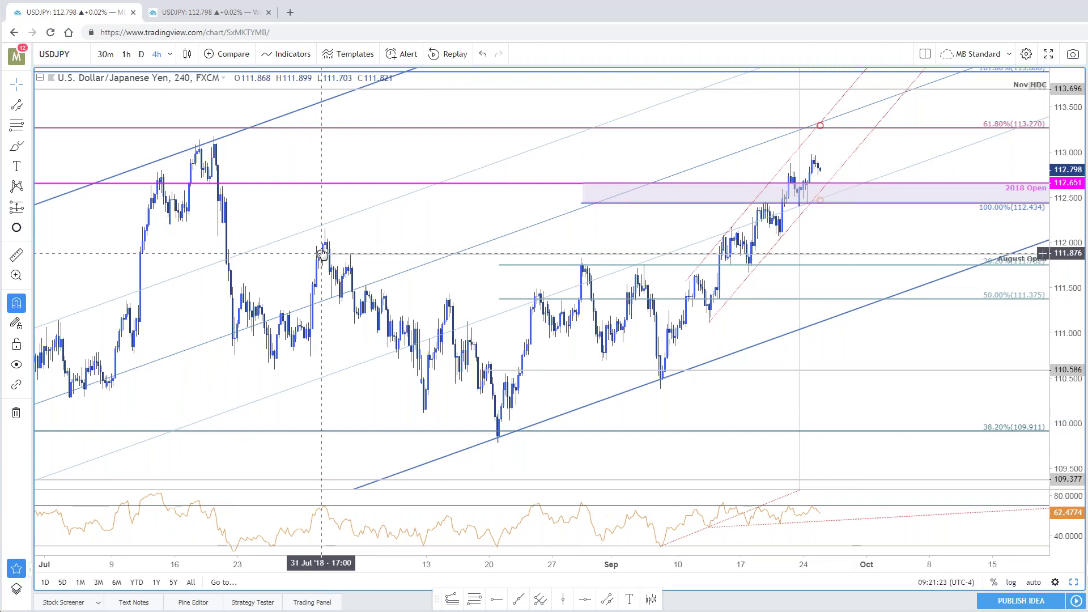
drag(322, 253, 324, 220)
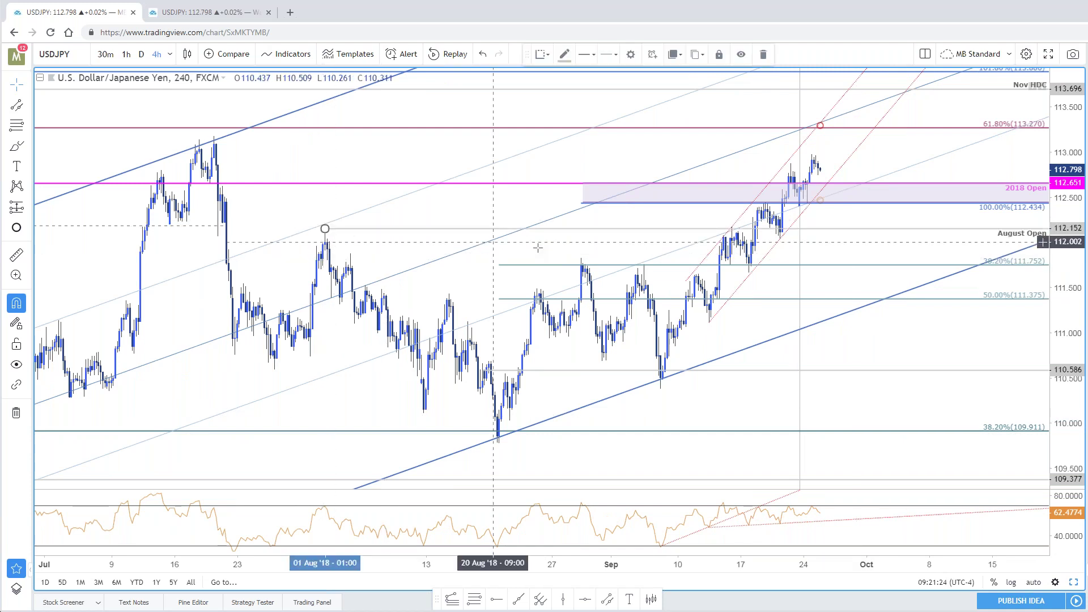
double_click(869, 227)
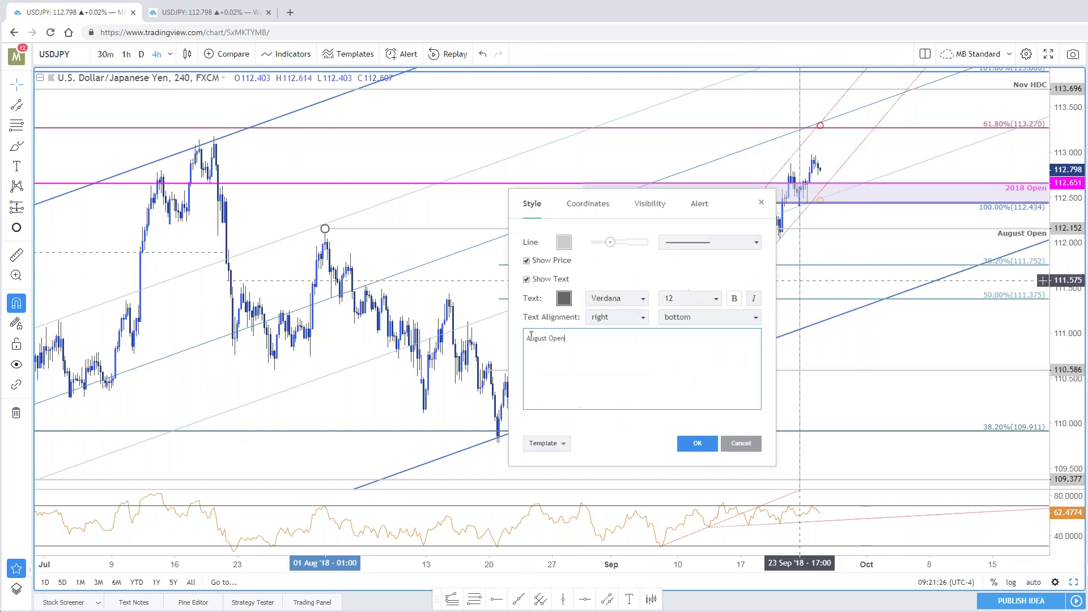
click(698, 444)
scroll(989, 408, down, 2)
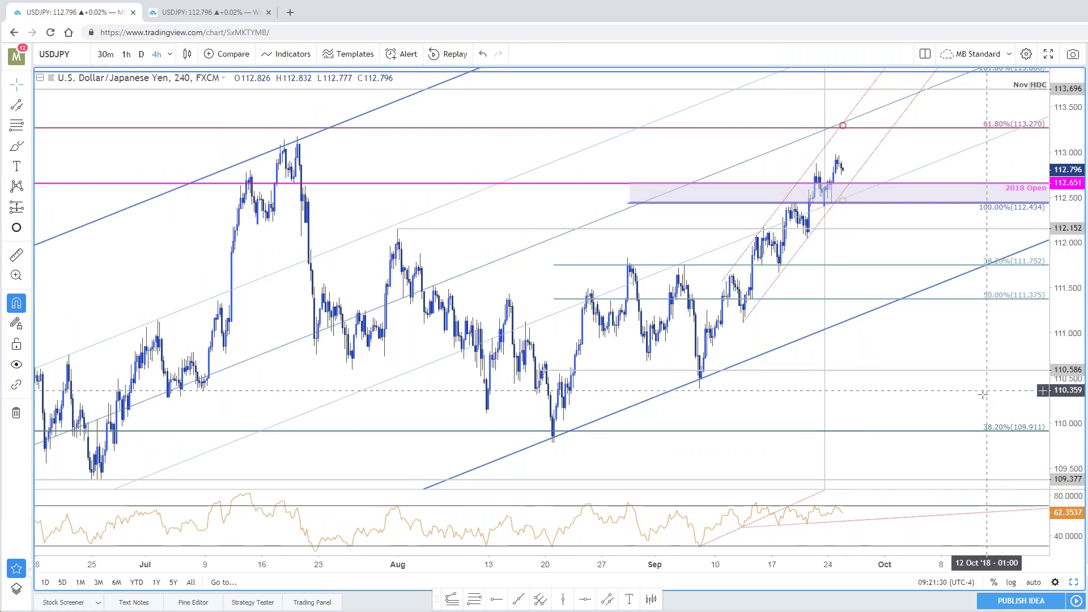
Mark the intersection of the 50% retracement at 111.375 and the lower blue channel line, around 2 October 2018, with a small circle
scroll(977, 392, up, 1)
scroll(977, 392, up, 1)
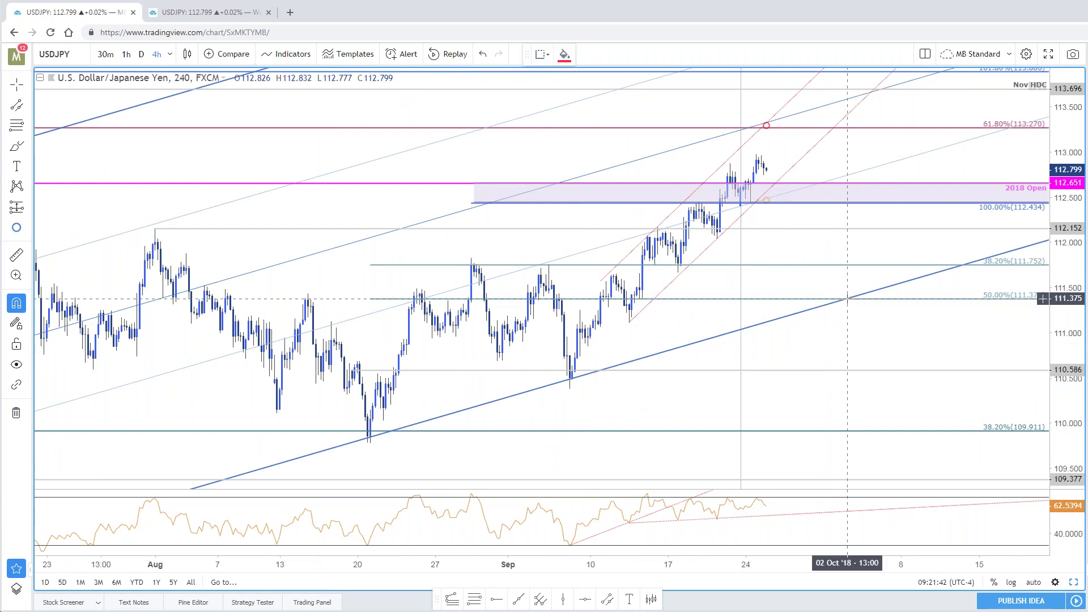
scroll(961, 363, down, 3)
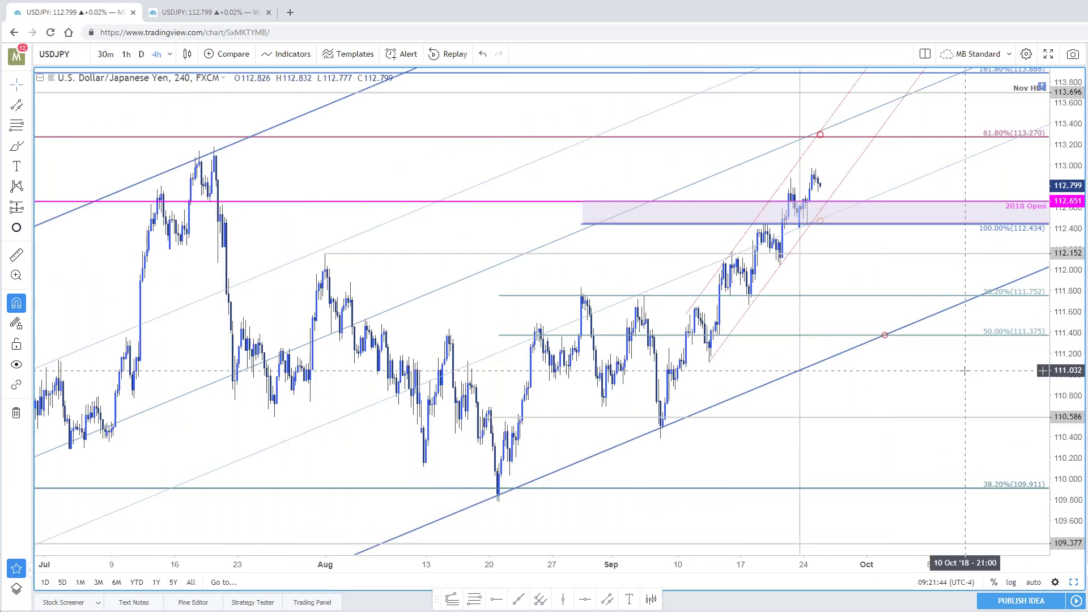
double_click(965, 371)
drag(1058, 306, 1058, 333)
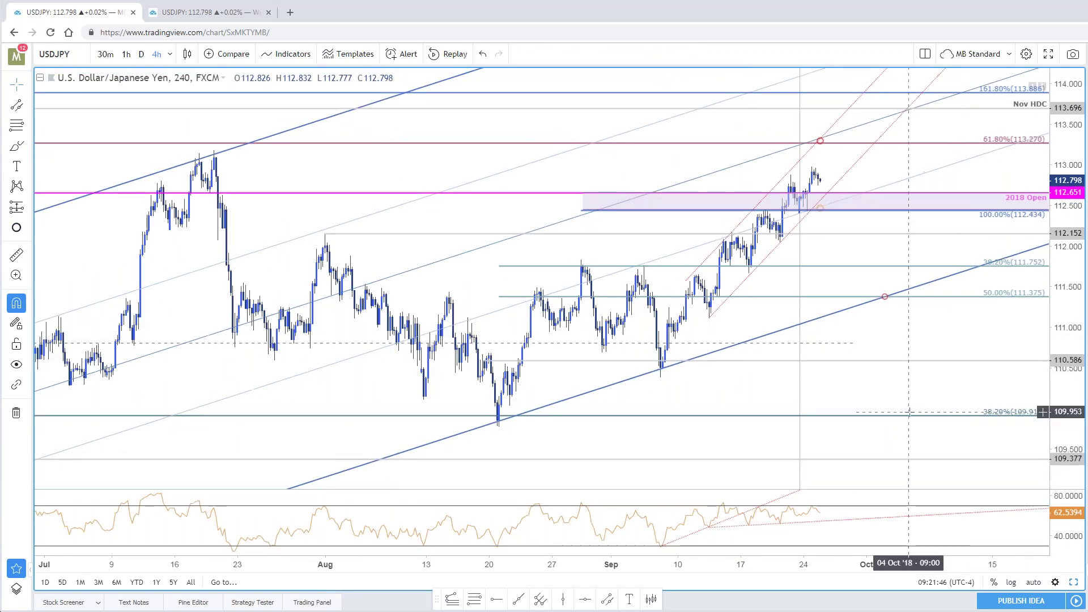
drag(909, 412, 927, 431)
scroll(1043, 411, up, 3)
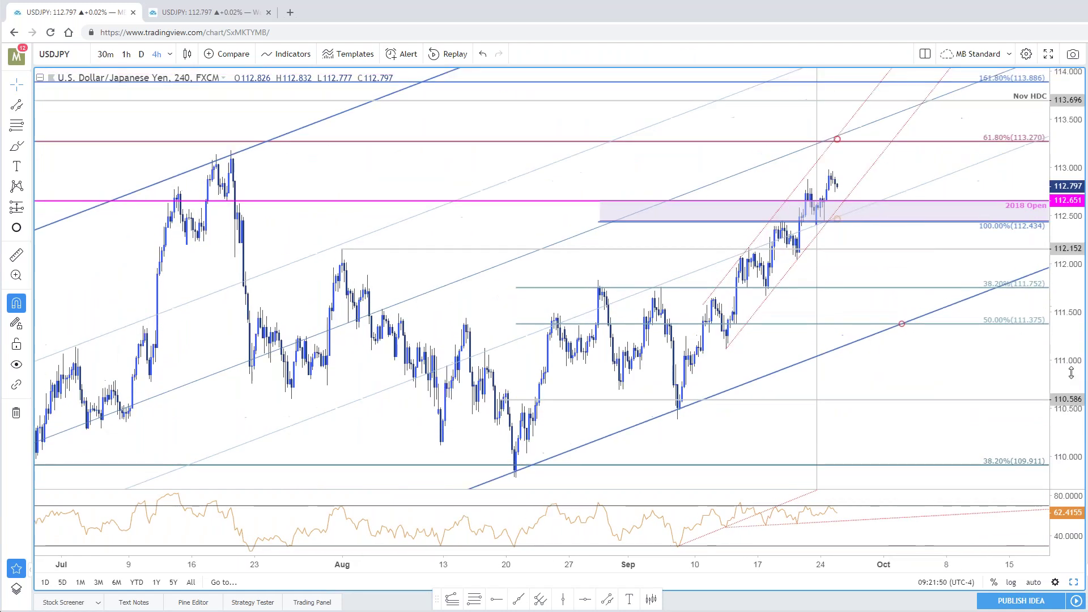
scroll(1043, 411, up, 1)
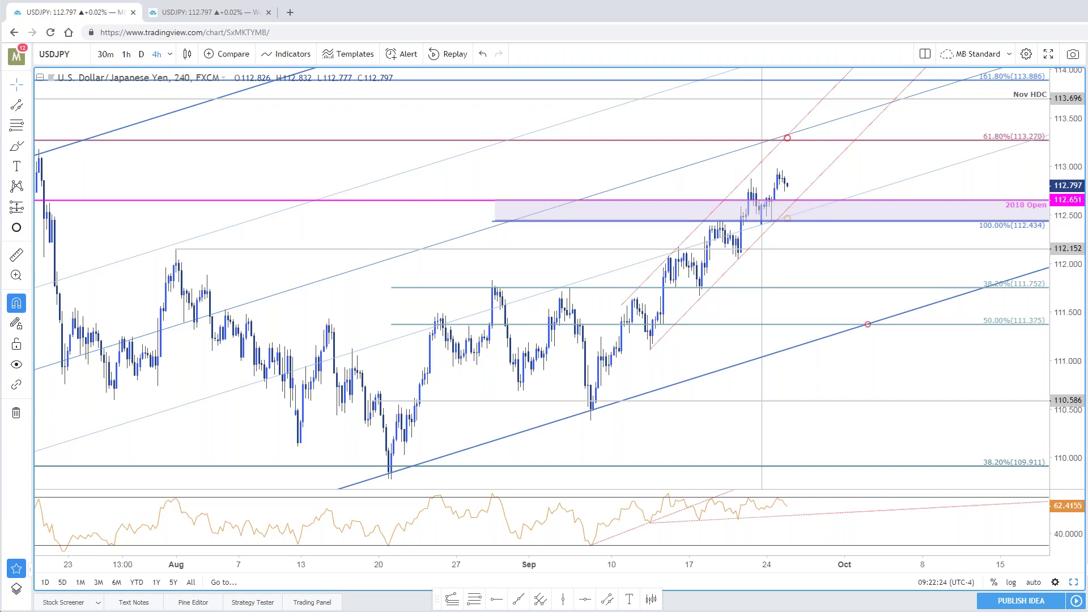
Switch to the USDCHF 240-minute chart and frame the July to early October price action down to about 0.9450
key(Down)
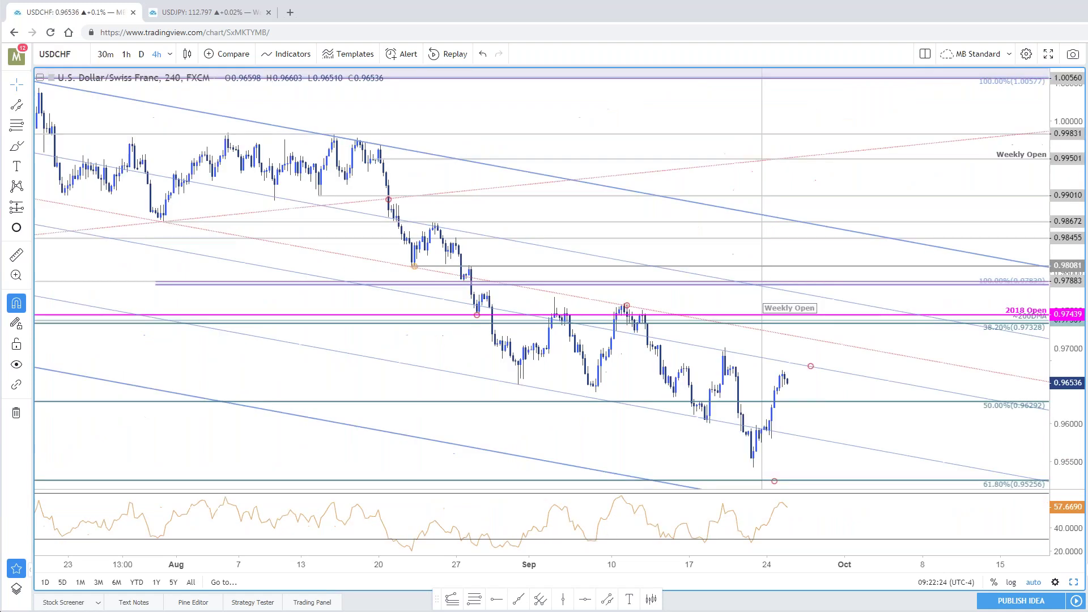
scroll(901, 425, down, 3)
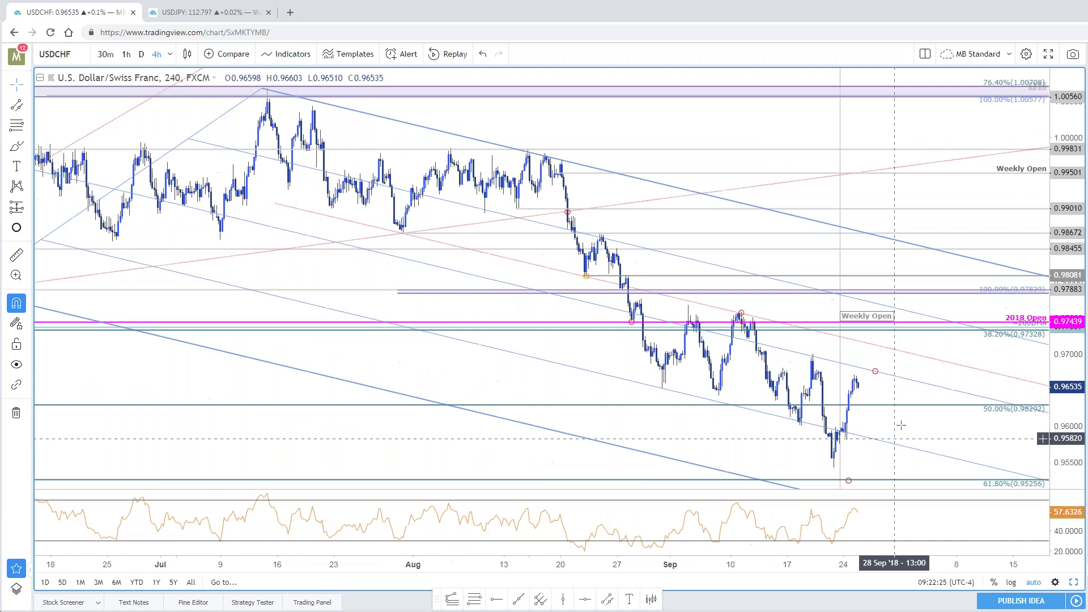
scroll(901, 425, down, 4)
scroll(816, 446, up, 5)
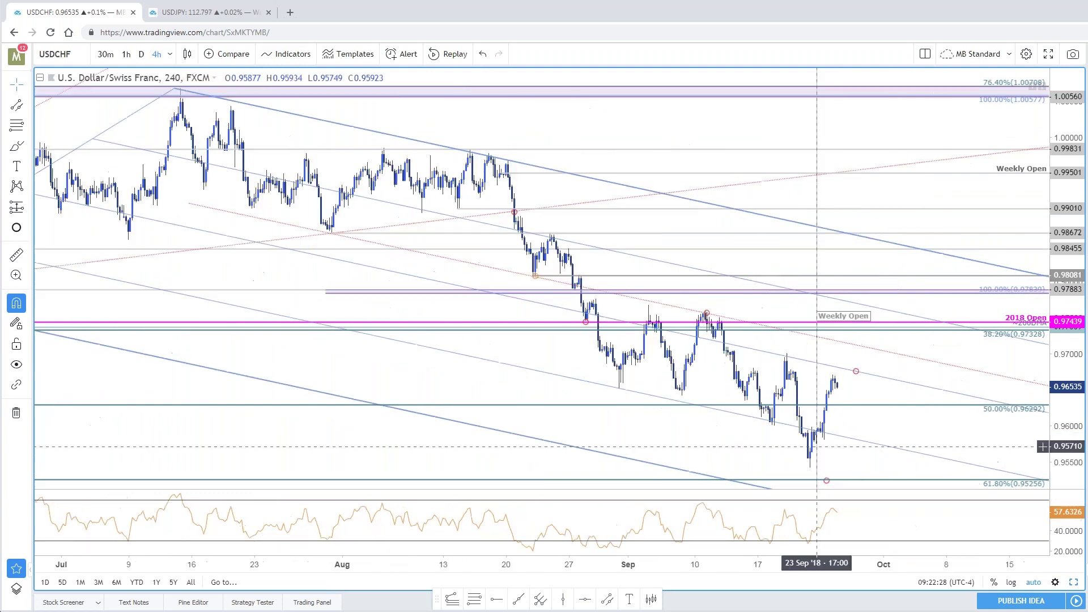
drag(1068, 404, 1002, 368)
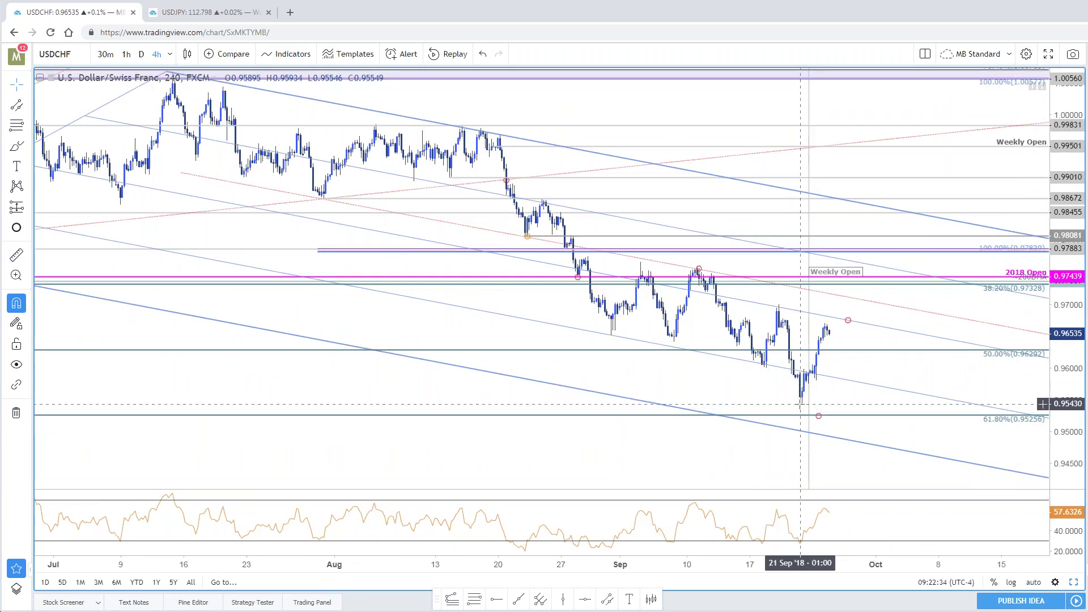
Move the red circle on the descending blue slope line to about 0.9677 on 25 September 2018
click(836, 322)
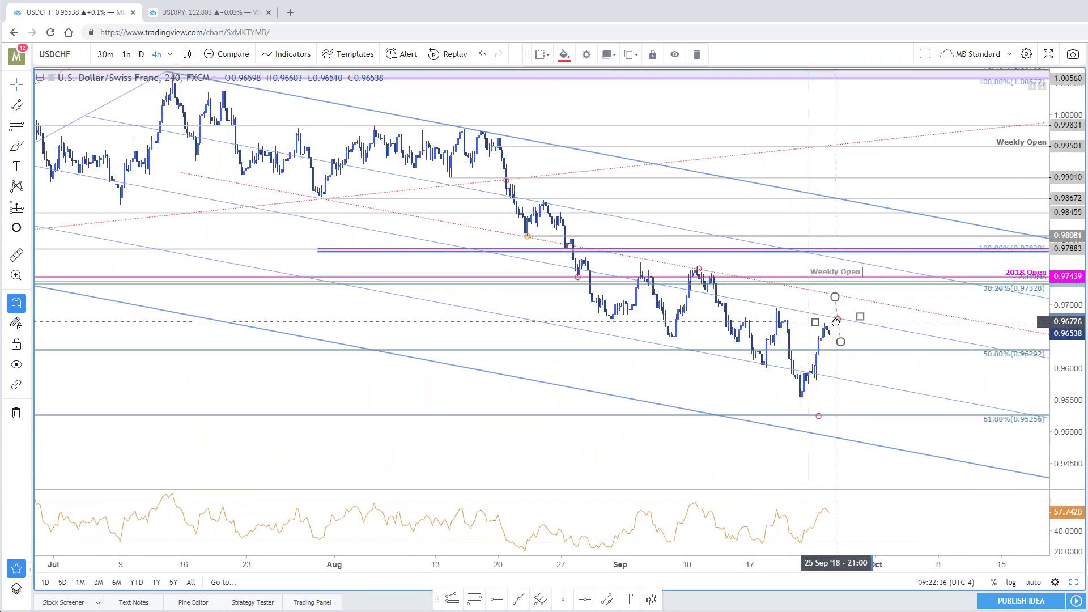
scroll(836, 321, down, 1)
scroll(836, 322, down, 1)
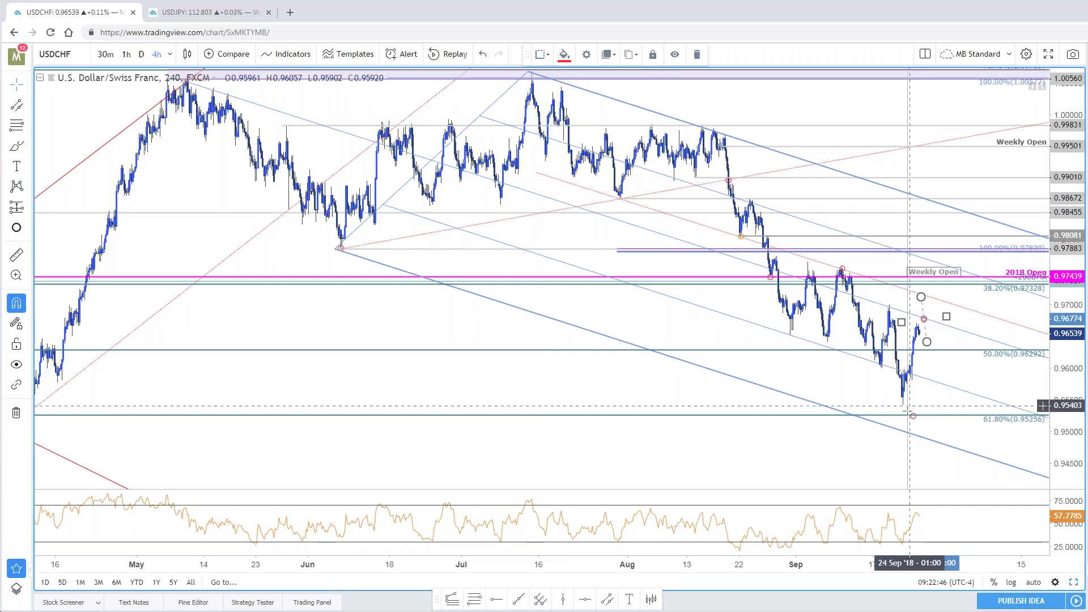
scroll(905, 406, up, 3)
drag(905, 406, 901, 415)
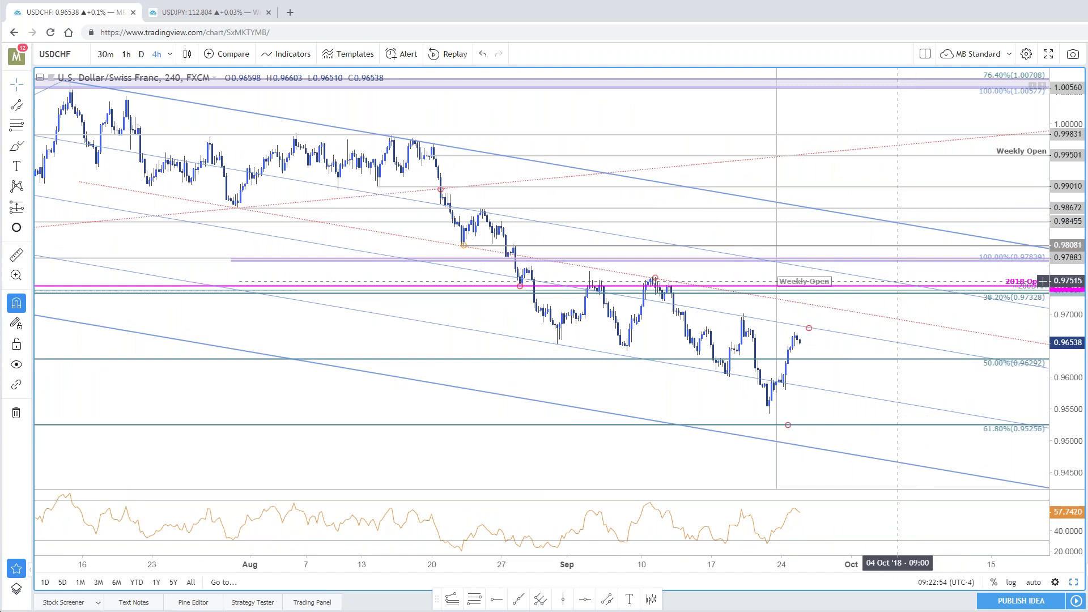
Maximize the USDCHF daily chart and move the red circle near the thick descending blue line to 0.96943 on 25 September 2018
click(1075, 583)
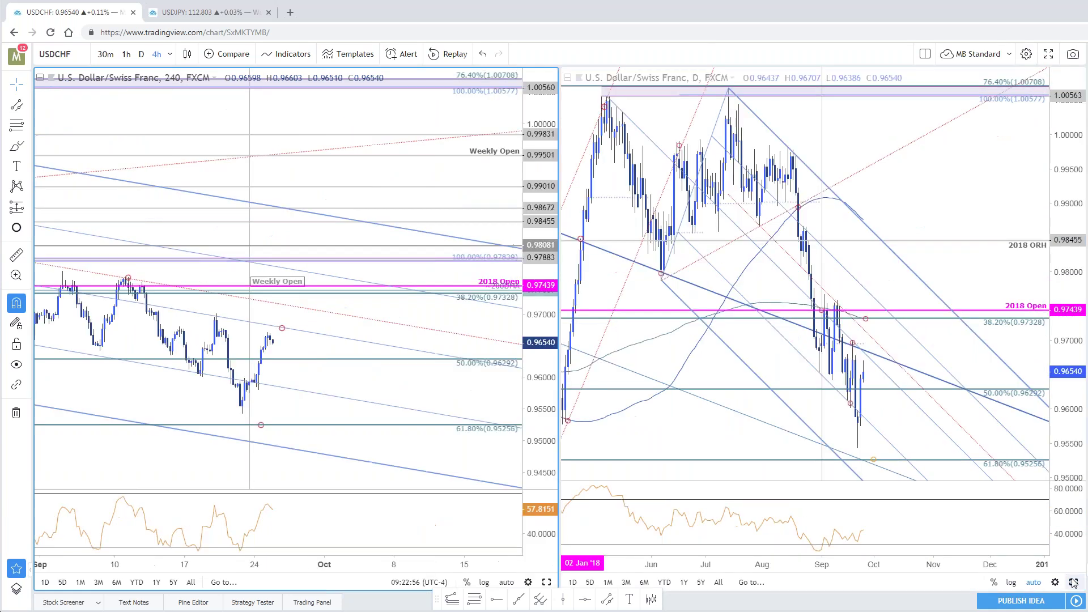
click(1074, 583)
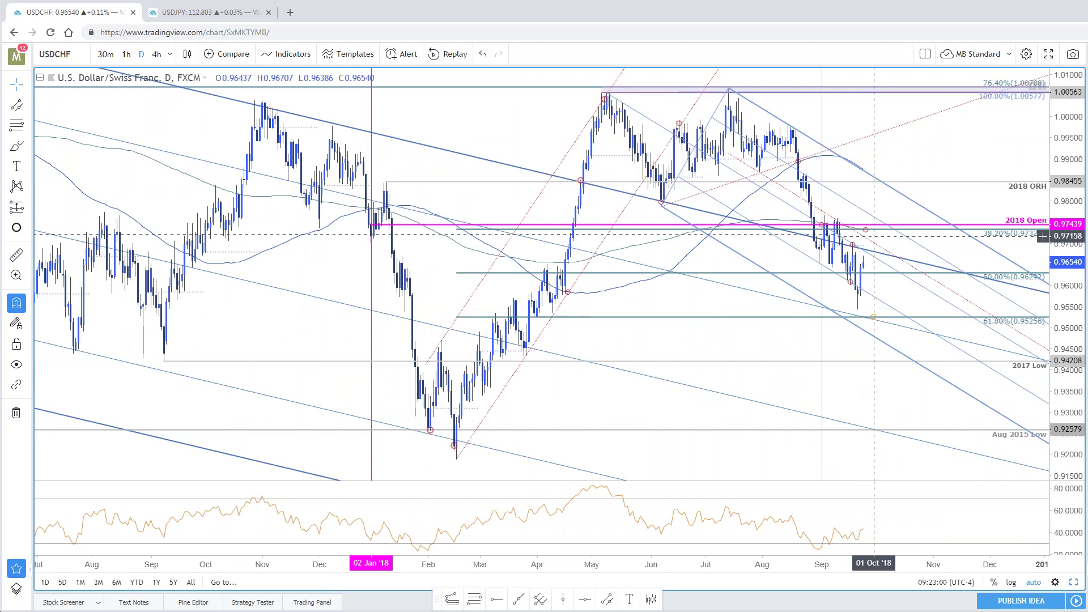
click(866, 243)
drag(865, 243, 863, 245)
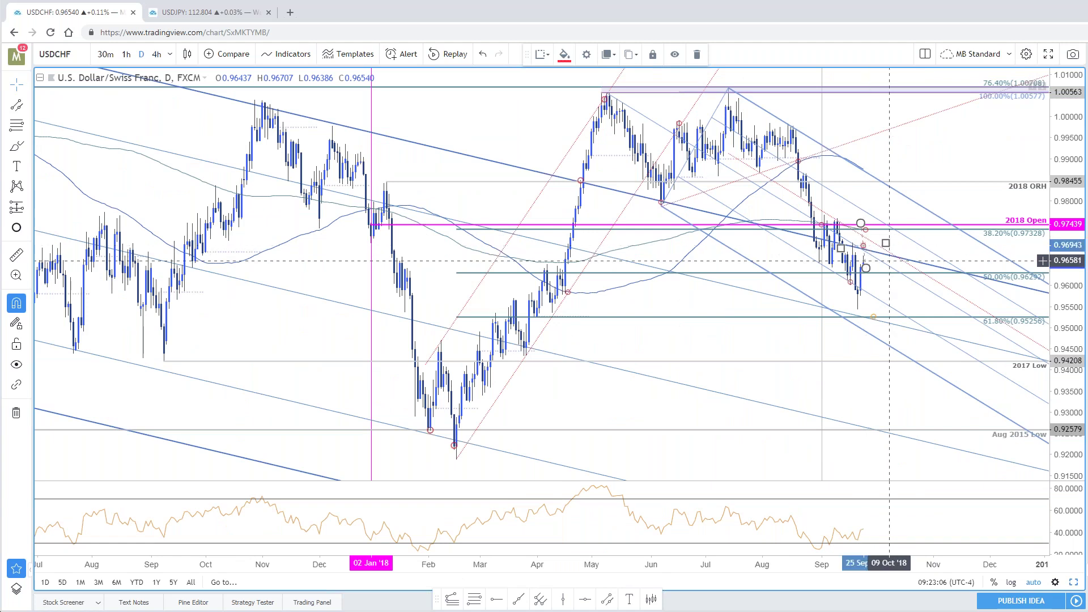
click(970, 280)
click(970, 278)
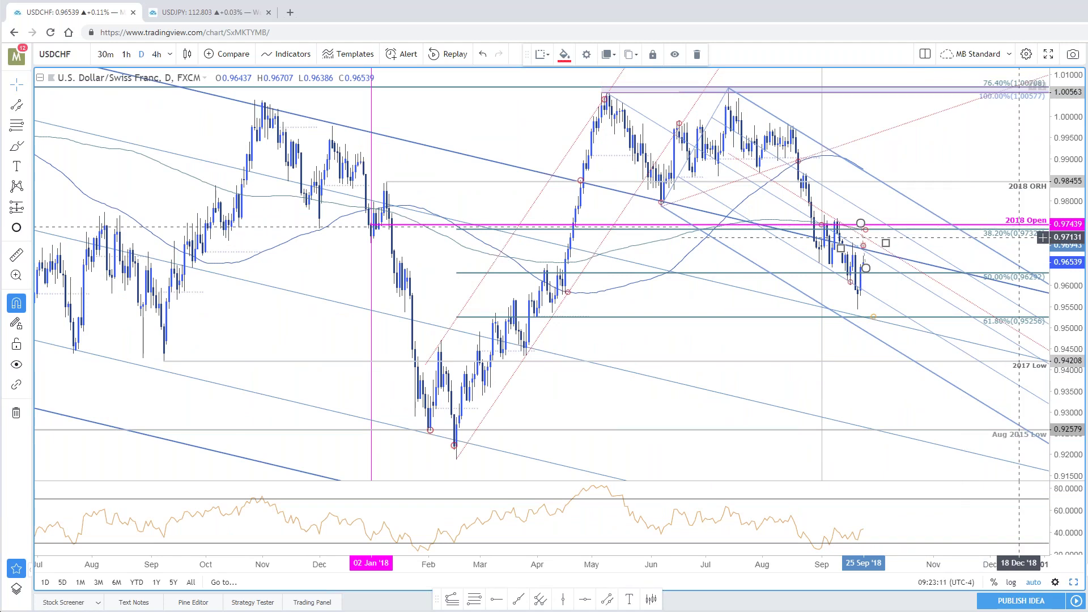
click(934, 146)
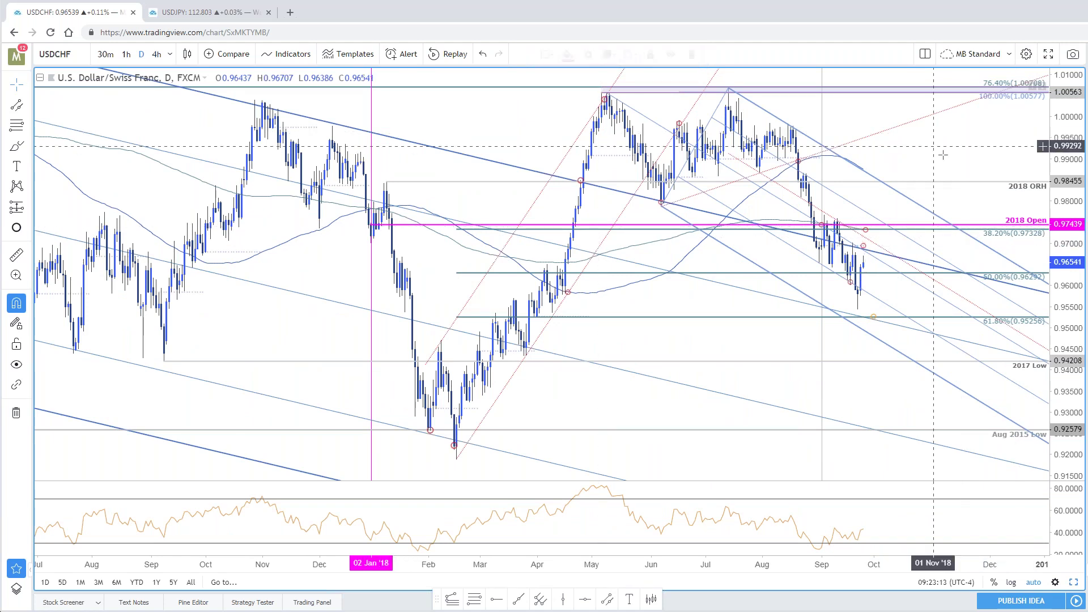
Examine the USDCHF daily closes against the slope lines in the Line chart style, and restore the candle style
scroll(852, 299, up, 1)
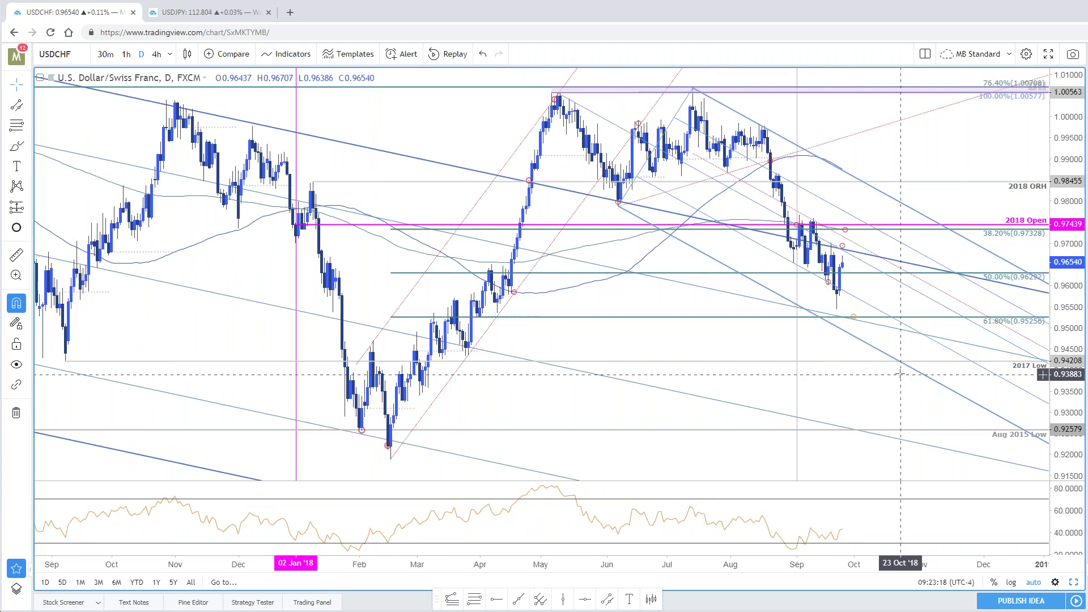
click(187, 55)
click(205, 159)
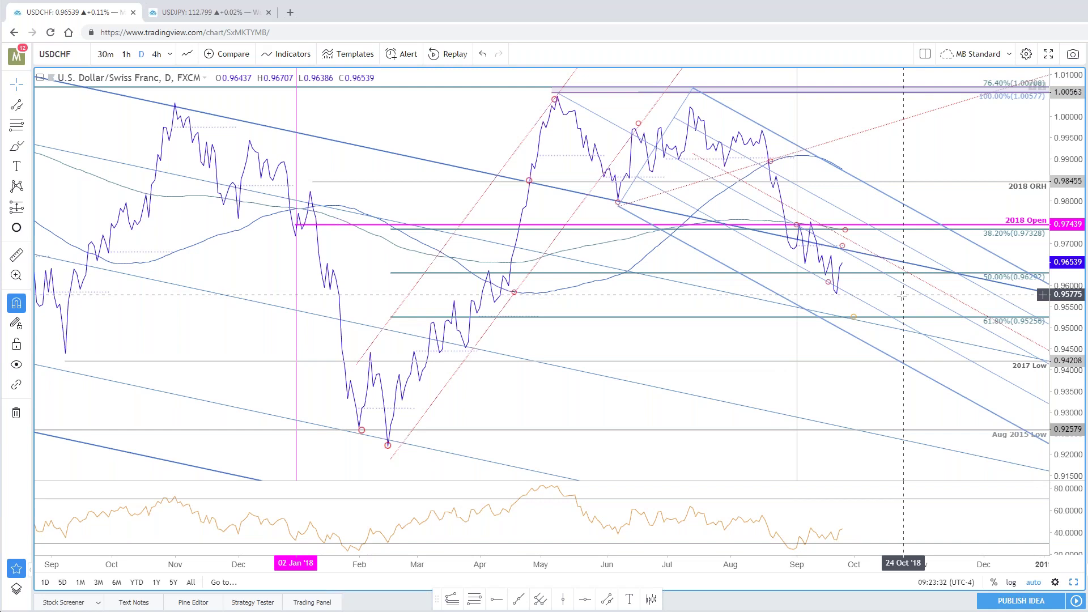
scroll(903, 295, up, 1)
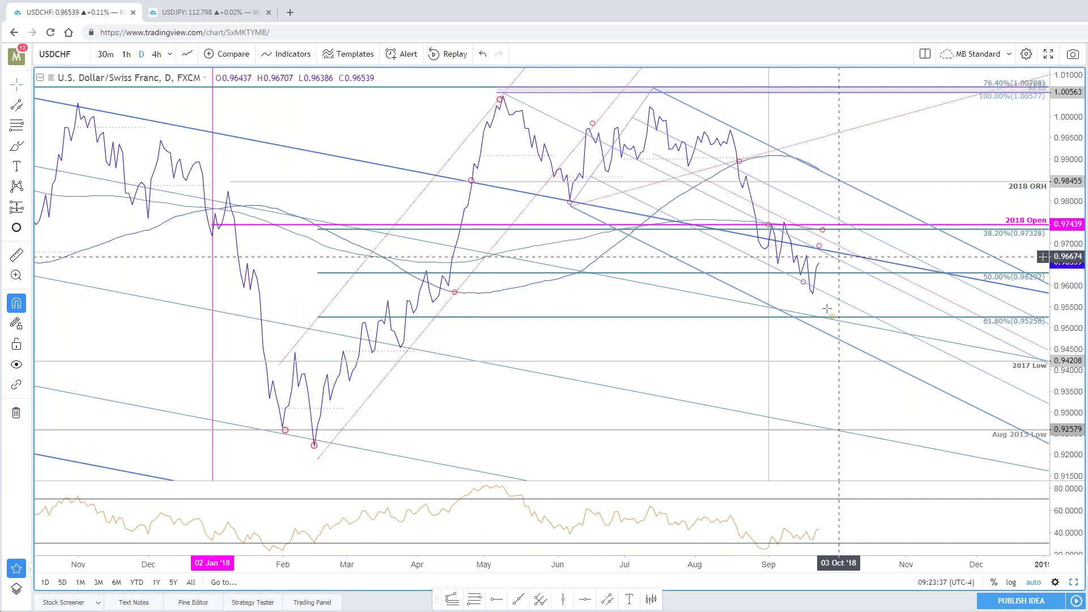
scroll(837, 324, up, 2)
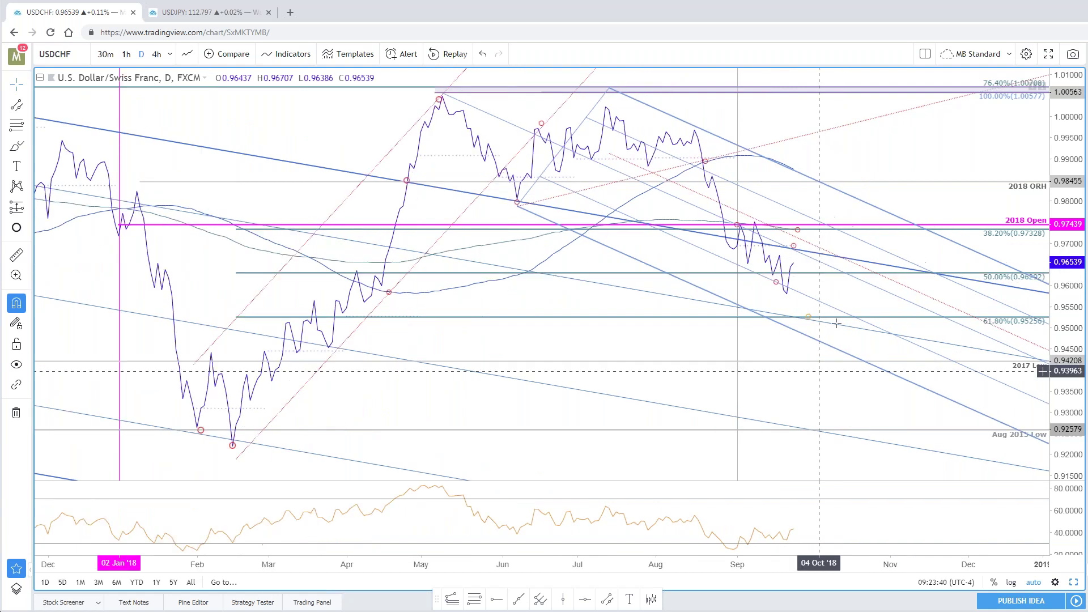
click(187, 53)
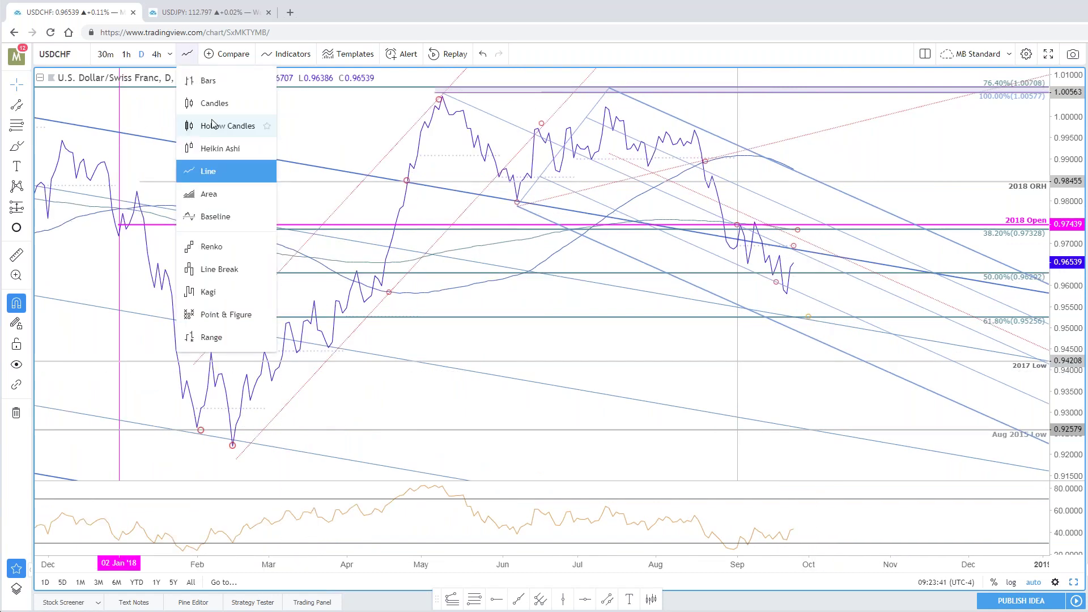
click(212, 124)
scroll(960, 298, down, 3)
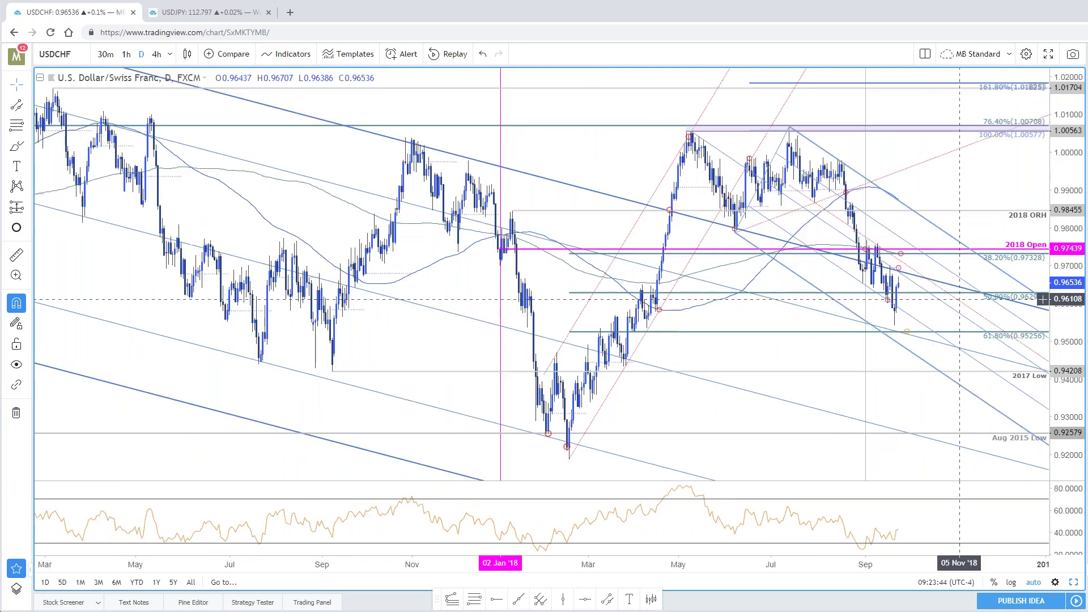
scroll(1043, 299, up, 2)
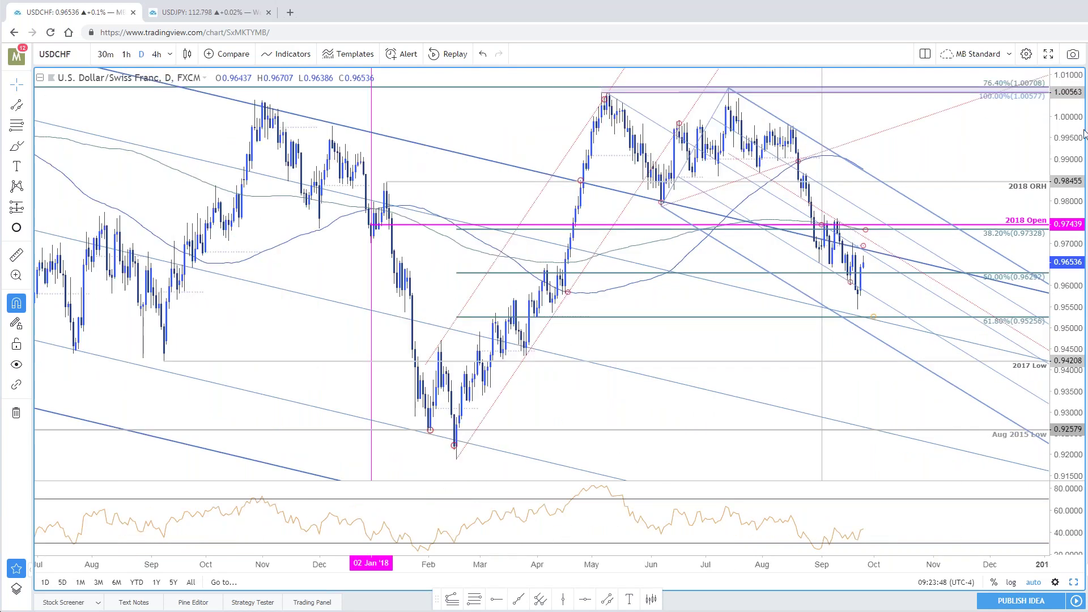